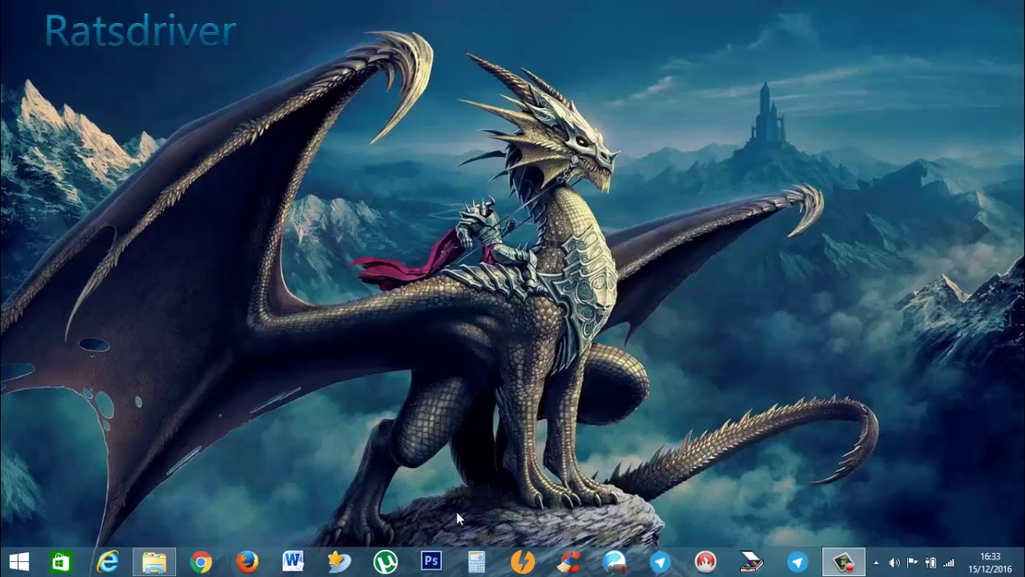
# Switch to Photoshop and create a new 450 × 400 pixel document in 8-bit RGB with a white background
pyautogui.click(432, 561)
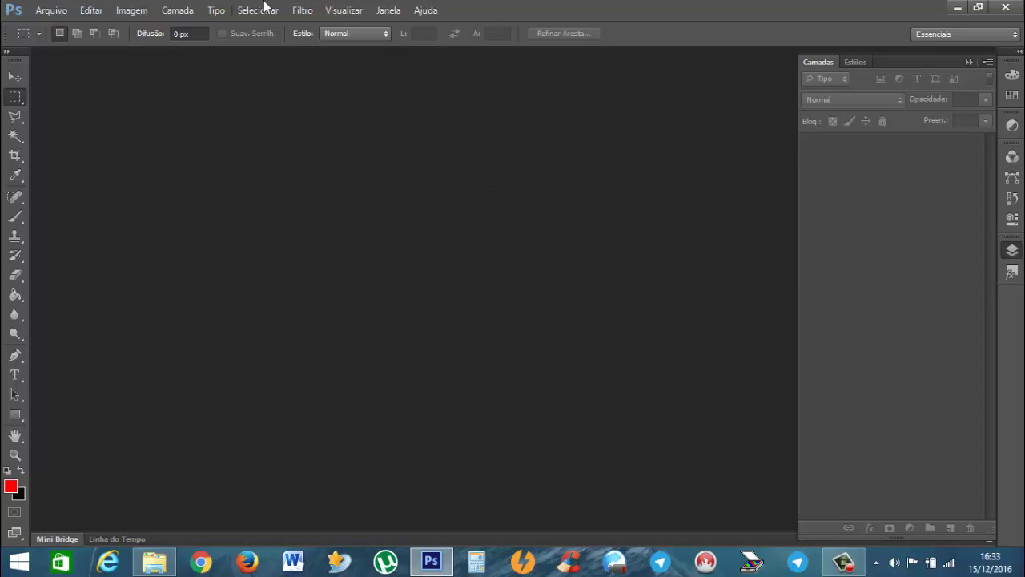
pyautogui.moveTo(1024, 1)
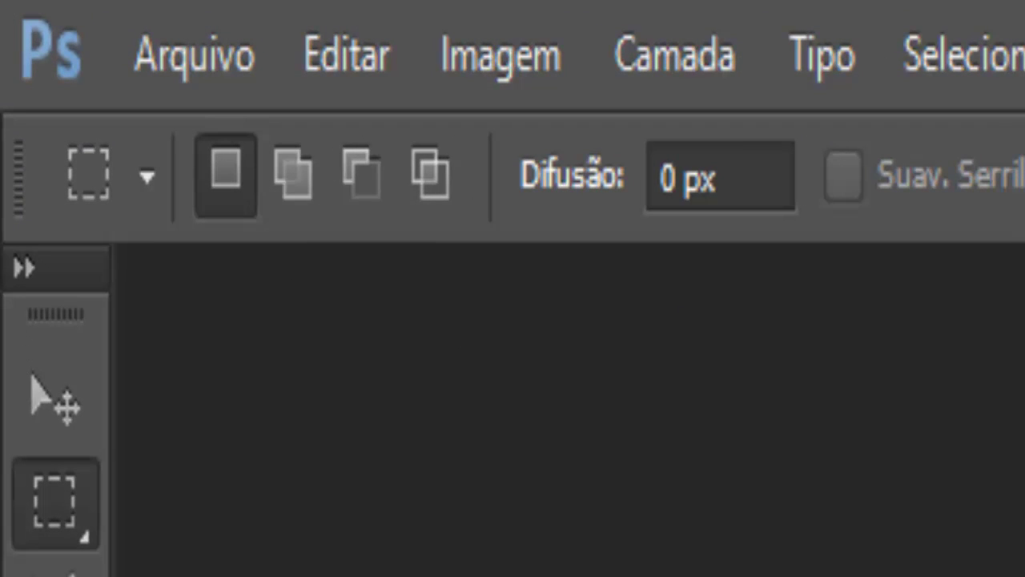
pyautogui.click(202, 59)
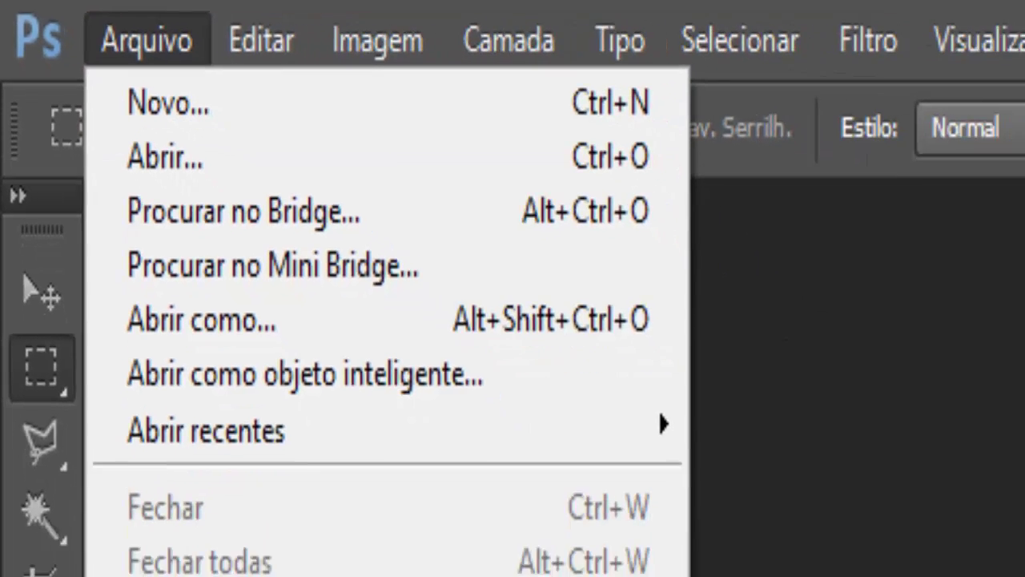
pyautogui.click(681, 573)
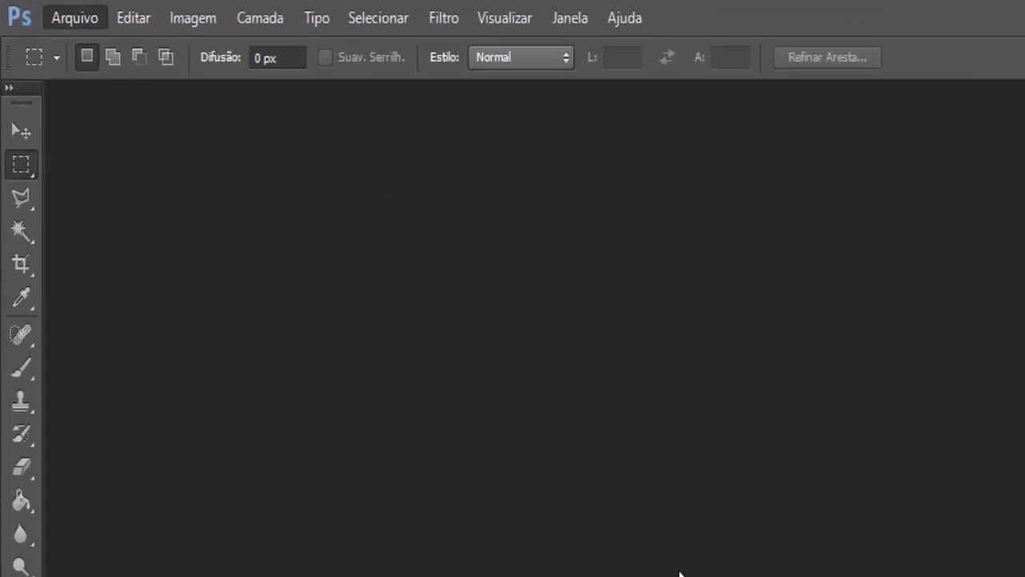
pyautogui.hotkey('ctrl', 'n')
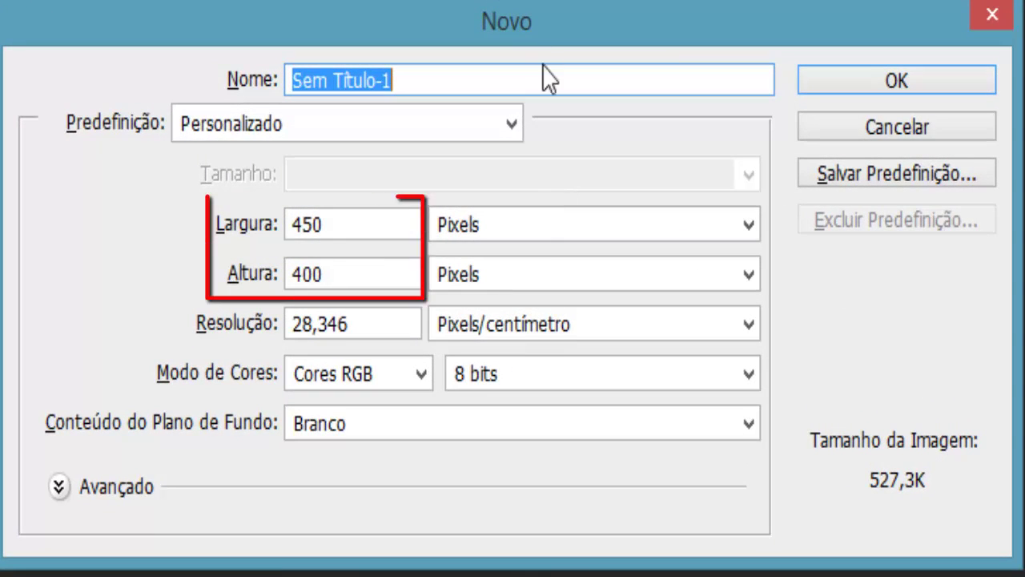
pyautogui.click(561, 226)
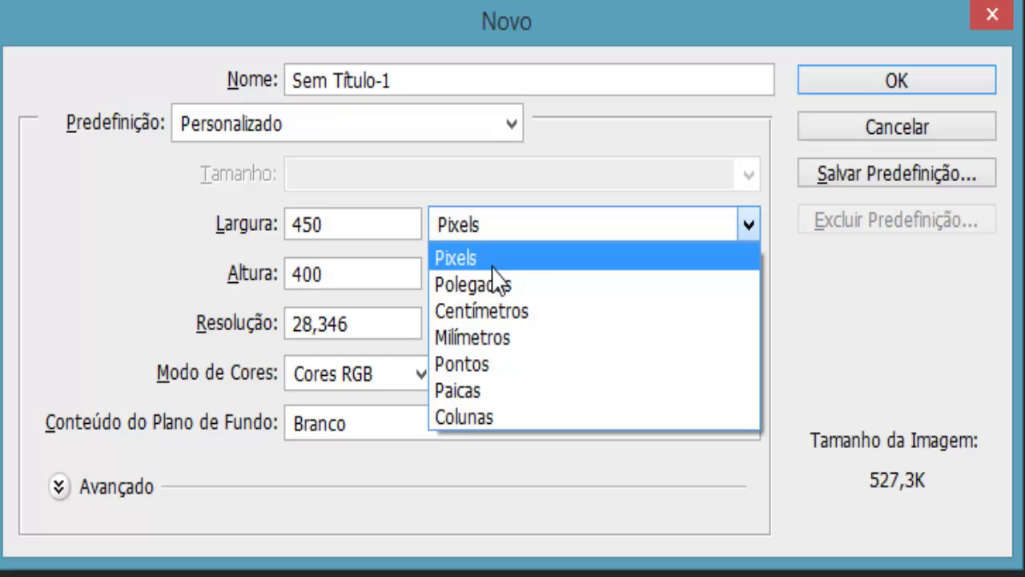
pyautogui.click(481, 222)
pyautogui.click(481, 222)
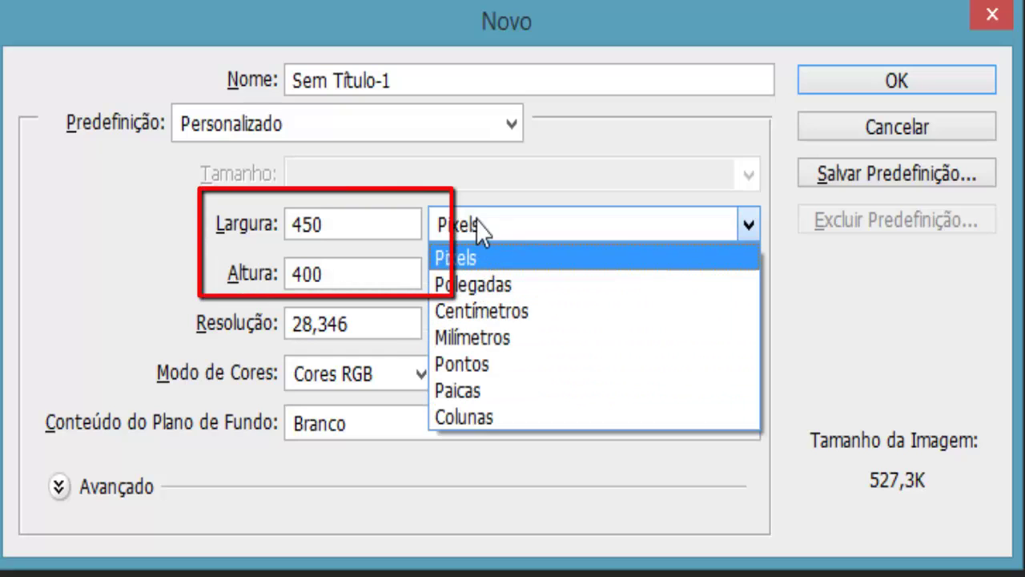
pyautogui.click(484, 261)
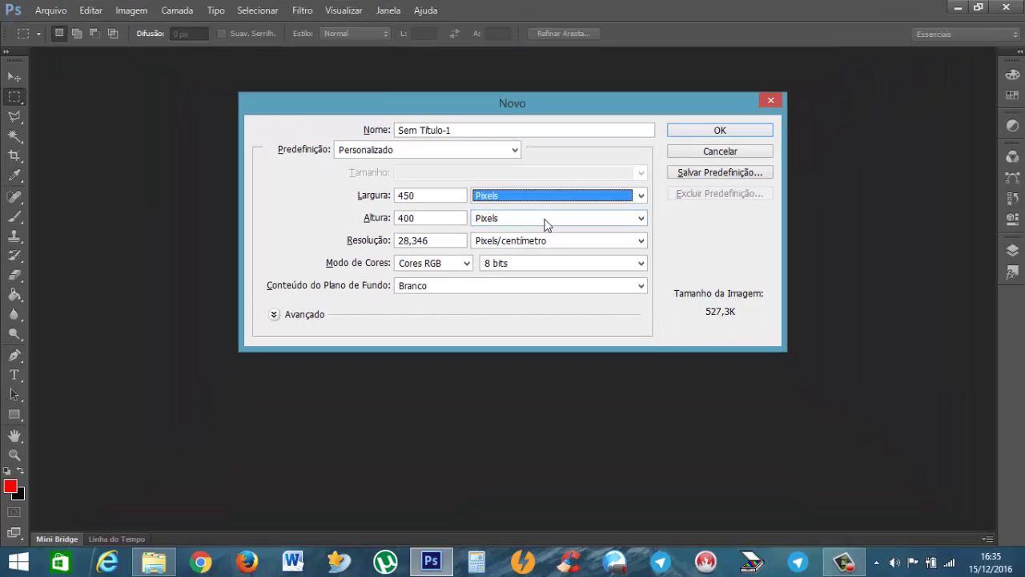
pyautogui.click(719, 133)
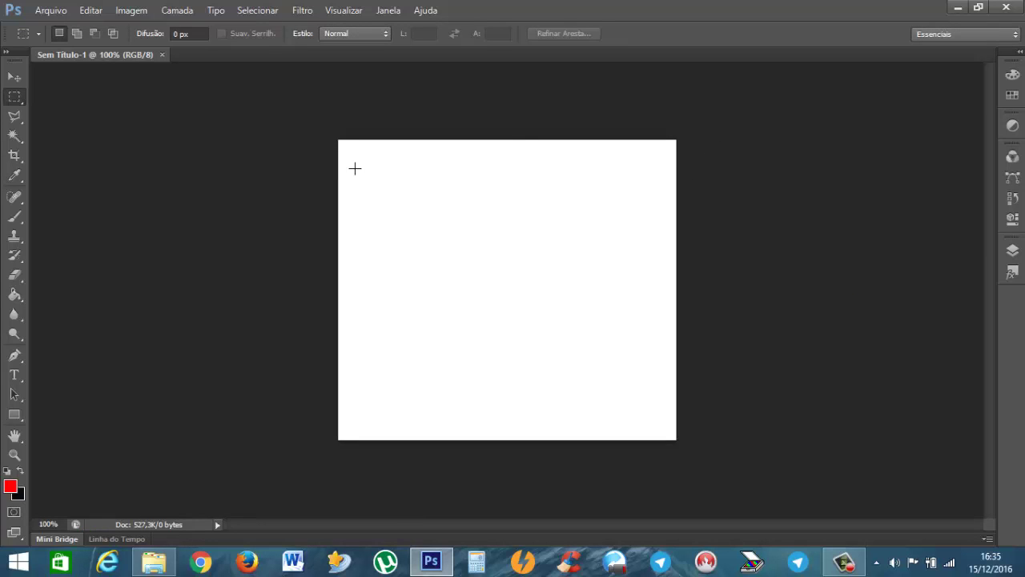
# Activate the Move tool and show the document's layer list
pyautogui.click(13, 77)
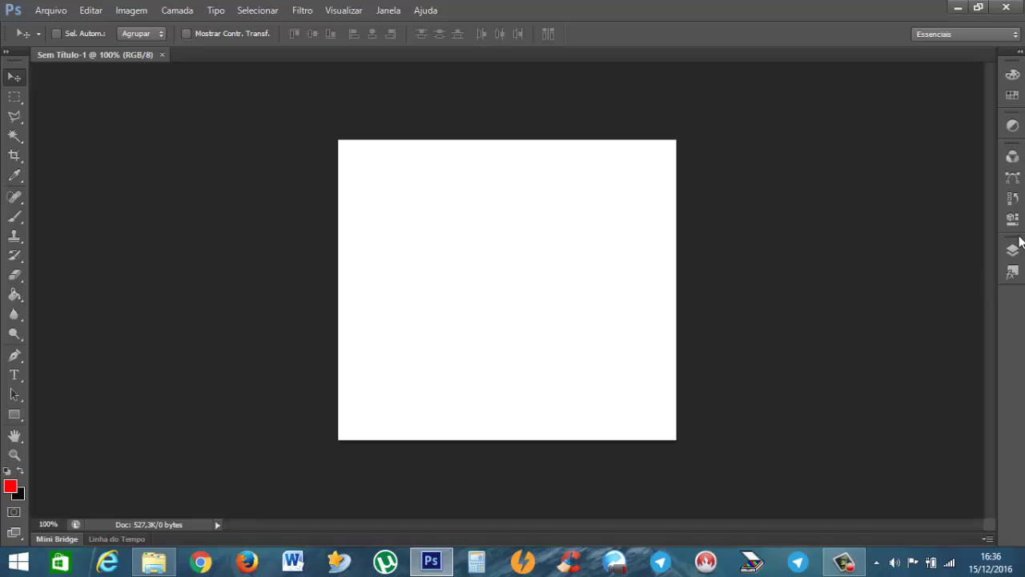
pyautogui.moveTo(1020, 242)
pyautogui.mouseDown()
pyautogui.moveTo(996, 251)
pyautogui.moveTo(854, 238)
pyautogui.moveTo(1005, 254)
pyautogui.mouseUp()
pyautogui.click(1013, 254)
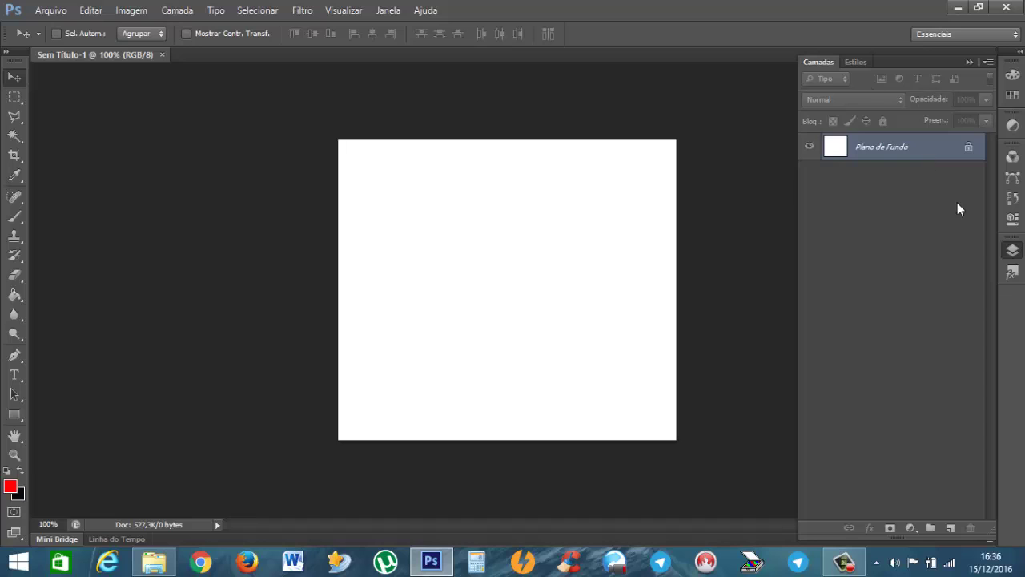
# Look over the preset layer styles available next to the layer list
pyautogui.click(1012, 272)
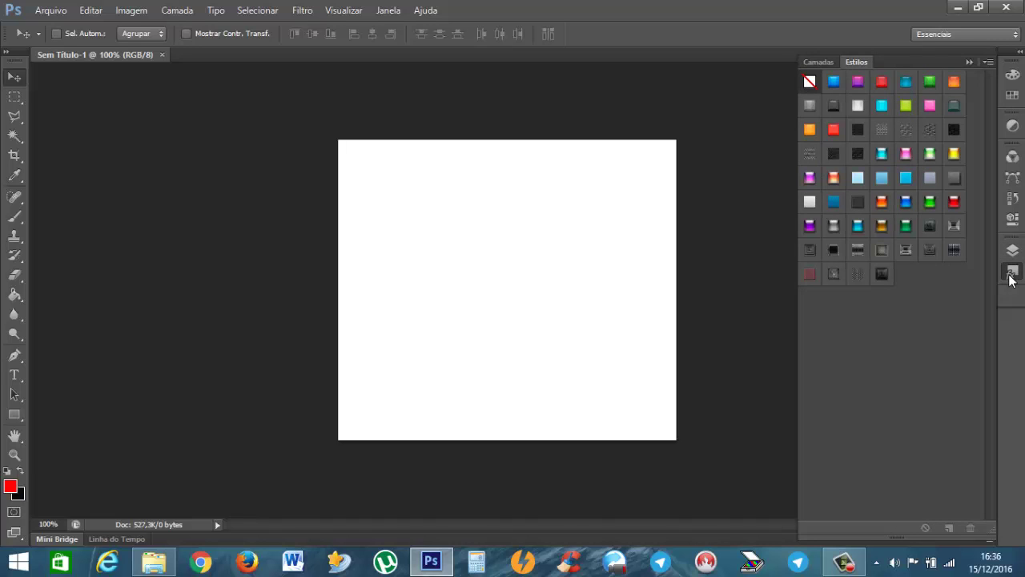
pyautogui.click(820, 62)
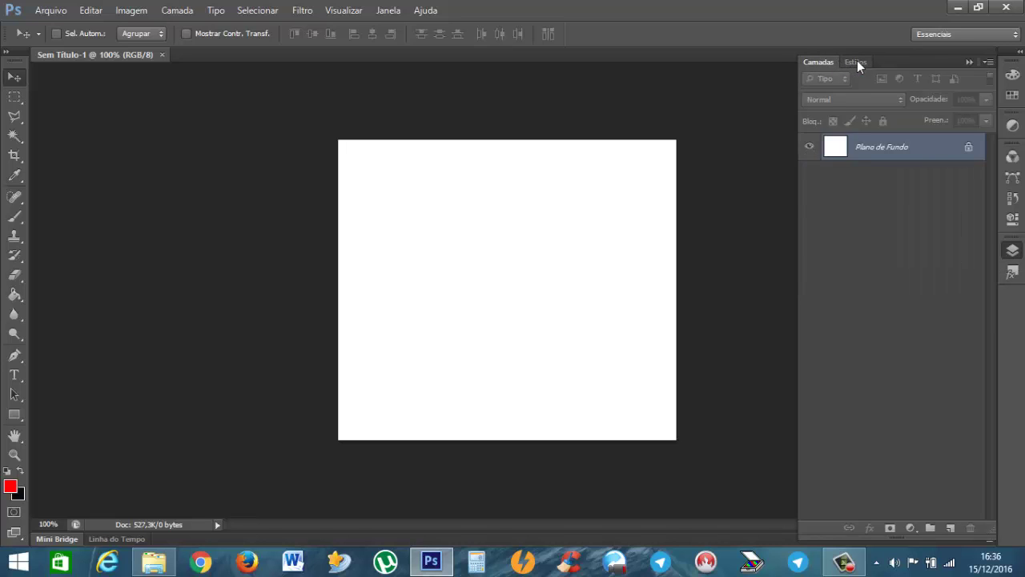
pyautogui.click(856, 61)
pyautogui.click(819, 62)
pyautogui.click(863, 62)
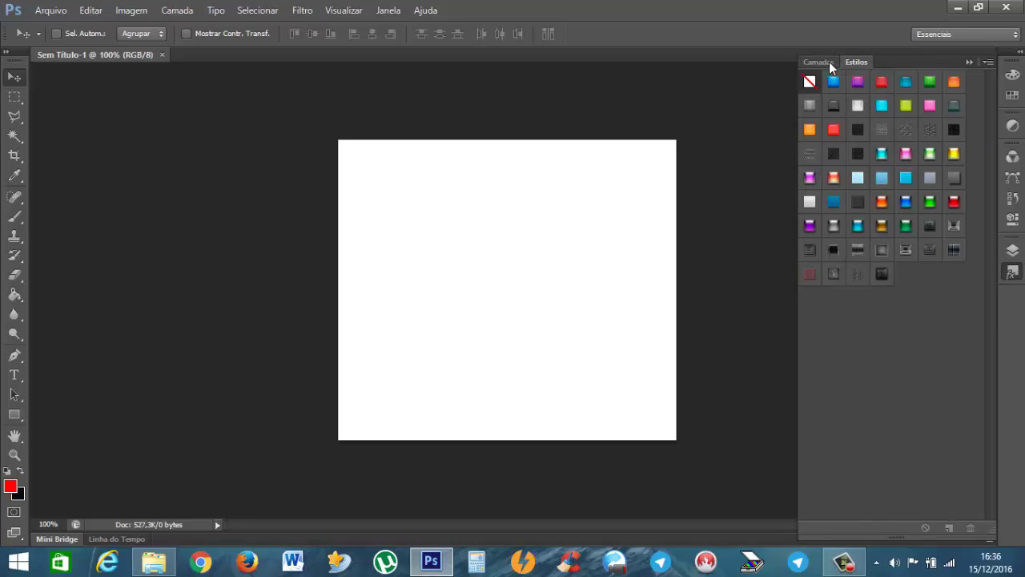
pyautogui.click(829, 61)
pyautogui.click(1014, 272)
# Convert the locked background into a regular layer, accepting the default name, Normal mode and 100% opacity
pyautogui.click(827, 64)
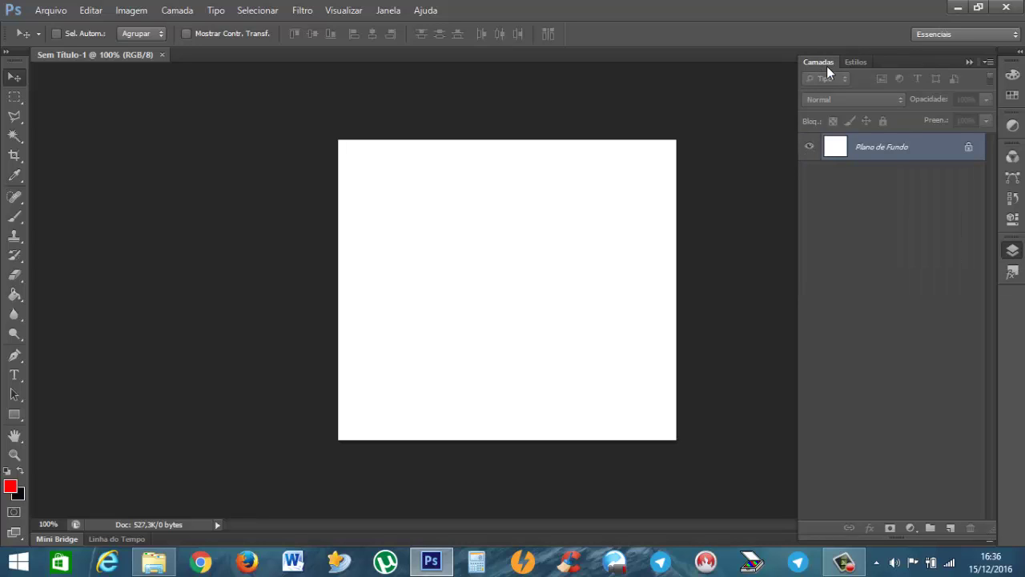
pyautogui.doubleClick(973, 149)
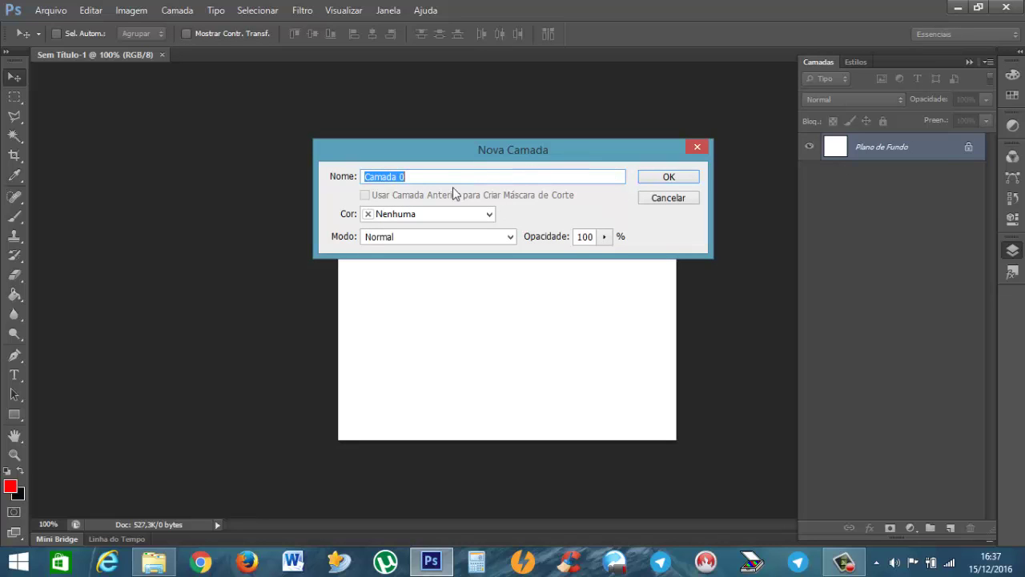
pyautogui.click(664, 176)
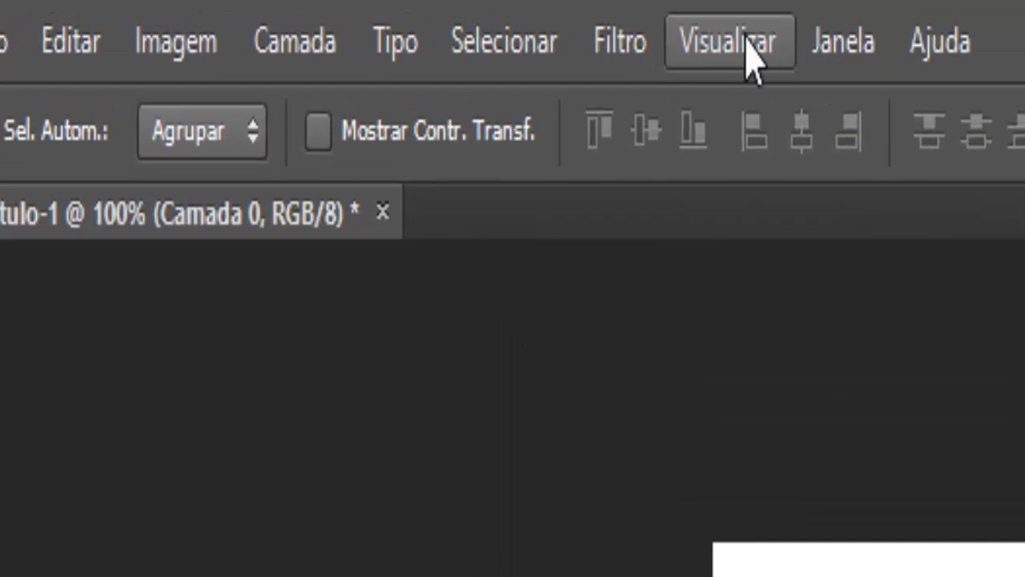
# Add a vertical guide at 50% of the canvas width
pyautogui.click(529, 28)
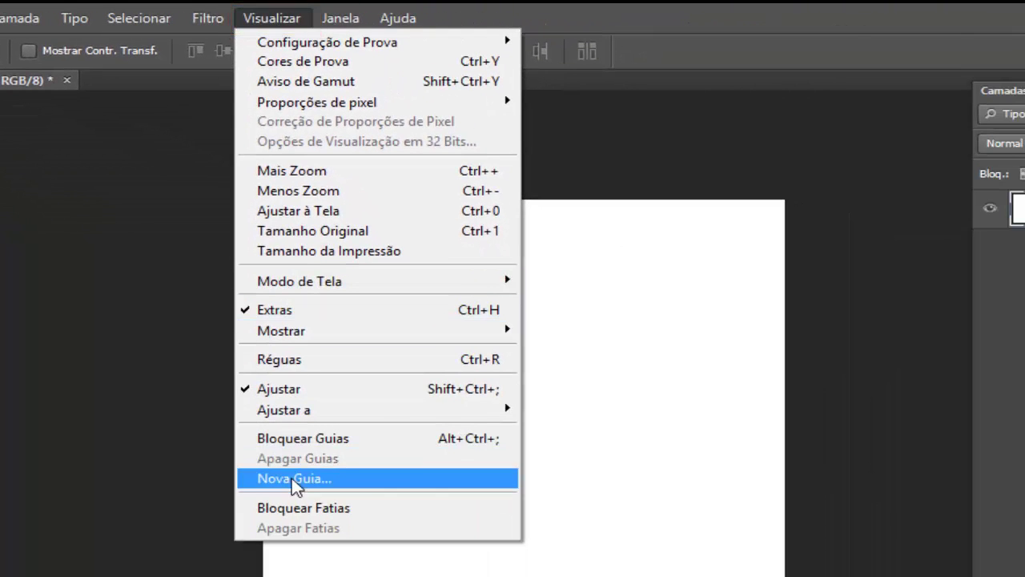
pyautogui.click(352, 482)
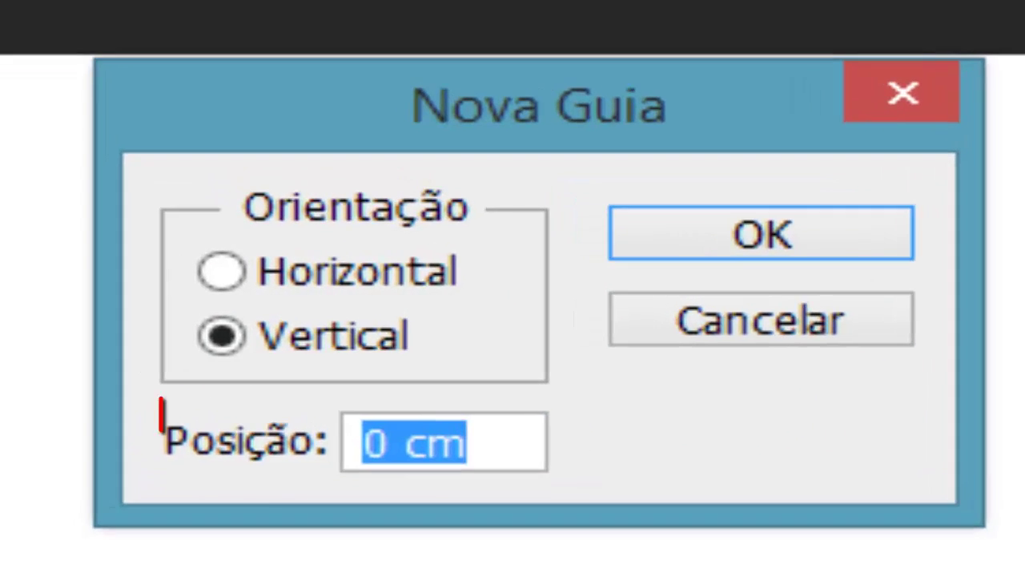
pyautogui.write('50')
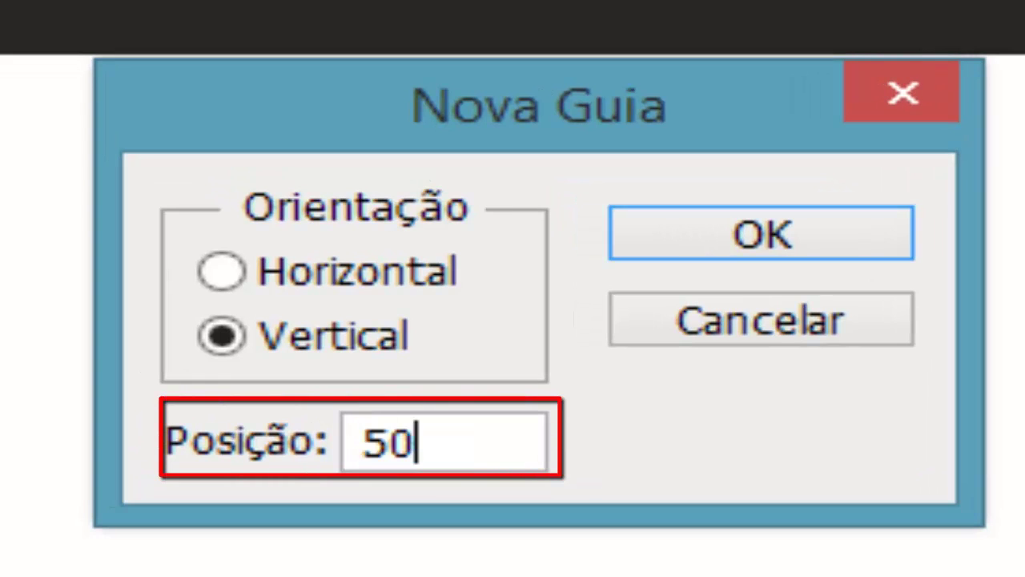
pyautogui.write('%')
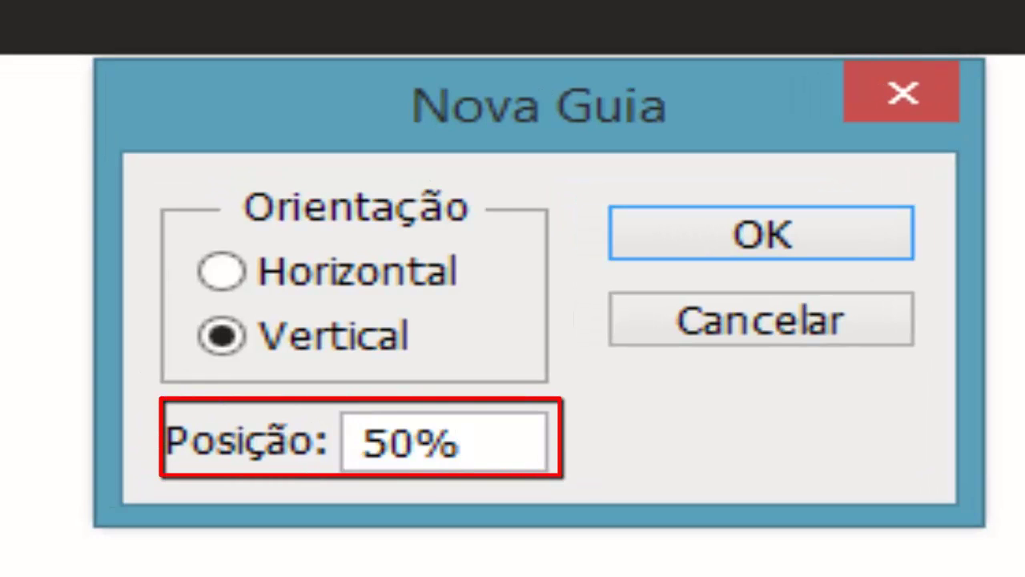
pyautogui.press('Return')
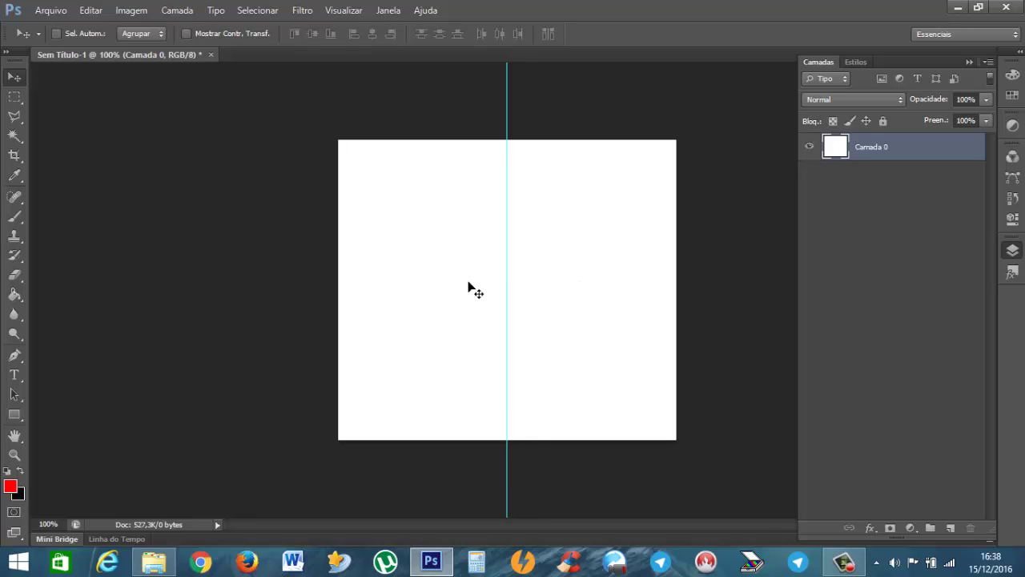
pyautogui.click(21, 356)
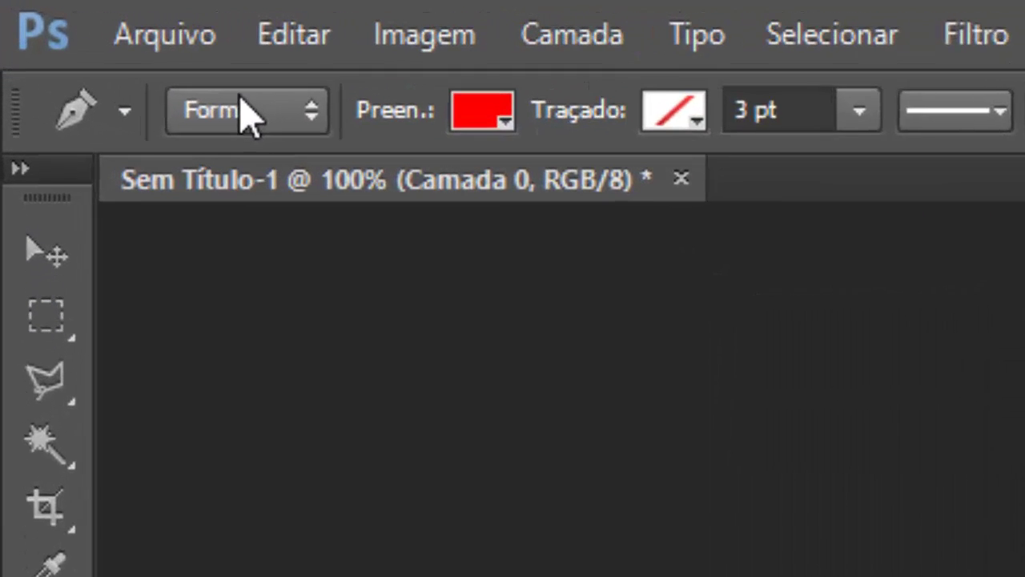
pyautogui.click(81, 36)
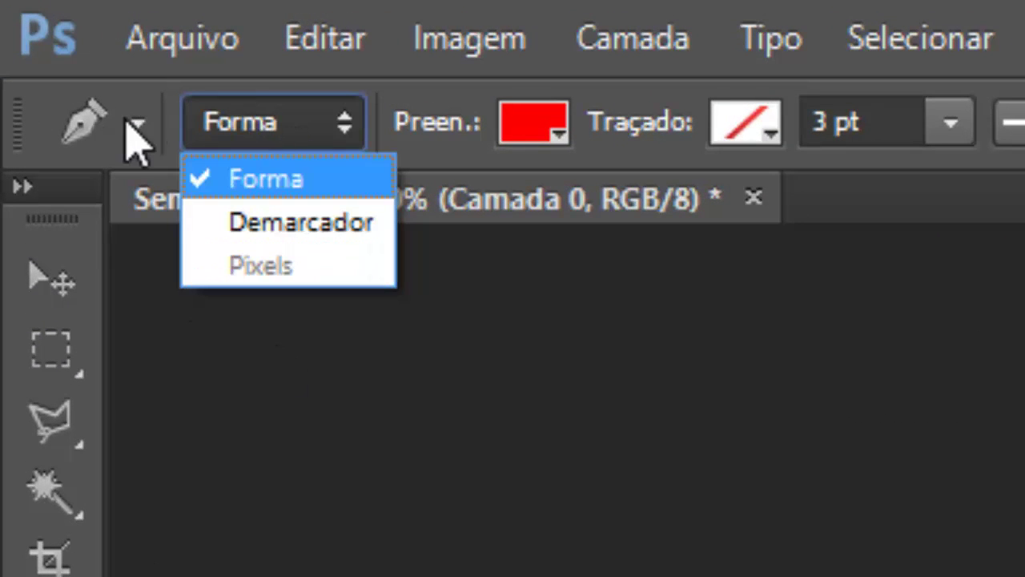
pyautogui.press('Down')
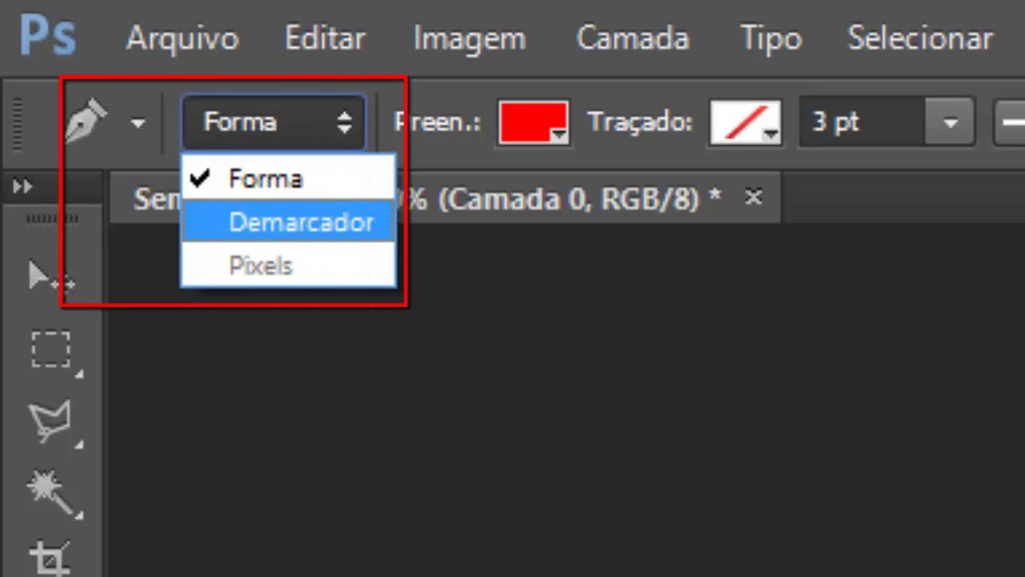
pyautogui.press('Escape')
pyautogui.press('t')
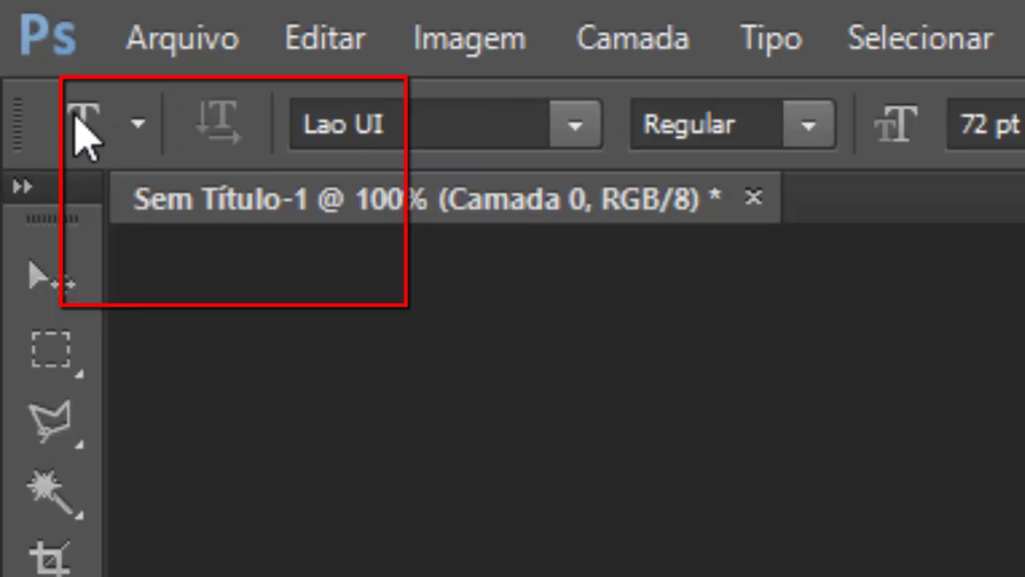
pyautogui.click(134, 122)
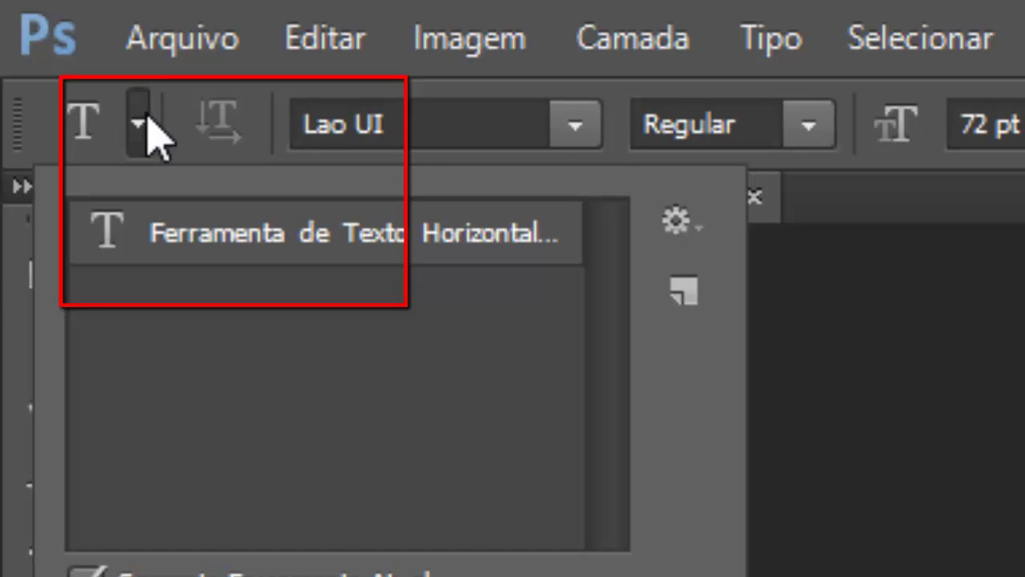
pyautogui.click(137, 124)
# Activate the Pen tool with its drawing mode set to Forma
pyautogui.press('p')
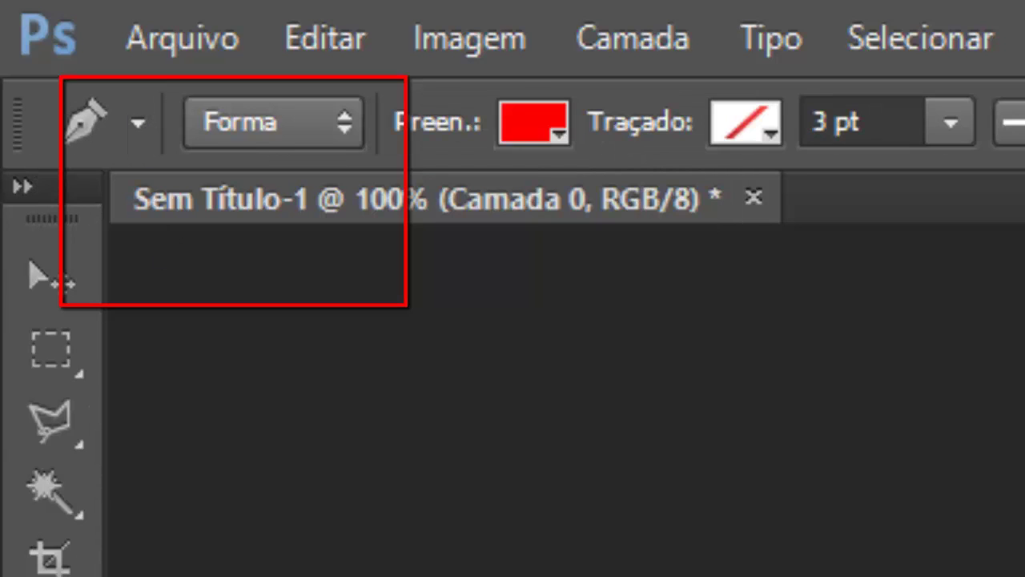
pyautogui.click(266, 128)
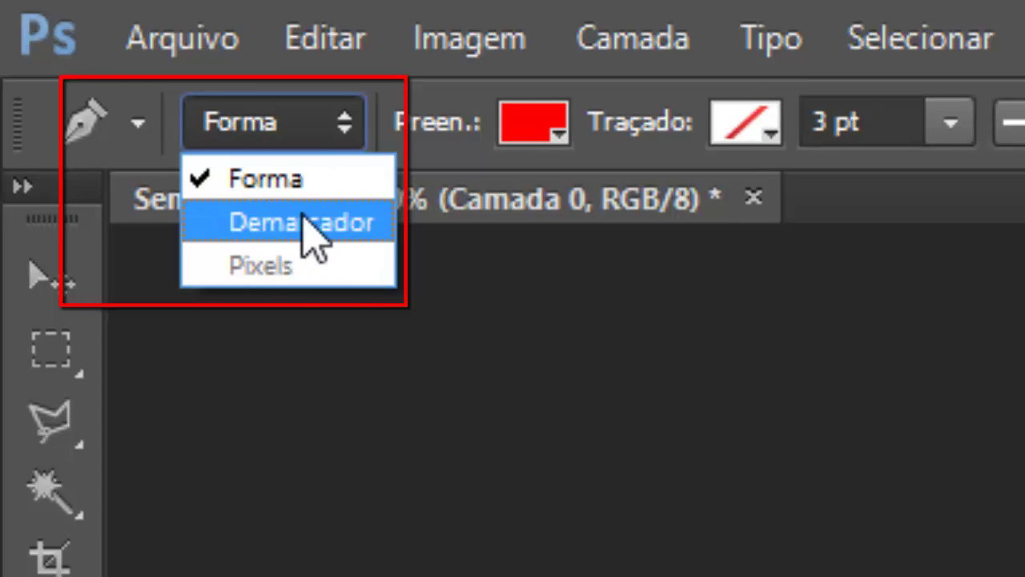
pyautogui.click(293, 177)
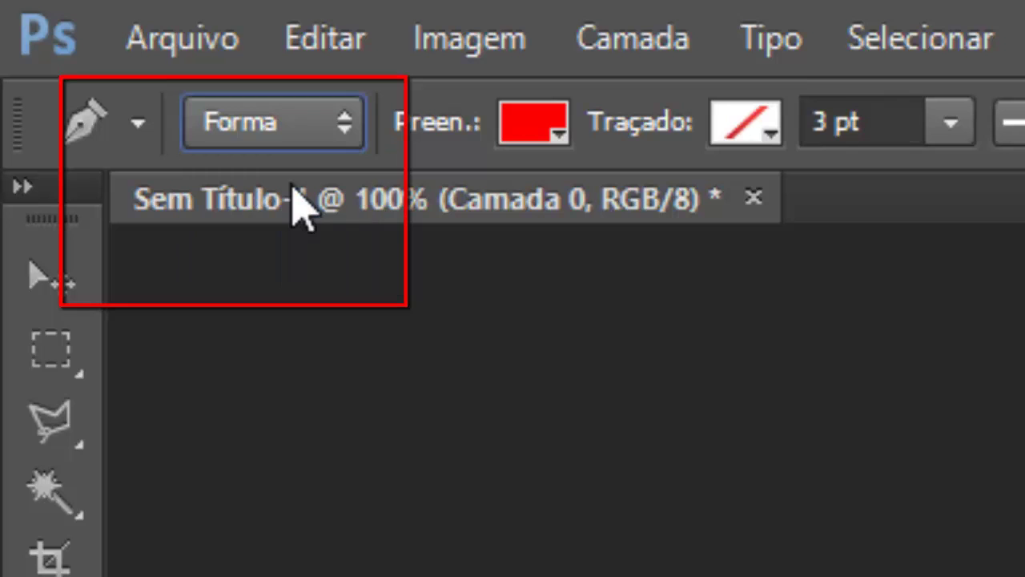
pyautogui.click(297, 121)
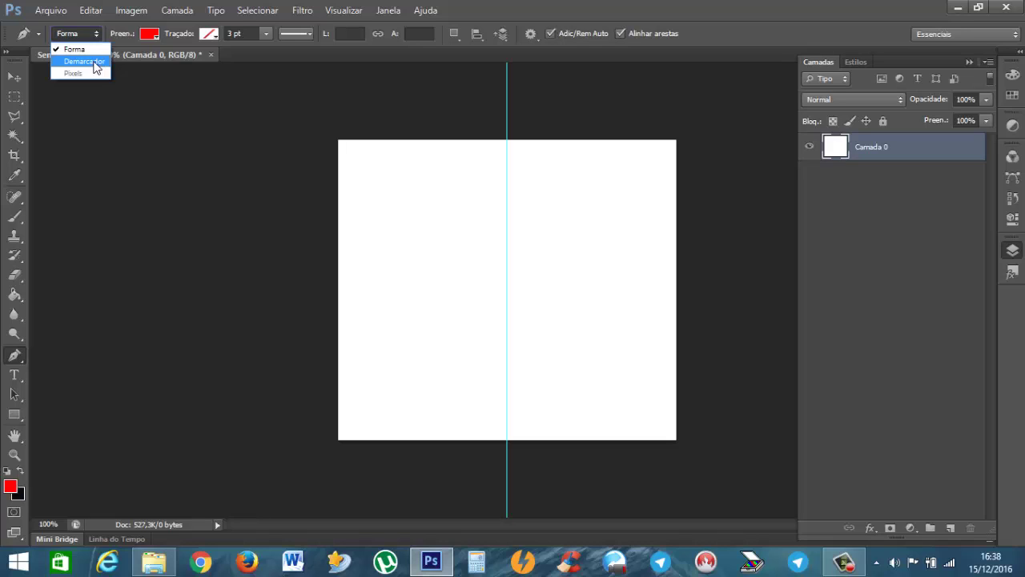
pyautogui.click(94, 53)
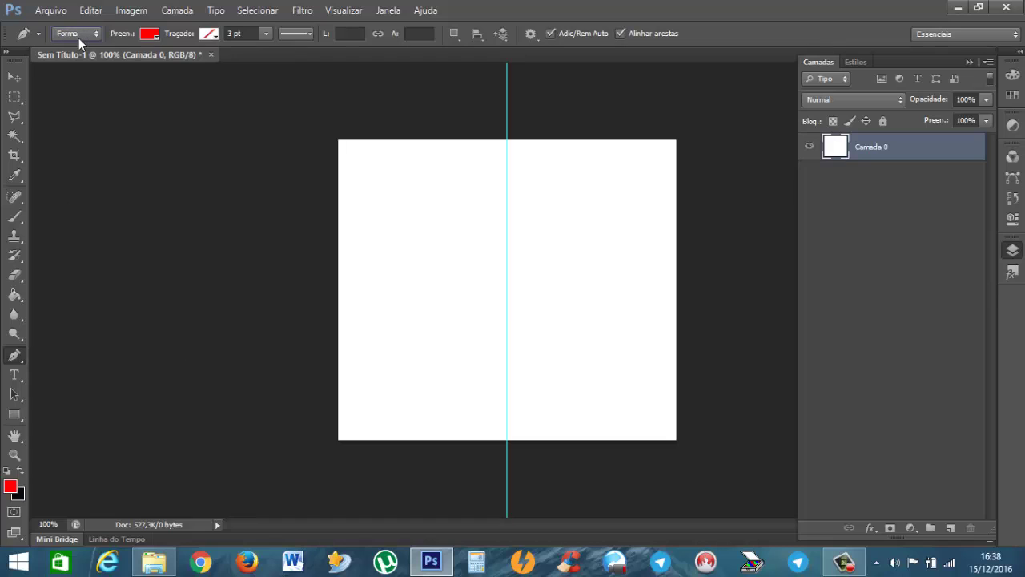
# Check the shape fill swatches and the red foreground colour, and try swapping the foreground and background colours and back
pyautogui.click(149, 34)
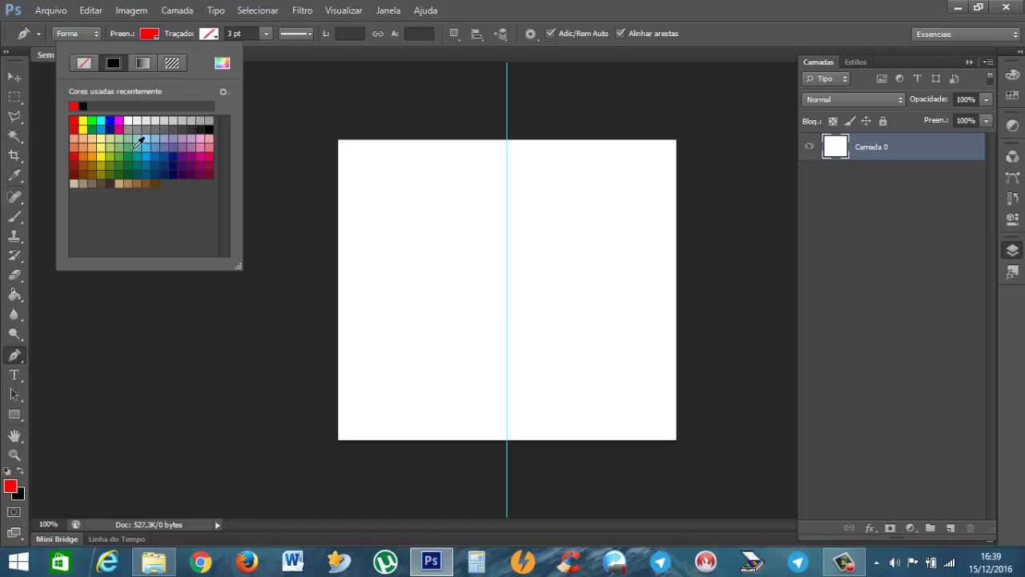
pyautogui.click(149, 35)
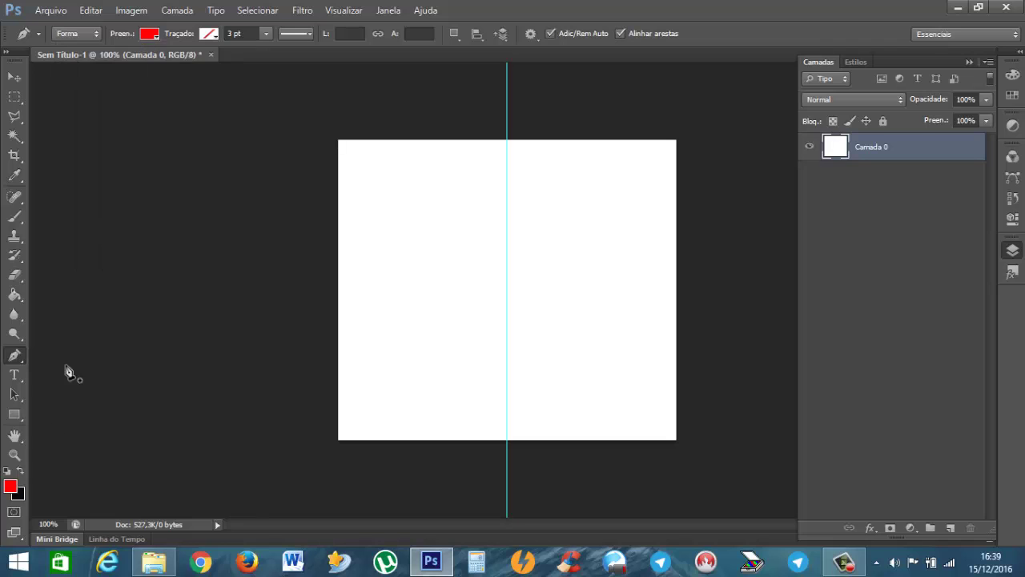
pyautogui.click(11, 486)
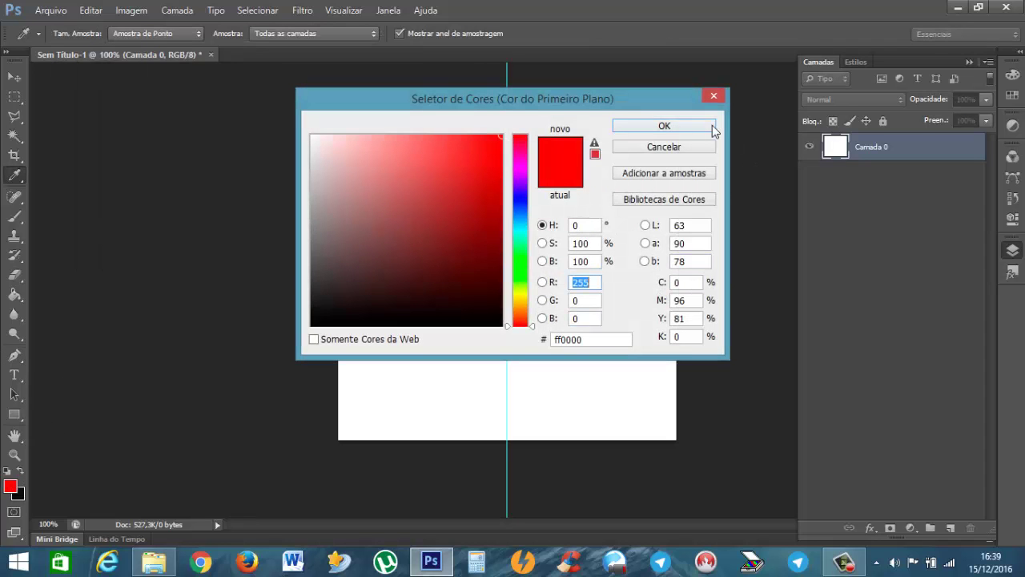
pyautogui.click(709, 126)
pyautogui.click(21, 473)
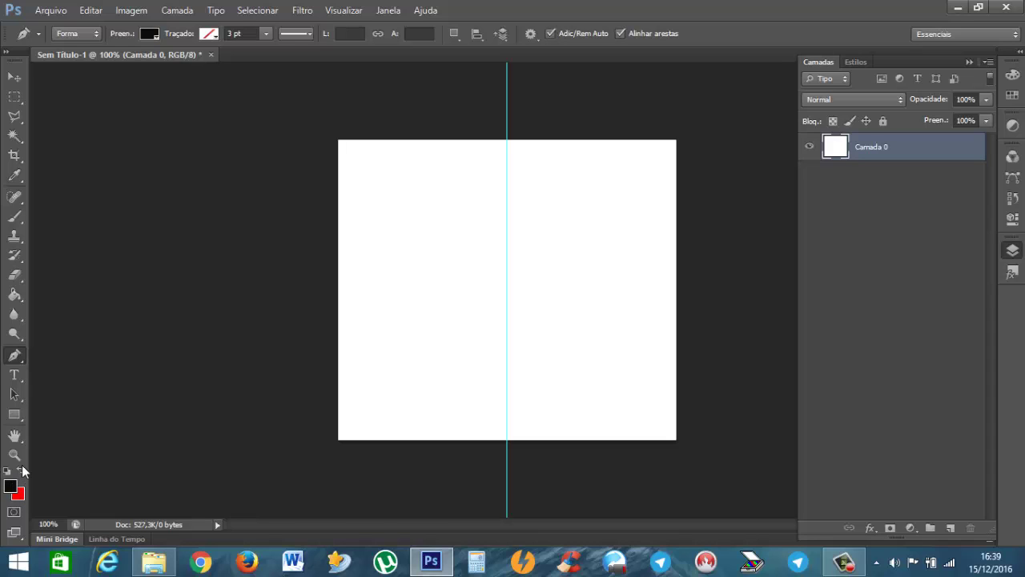
pyautogui.click(22, 473)
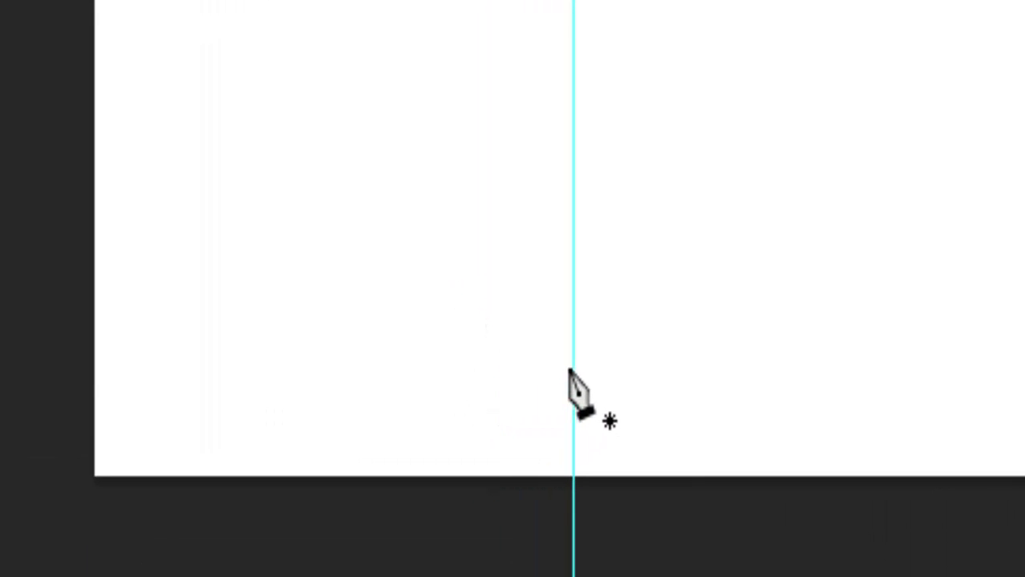
pyautogui.click(573, 367)
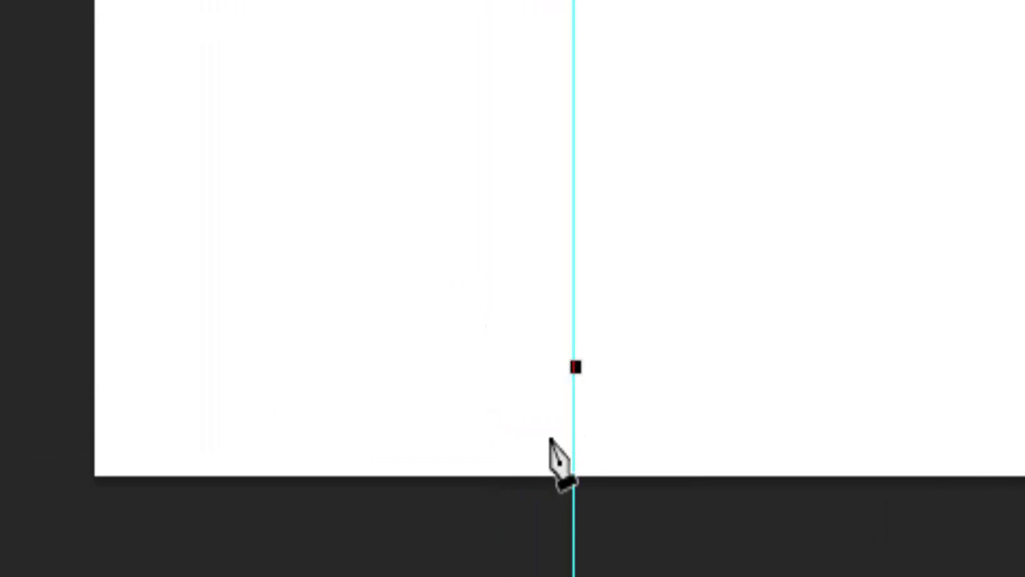
pyautogui.click(422, 366)
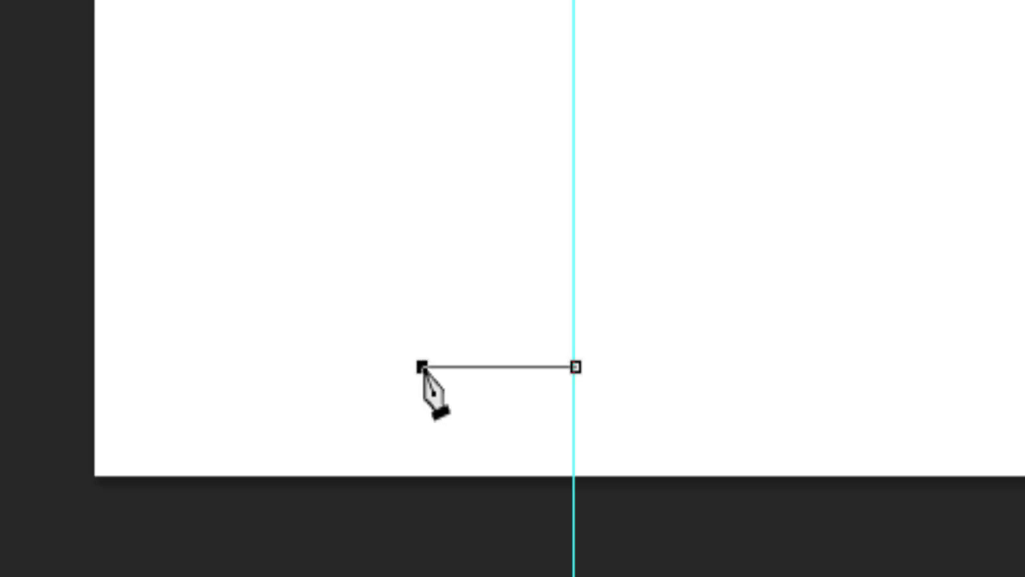
pyautogui.moveTo(422, 367); pyautogui.dragTo(343, 432)
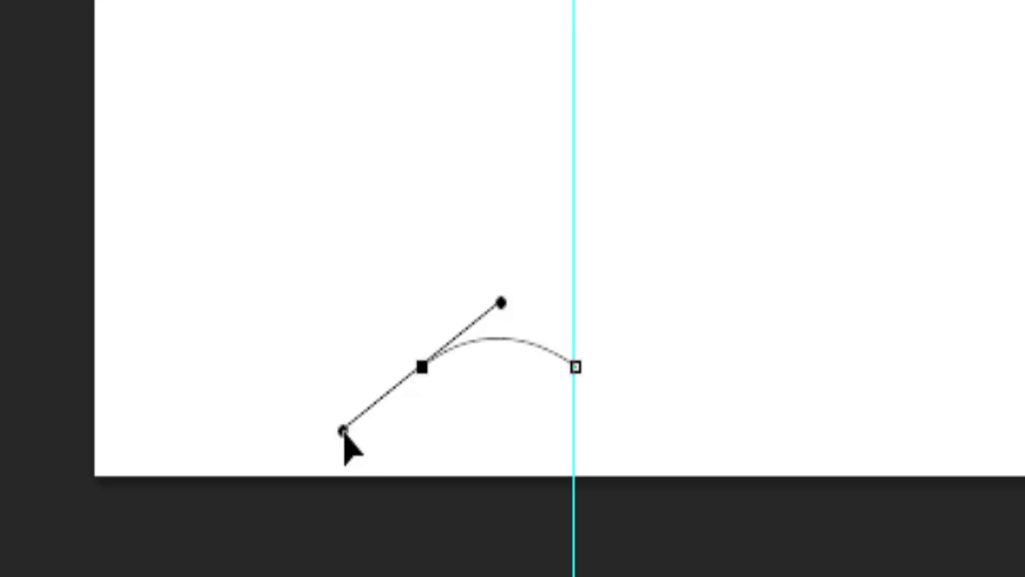
pyautogui.moveTo(343, 432); pyautogui.dragTo(343, 432)
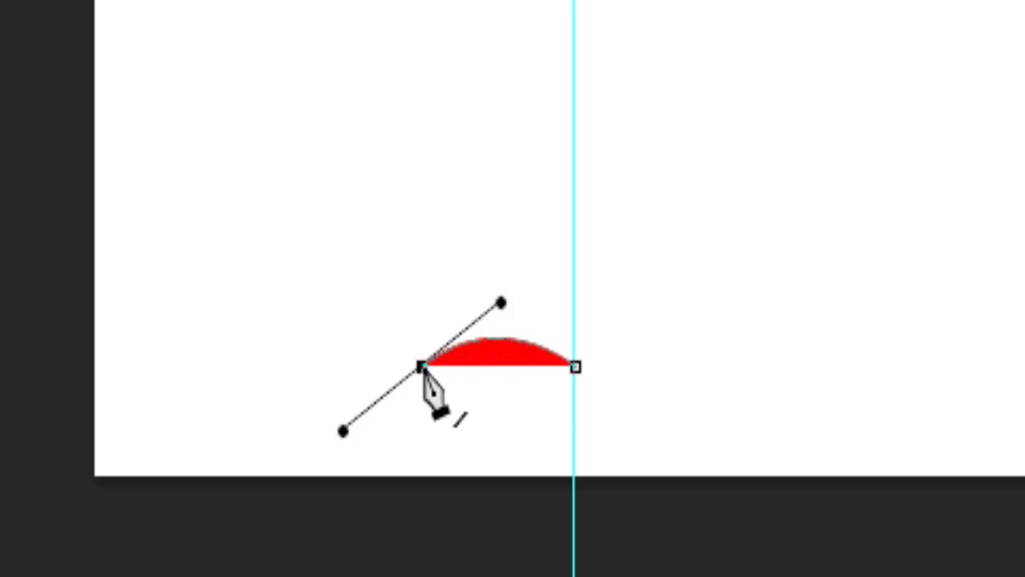
pyautogui.click(423, 368)
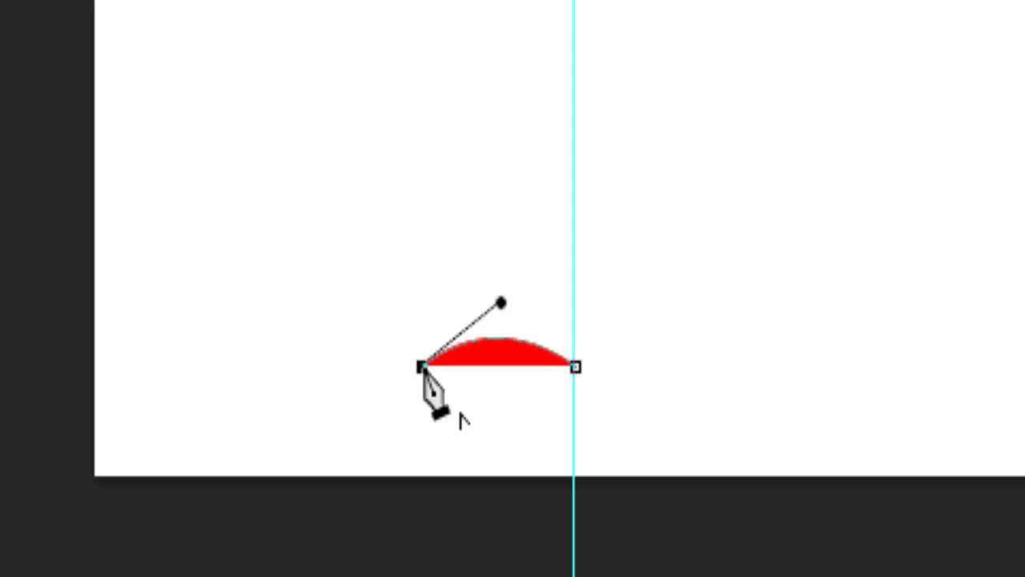
pyautogui.press('a')
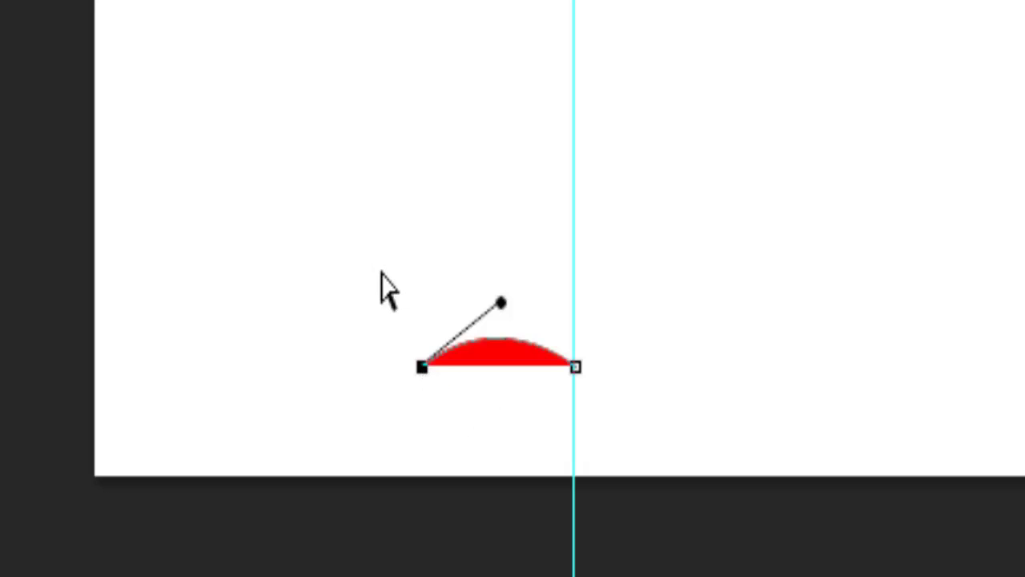
pyautogui.hotkey('ctrl', 'z')
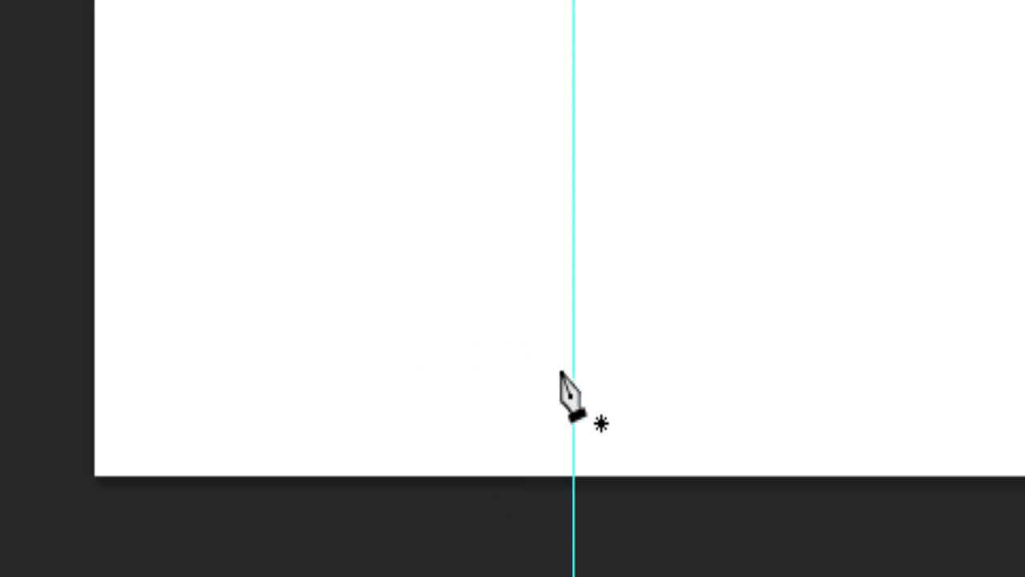
# Draw the upper edge of a red shape from the guide near the canvas bottom, curving over a small hump and out to a far-left tip
pyautogui.click(574, 388)
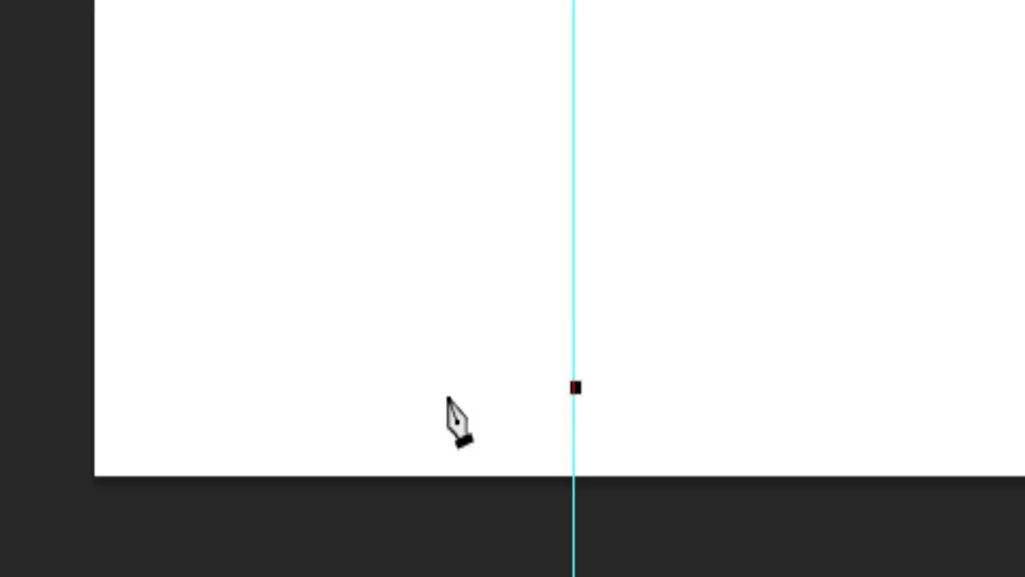
pyautogui.moveTo(445, 394); pyautogui.dragTo(392, 448)
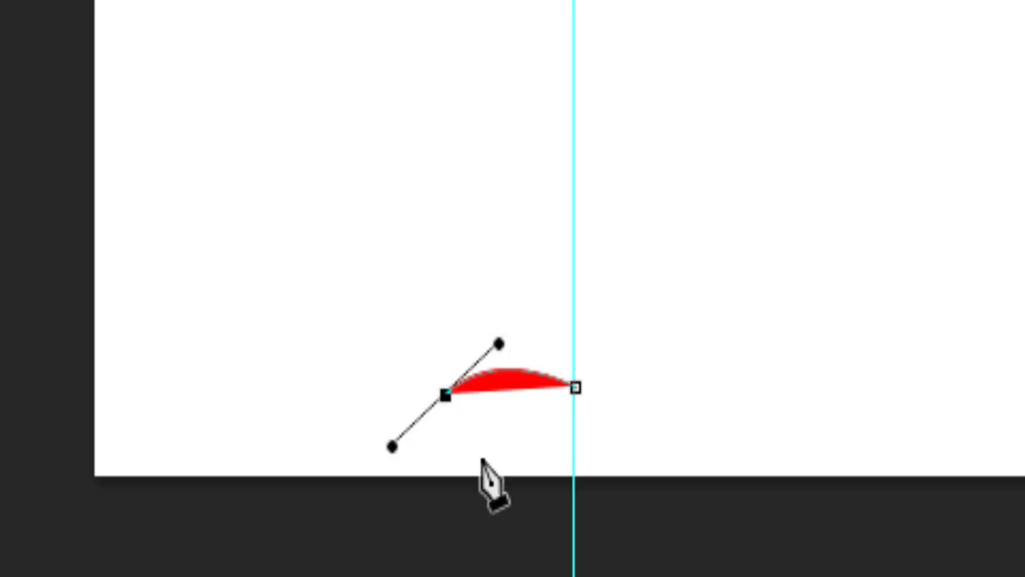
pyautogui.click(446, 395)
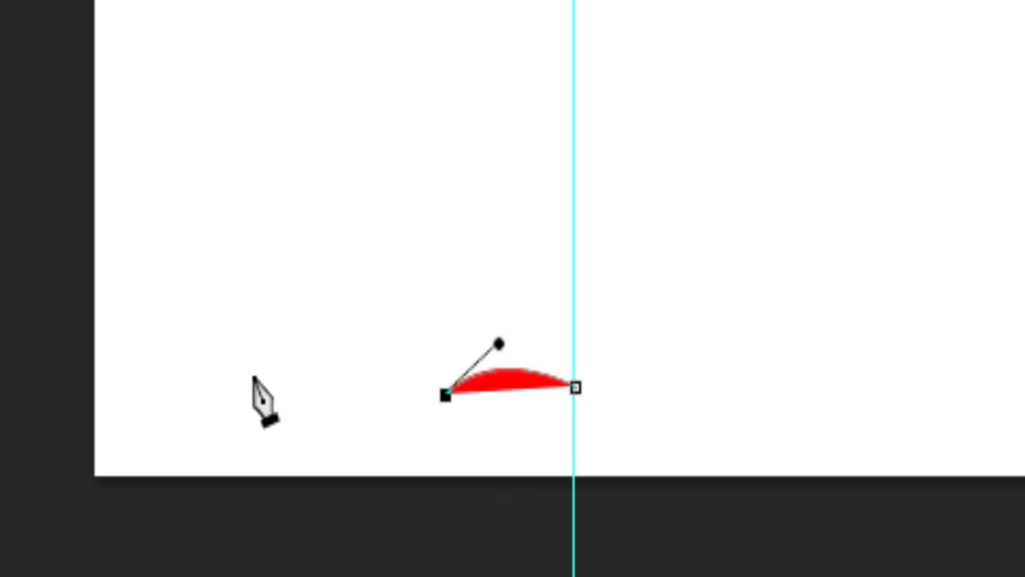
pyautogui.moveTo(201, 340); pyautogui.dragTo(106, 206)
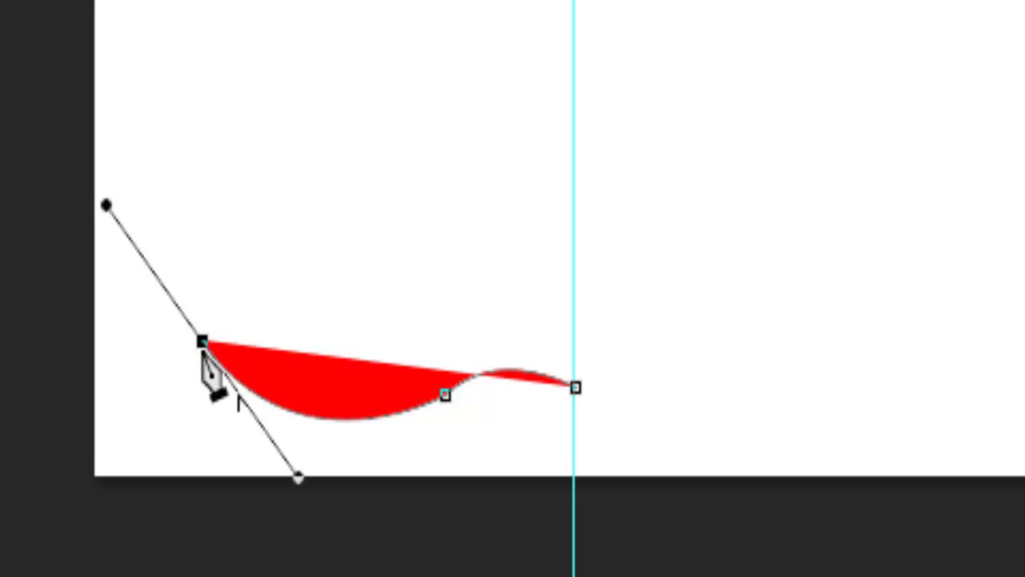
pyautogui.click(202, 344)
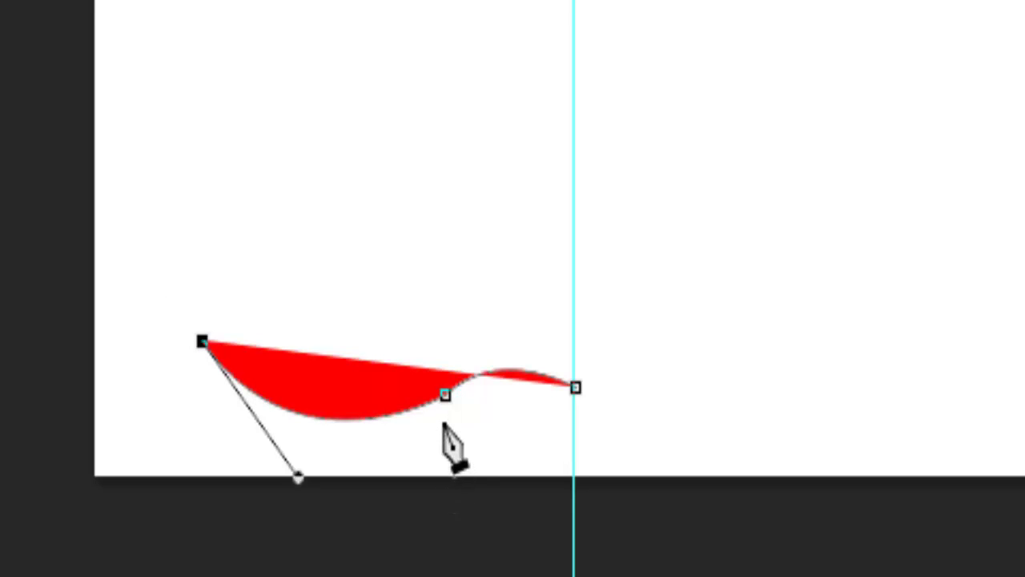
# Draw the red shape's lower edge from the left tip back to the guide, following the upper curve to form a tapered ribbon
pyautogui.moveTo(443, 418); pyautogui.dragTo(639, 361)
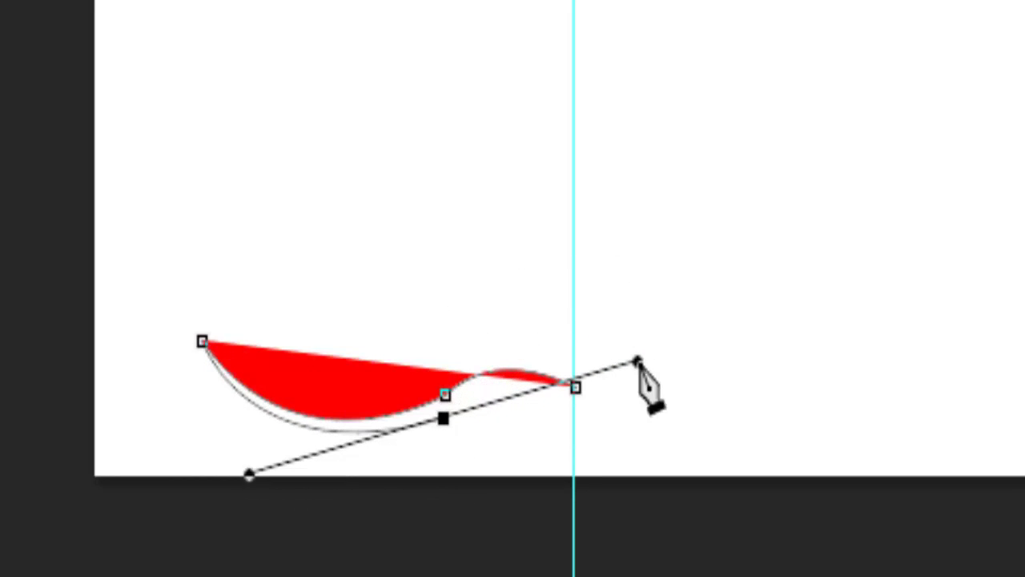
pyautogui.keyDown('alt'); pyautogui.click(446, 419); pyautogui.keyUp('alt')
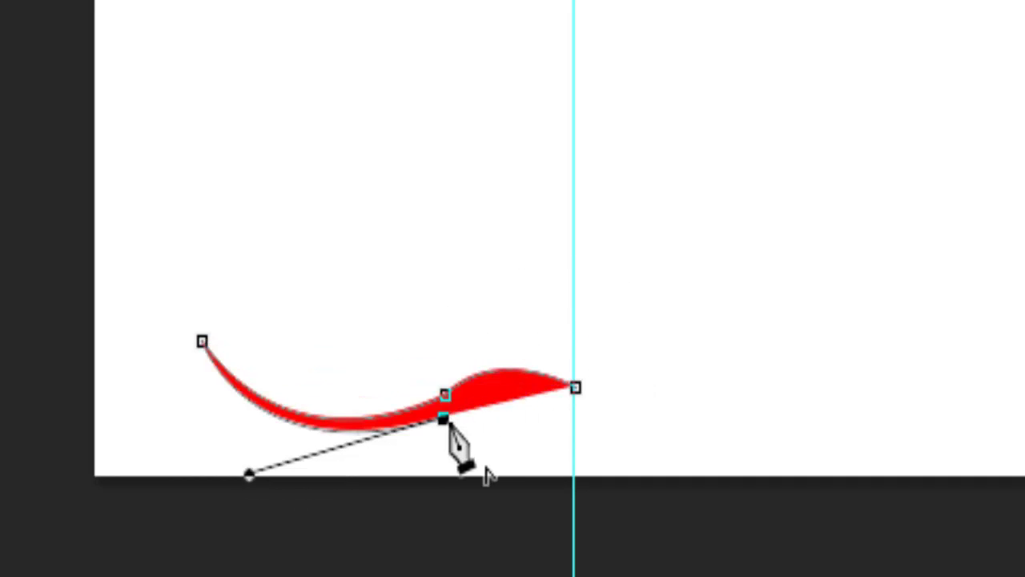
pyautogui.moveTo(529, 403); pyautogui.dragTo(575, 458)
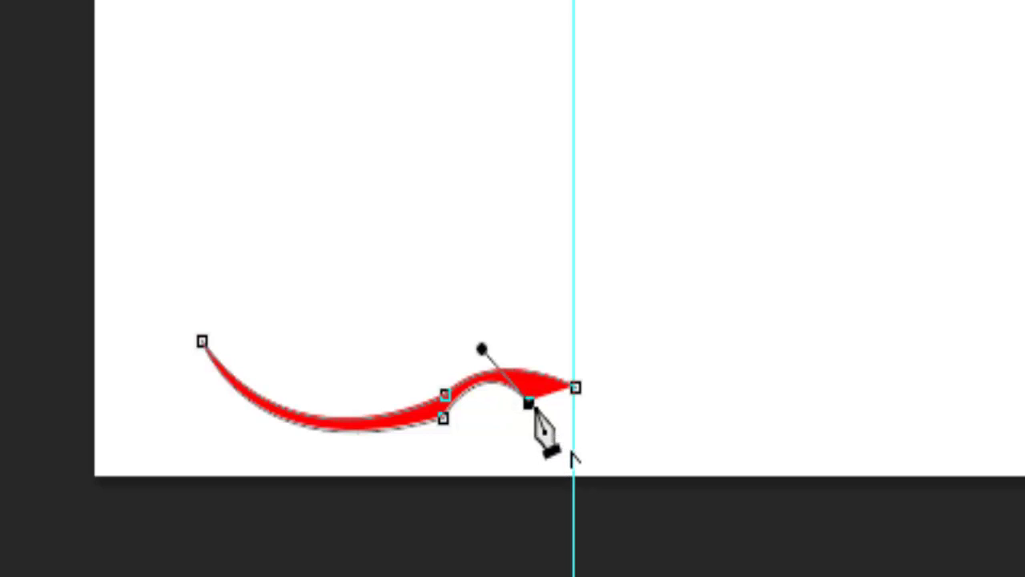
pyautogui.click(576, 413)
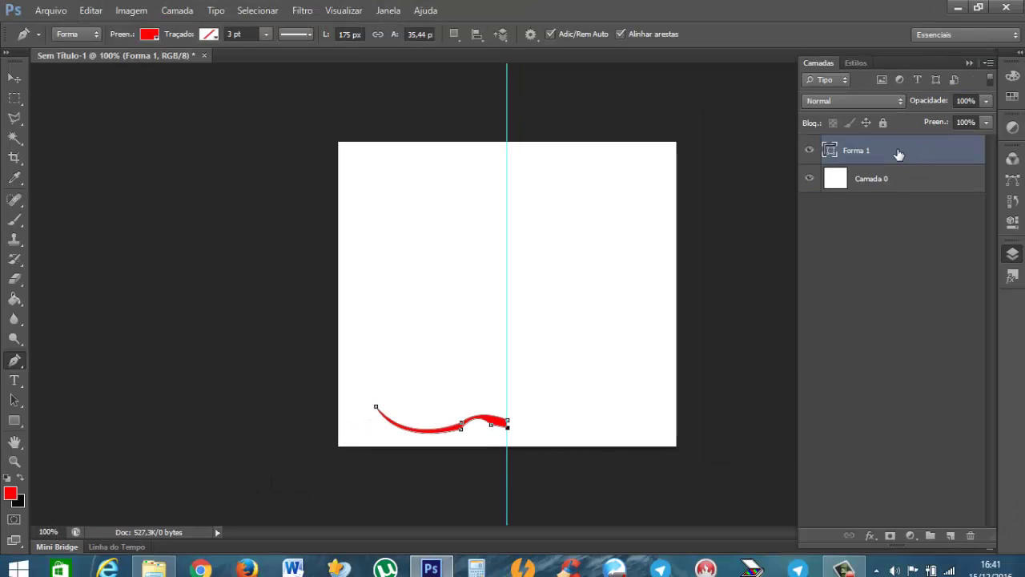
# Select the Camada 0 layer and swap the foreground and background colours so that black is the fill
pyautogui.rightClick(894, 152)
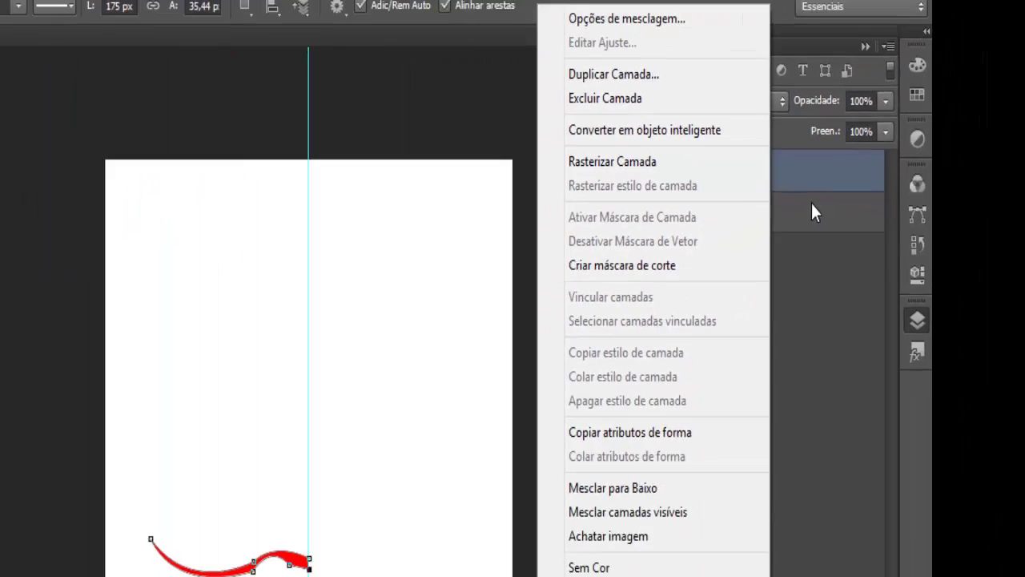
pyautogui.click(810, 212)
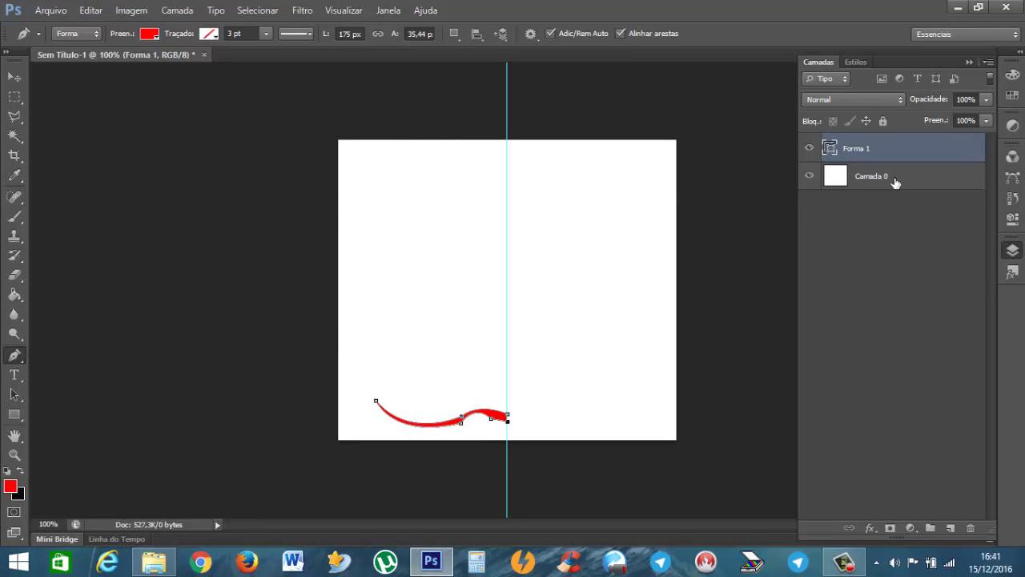
pyautogui.click(895, 183)
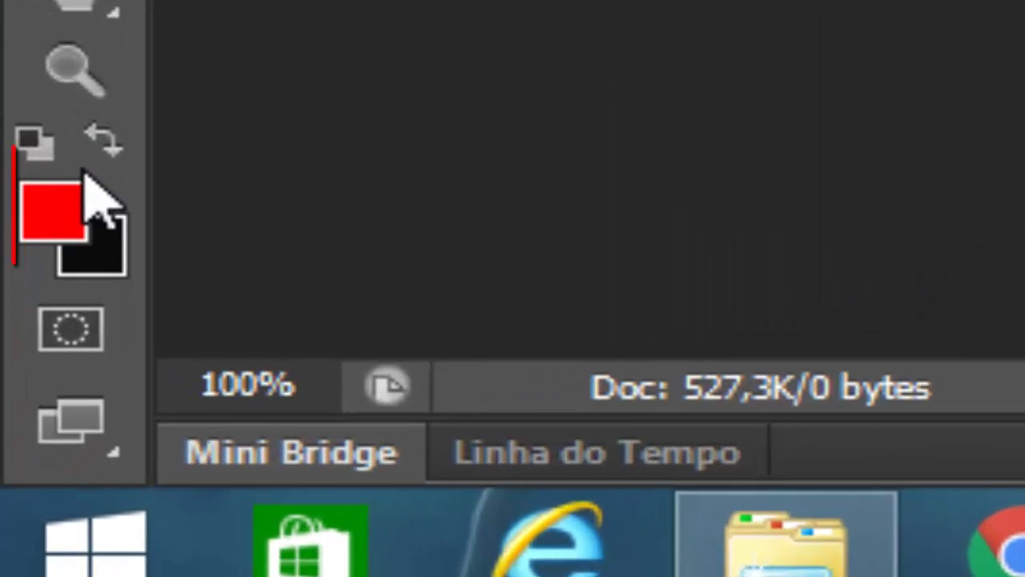
pyautogui.click(91, 181)
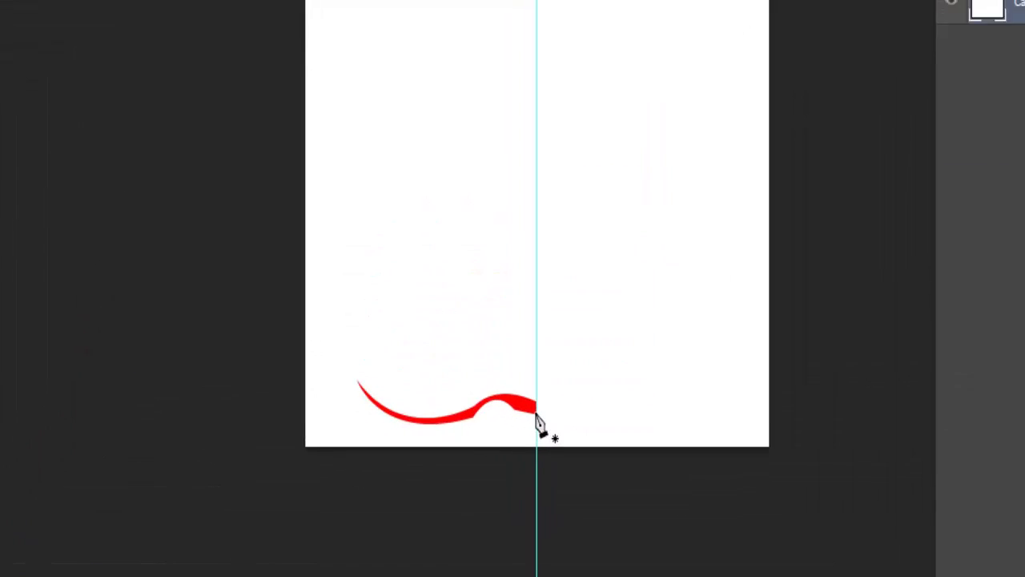
# Draw a black shape with curved segments behind the red ribbon, from its lower end on the guide through two left-hand points and back up to the guide
pyautogui.click(506, 419)
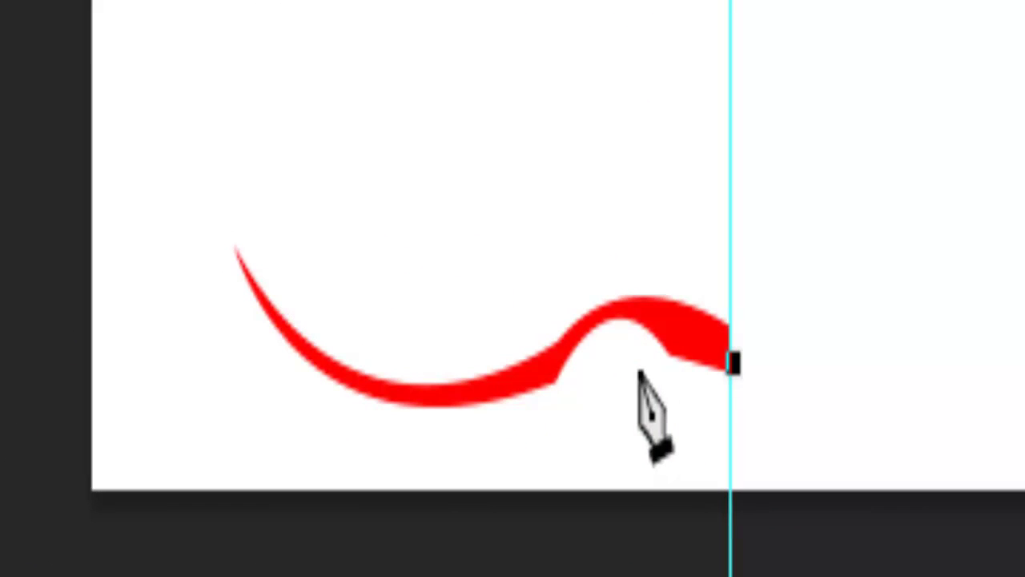
pyautogui.moveTo(616, 371); pyautogui.dragTo(586, 442)
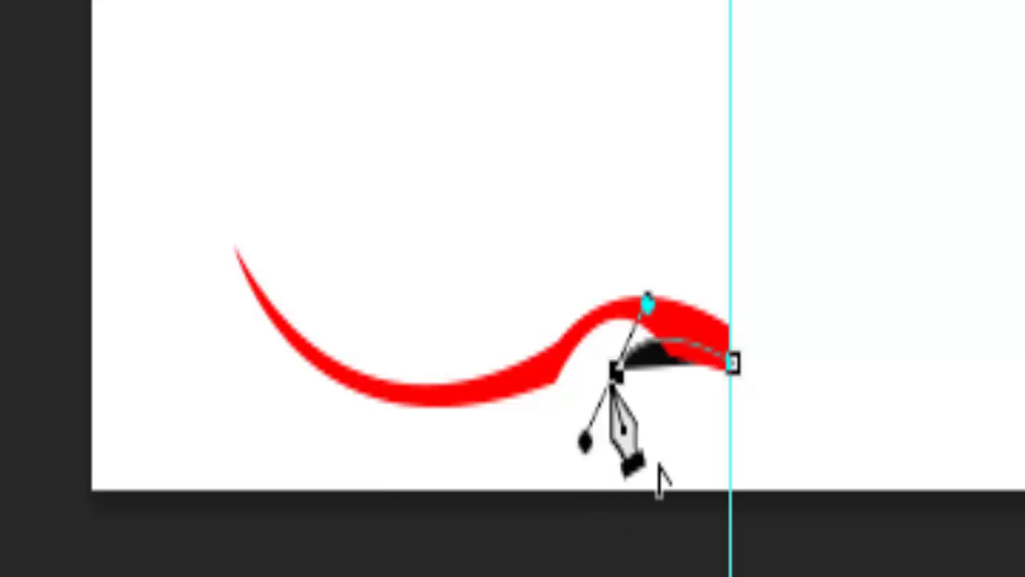
pyautogui.keyDown('alt'); pyautogui.click(616, 370); pyautogui.keyUp('alt')
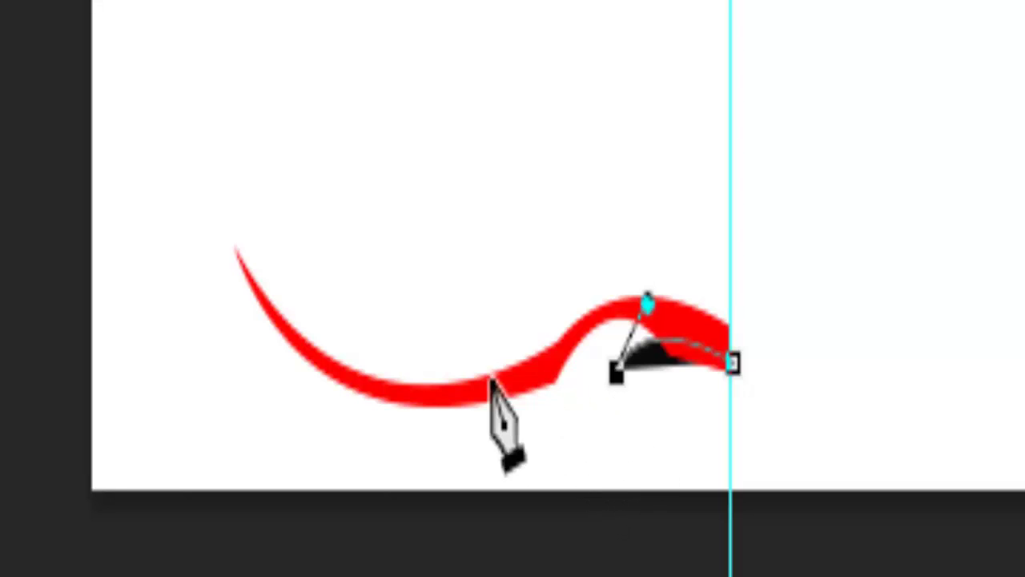
pyautogui.moveTo(472, 358); pyautogui.dragTo(422, 409)
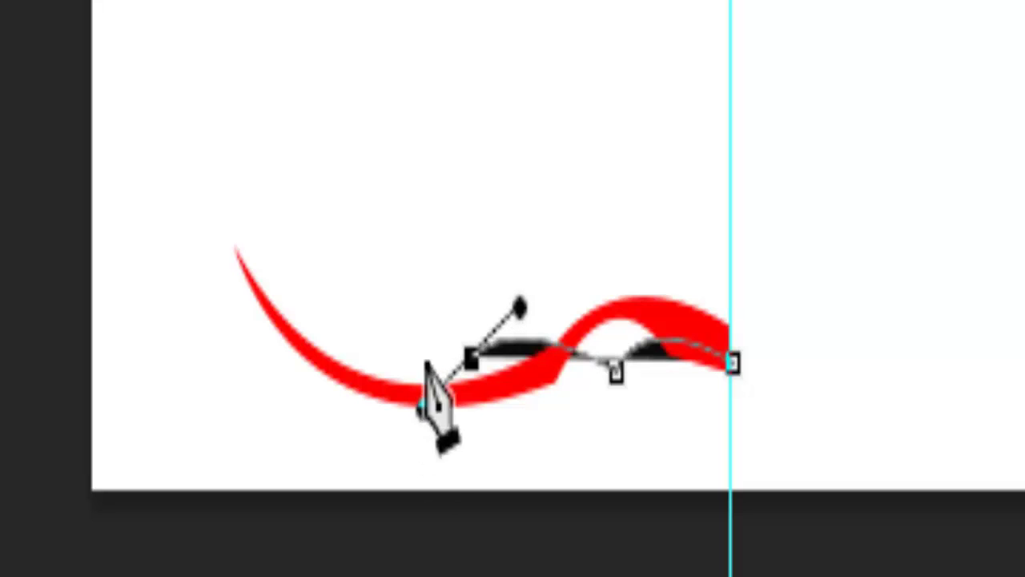
pyautogui.keyDown('alt'); pyautogui.click(472, 358); pyautogui.keyUp('alt')
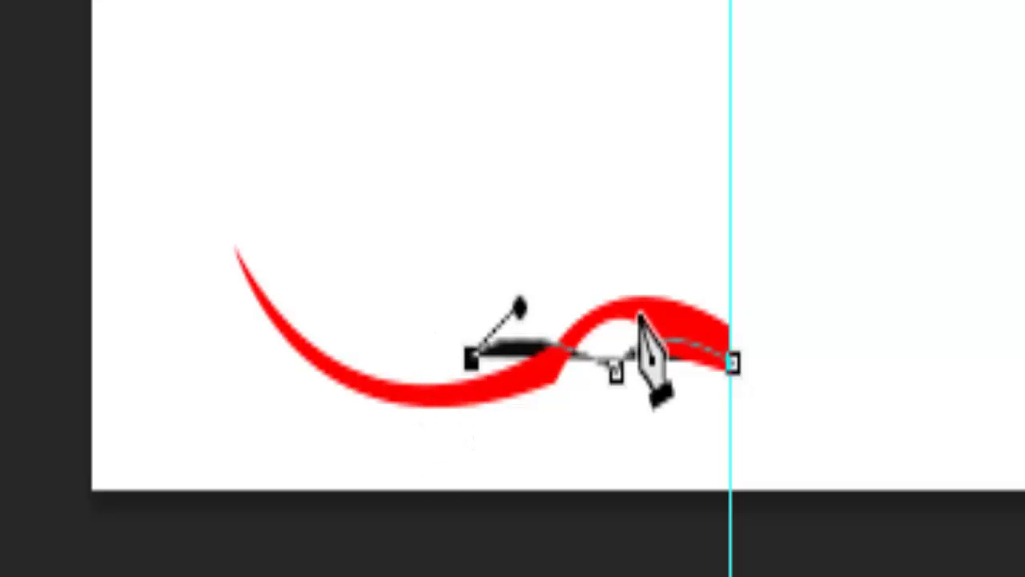
pyautogui.moveTo(625, 309); pyautogui.dragTo(711, 360)
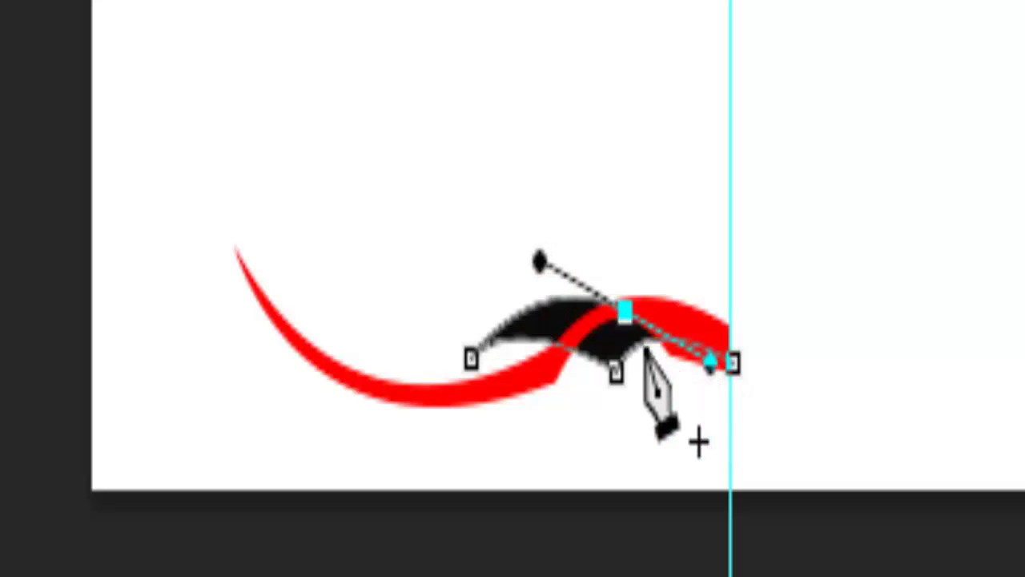
pyautogui.click(624, 311)
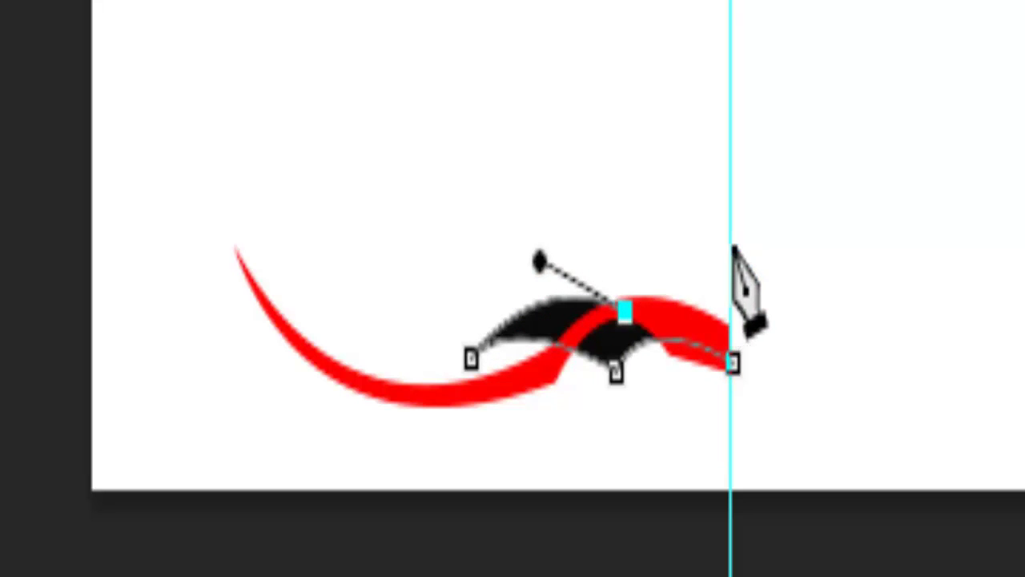
pyautogui.moveTo(733, 239); pyautogui.dragTo(734, 155)
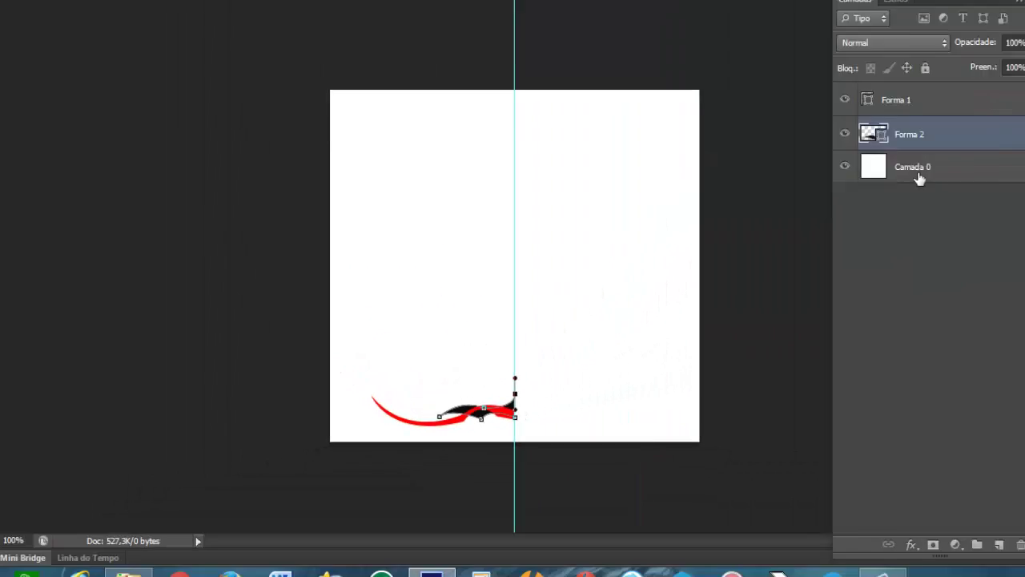
# Draw a tapered black shape above Camada 0, about 133 px wide and 39 px high, following the red ribbon's lower edge to its left tip
pyautogui.click(880, 207)
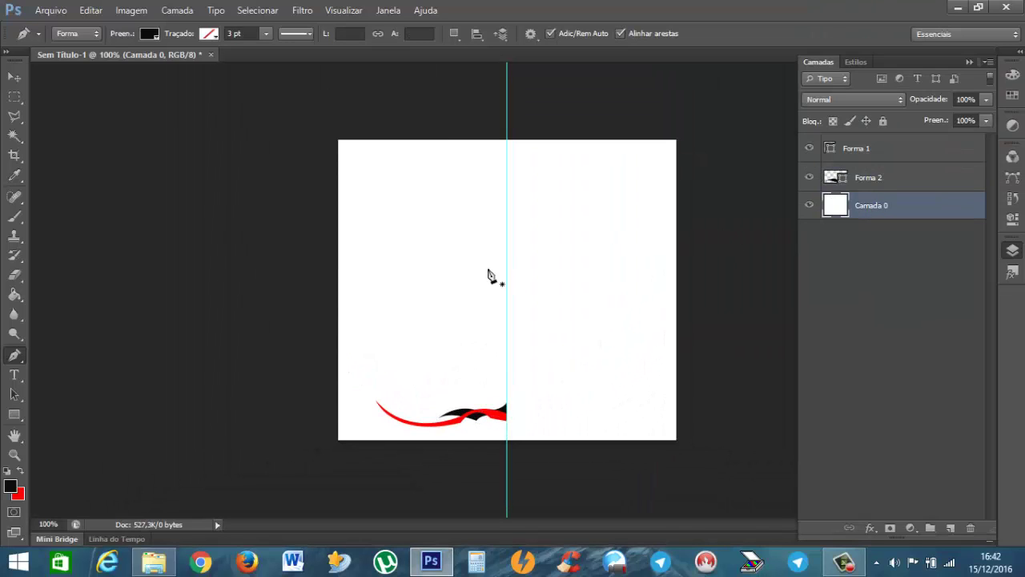
pyautogui.click(465, 419)
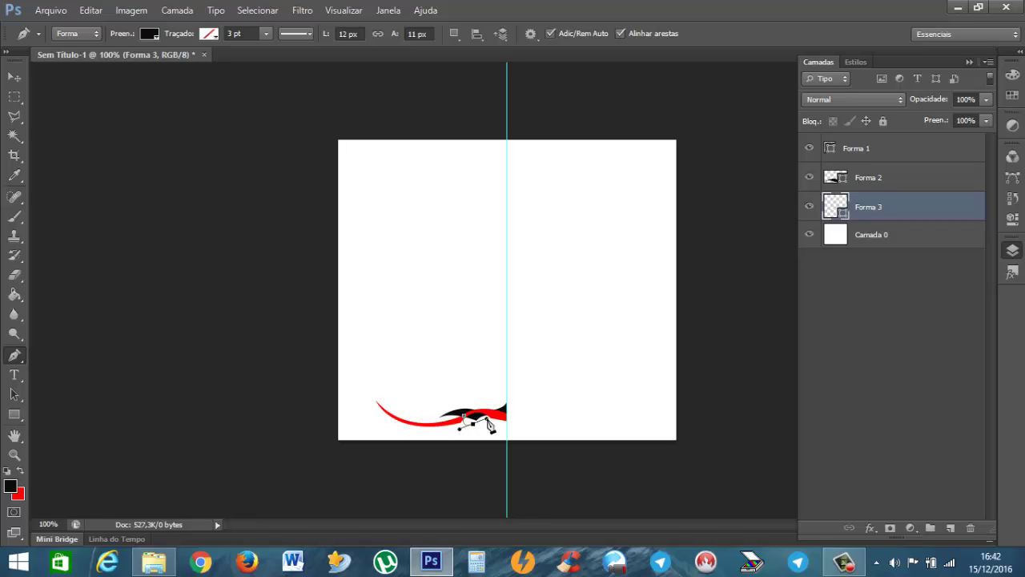
pyautogui.click(487, 421)
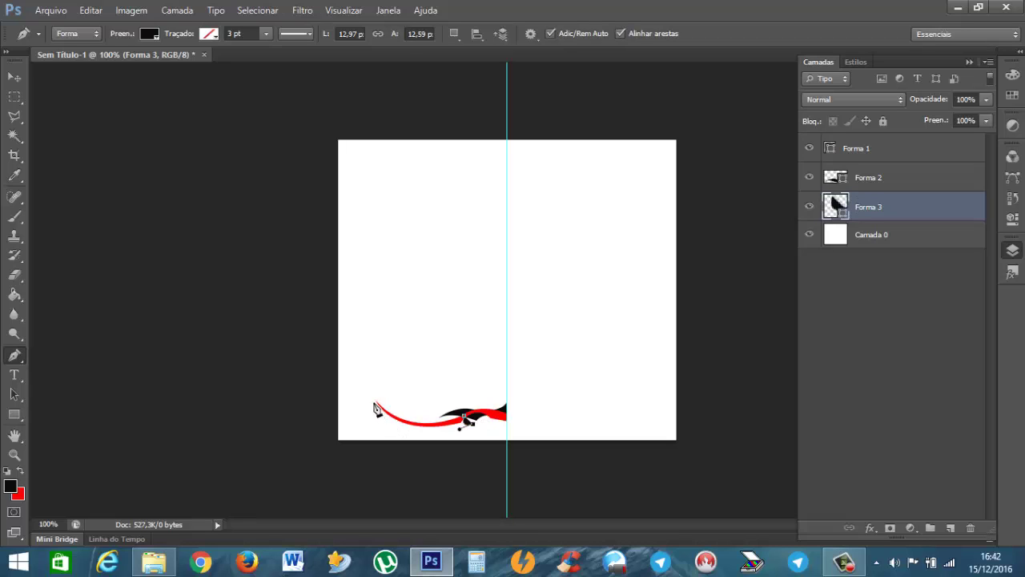
pyautogui.moveTo(373, 402); pyautogui.dragTo(347, 357)
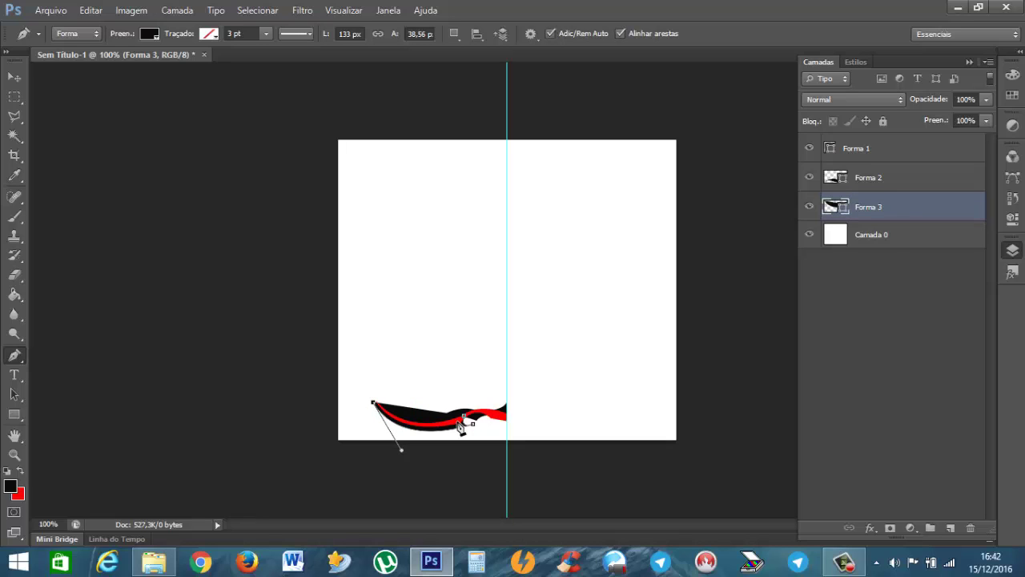
pyautogui.moveTo(459, 422); pyautogui.dragTo(510, 408)
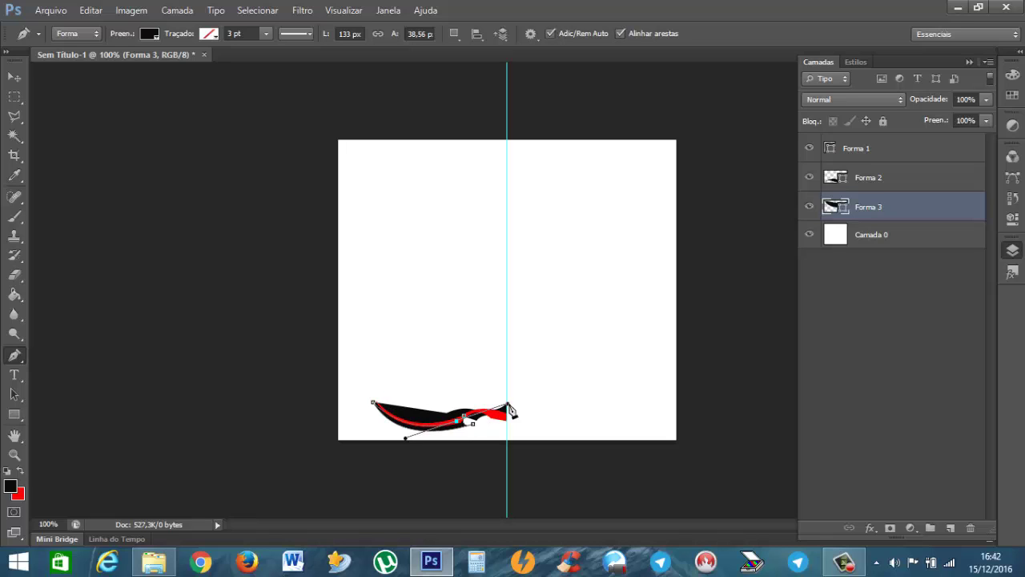
pyautogui.click(463, 420)
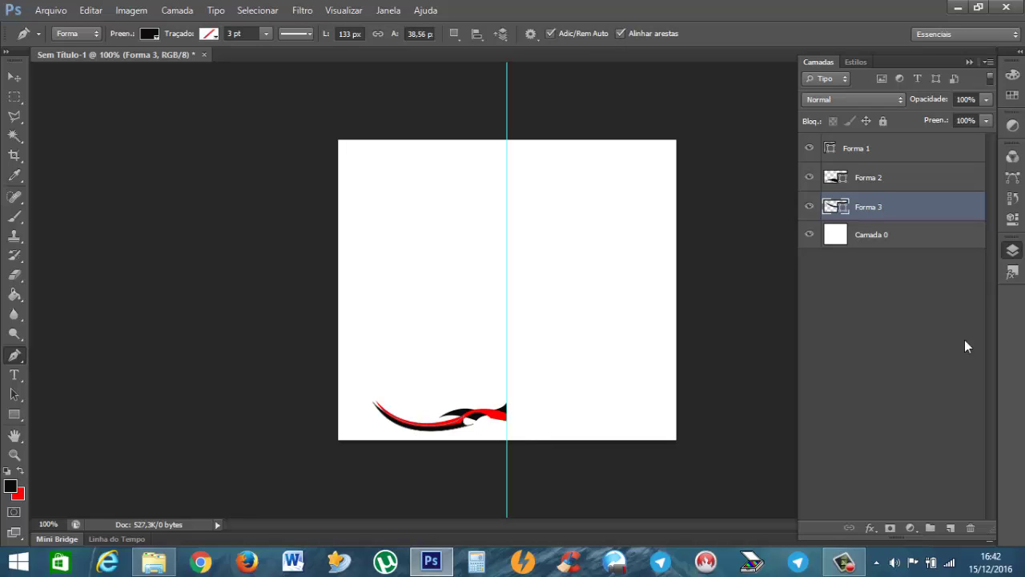
# Select the Camada 0 layer and set the foreground colour to blue 2a3bdb
pyautogui.click(928, 240)
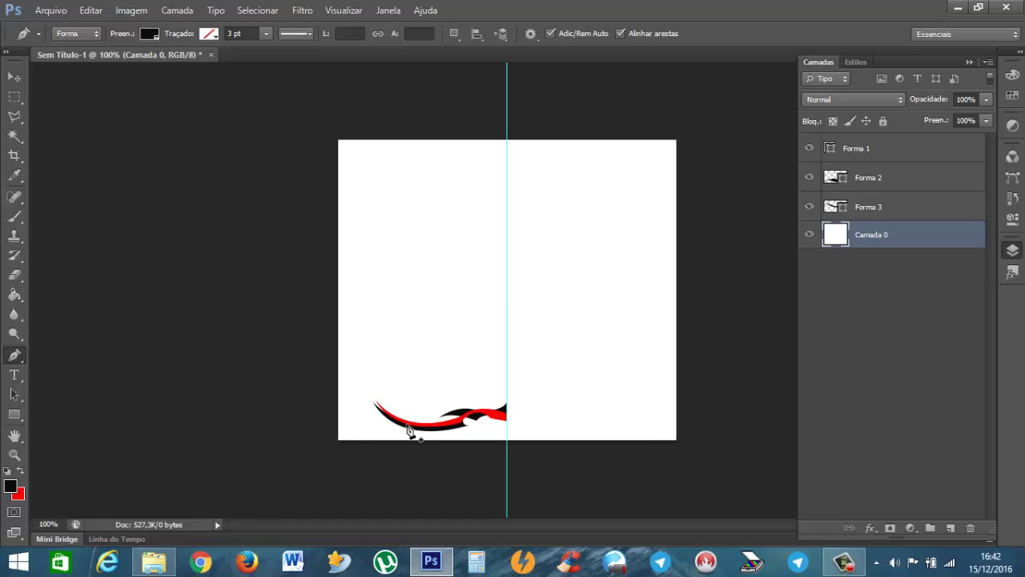
pyautogui.click(12, 484)
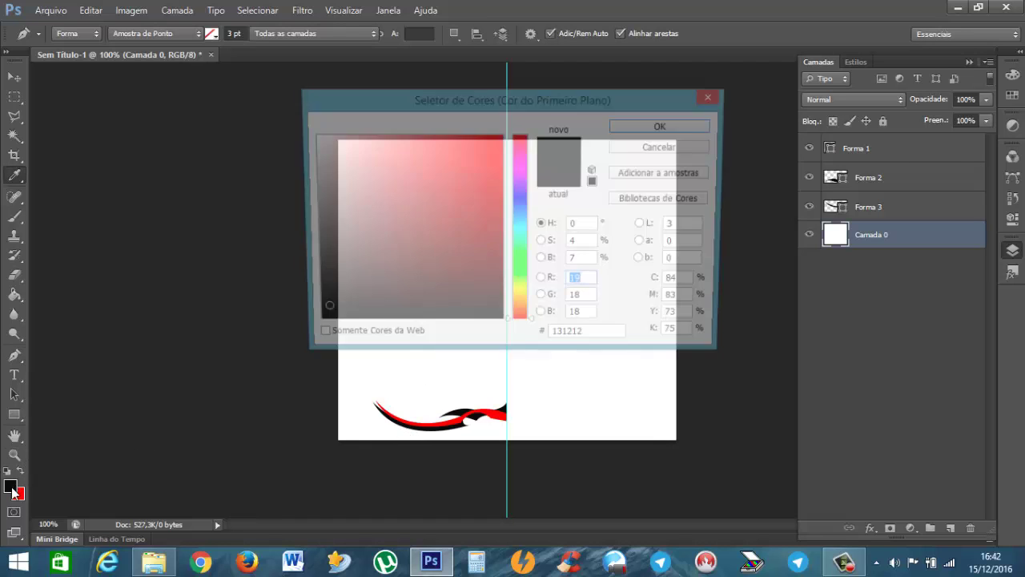
pyautogui.click(524, 201)
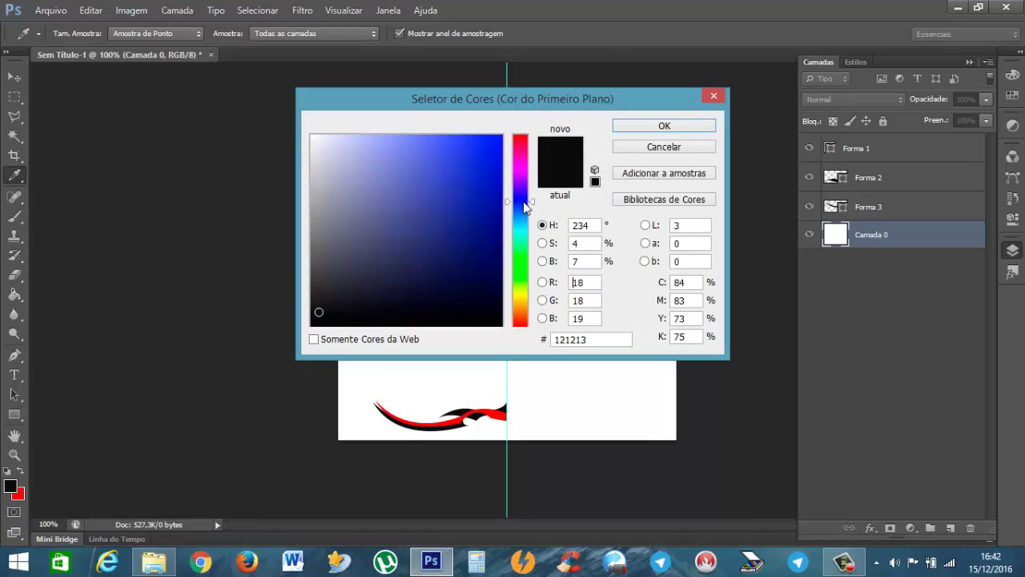
pyautogui.moveTo(428, 186); pyautogui.dragTo(465, 161)
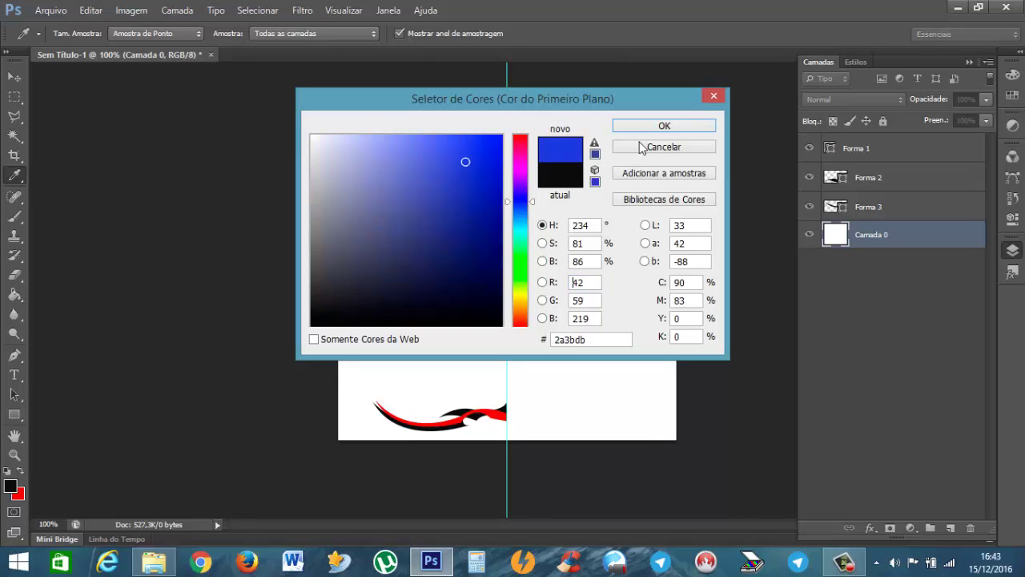
pyautogui.click(618, 127)
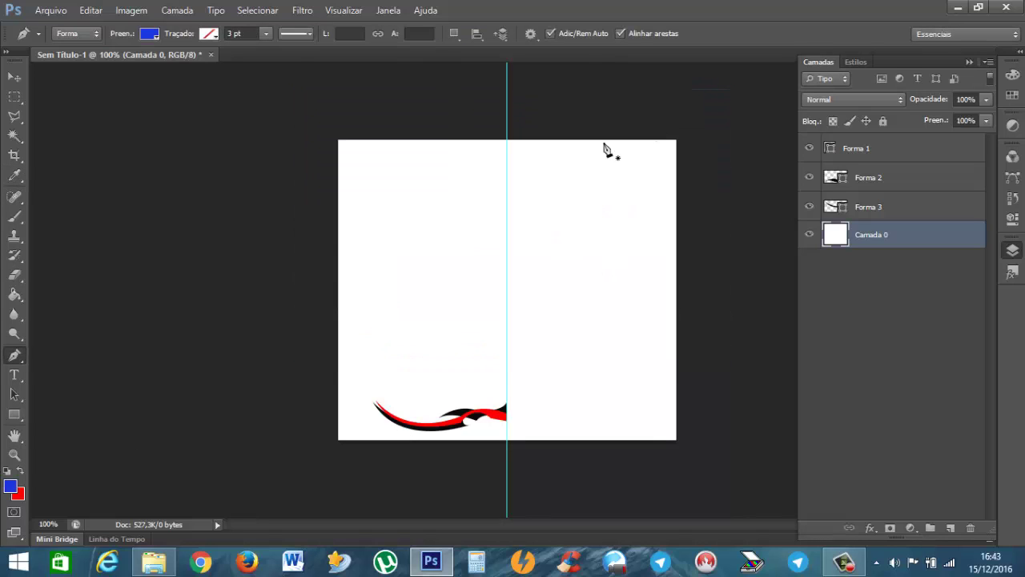
# Draw a thin blue crescent about 68 px wide and 107 px high, from the ribbon's left end up to a tip near the canvas edge
pyautogui.click(399, 425)
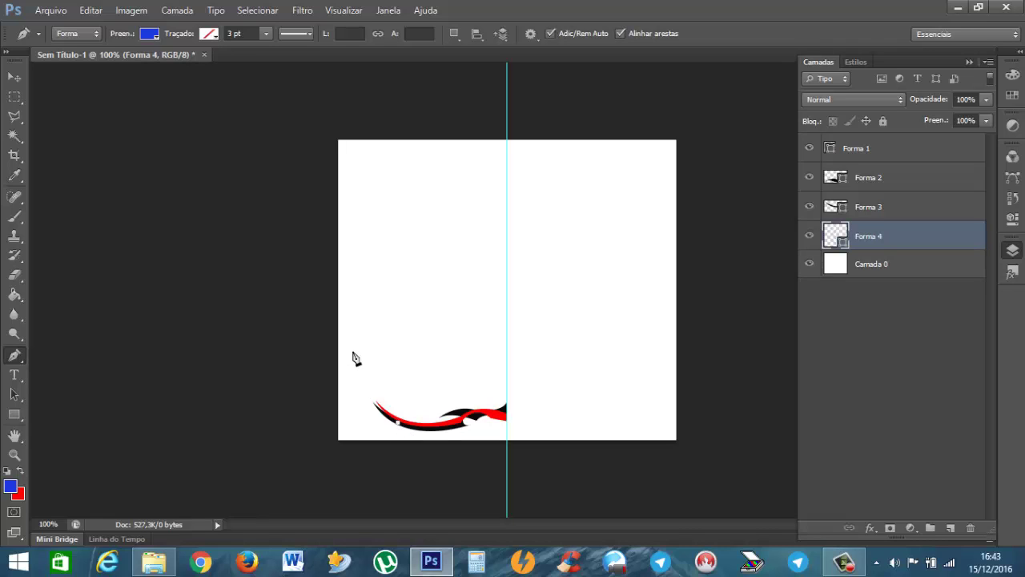
pyautogui.moveTo(352, 342); pyautogui.dragTo(377, 273)
pyautogui.click(353, 343)
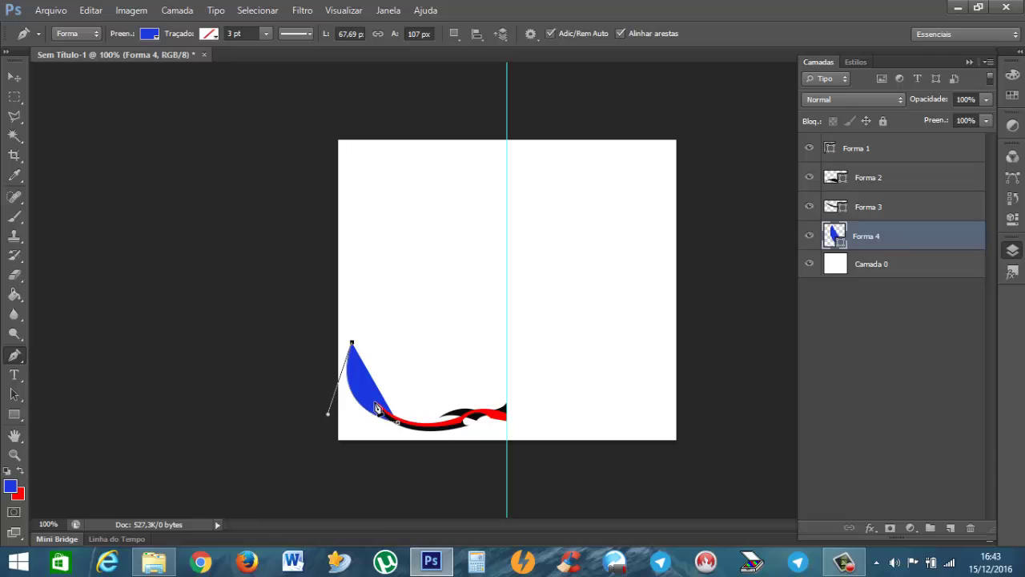
pyautogui.moveTo(386, 415)
pyautogui.mouseDown()
pyautogui.moveTo(419, 413)
pyautogui.moveTo(437, 438)
pyautogui.mouseUp()
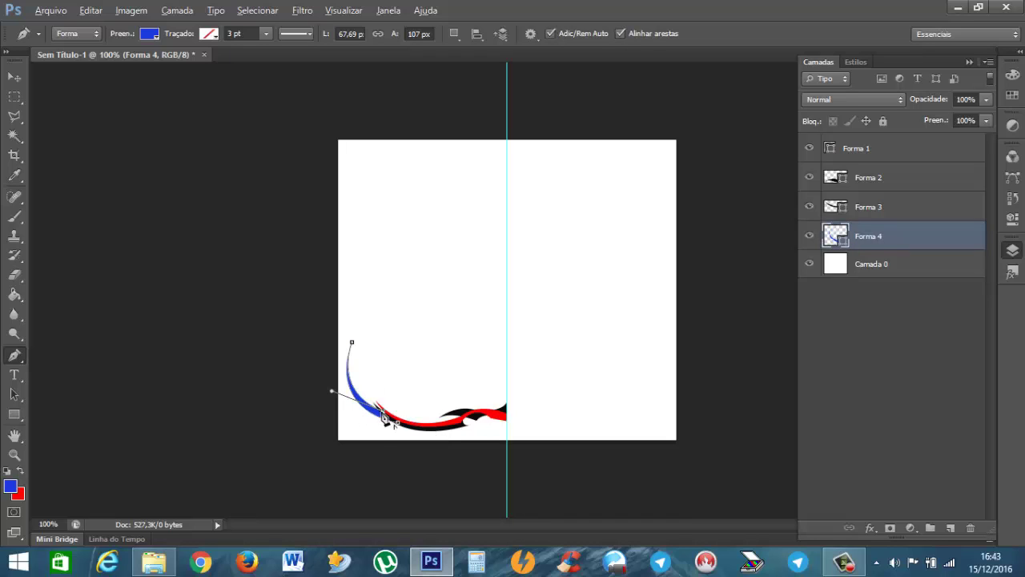
pyautogui.press('Return')
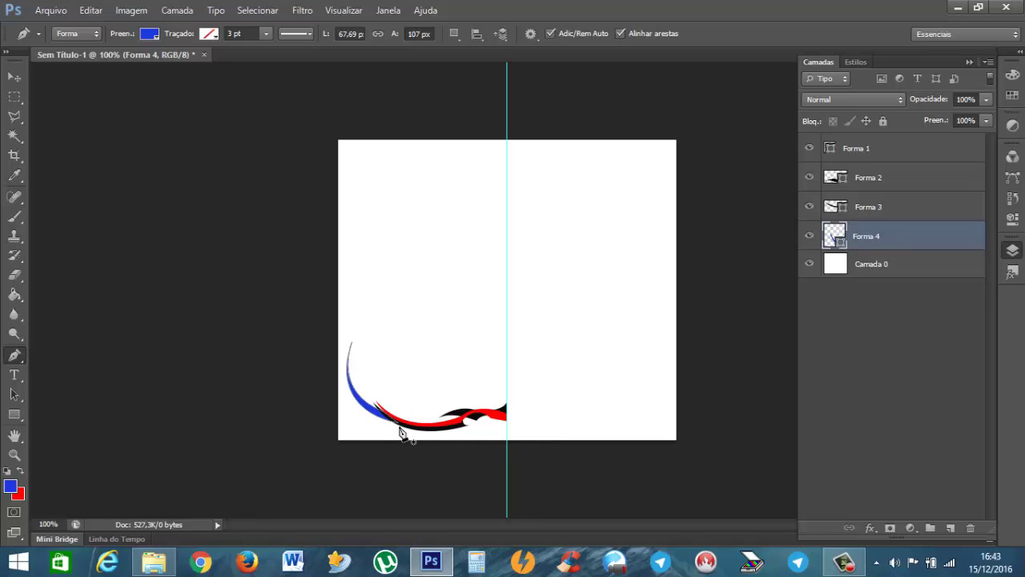
# Select the Camada 0 layer and swap the foreground and background colours so that red is the fill
pyautogui.click(886, 272)
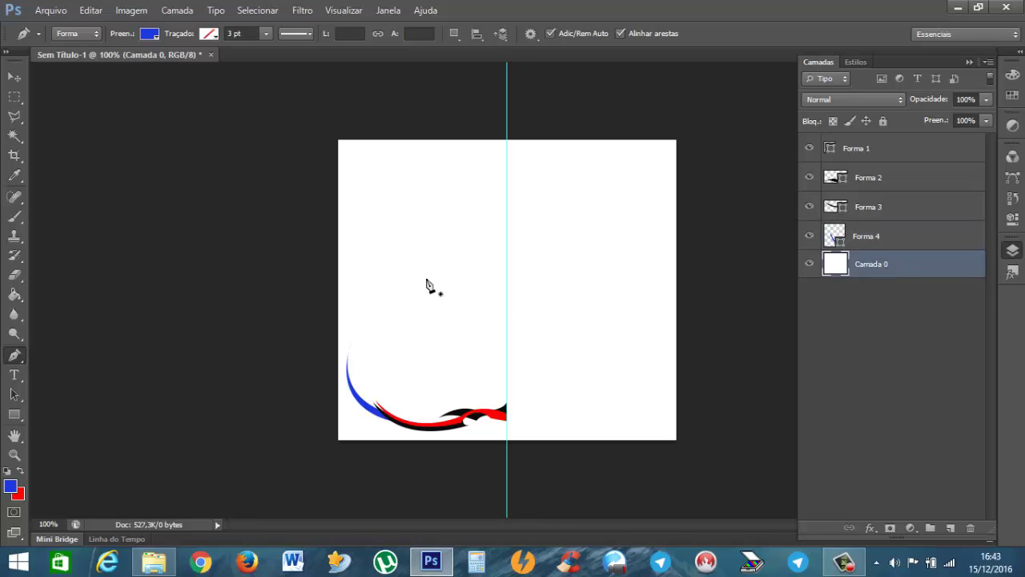
pyautogui.click(23, 472)
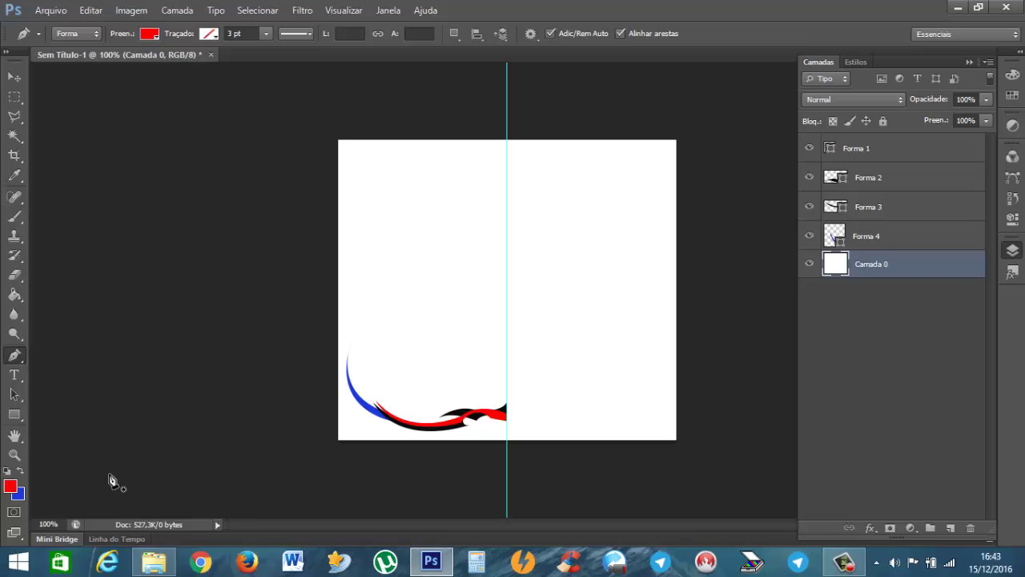
# Try drawing a red shape behind the blue crescent, with a small spike and a tall upper tip, about 62 px wide and 157 px high
pyautogui.click(390, 415)
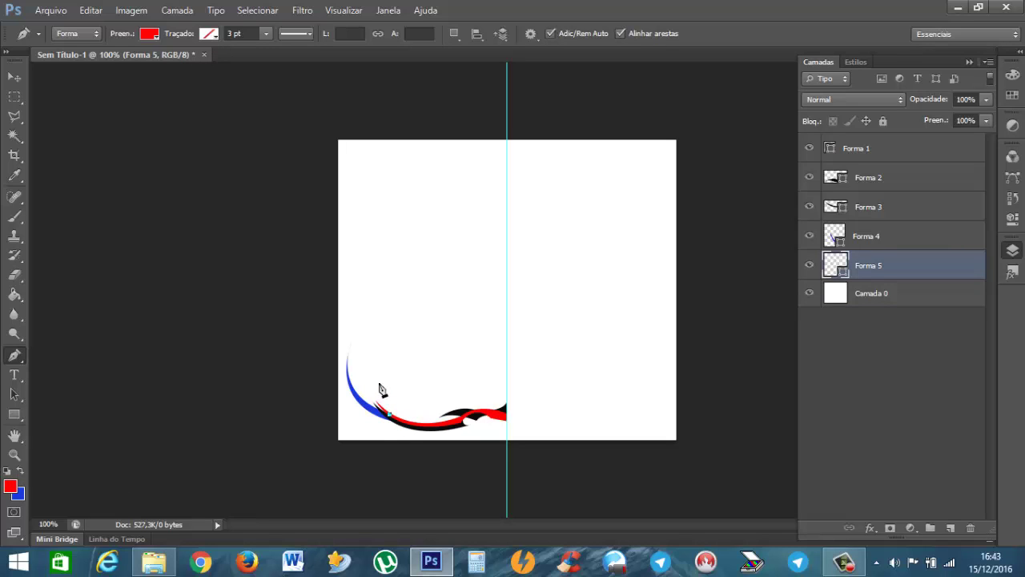
pyautogui.moveTo(371, 383); pyautogui.dragTo(385, 364)
pyautogui.press('alt')
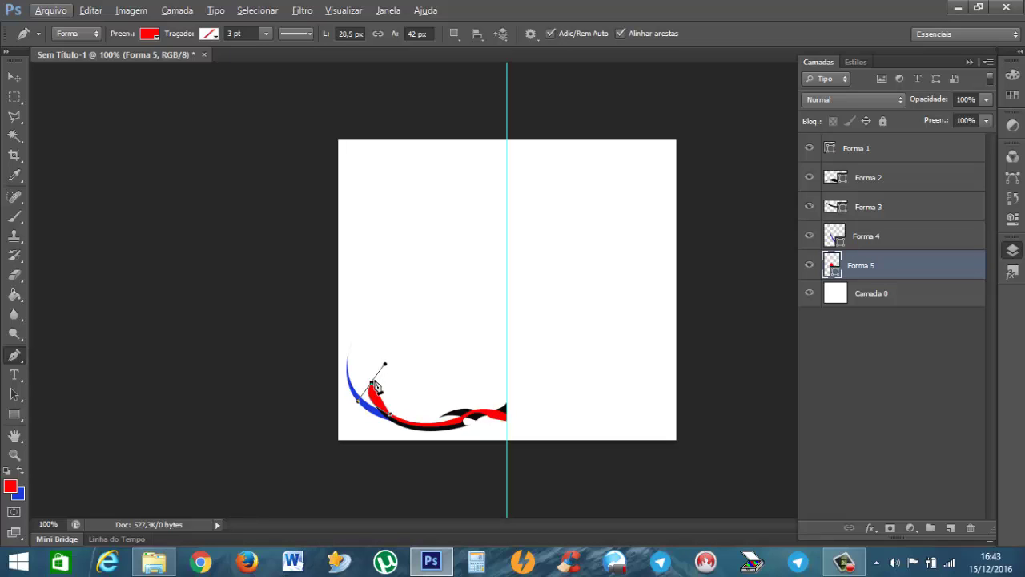
pyautogui.press('alt')
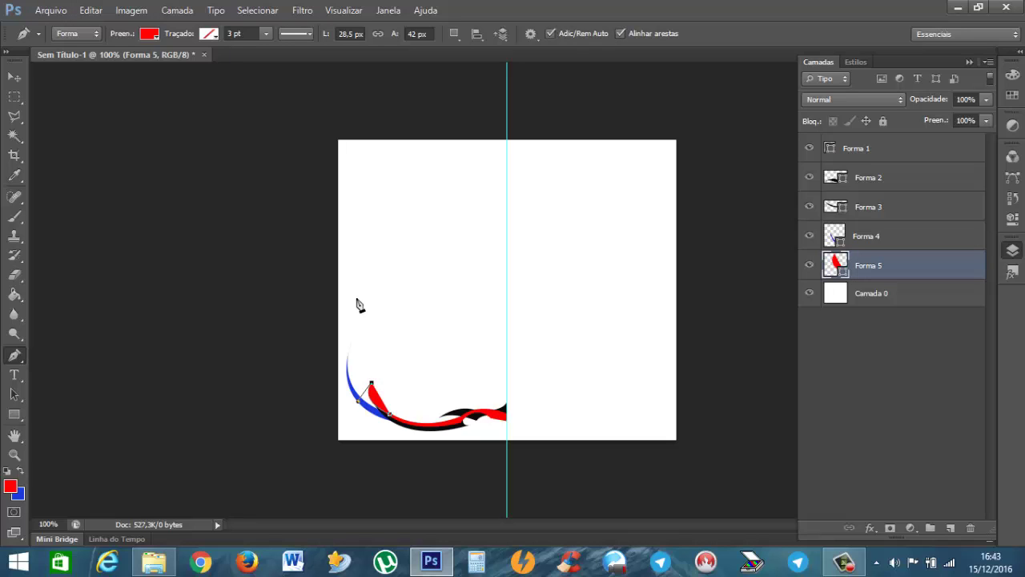
pyautogui.moveTo(355, 296); pyautogui.dragTo(380, 188)
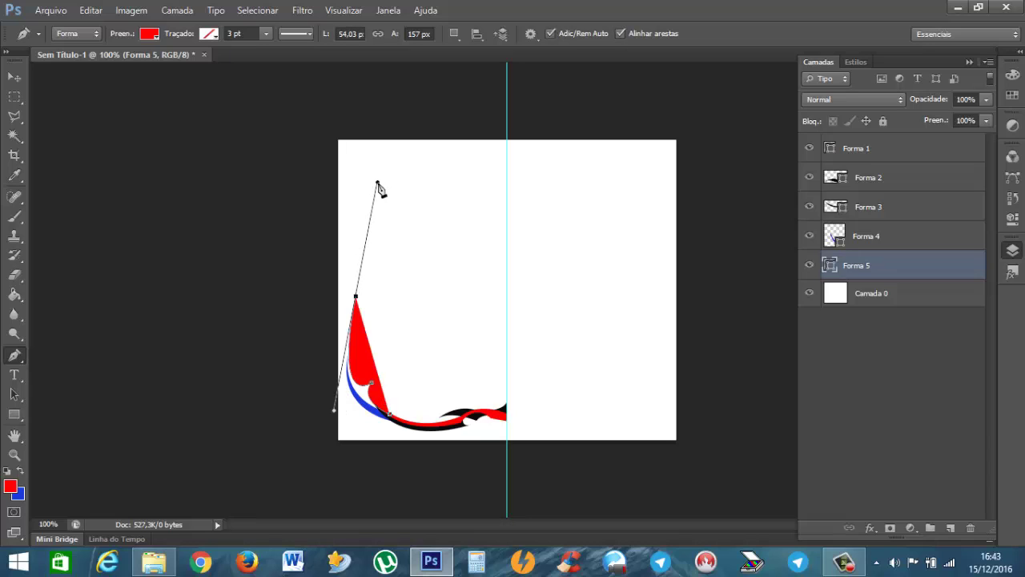
pyautogui.click(357, 298)
pyautogui.moveTo(389, 417); pyautogui.dragTo(467, 418)
pyautogui.press('Return')
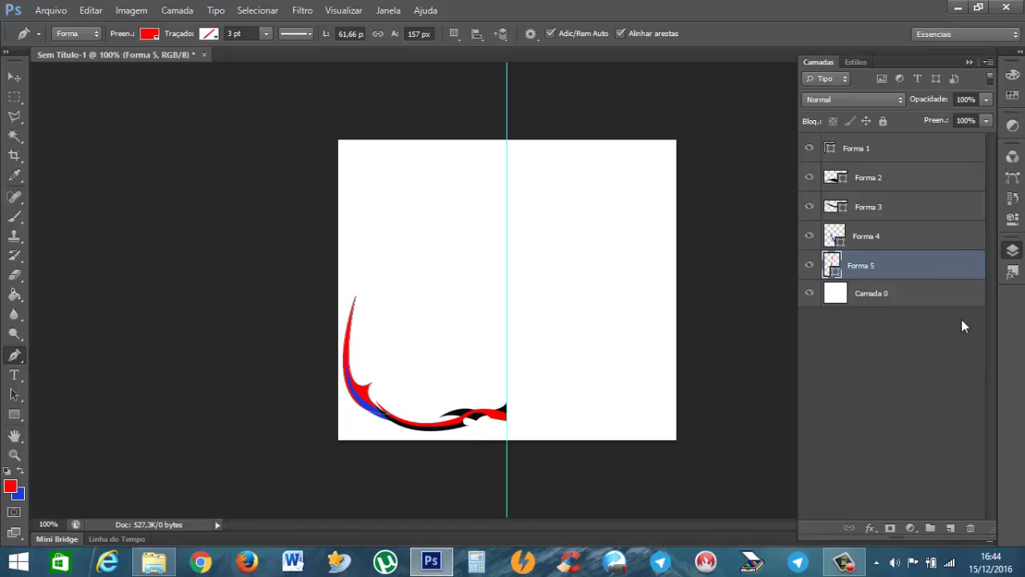
# Delete the Forma 5 layer and turn off further deletion confirmations
pyautogui.rightClick(916, 275)
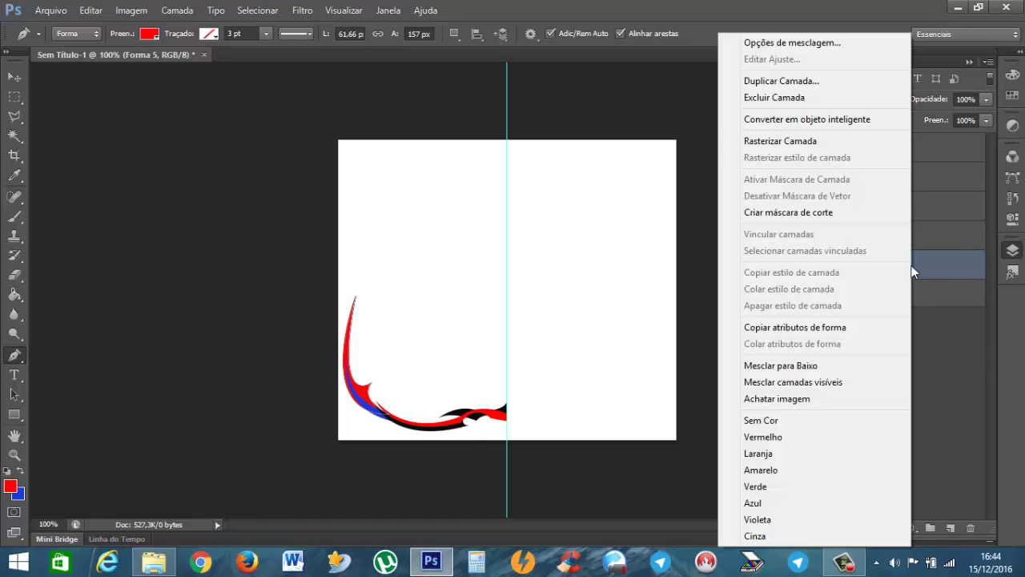
pyautogui.click(786, 110)
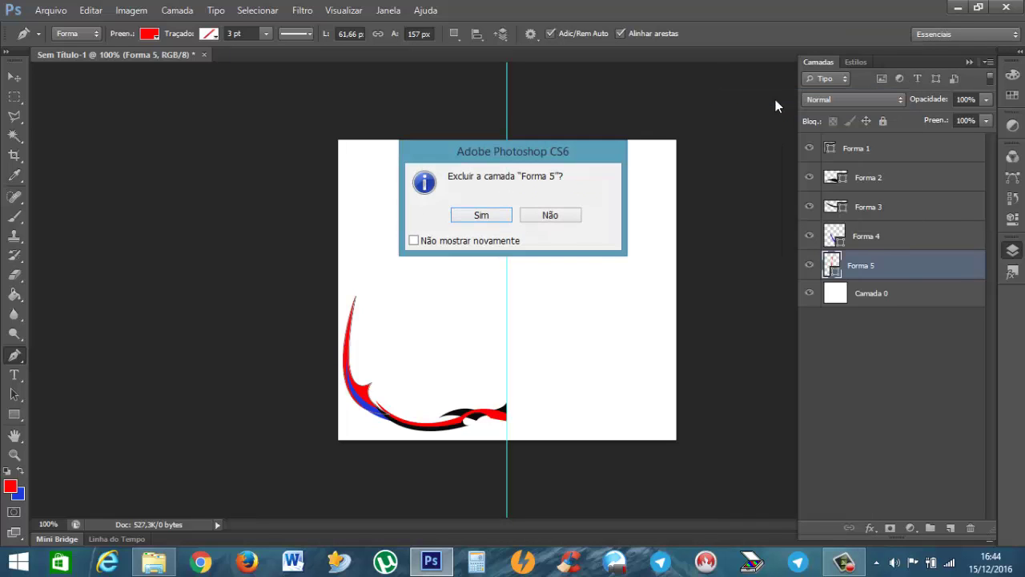
pyautogui.click(468, 241)
pyautogui.click(481, 216)
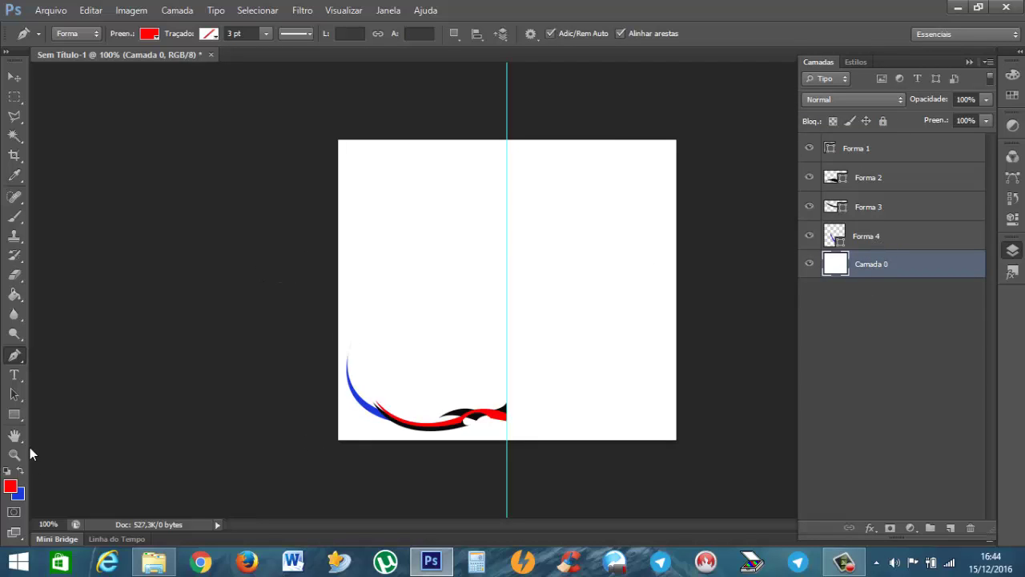
# Start a red shape above Camada 0 from the ribbon's left end, with a small spike and a curve up inside the blue crescent
pyautogui.click(389, 415)
pyautogui.click(374, 391)
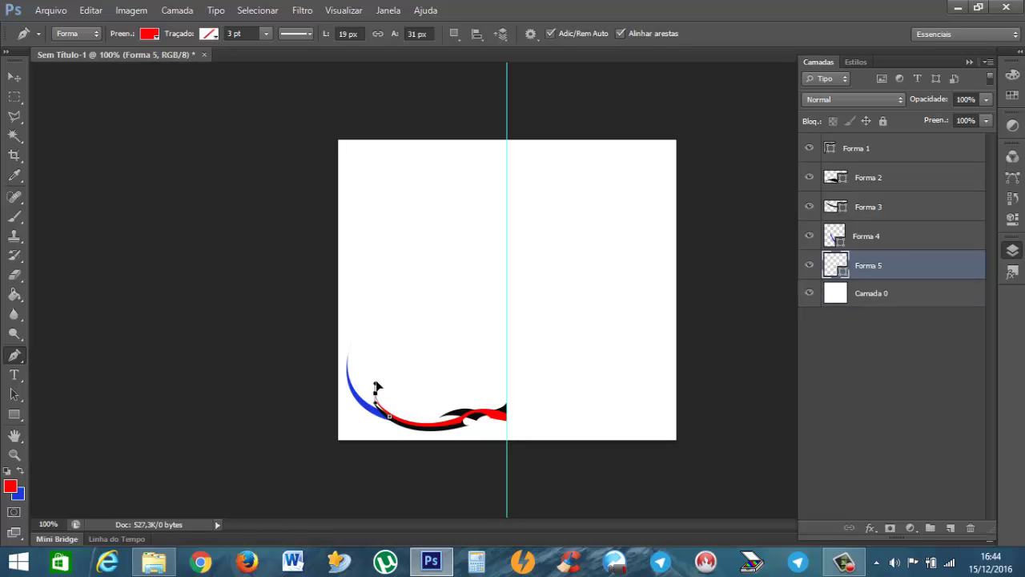
pyautogui.moveTo(377, 382); pyautogui.dragTo(378, 402)
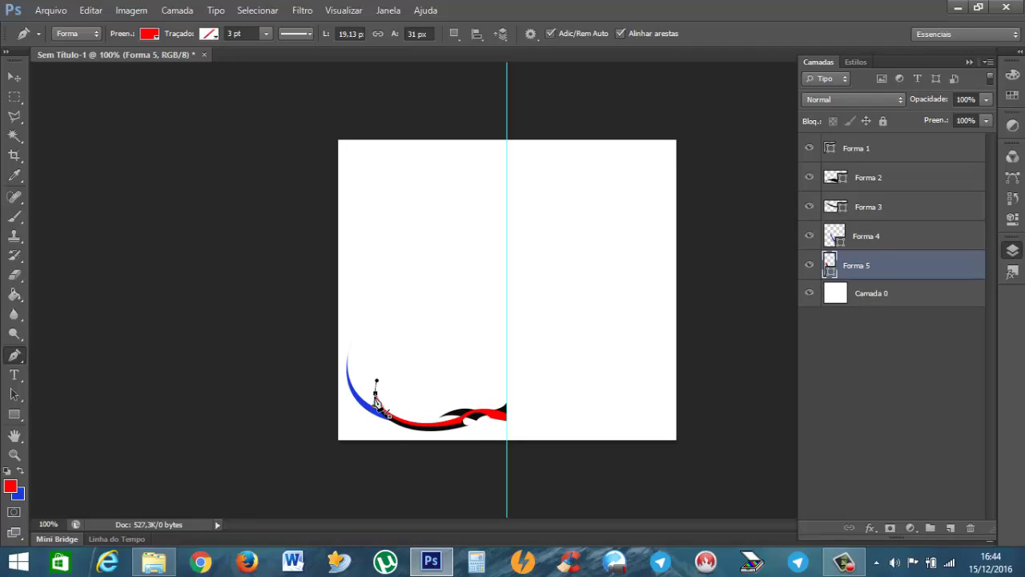
pyautogui.moveTo(356, 364); pyautogui.dragTo(360, 333)
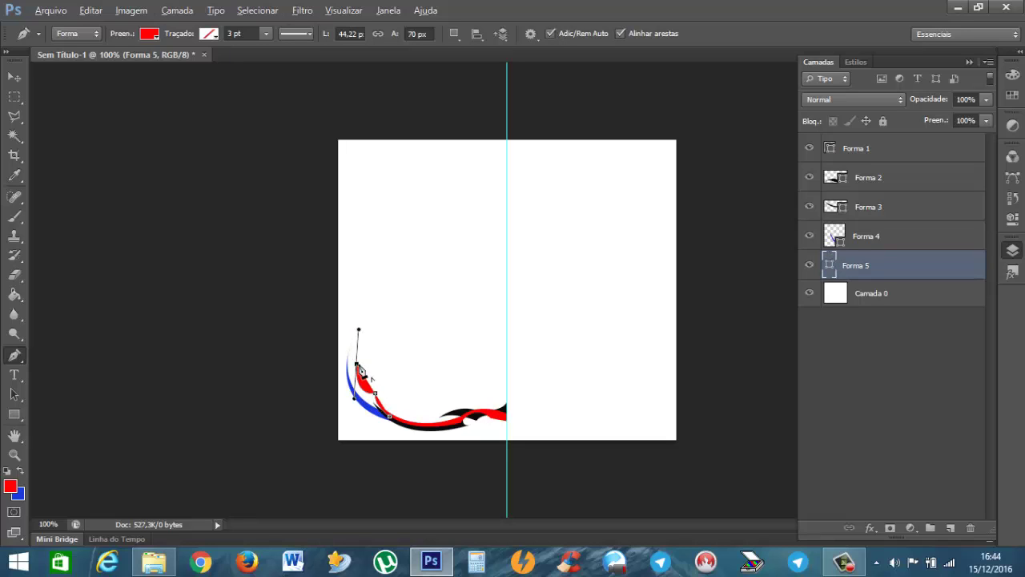
pyautogui.click(357, 365)
pyautogui.moveTo(388, 311); pyautogui.dragTo(437, 291)
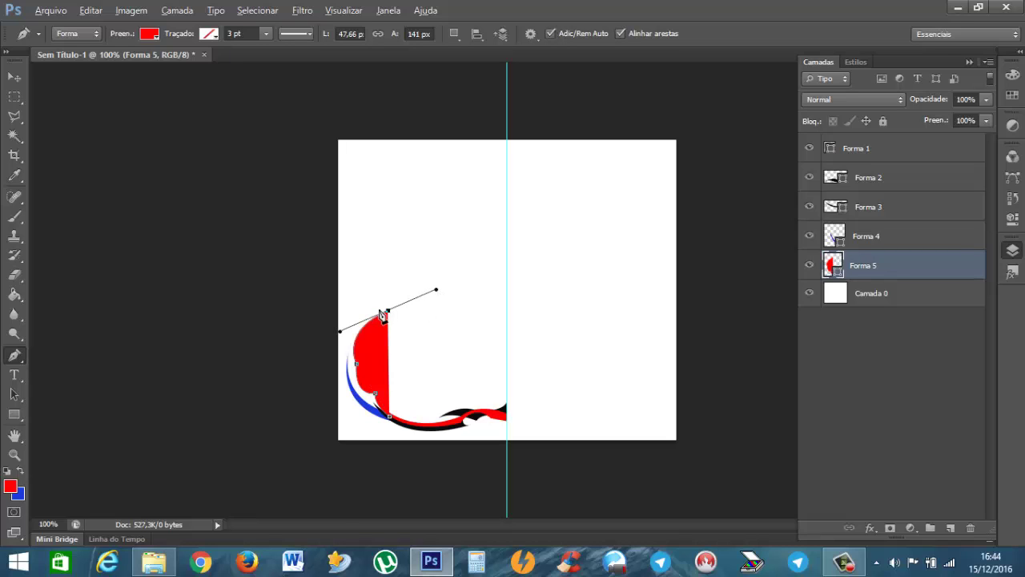
pyautogui.press('alt')
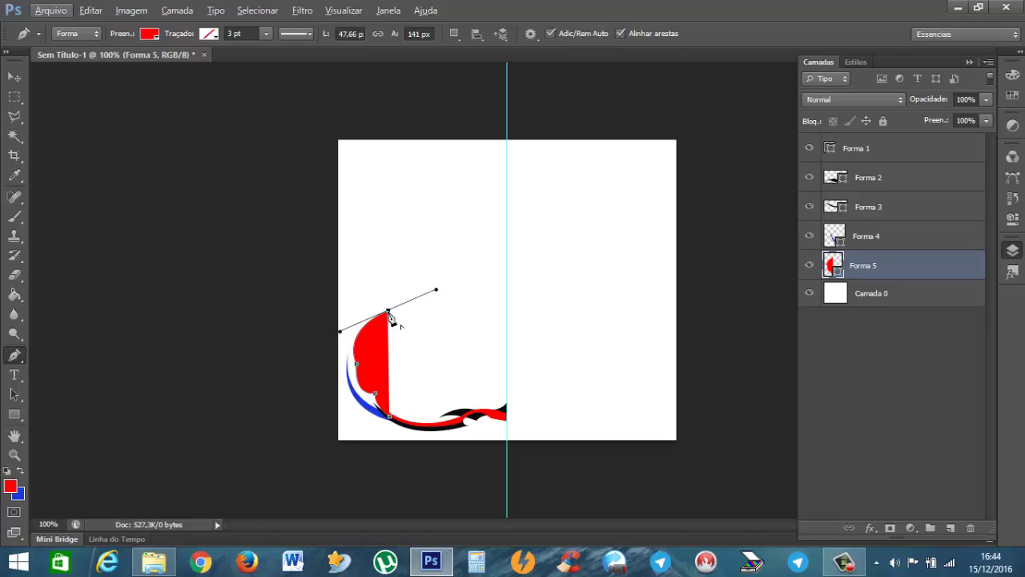
pyautogui.hotkey('ctrl', 'z')
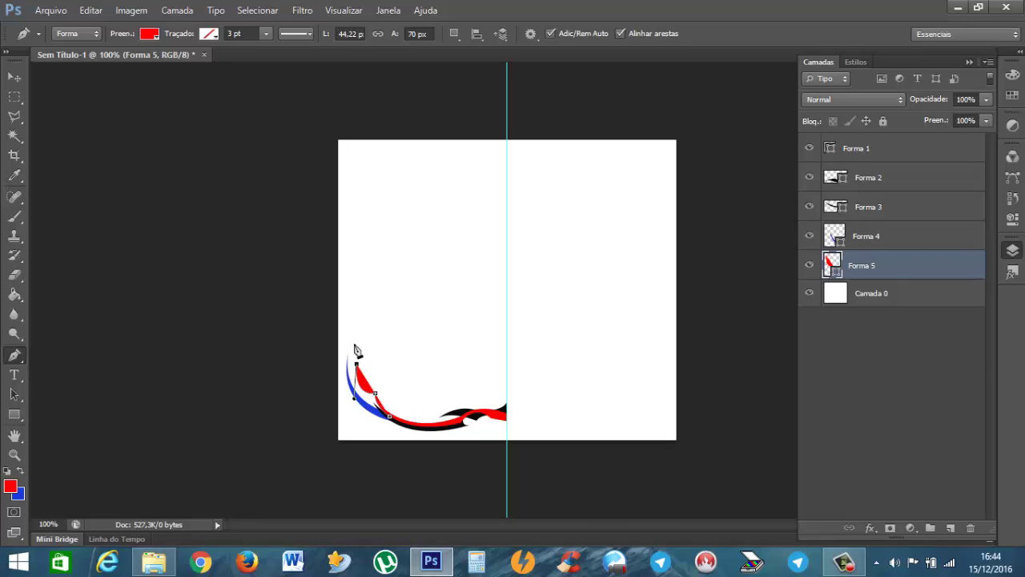
# Extend the red shape to an upper tip, curve it back along the crescent to close it at about 136 px high, and select Camada 0
pyautogui.moveTo(349, 314); pyautogui.dragTo(358, 292)
pyautogui.click(349, 314)
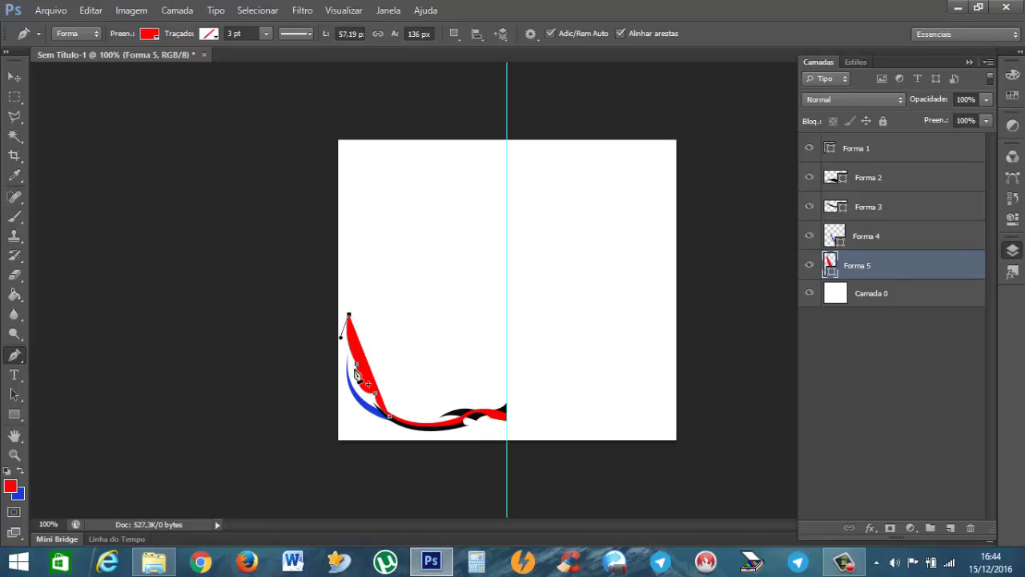
pyautogui.moveTo(352, 372); pyautogui.dragTo(375, 393)
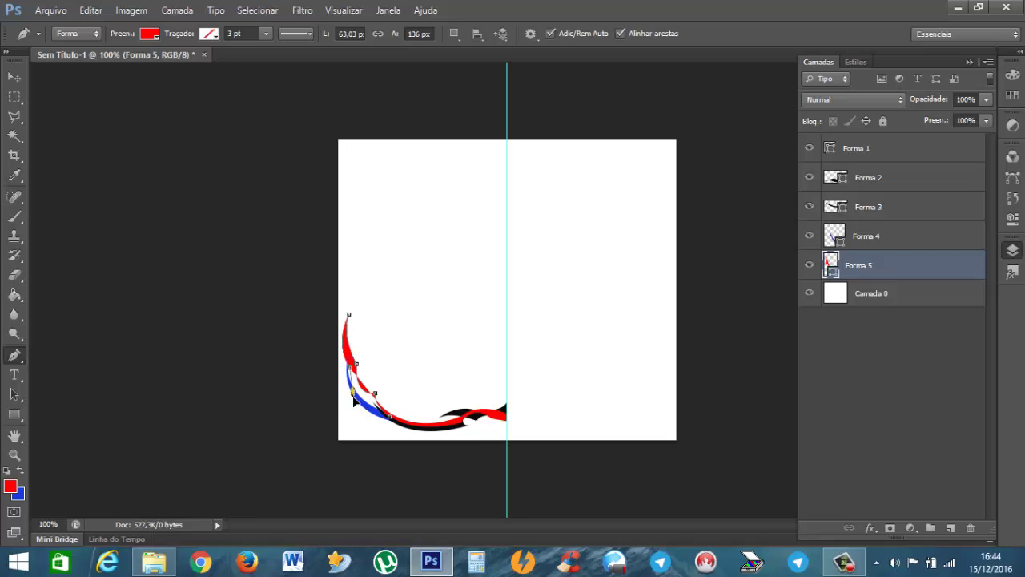
pyautogui.moveTo(353, 407); pyautogui.dragTo(389, 412)
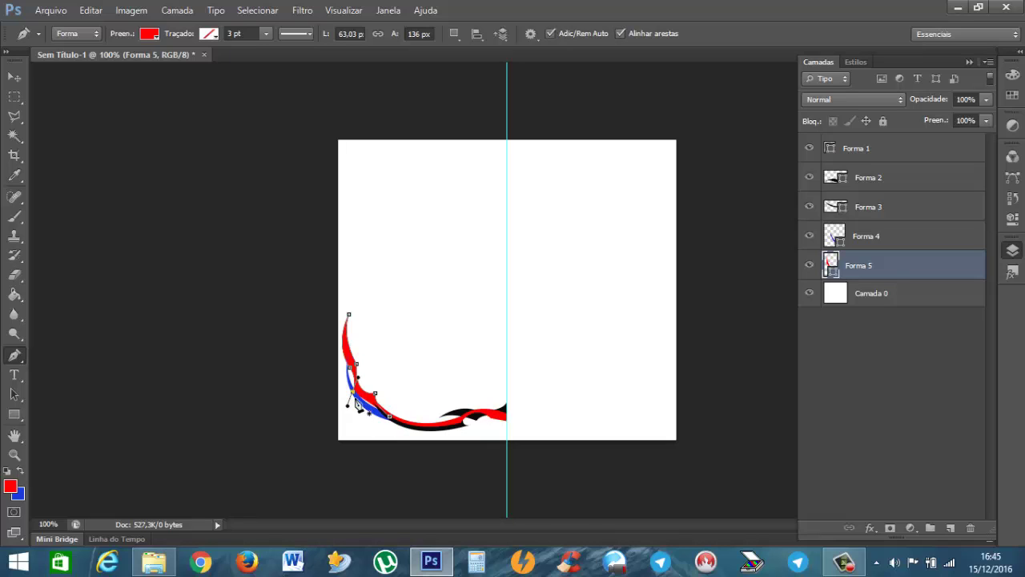
pyautogui.moveTo(352, 415); pyautogui.dragTo(395, 412)
pyautogui.press('Return')
pyautogui.click(914, 298)
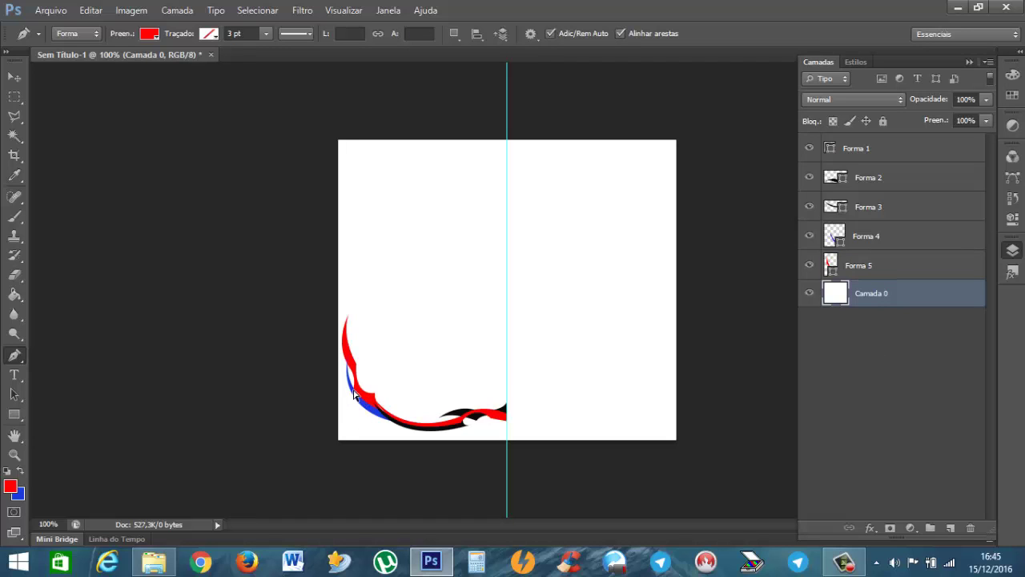
# Return to the Pen tool and set the foreground colour to black (000000)
pyautogui.hotkey('ctrl', '+')
pyautogui.scroll(-3, 725, 350)
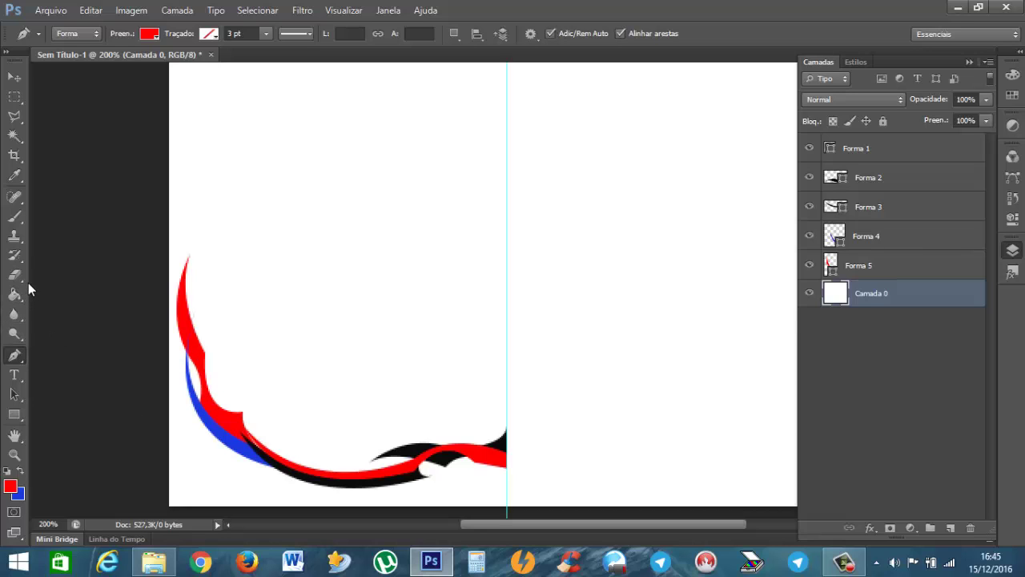
pyautogui.click(17, 217)
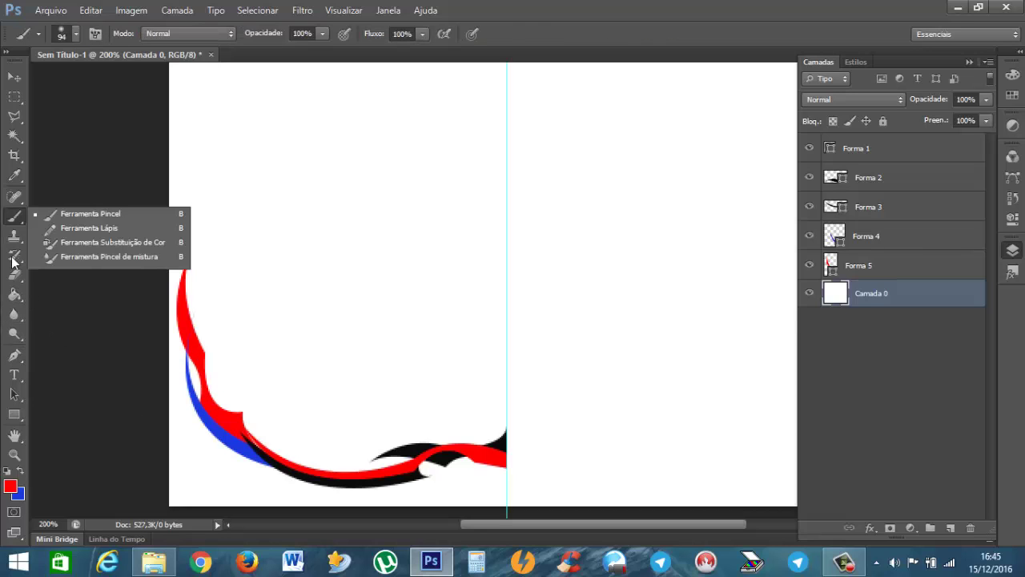
pyautogui.click(17, 414)
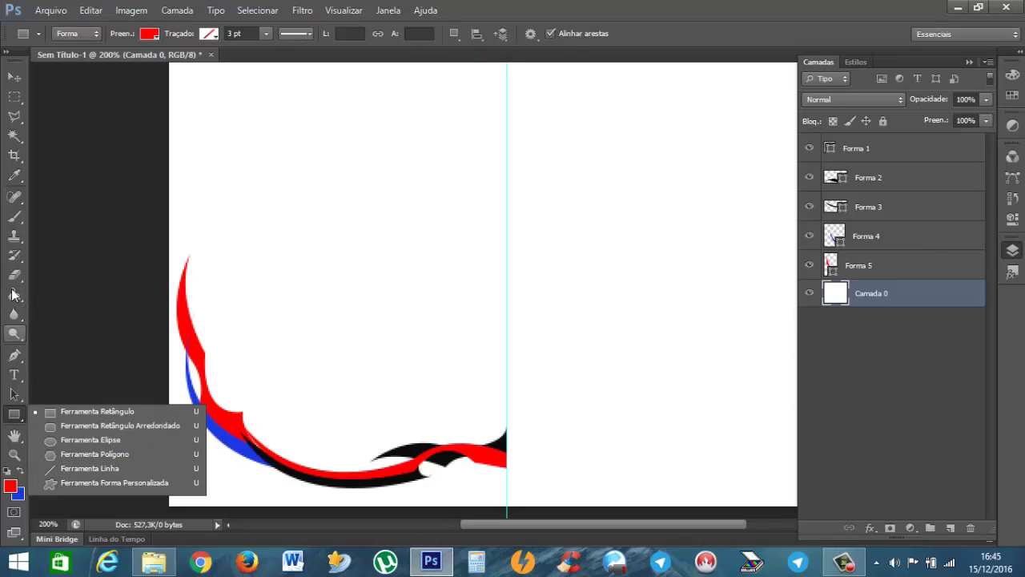
pyautogui.click(13, 356)
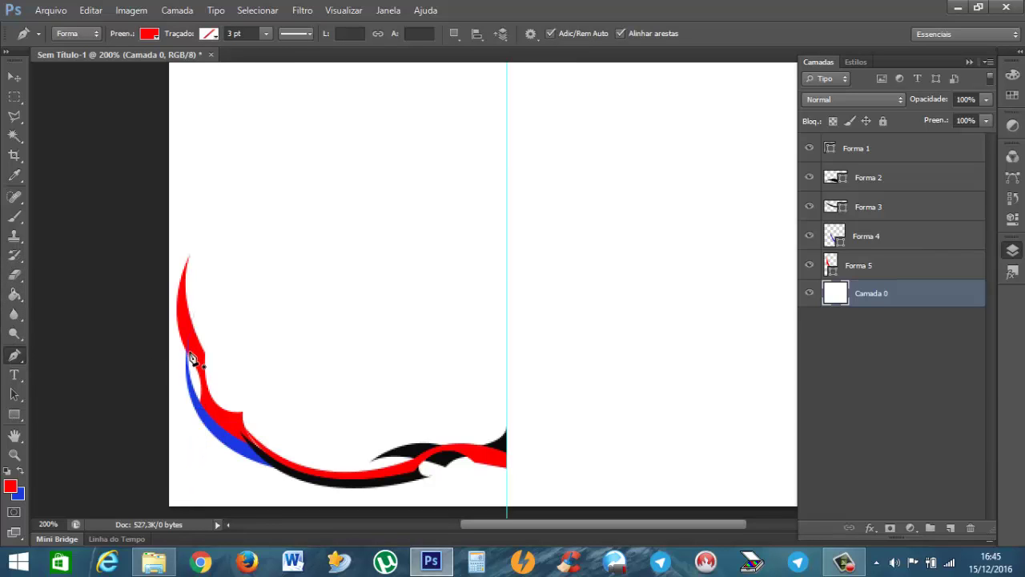
pyautogui.click(20, 471)
pyautogui.click(11, 485)
pyautogui.moveTo(424, 315); pyautogui.dragTo(313, 325)
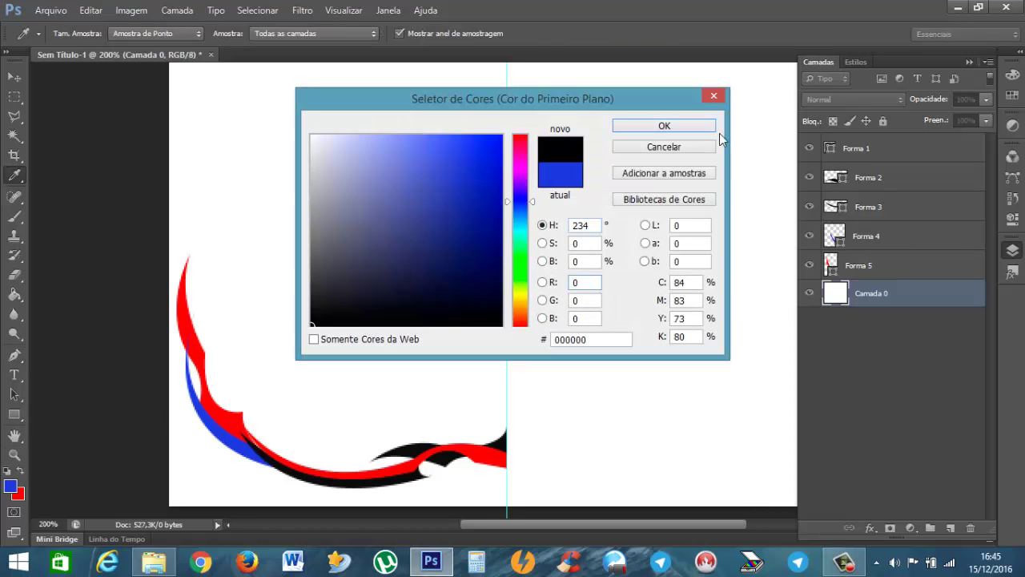
pyautogui.click(695, 128)
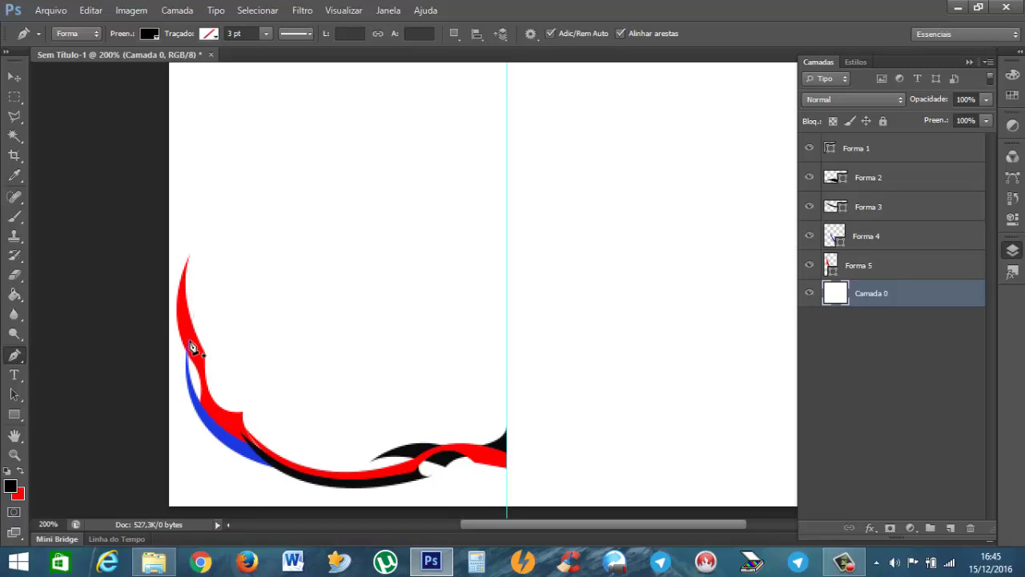
# Draw a small black shape above Camada 0 filling the gap between the red shape and blue crescent, about 12.5 × 50 px, and reselect Camada 0
pyautogui.click(191, 342)
pyautogui.moveTo(206, 415); pyautogui.dragTo(236, 444)
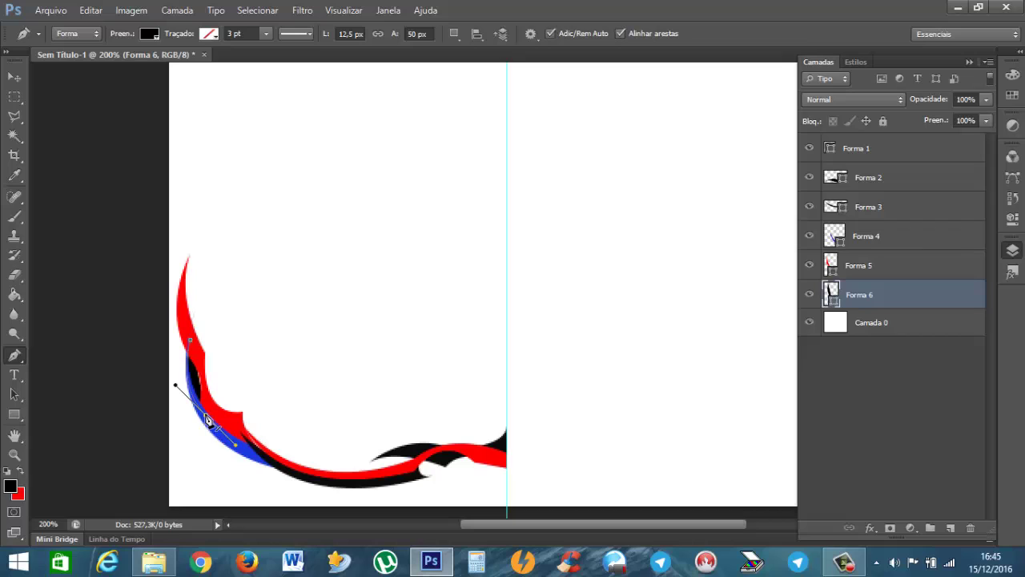
pyautogui.keyDown('alt'); pyautogui.click(206, 416); pyautogui.keyUp('alt')
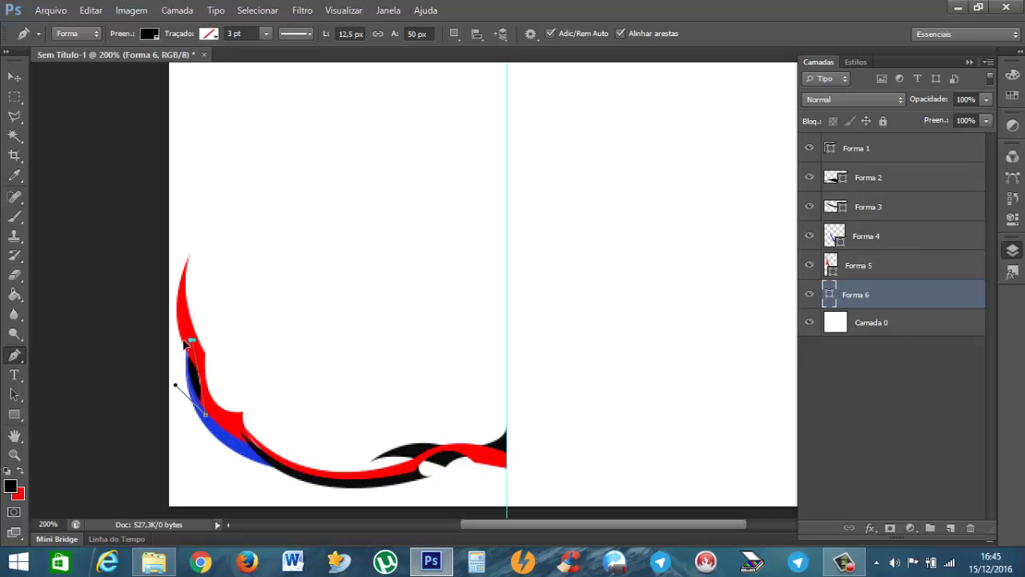
pyautogui.click(194, 345)
pyautogui.click(891, 327)
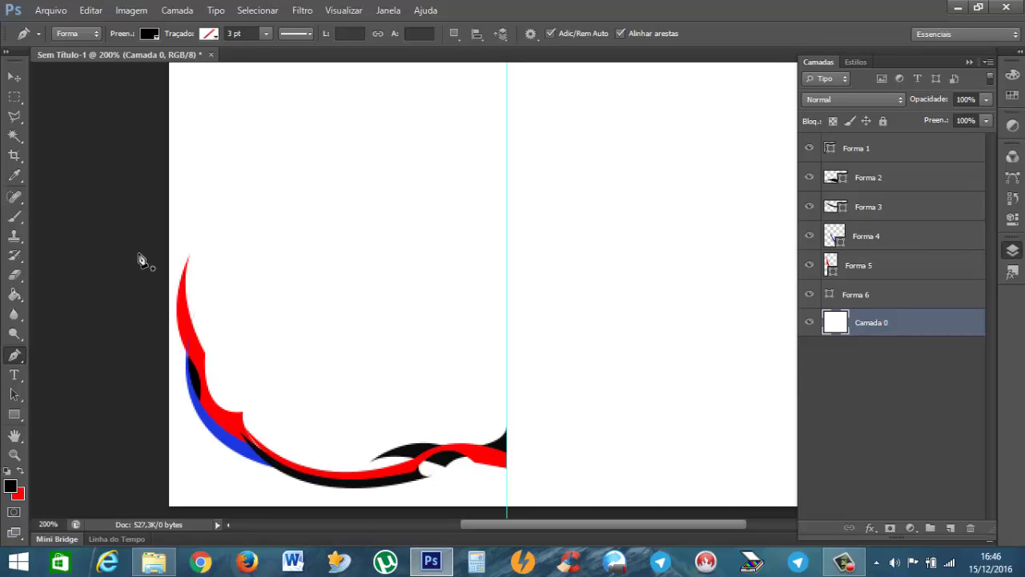
# Draw a thin black crescent from behind the upper red tip, about 97 px wide and 101 px high; select Camada 0 with red as foreground colour
pyautogui.scroll(5, 487, 206)
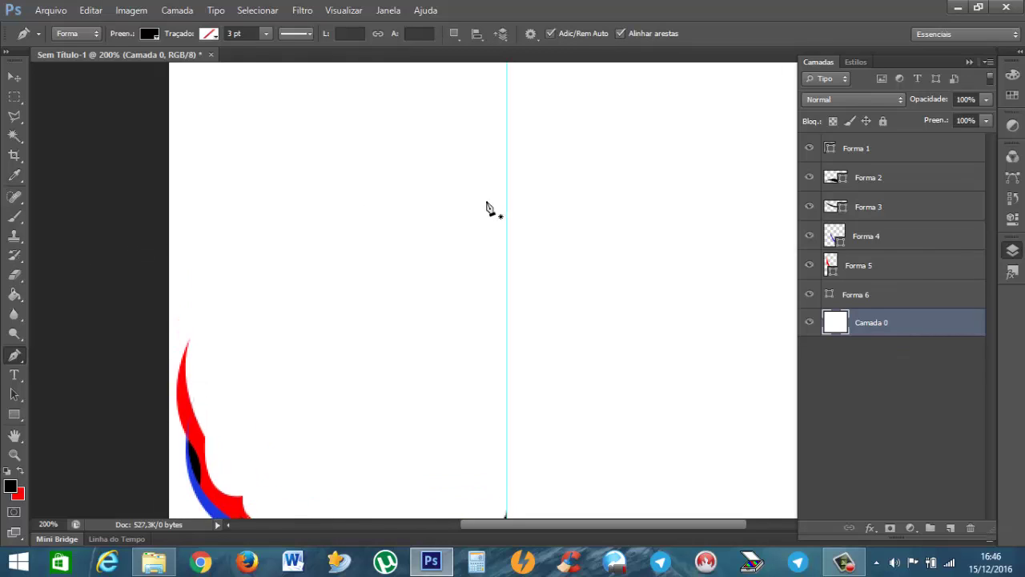
pyautogui.scroll(-3, 487, 206)
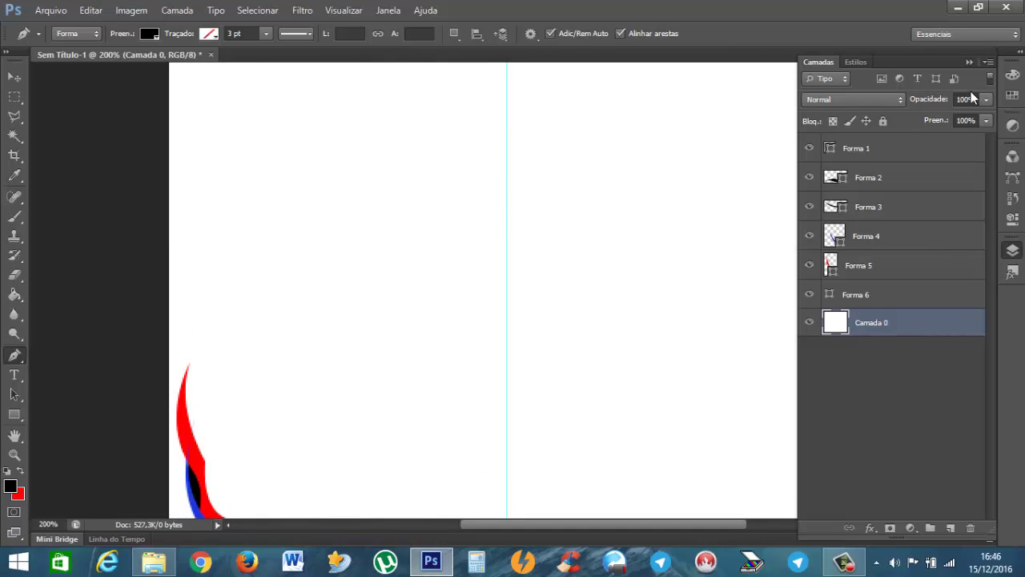
pyautogui.hotkey('ctrl', '-')
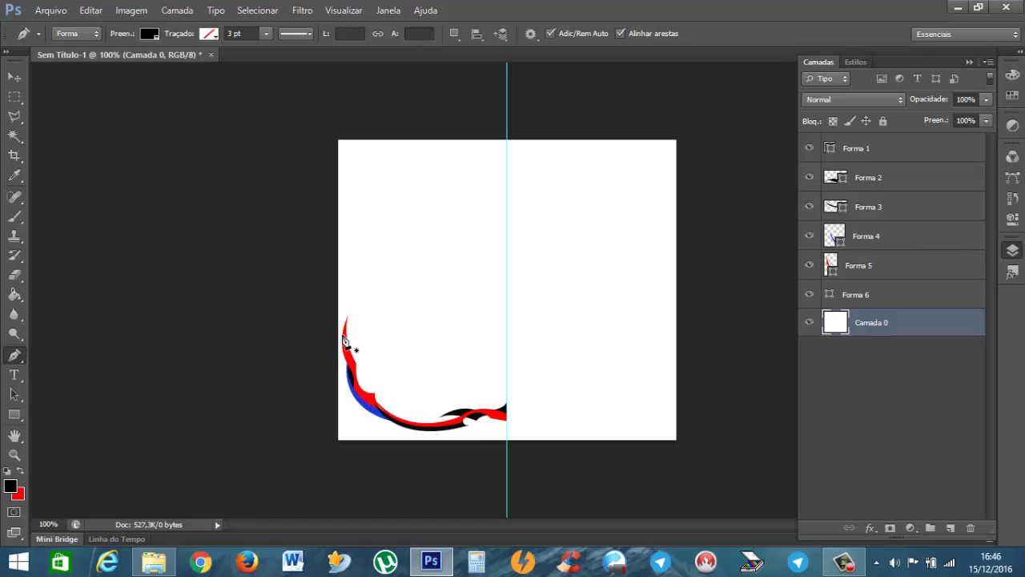
pyautogui.click(342, 334)
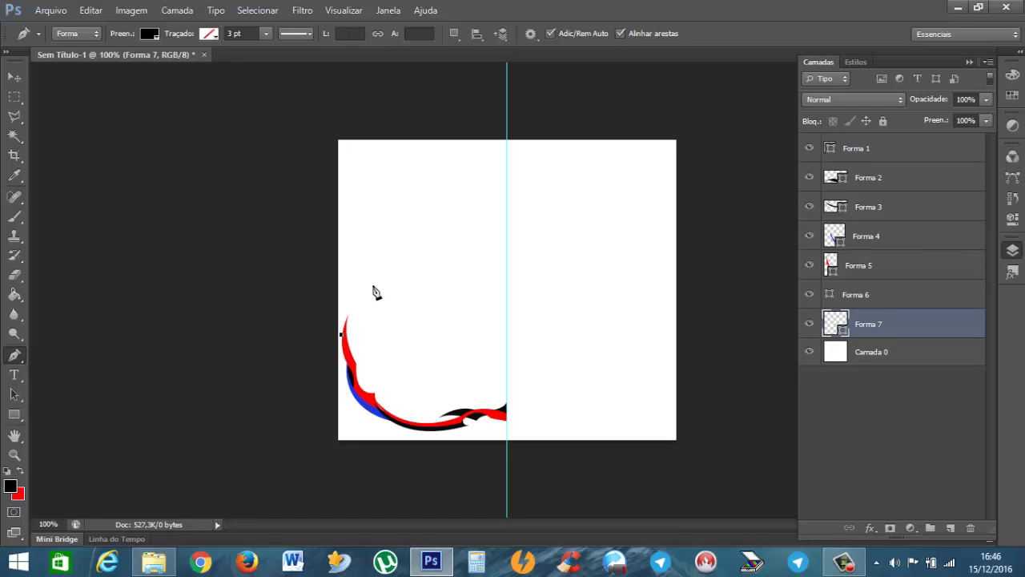
pyautogui.hotkey('ctrl', 'z')
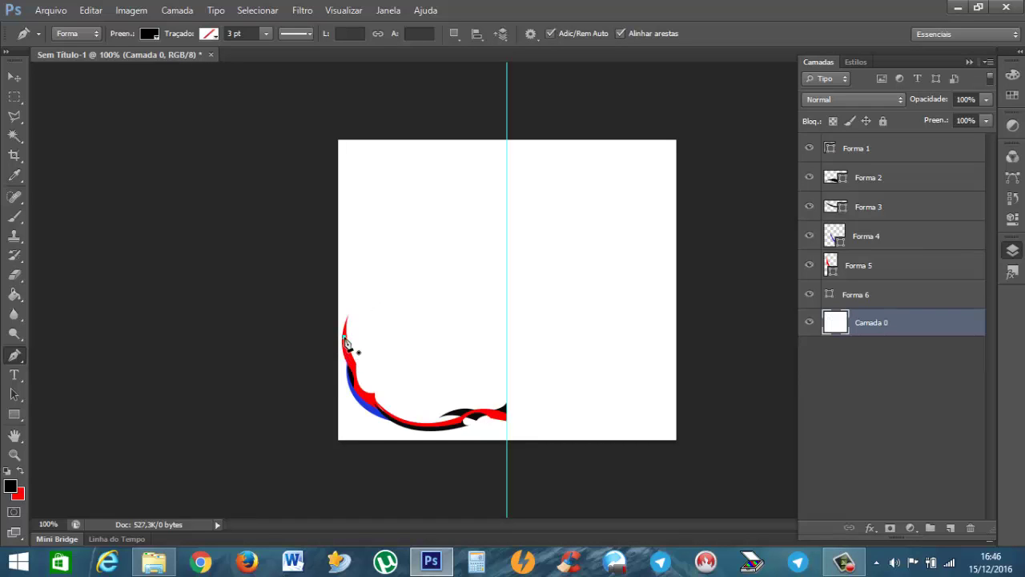
pyautogui.hotkey('ctrl', 'z')
pyautogui.moveTo(417, 286); pyautogui.dragTo(496, 292)
pyautogui.click(495, 290)
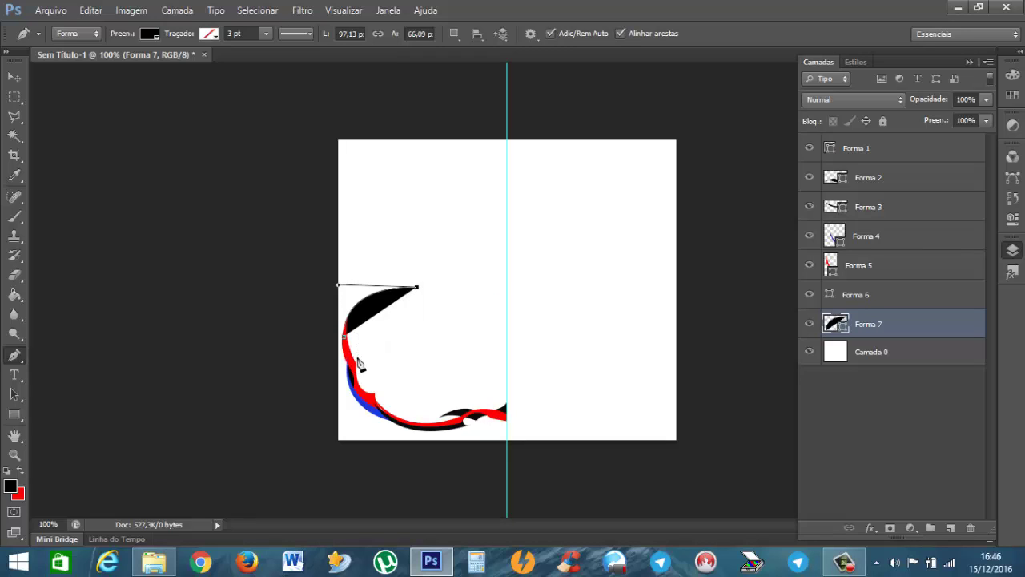
pyautogui.moveTo(355, 363); pyautogui.dragTo(383, 443)
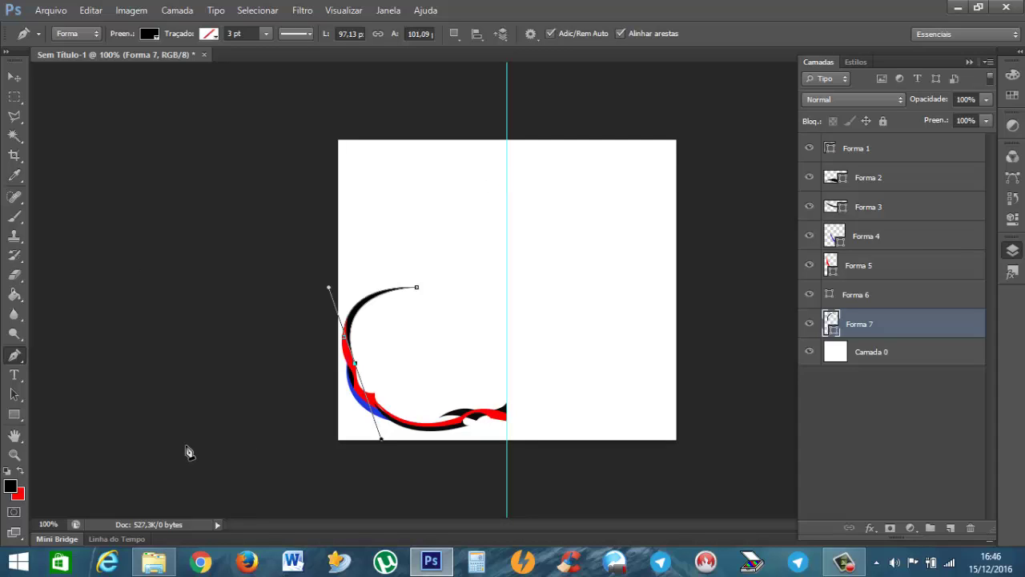
pyautogui.click(872, 359)
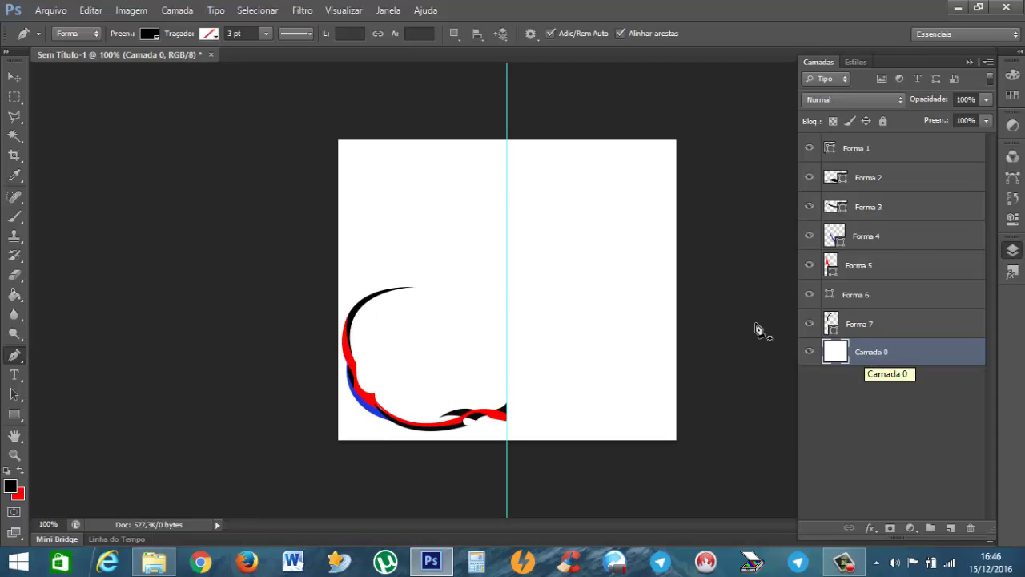
pyautogui.click(23, 478)
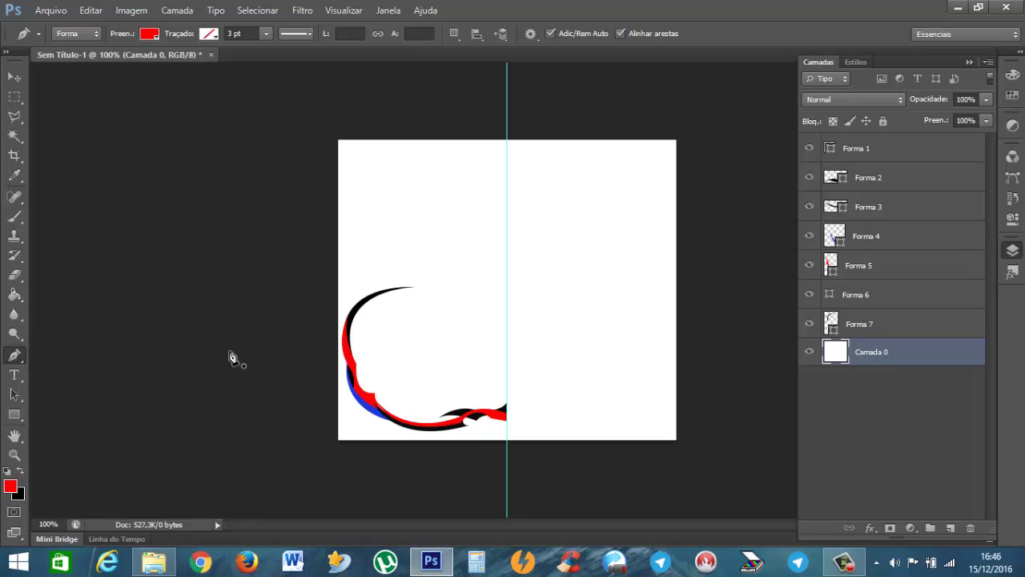
# Try the Forma 7 layer above Forma 6 and return it to just above Camada 0
pyautogui.click(895, 328)
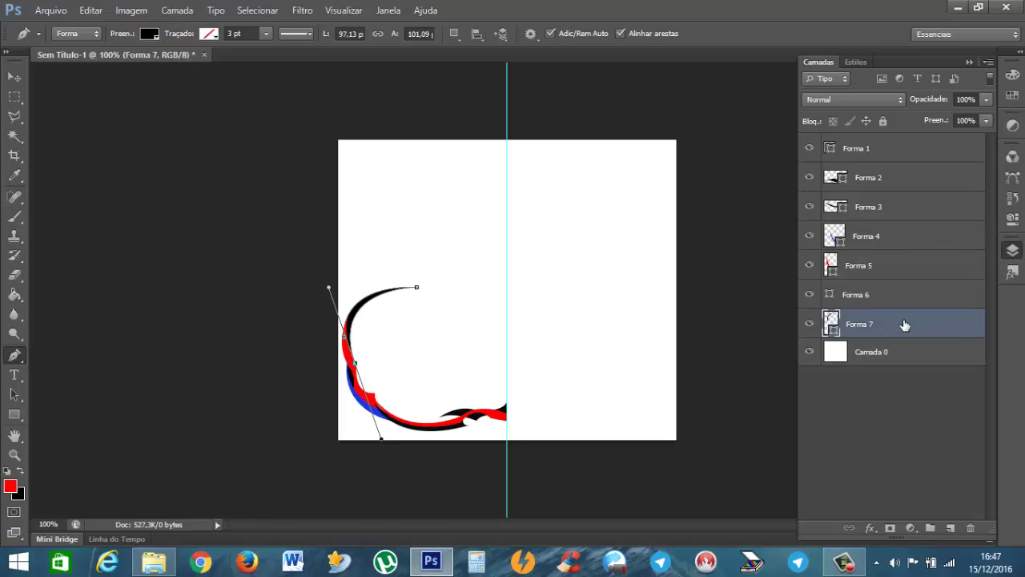
pyautogui.moveTo(904, 323); pyautogui.dragTo(903, 294)
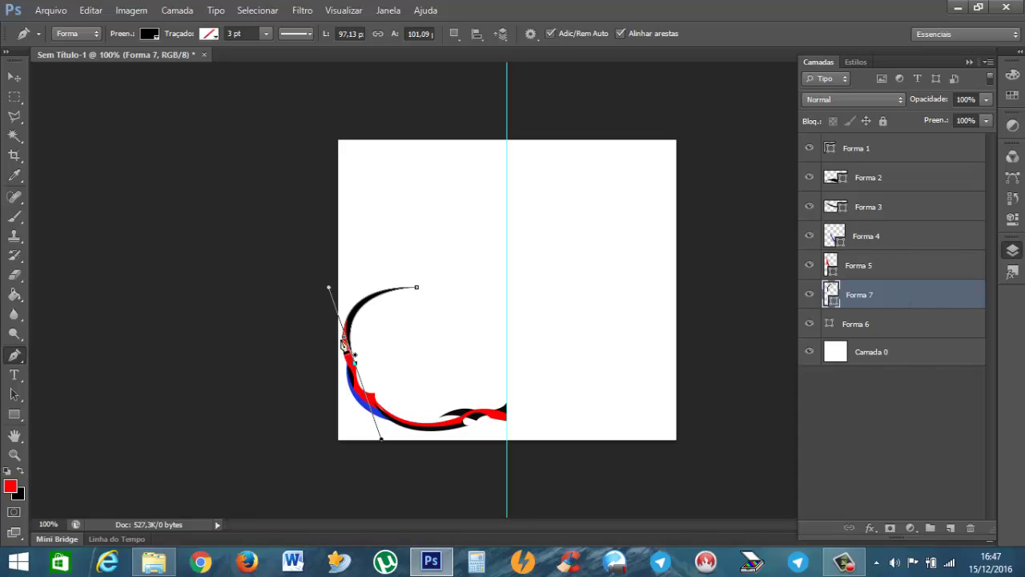
pyautogui.click(908, 357)
pyautogui.moveTo(897, 307); pyautogui.dragTo(911, 346)
# Draw a red ribbon above Camada 0 from the black crescent to the centre guide, with a small spike, about 202 px wide and 41 px high
pyautogui.click(881, 352)
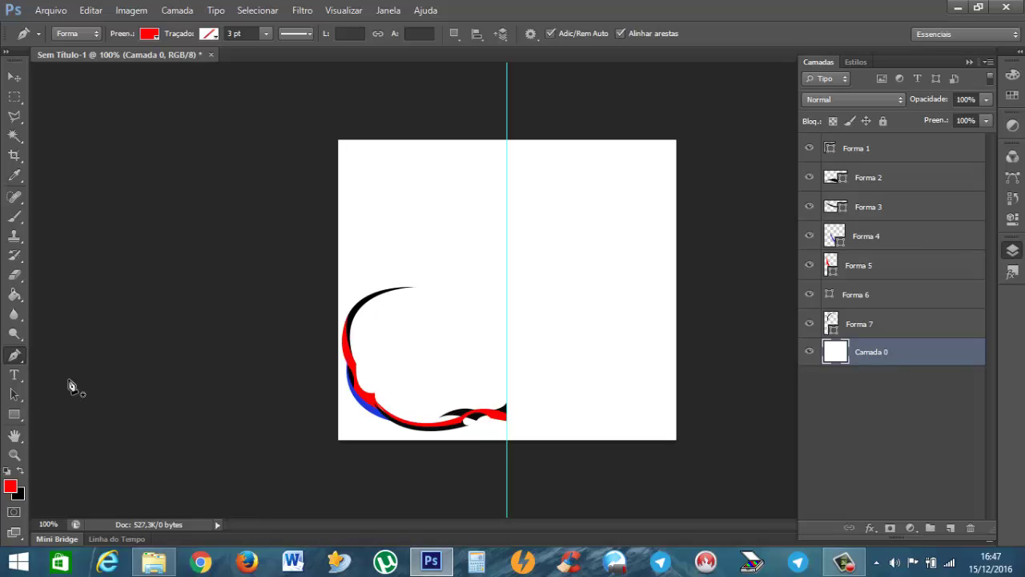
pyautogui.click(356, 313)
pyautogui.moveTo(469, 296); pyautogui.dragTo(545, 322)
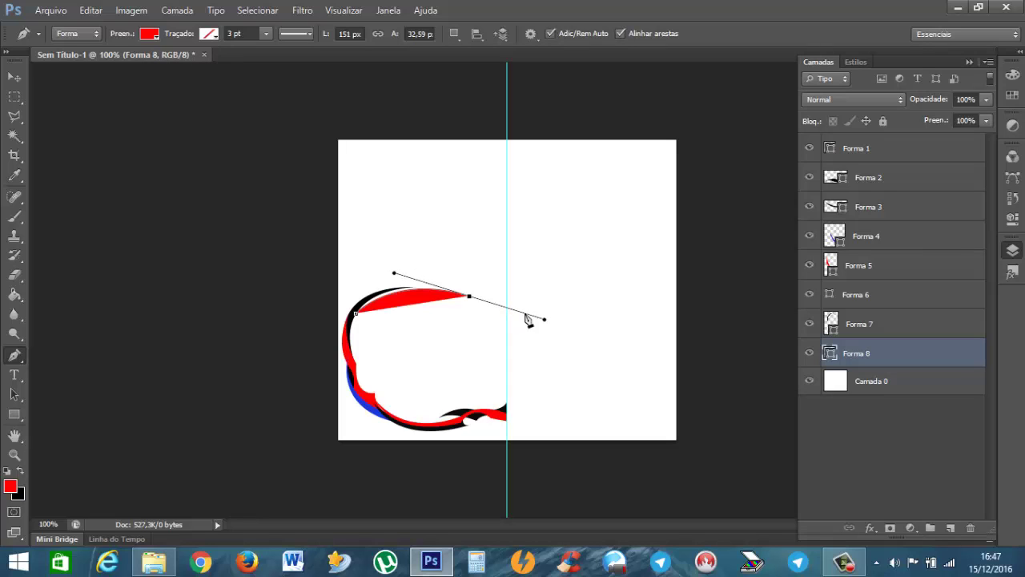
pyautogui.keyDown('alt'); pyautogui.click(469, 297); pyautogui.keyUp('alt')
pyautogui.moveTo(507, 287); pyautogui.dragTo(447, 264)
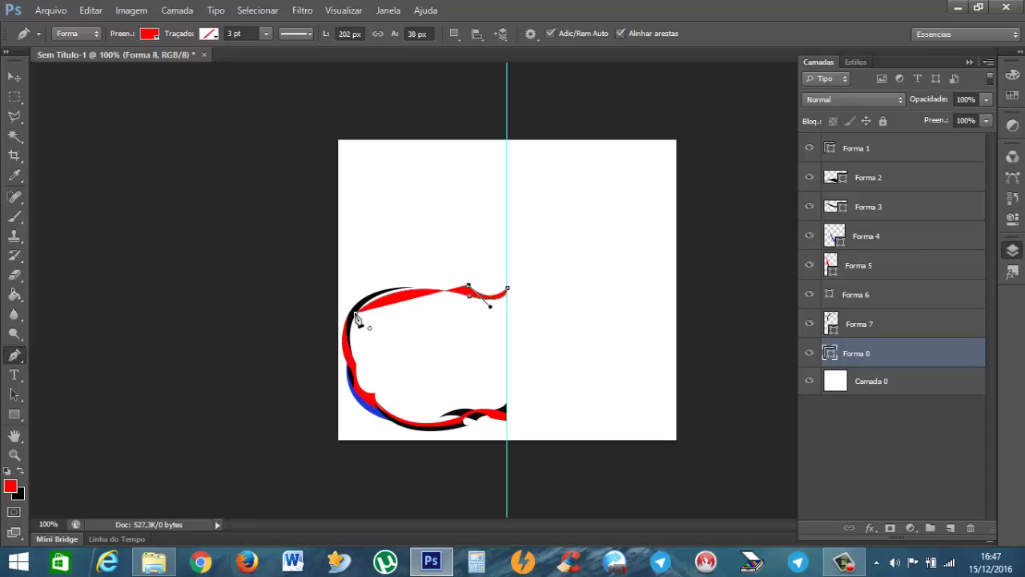
pyautogui.moveTo(358, 316); pyautogui.dragTo(331, 362)
pyautogui.press('Return')
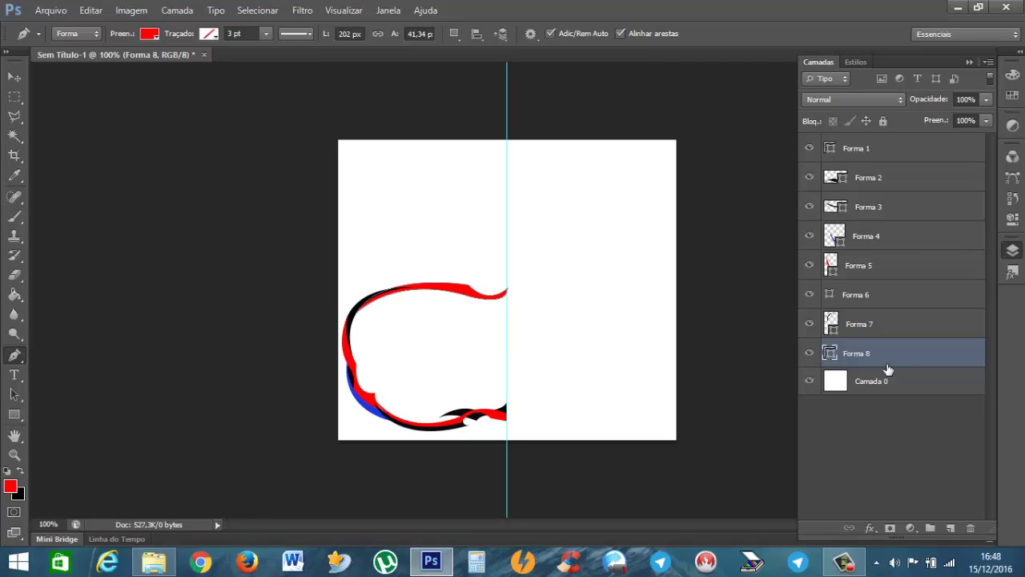
pyautogui.keyDown('shift'); pyautogui.click(907, 330); pyautogui.keyUp('shift')
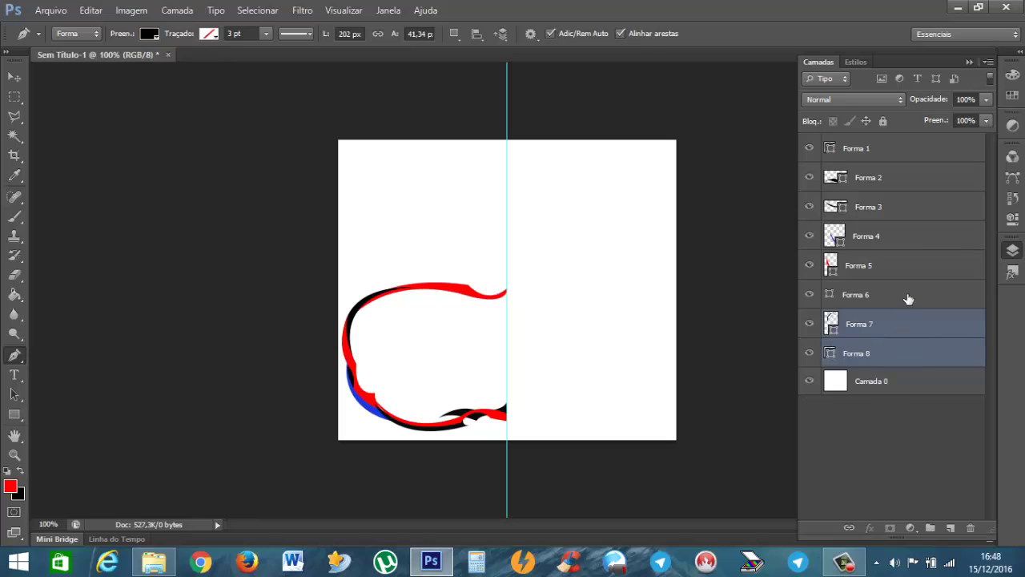
pyautogui.keyDown('shift'); pyautogui.click(909, 298); pyautogui.keyUp('shift')
pyautogui.keyDown('shift'); pyautogui.click(915, 264); pyautogui.keyUp('shift')
pyautogui.keyDown('shift'); pyautogui.click(918, 242); pyautogui.keyUp('shift')
pyautogui.keyDown('shift'); pyautogui.click(925, 207); pyautogui.keyUp('shift')
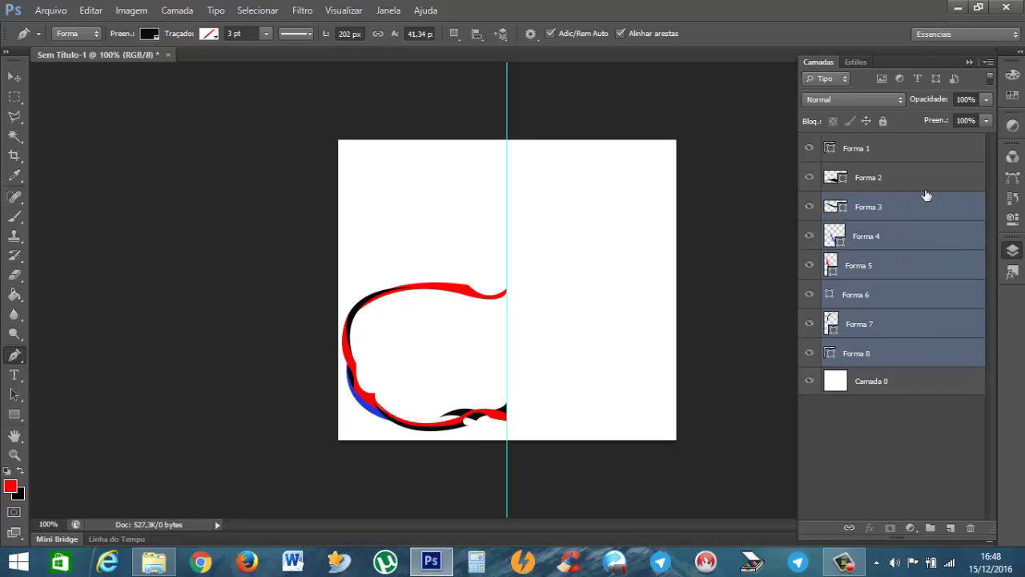
pyautogui.keyDown('shift'); pyautogui.click(929, 180); pyautogui.keyUp('shift')
pyautogui.keyDown('shift'); pyautogui.click(933, 157); pyautogui.keyUp('shift')
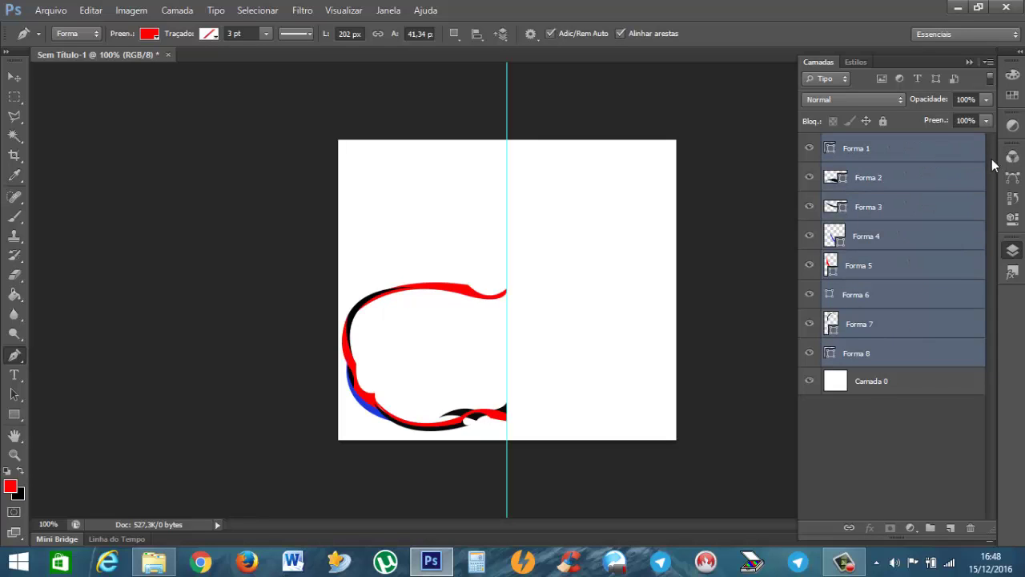
pyautogui.click(939, 357)
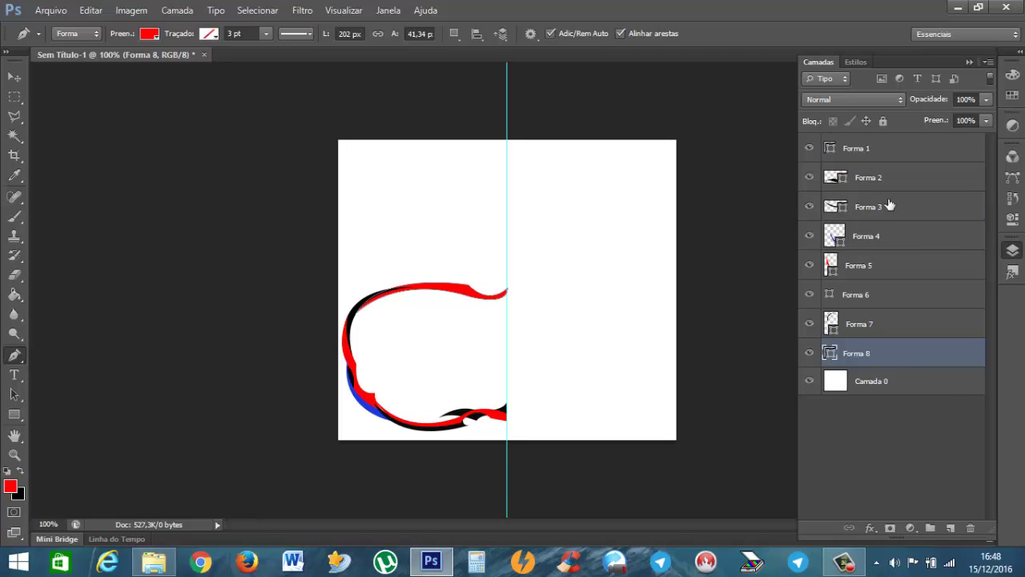
# Select layers Forma 1 through Forma 8 and move the half ornament straight up until it sits roughly mid-height on the page
pyautogui.click(890, 150)
pyautogui.keyDown('shift'); pyautogui.click(907, 361); pyautogui.keyUp('shift')
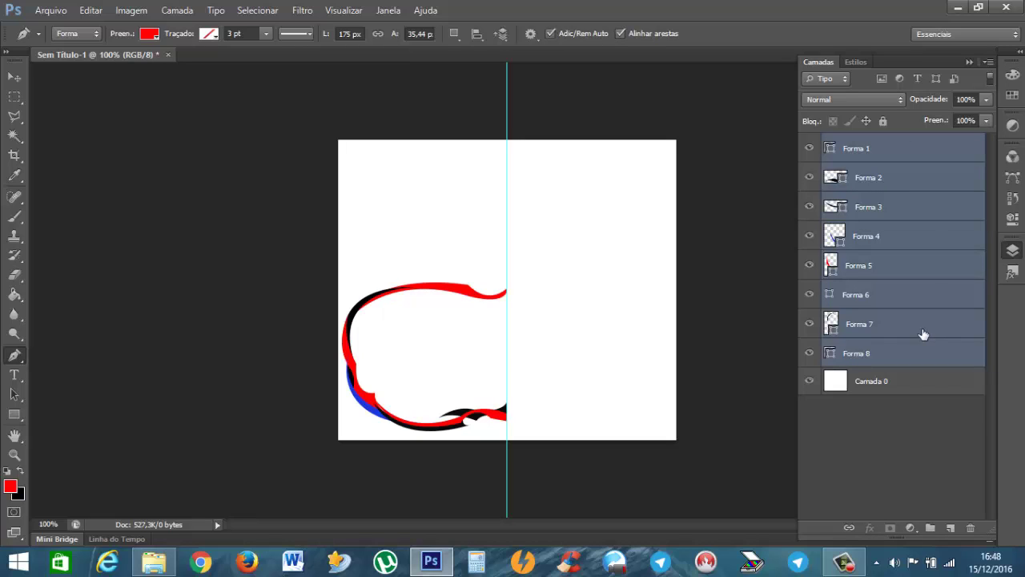
pyautogui.click(14, 77)
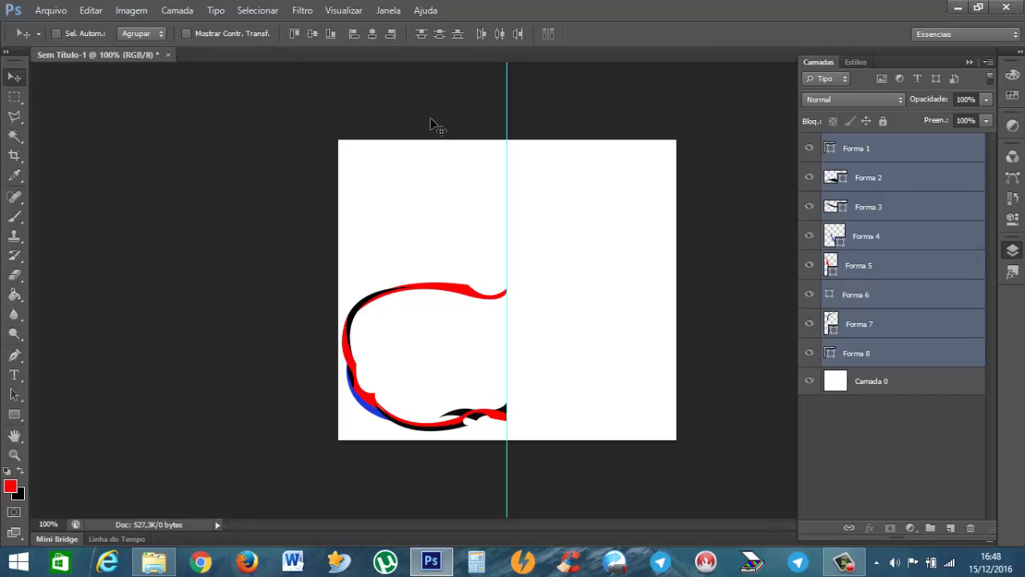
pyautogui.press('Up')
pyautogui.press('Up')
pyautogui.press('Up')
pyautogui.press('Up')
pyautogui.press('Up')
pyautogui.press('Up')
pyautogui.press('Up')
pyautogui.press('Up')
pyautogui.press('Up')
pyautogui.press('Up')
pyautogui.press('Up')
pyautogui.press('Up')
pyautogui.press('Up')
pyautogui.press('Up')
pyautogui.press('Up')
pyautogui.press('Up')
pyautogui.press('Up')
pyautogui.press('Up')
pyautogui.press('Up')
pyautogui.press('Up')
pyautogui.press('Up')
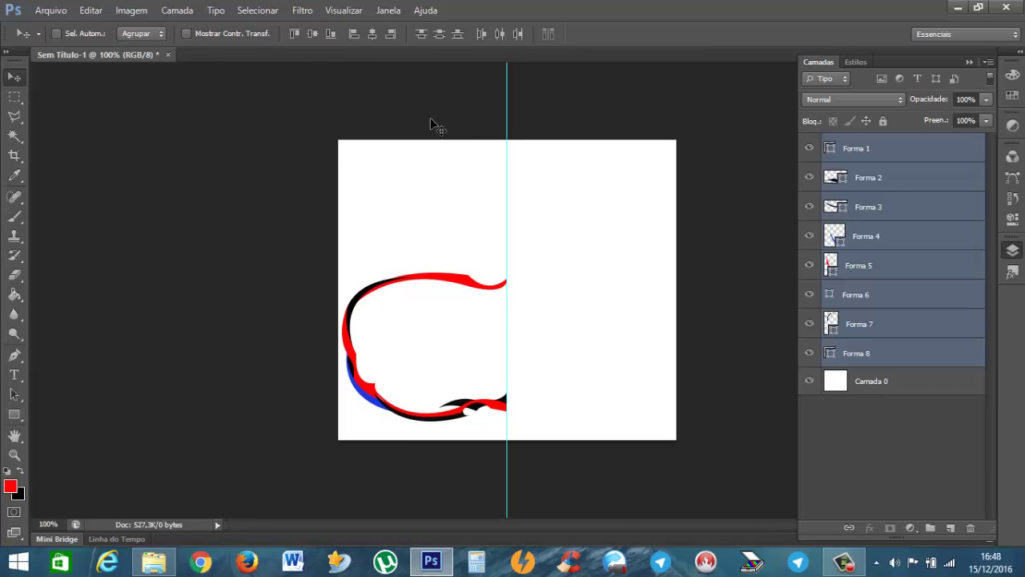
pyautogui.press('Up')
pyautogui.press('Up')
pyautogui.press('Up')
pyautogui.press('Up')
pyautogui.press('Up')
pyautogui.press('Up')
pyautogui.press('Up')
pyautogui.press('Up')
pyautogui.press('Up')
pyautogui.press('Up')
pyautogui.press('Up')
pyautogui.press('Up')
pyautogui.press('Up')
pyautogui.press('Up')
pyautogui.press('Up')
pyautogui.press('Up')
pyautogui.press('Up')
pyautogui.press('Up')
pyautogui.press('Up')
pyautogui.press('Up')
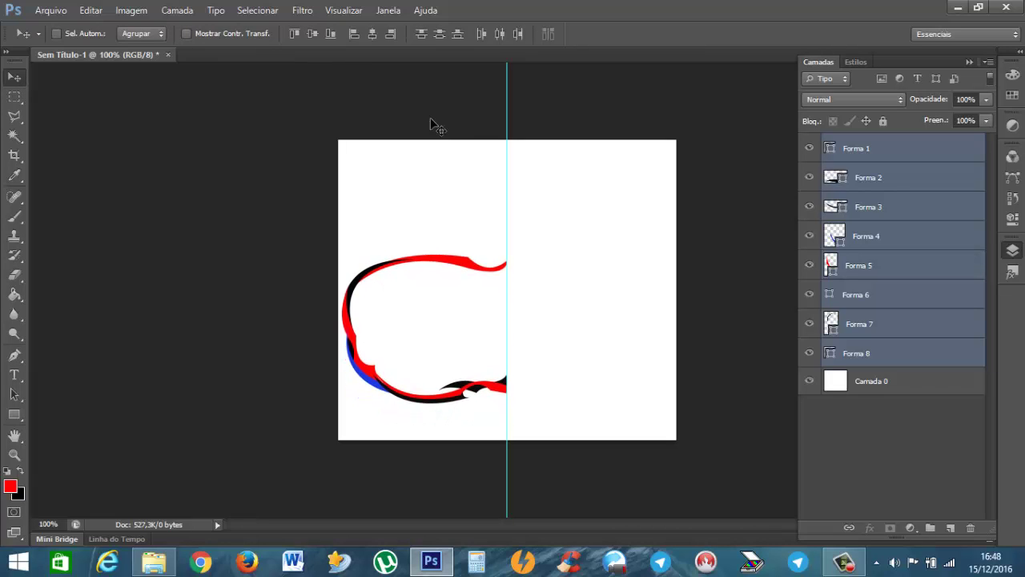
pyautogui.press('Up')
pyautogui.press('Up')
pyautogui.press('Up')
pyautogui.press('Up')
pyautogui.press('Up')
pyautogui.press('Up')
pyautogui.press('Up')
pyautogui.press('Up')
pyautogui.press('Up')
pyautogui.press('Up')
pyautogui.press('Up')
pyautogui.press('Up')
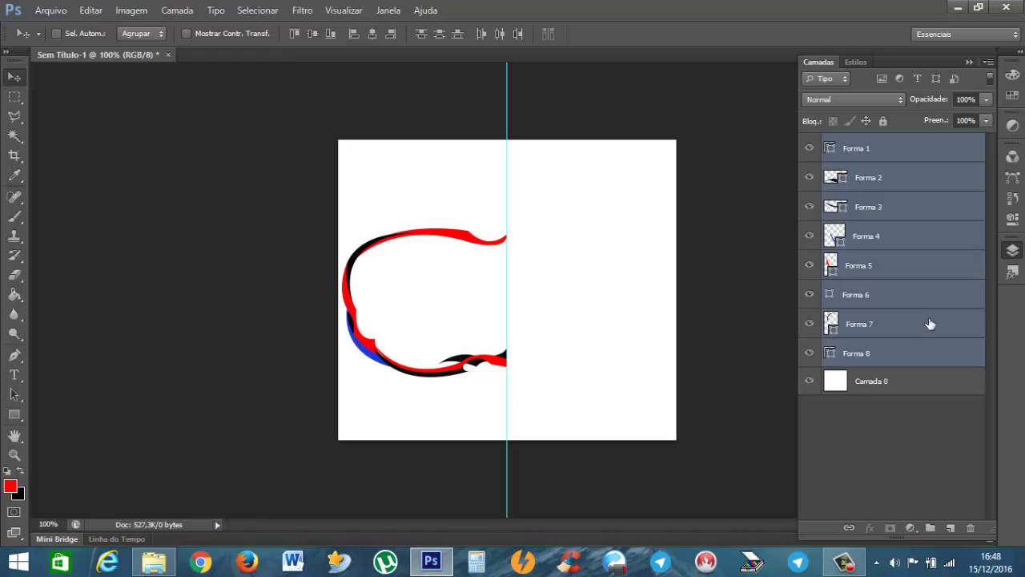
# Rasterize the selected layers Forma 1 through Forma 8 and select only Forma 8
pyautogui.rightClick(897, 150)
pyautogui.click(796, 145)
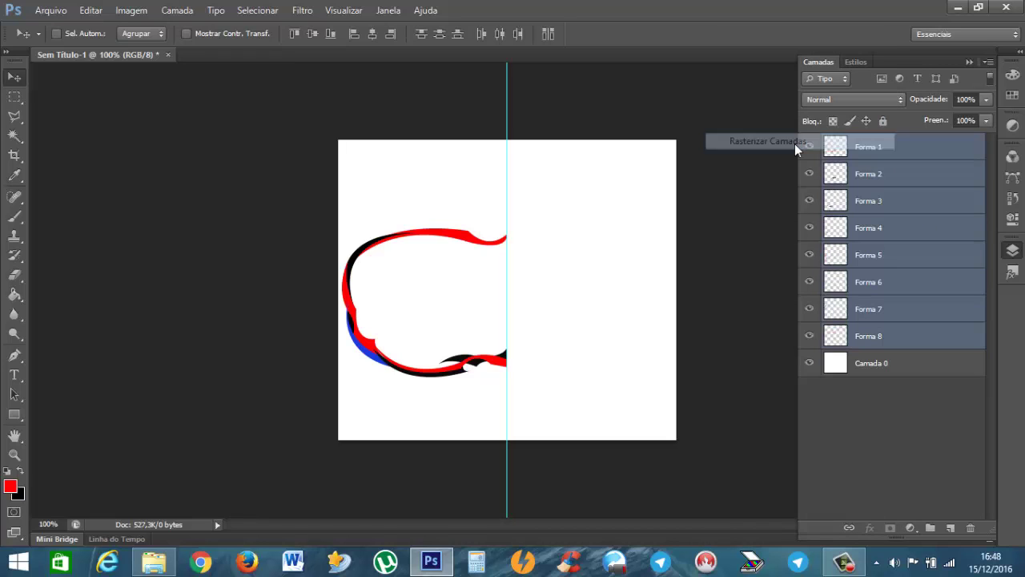
pyautogui.click(871, 336)
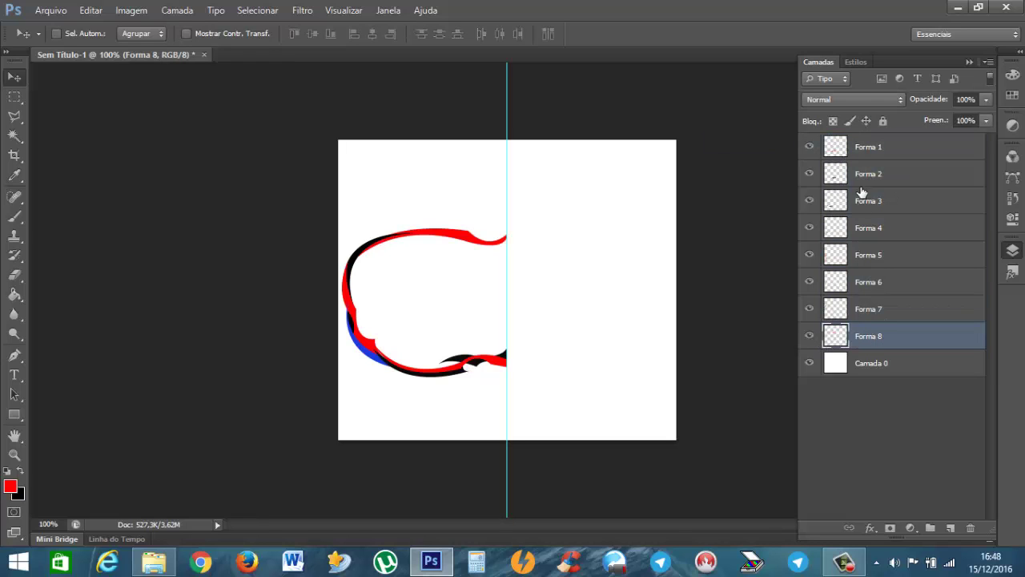
# Show the layer style presets, switch to Firefox and search Google Images for "renders"
pyautogui.click(862, 62)
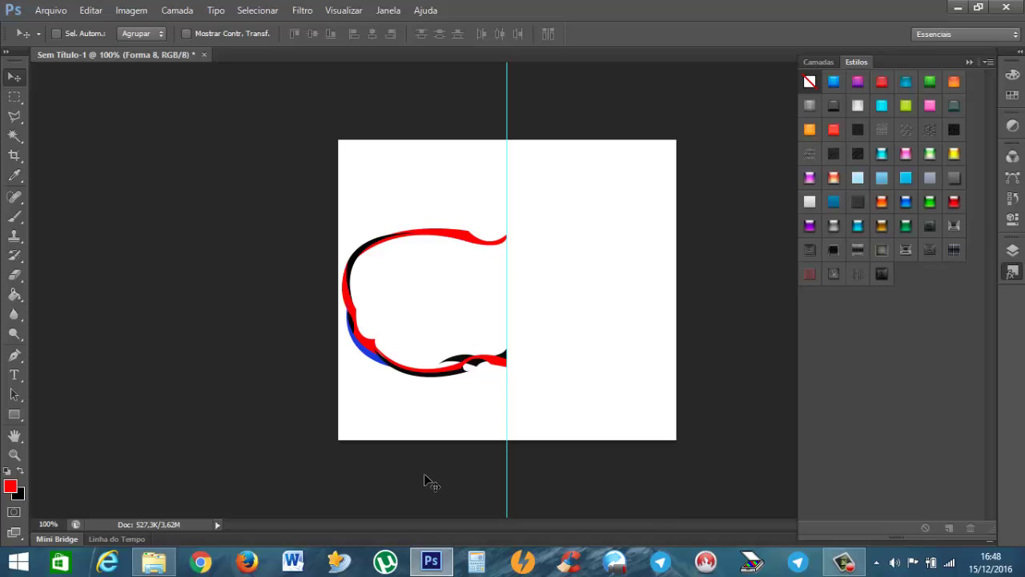
pyautogui.click(249, 562)
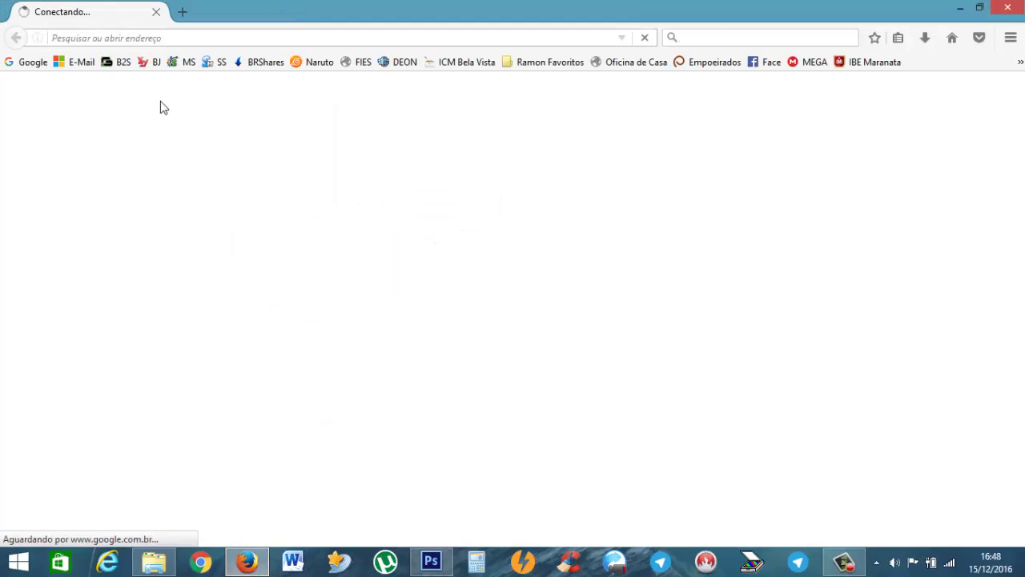
pyautogui.click(25, 67)
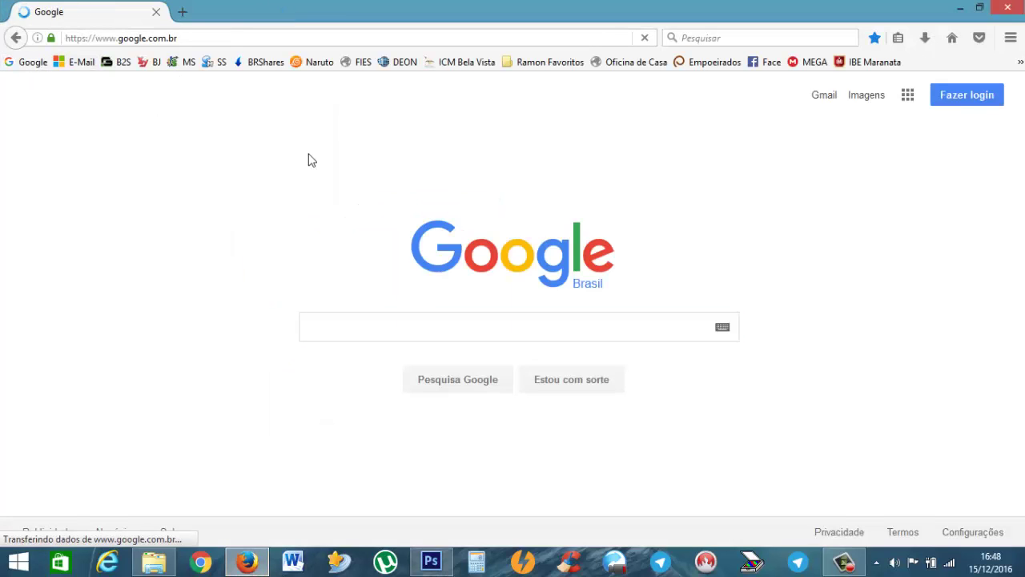
pyautogui.write('renders')
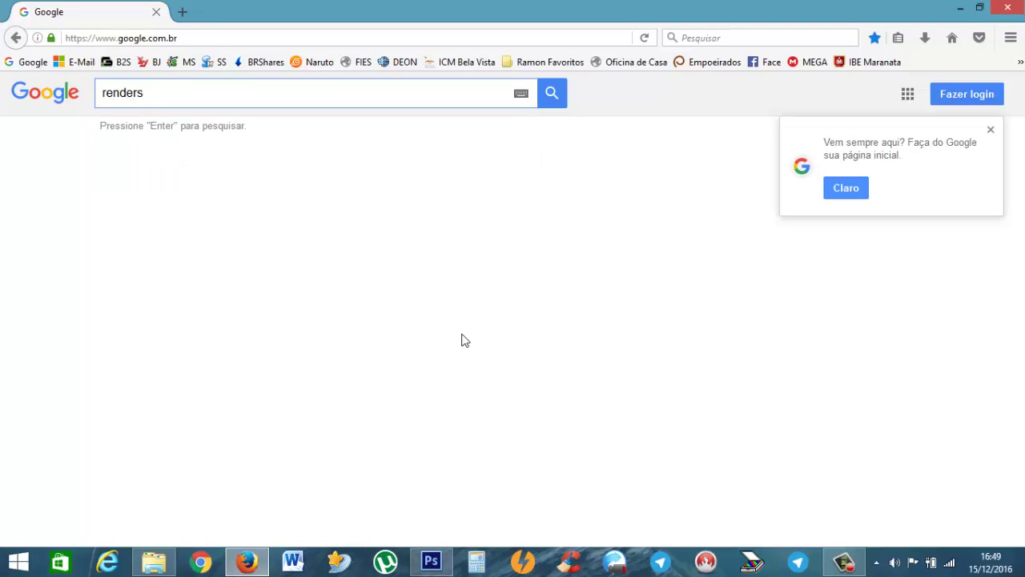
pyautogui.press('Return')
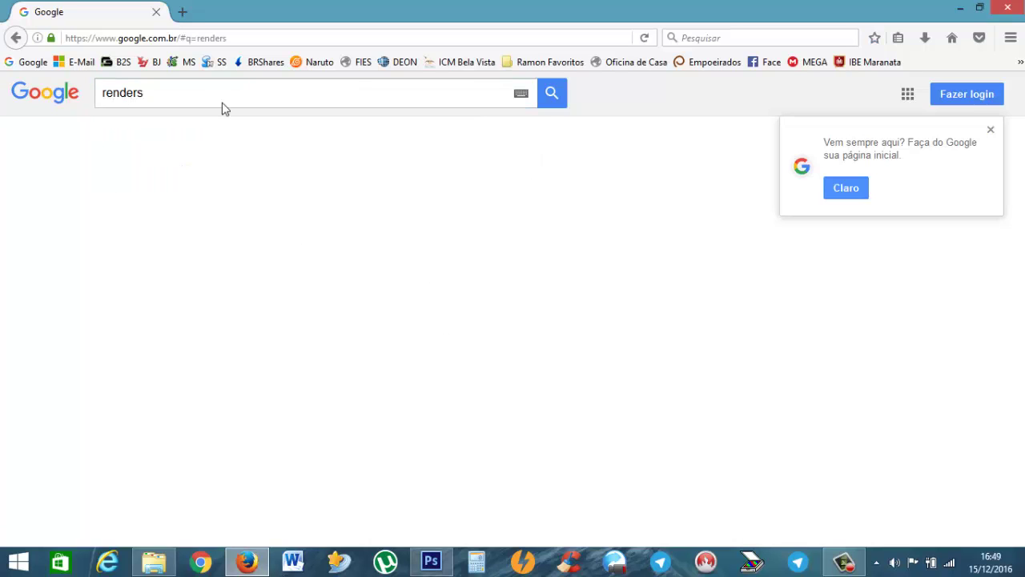
pyautogui.click(553, 101)
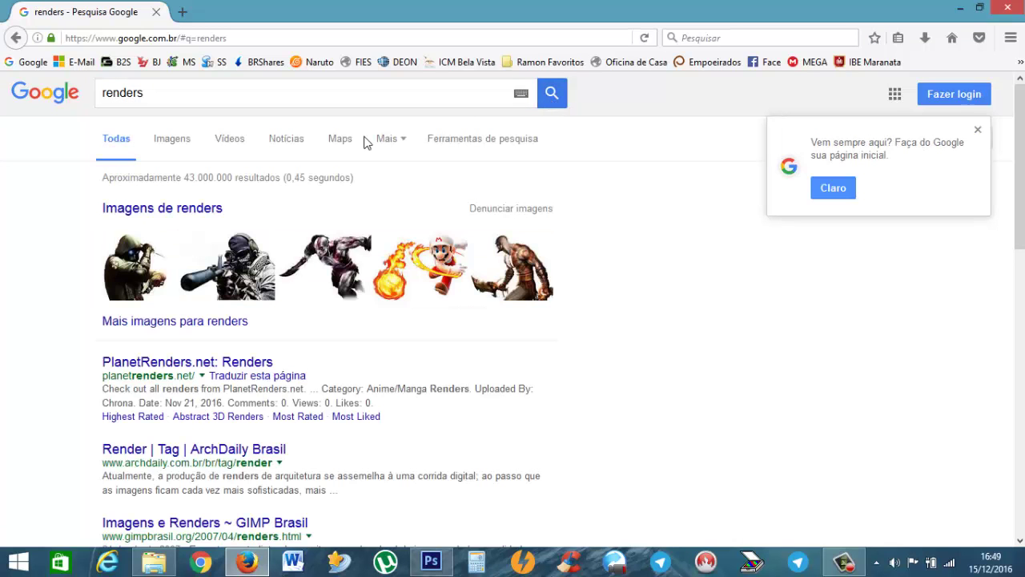
pyautogui.click(181, 143)
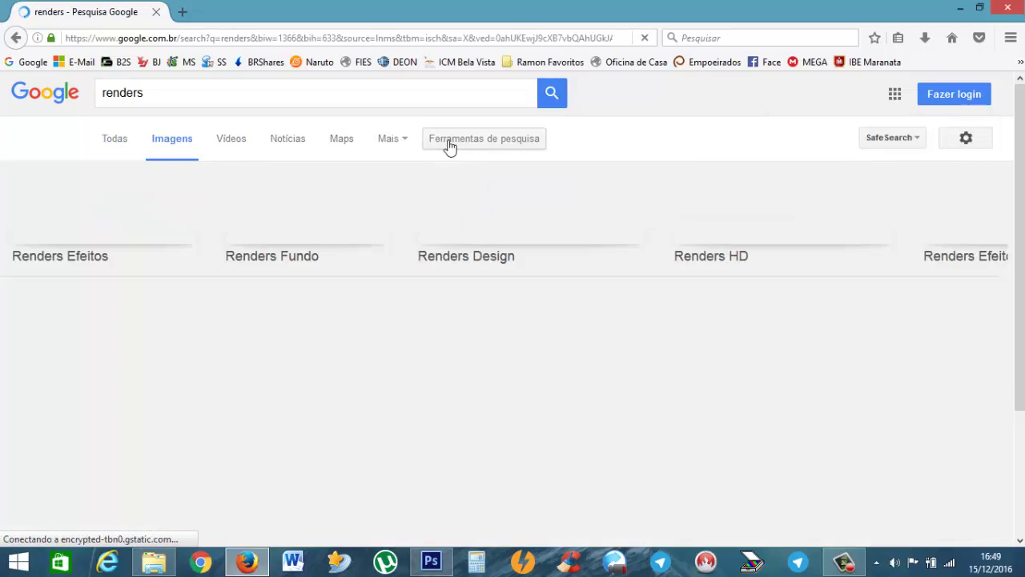
# Browse the image results for a character render suitable for the design
pyautogui.scroll(-5, 613, 201)
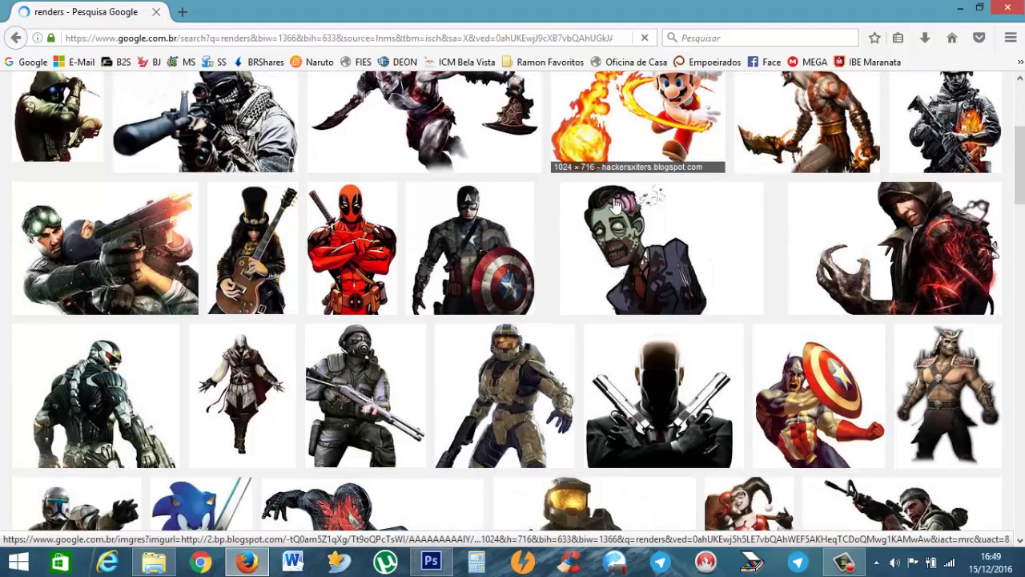
pyautogui.scroll(-4, 616, 205)
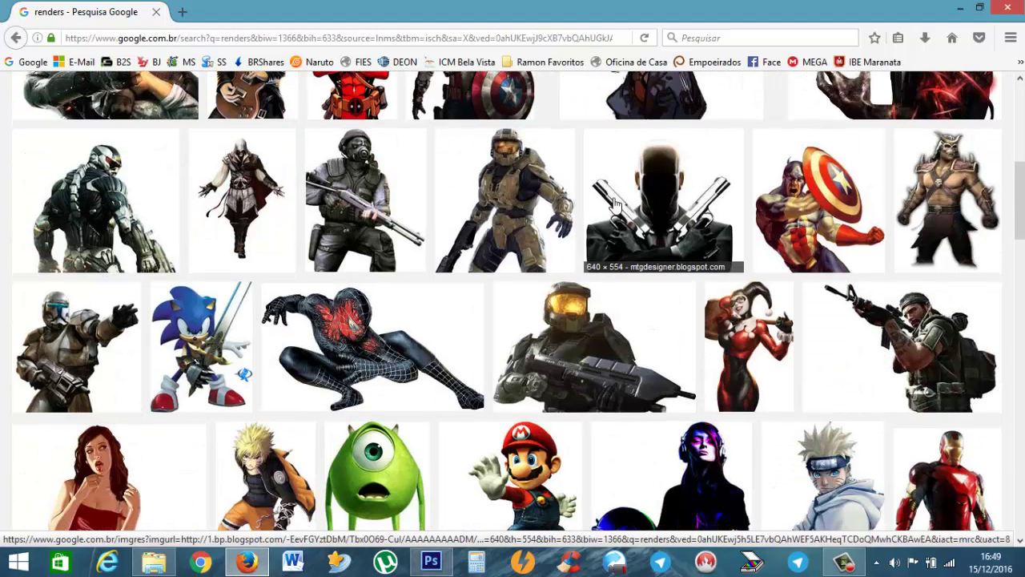
pyautogui.scroll(-2, 615, 205)
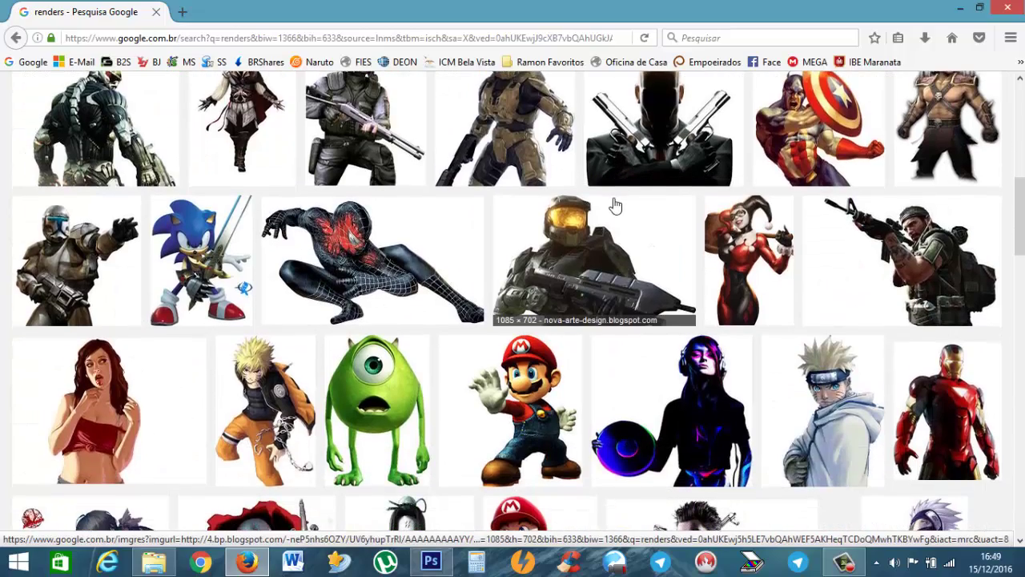
pyautogui.scroll(-2, 615, 206)
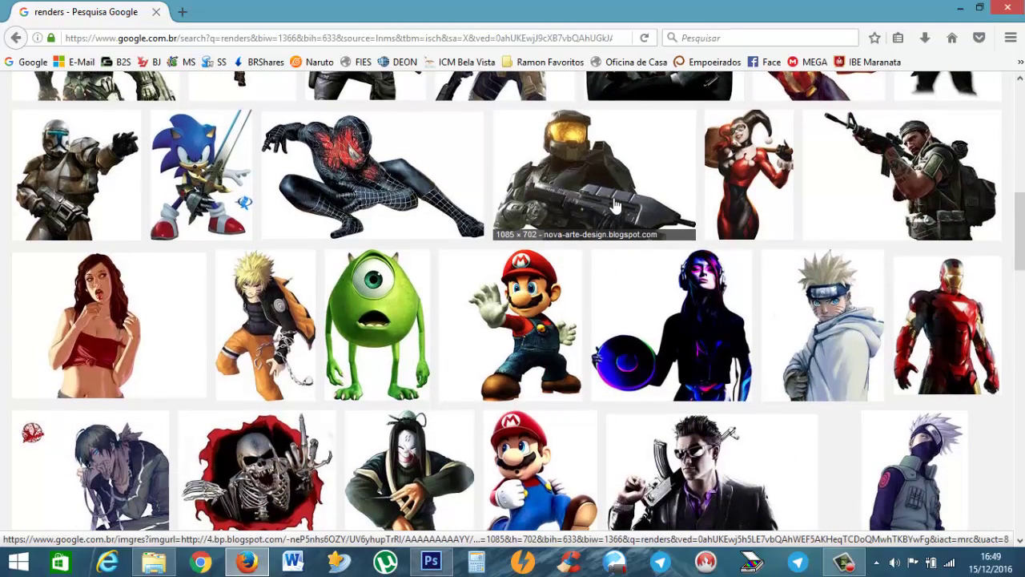
pyautogui.scroll(-6, 615, 206)
pyautogui.scroll(-8, 615, 206)
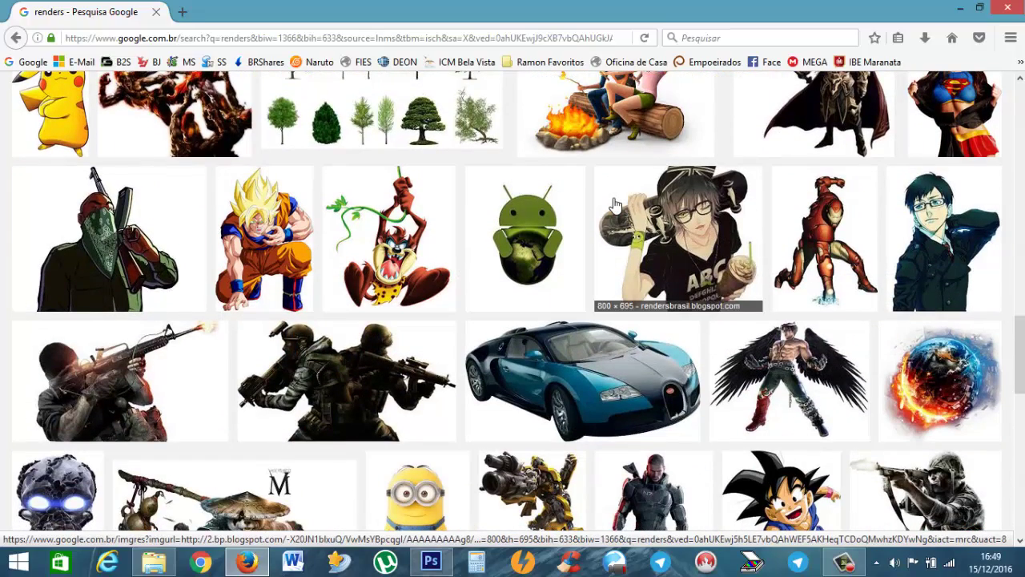
pyautogui.scroll(-2, 615, 206)
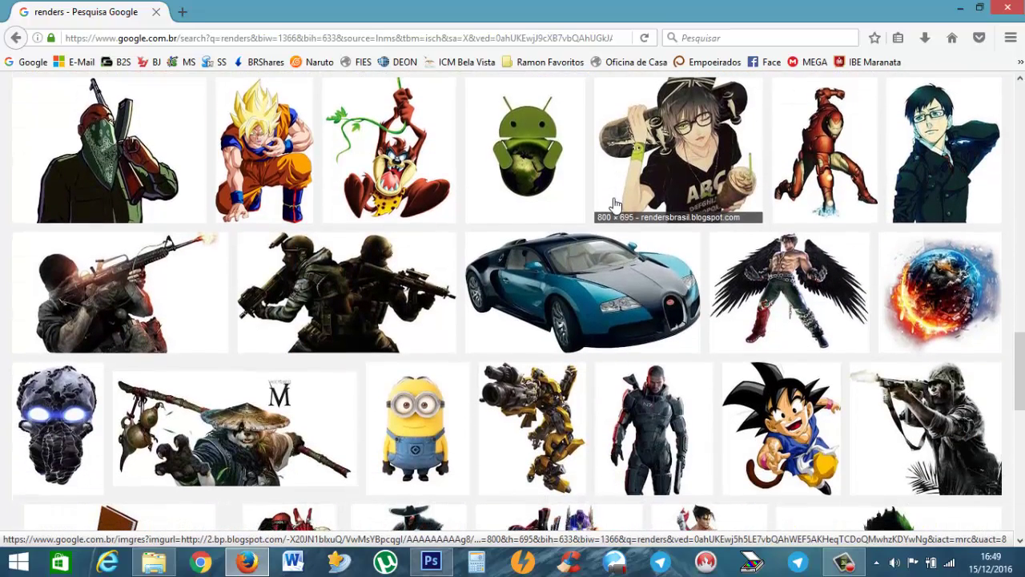
pyautogui.scroll(-2, 616, 206)
pyautogui.scroll(-9, 615, 206)
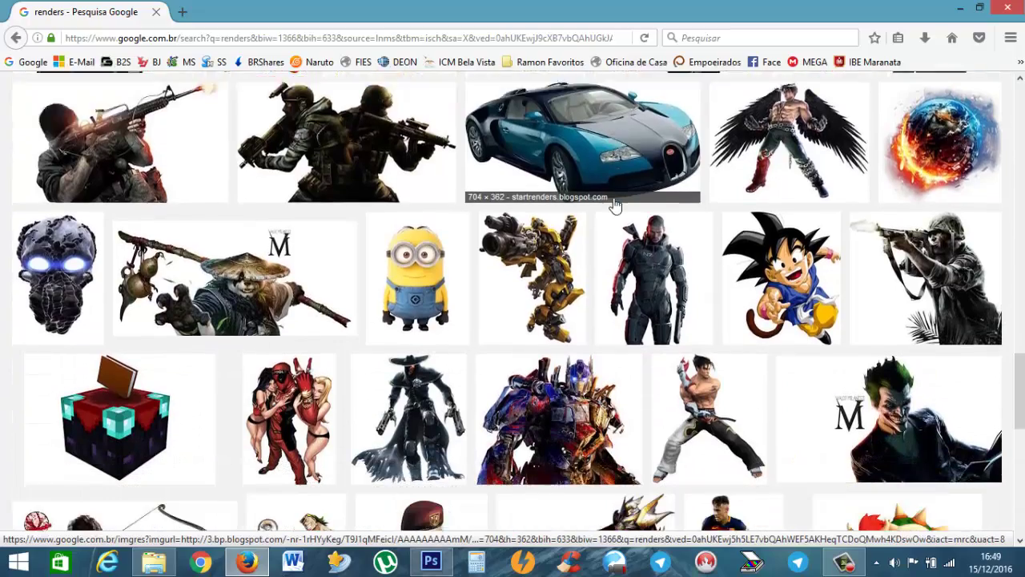
pyautogui.scroll(-7, 615, 206)
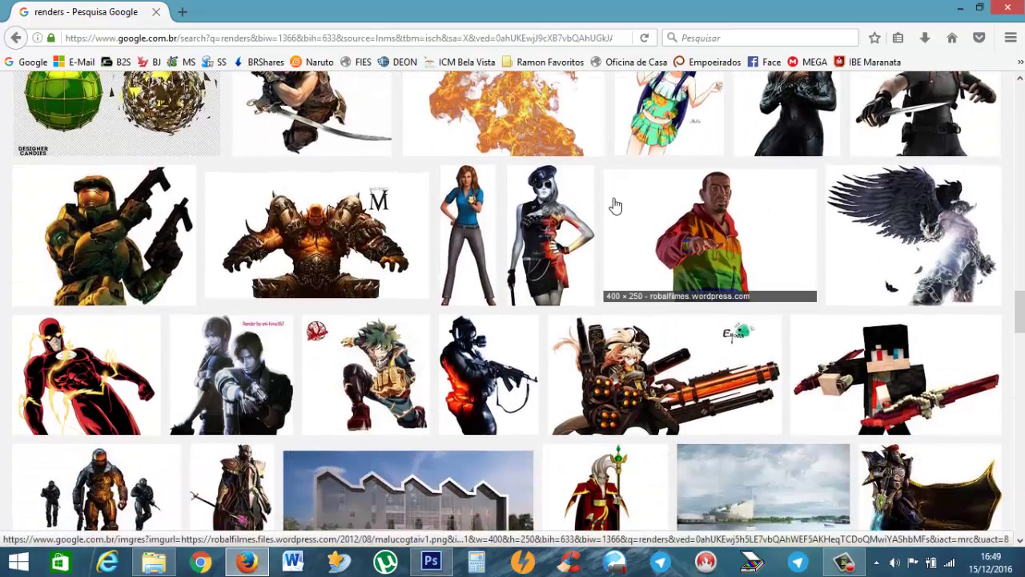
pyautogui.scroll(-10, 616, 206)
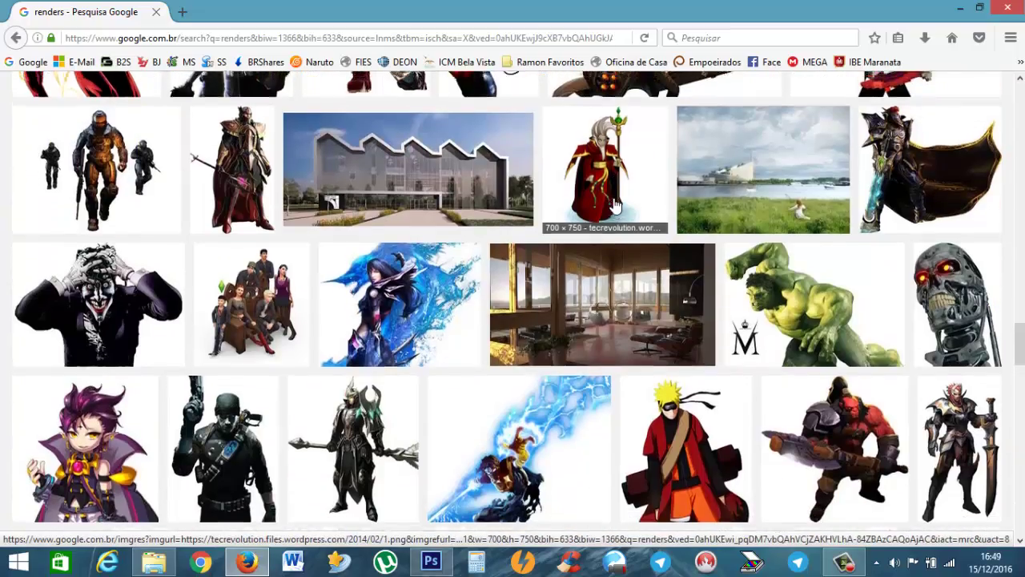
pyautogui.scroll(-8, 616, 204)
pyautogui.scroll(20, 615, 201)
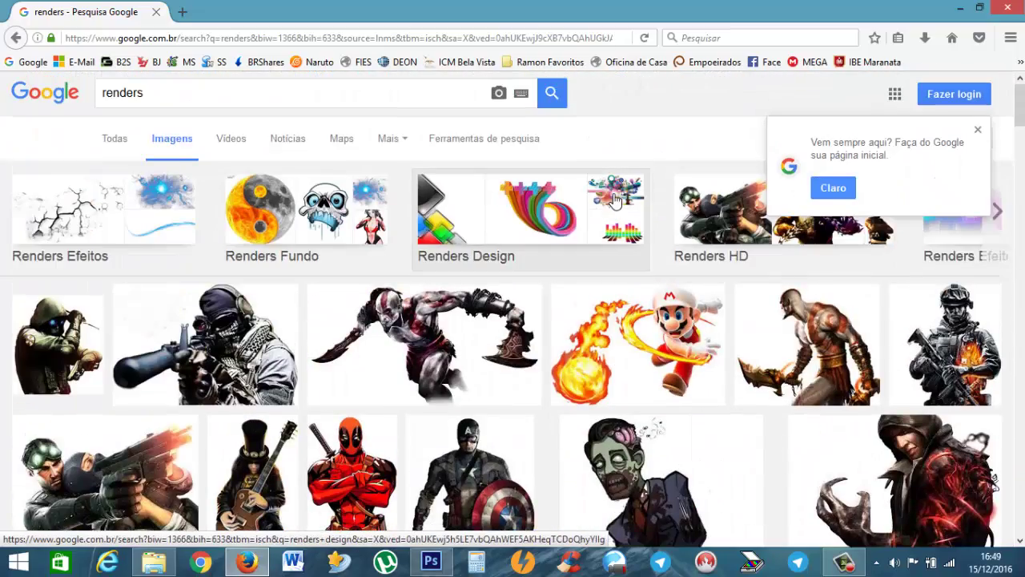
pyautogui.scroll(-7, 615, 200)
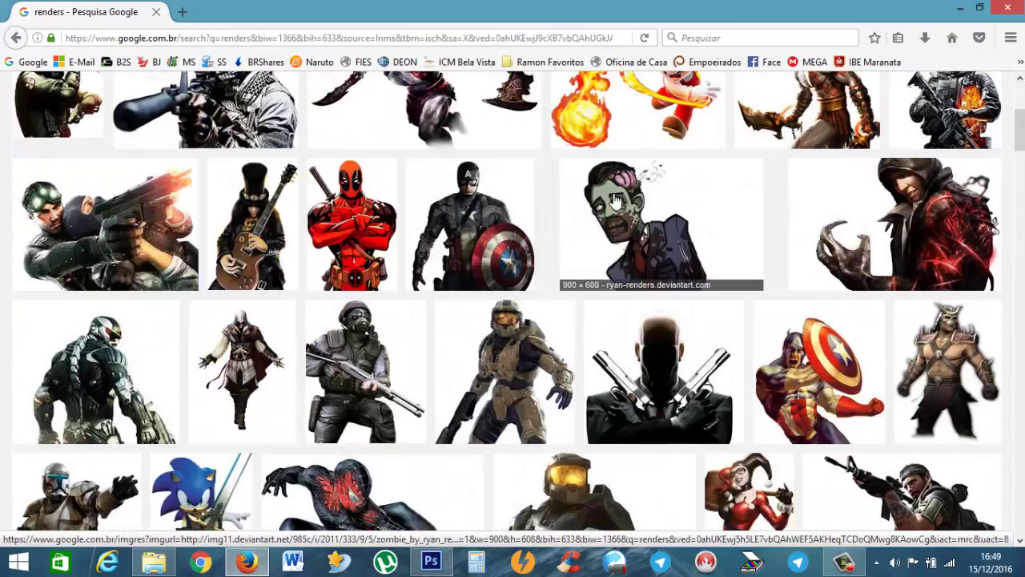
pyautogui.scroll(-2, 615, 200)
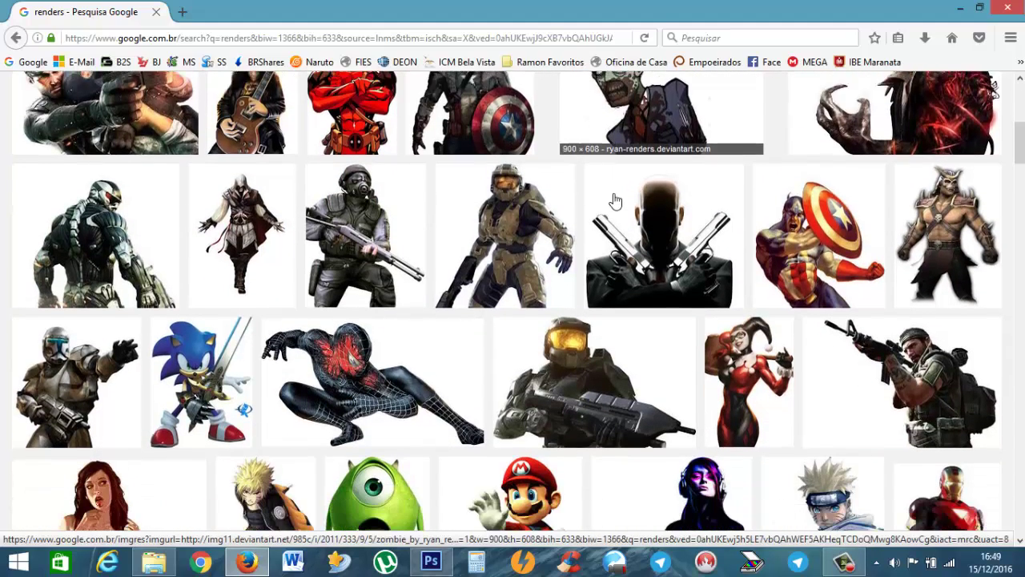
# View the Harley Quinn render at full size and save it to Área de Trabalho as "Render - Harley Quinn Baixe Renders.png"
pyautogui.click(749, 345)
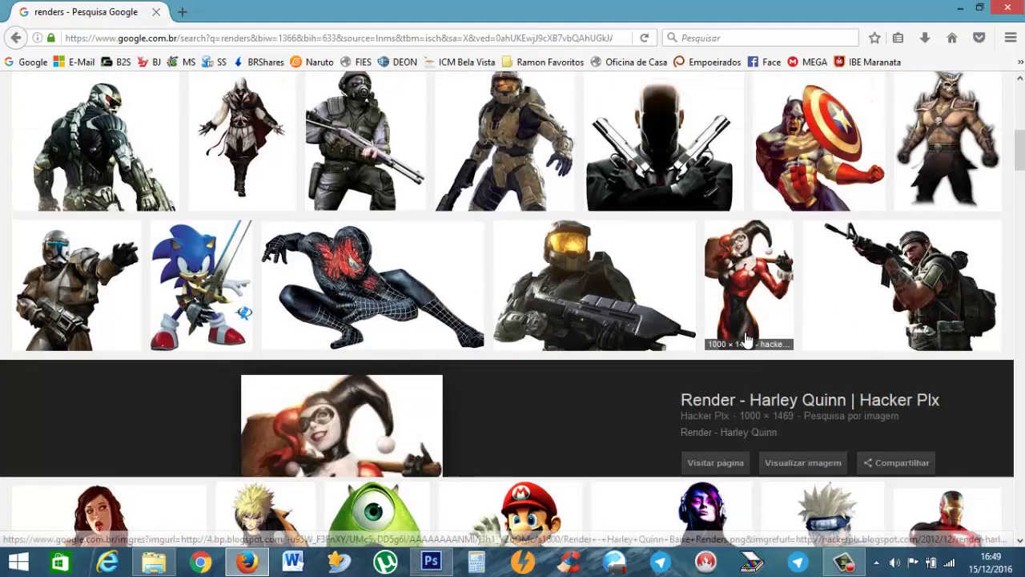
pyautogui.click(809, 301)
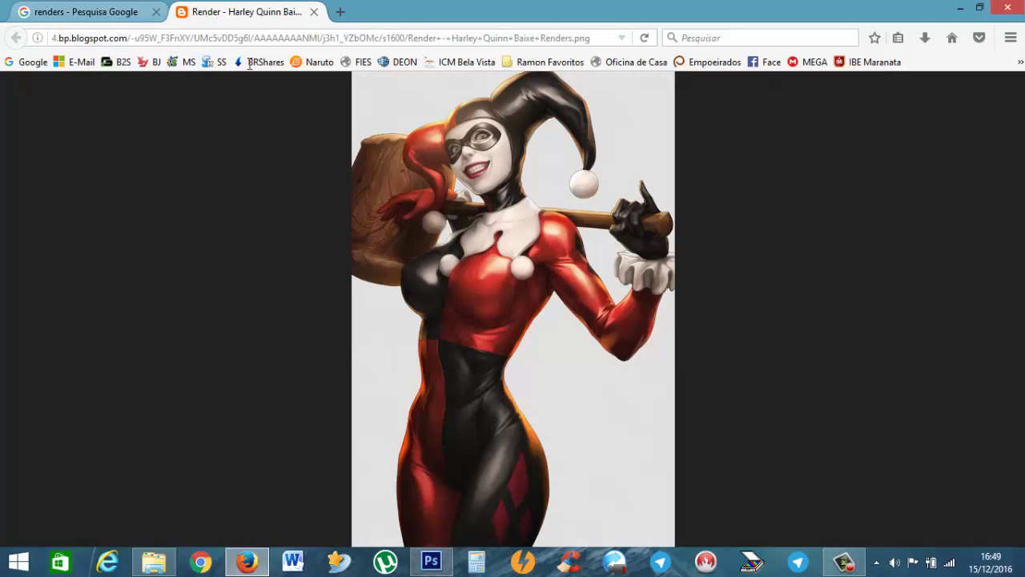
pyautogui.rightClick(471, 235)
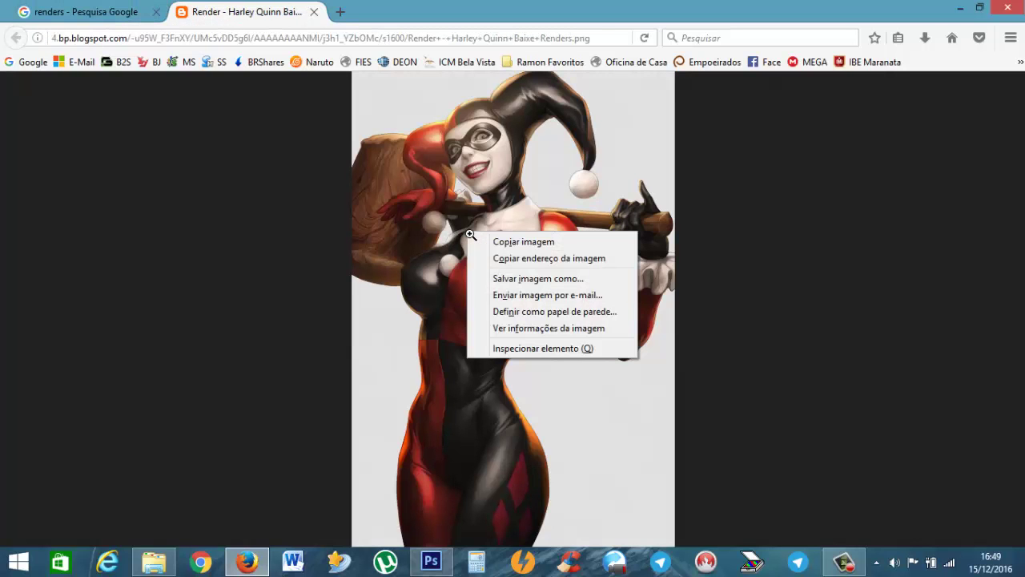
pyautogui.click(541, 280)
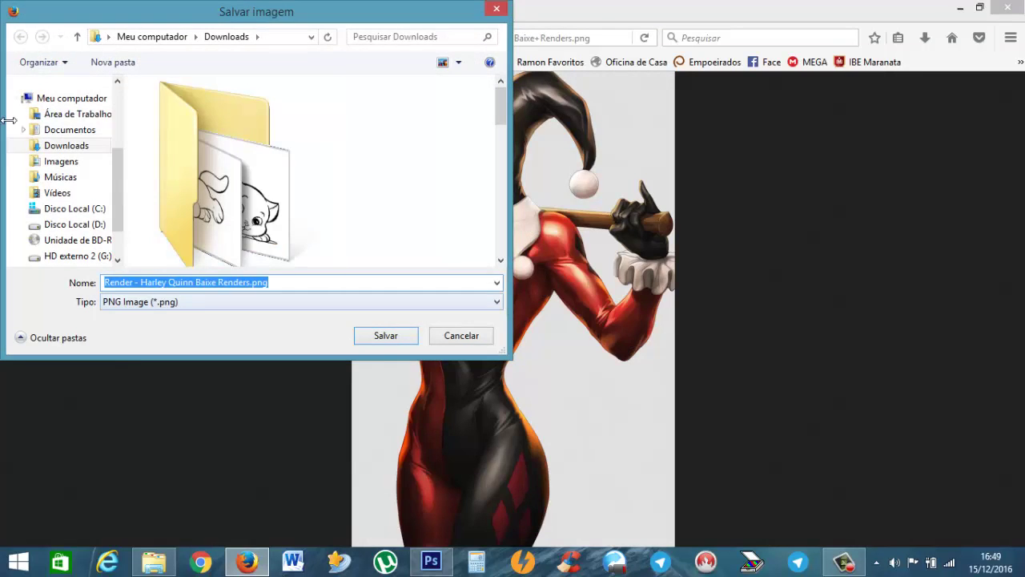
pyautogui.click(65, 114)
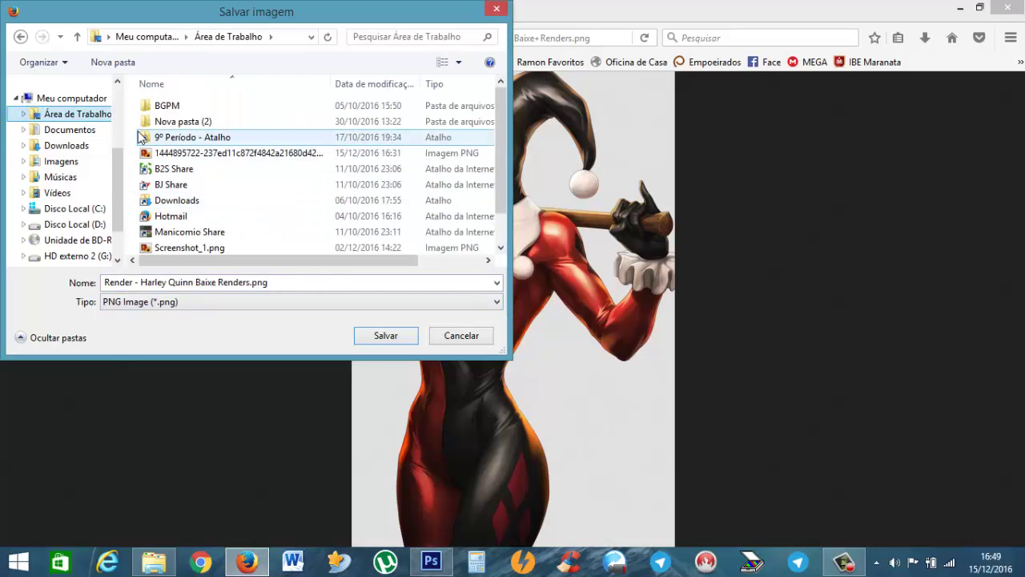
pyautogui.click(397, 342)
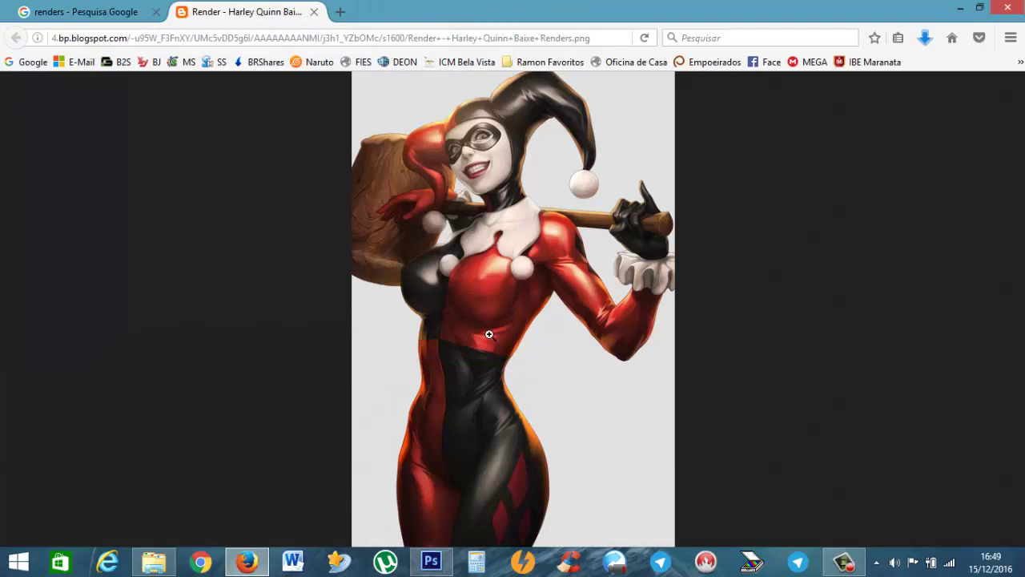
# Switch to Photoshop and open "Render - Harley Quinn Baixe Renders.png" from Área de Trabalho, leaving its colour profile as is
pyautogui.click(439, 560)
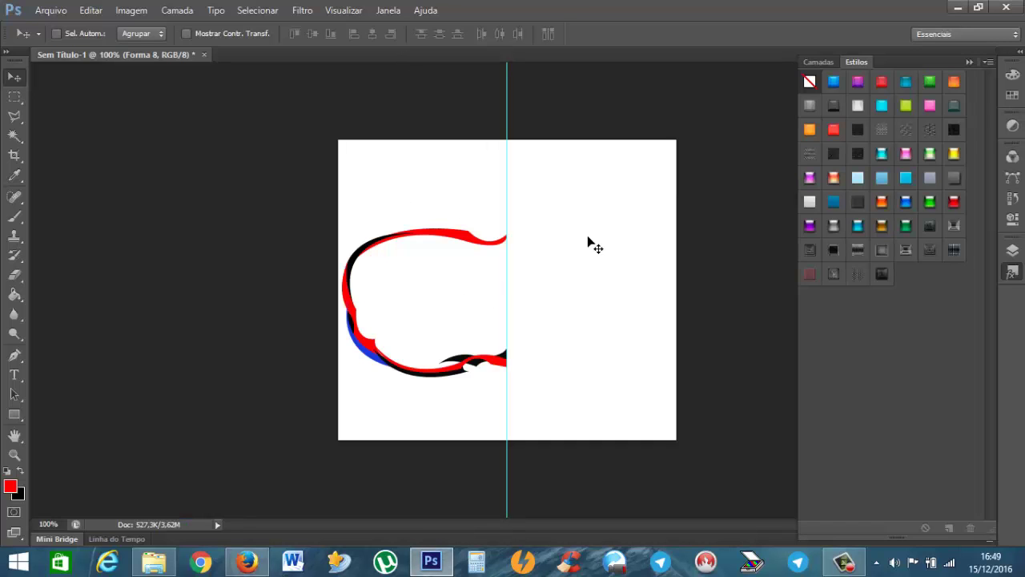
pyautogui.hotkey('ctrl', 'o')
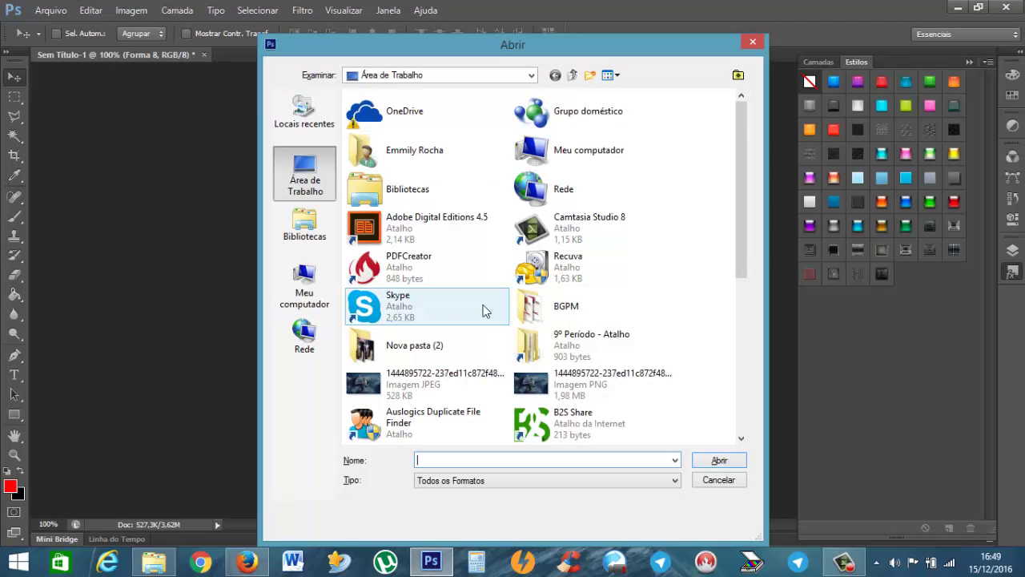
pyautogui.moveTo(744, 217); pyautogui.dragTo(755, 387)
pyautogui.click(590, 313)
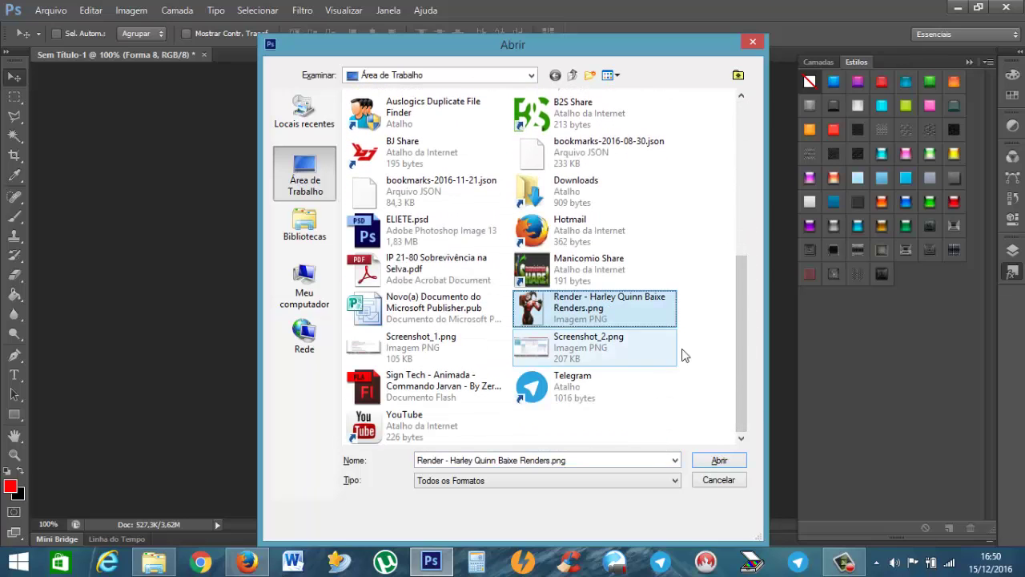
pyautogui.click(719, 461)
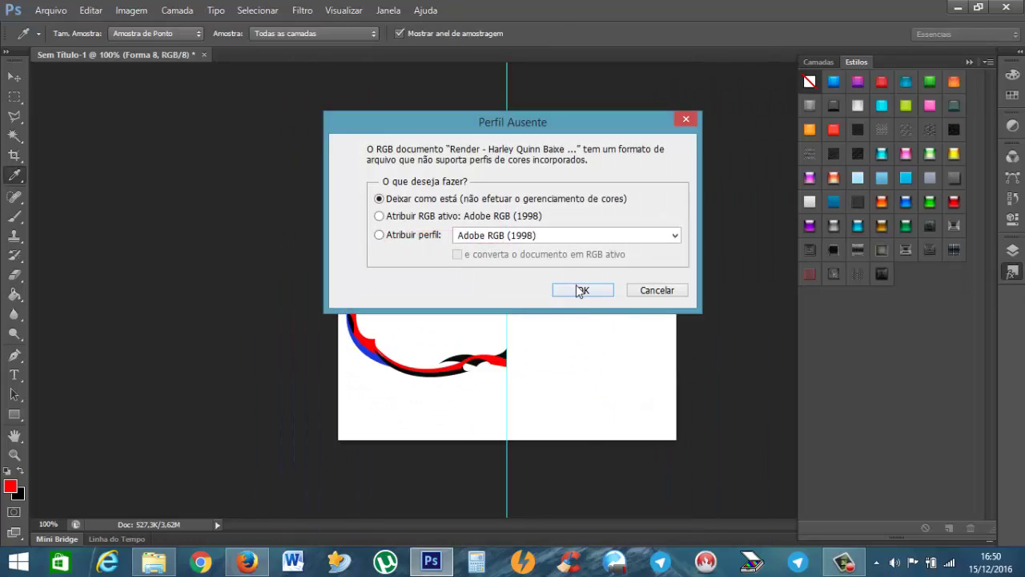
pyautogui.click(583, 290)
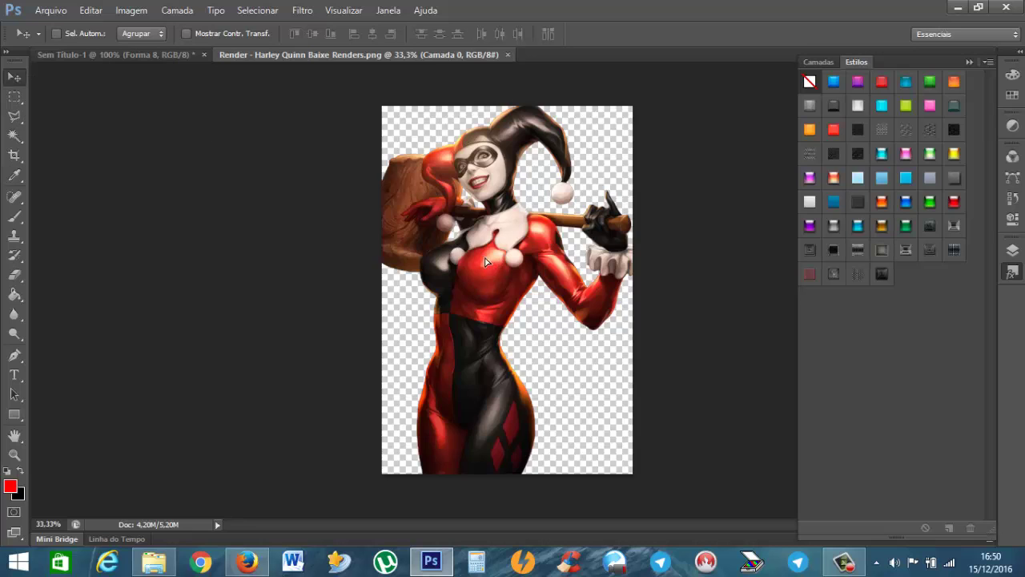
# Copy the Harley Quinn render into the Sem Título-1 document and scale it down to about 67%
pyautogui.moveTo(488, 259); pyautogui.dragTo(587, 272)
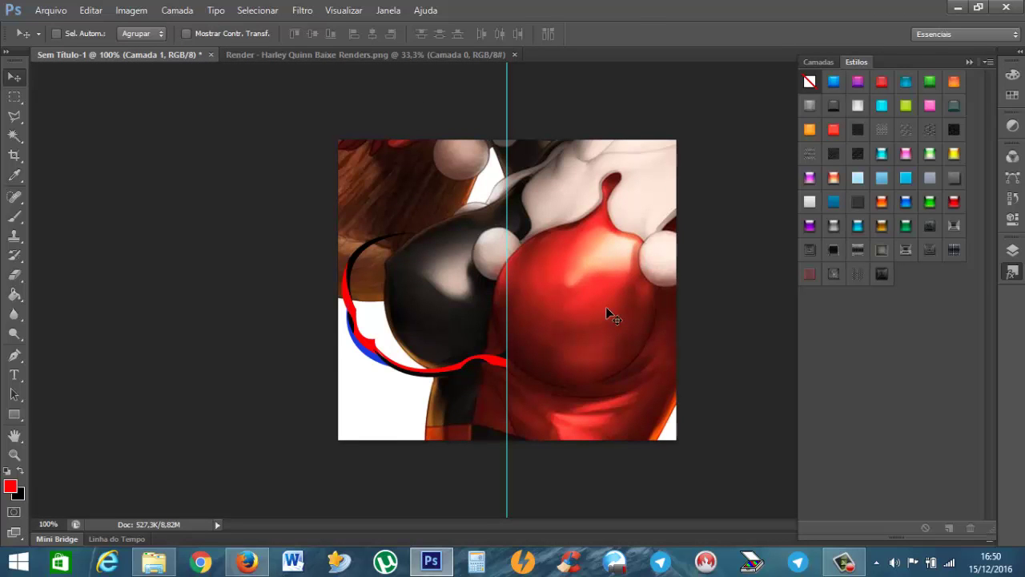
pyautogui.hotkey('ctrl', 't')
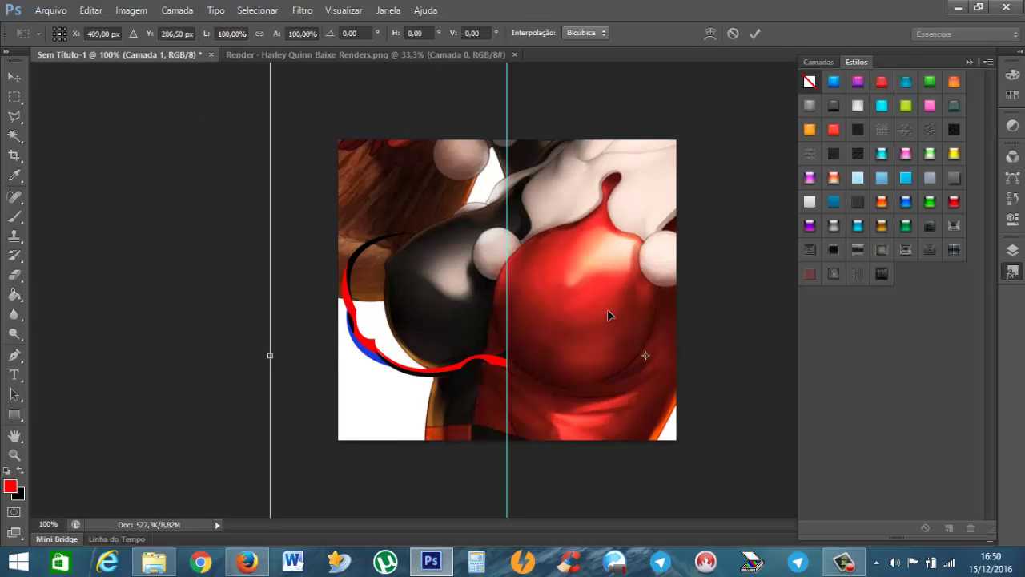
pyautogui.moveTo(597, 130); pyautogui.dragTo(546, 373)
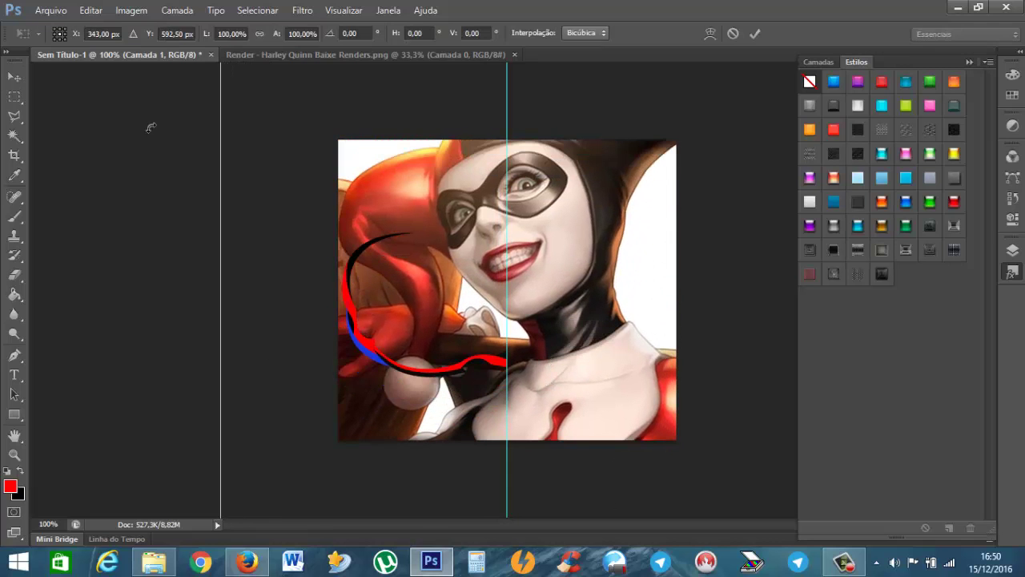
pyautogui.moveTo(251, 101); pyautogui.dragTo(209, 179)
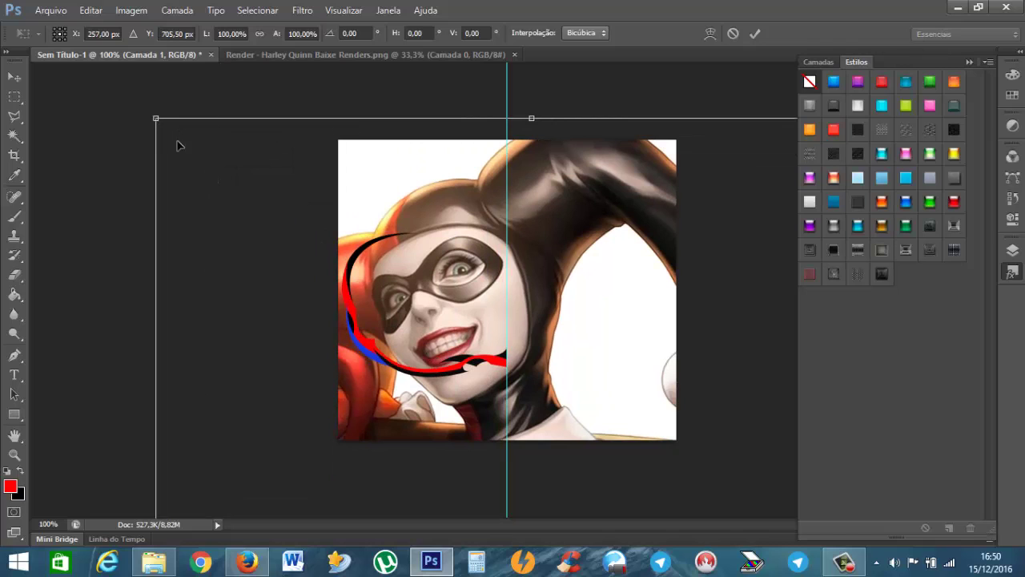
pyautogui.moveTo(561, 268); pyautogui.dragTo(528, 230)
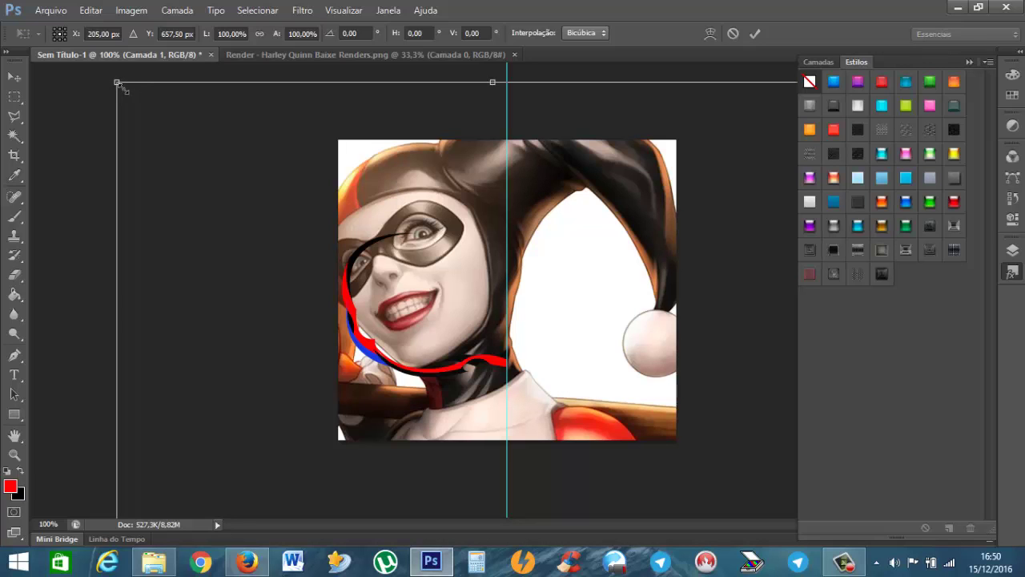
pyautogui.moveTo(117, 83); pyautogui.dragTo(515, 352)
pyautogui.moveTo(593, 478); pyautogui.dragTo(387, 136)
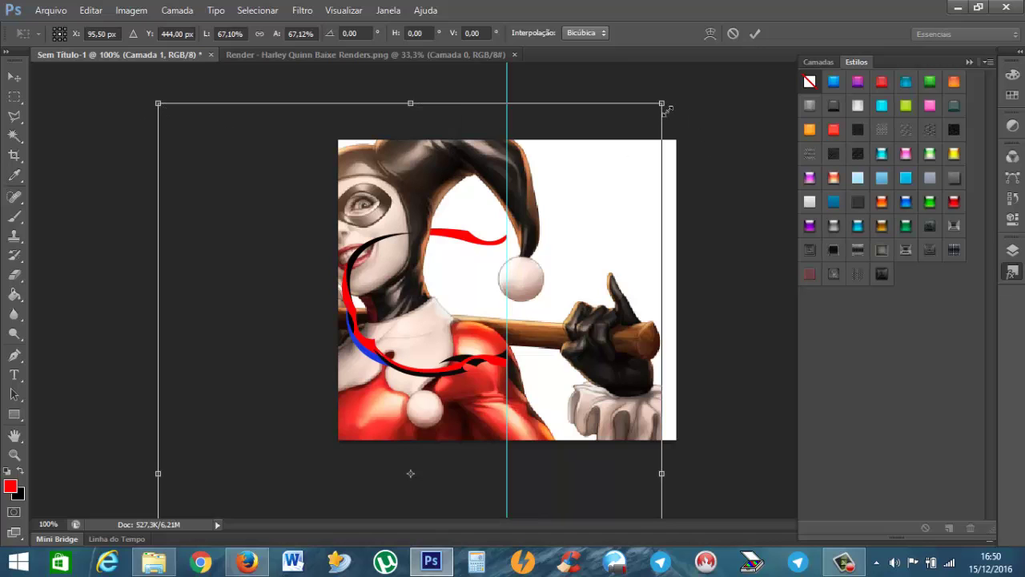
# Scale the render down to about 25% and place it to the right of the centre guide
pyautogui.moveTo(667, 110); pyautogui.dragTo(716, 120)
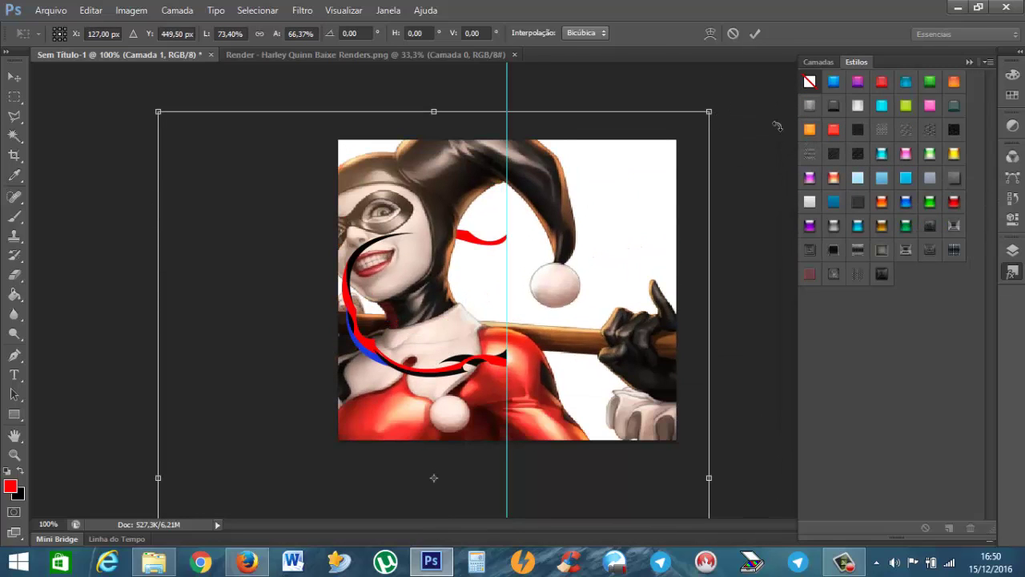
pyautogui.hotkey('ctrl', 'z')
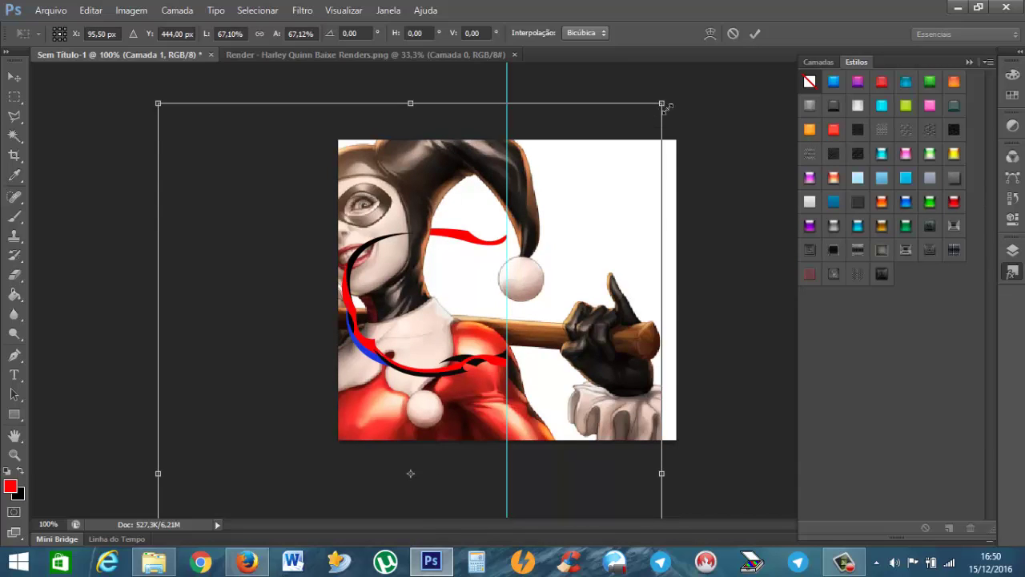
pyautogui.moveTo(667, 107); pyautogui.dragTo(612, 160)
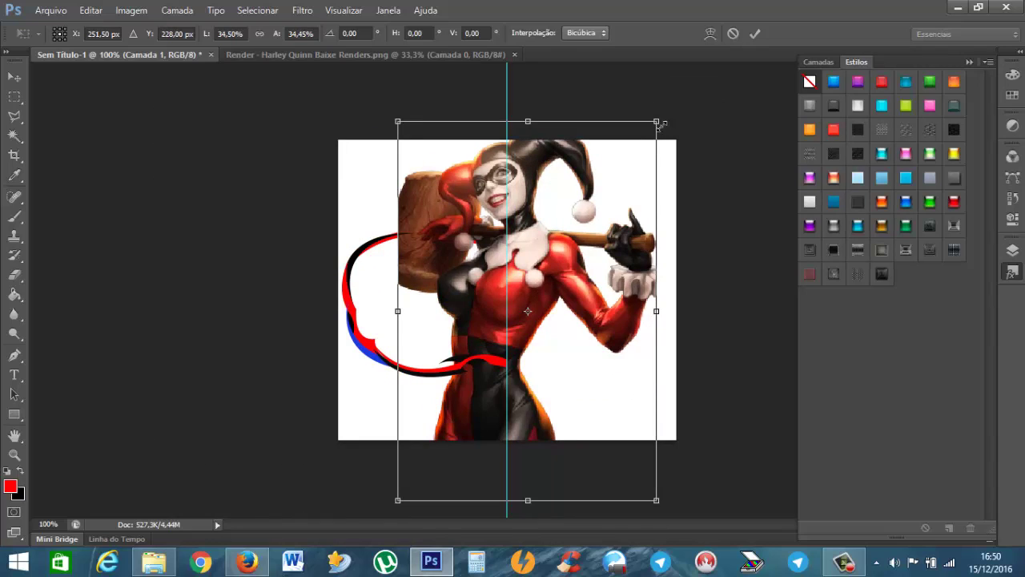
pyautogui.moveTo(660, 123); pyautogui.dragTo(587, 223)
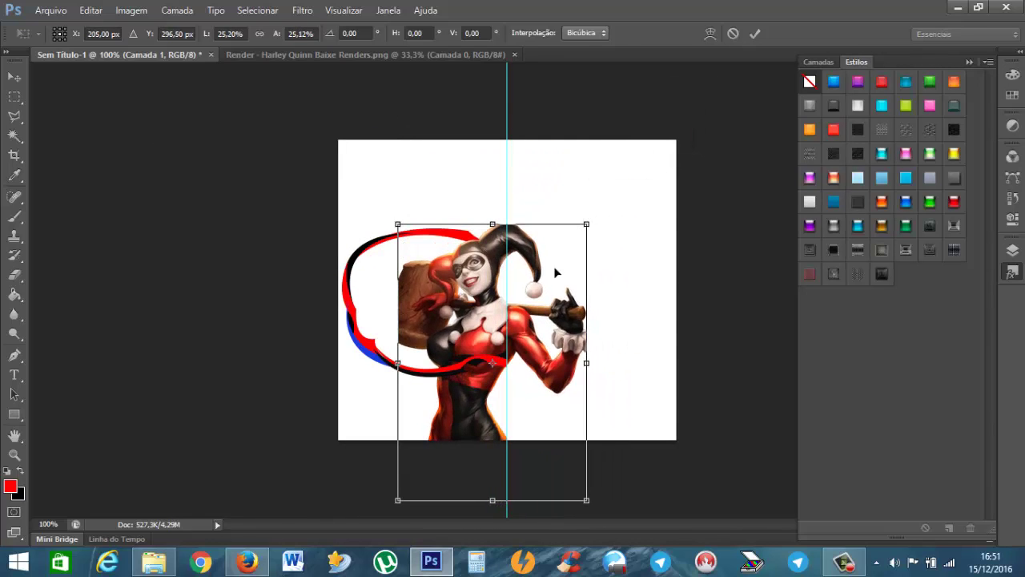
pyautogui.moveTo(573, 267); pyautogui.dragTo(685, 210)
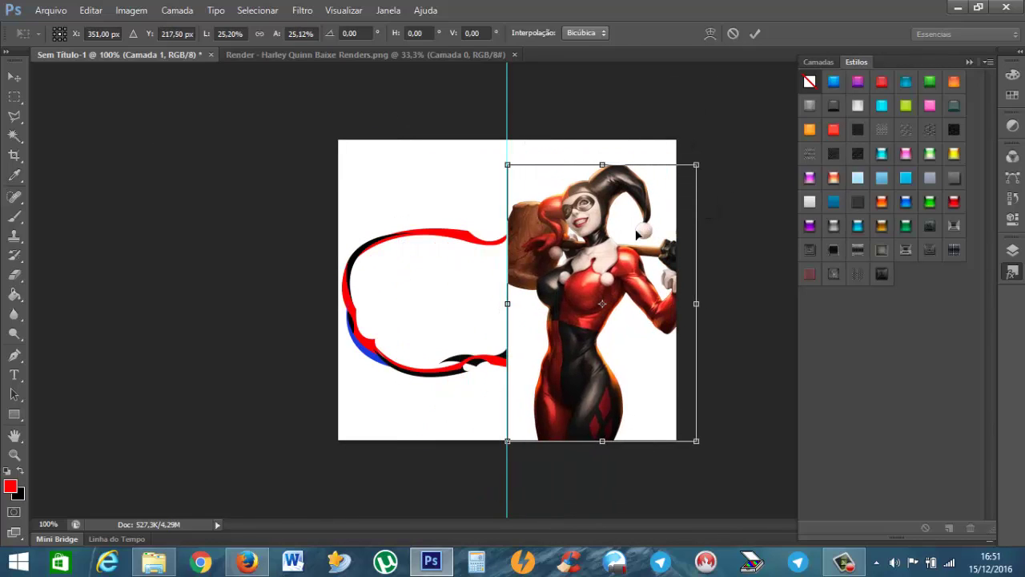
pyautogui.moveTo(621, 237); pyautogui.dragTo(648, 224)
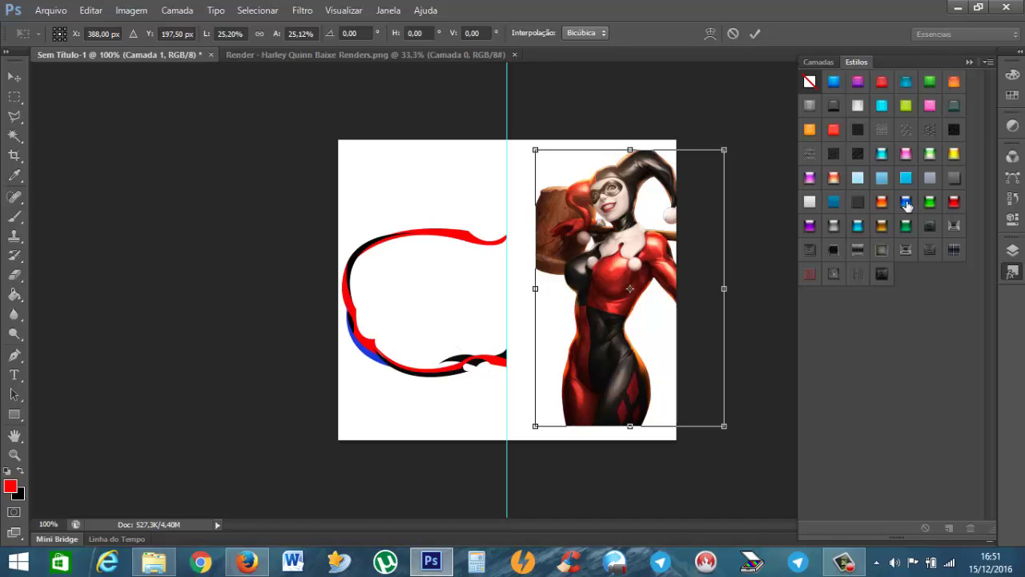
# Apply the render's transform and move its layer Camada 1 above all the shape layers
pyautogui.click(819, 61)
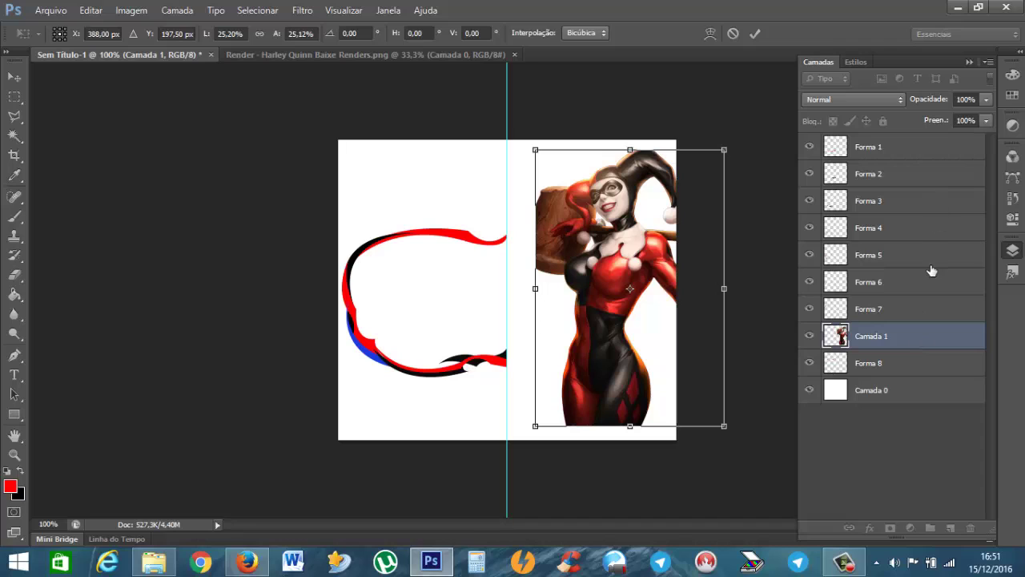
pyautogui.press('Return')
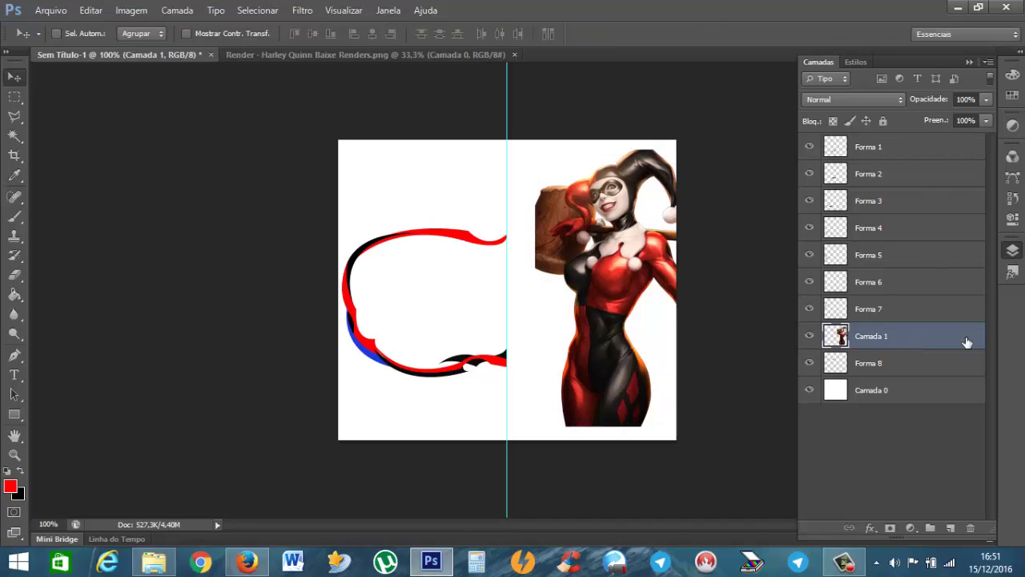
pyautogui.moveTo(966, 337); pyautogui.dragTo(969, 151)
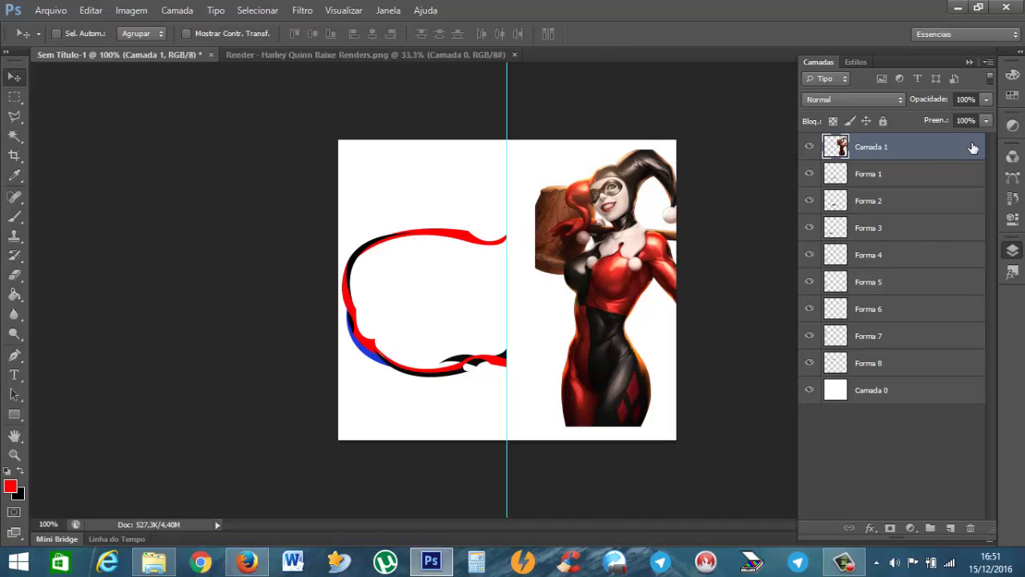
# Try several style presets on layer Forma 1 and settle on the light grey gradient one
pyautogui.click(865, 182)
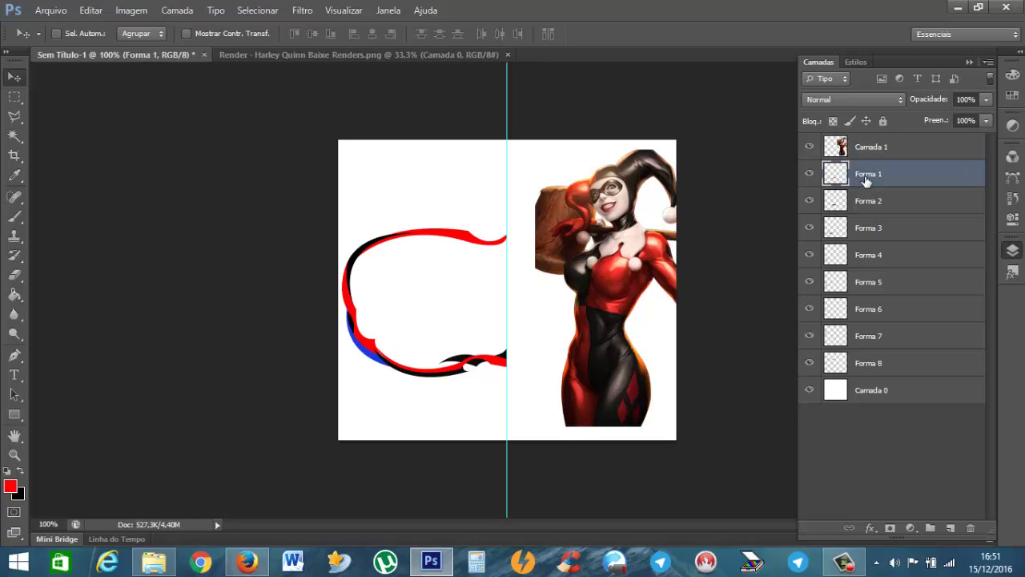
pyautogui.click(857, 63)
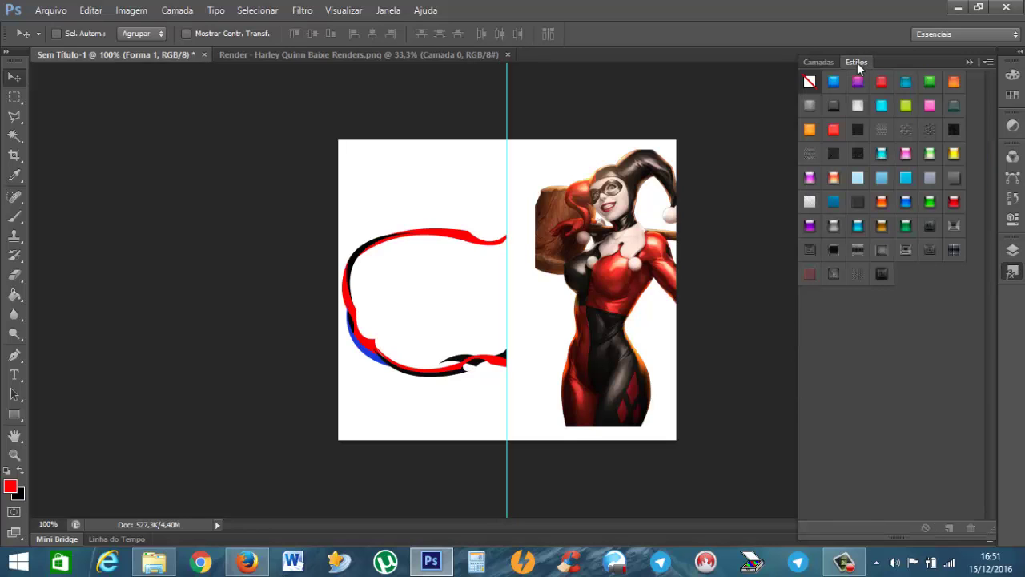
pyautogui.click(810, 279)
pyautogui.click(816, 255)
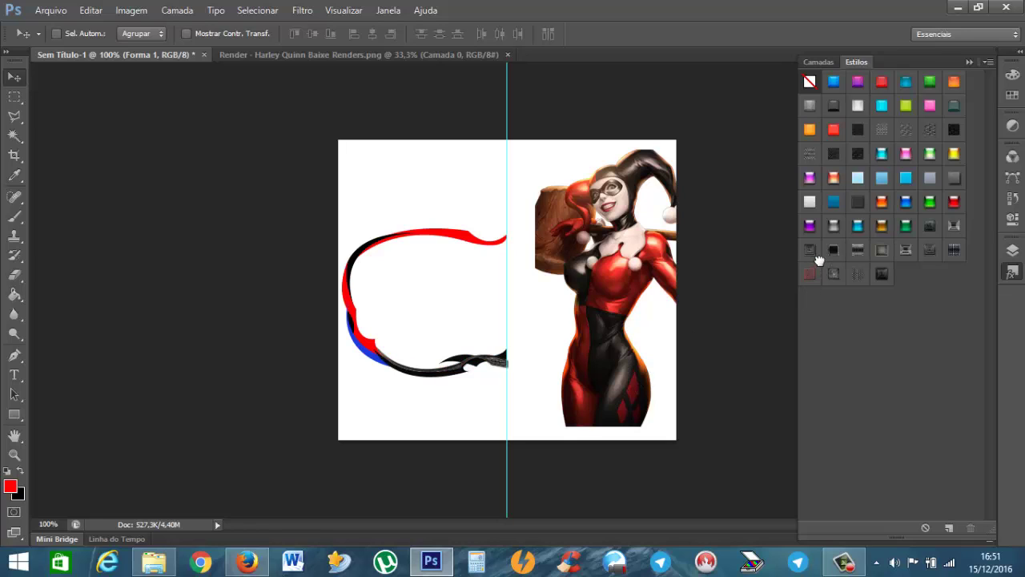
pyautogui.click(815, 228)
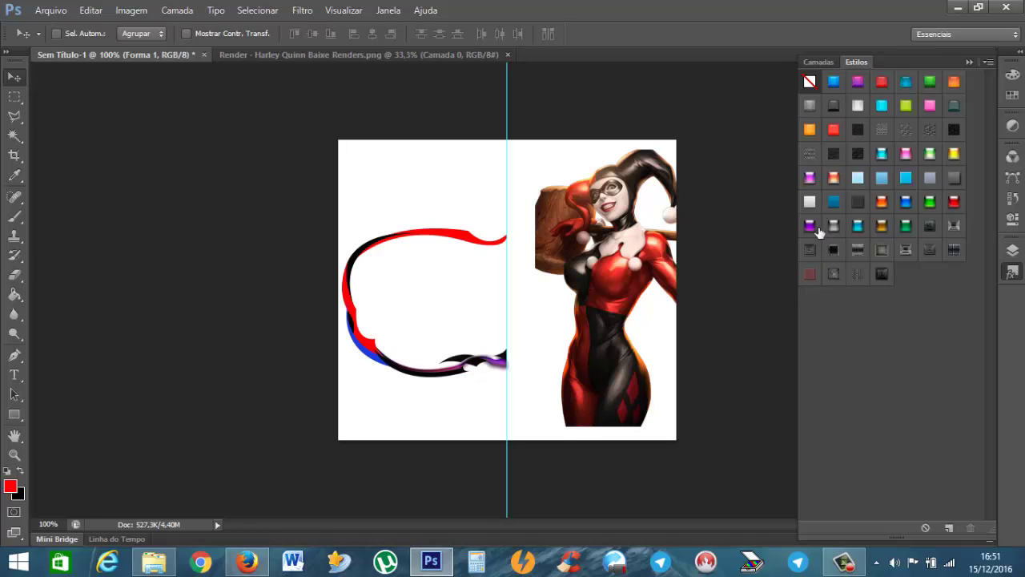
pyautogui.click(812, 202)
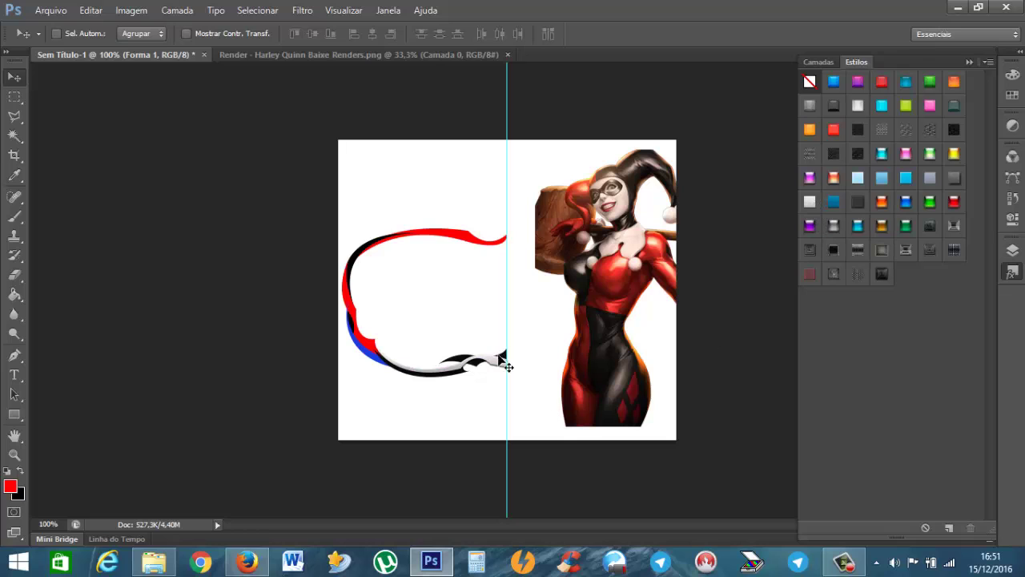
# Open the layer style settings of Forma 1 and turn off its Sombra Projetada effect
pyautogui.click(831, 63)
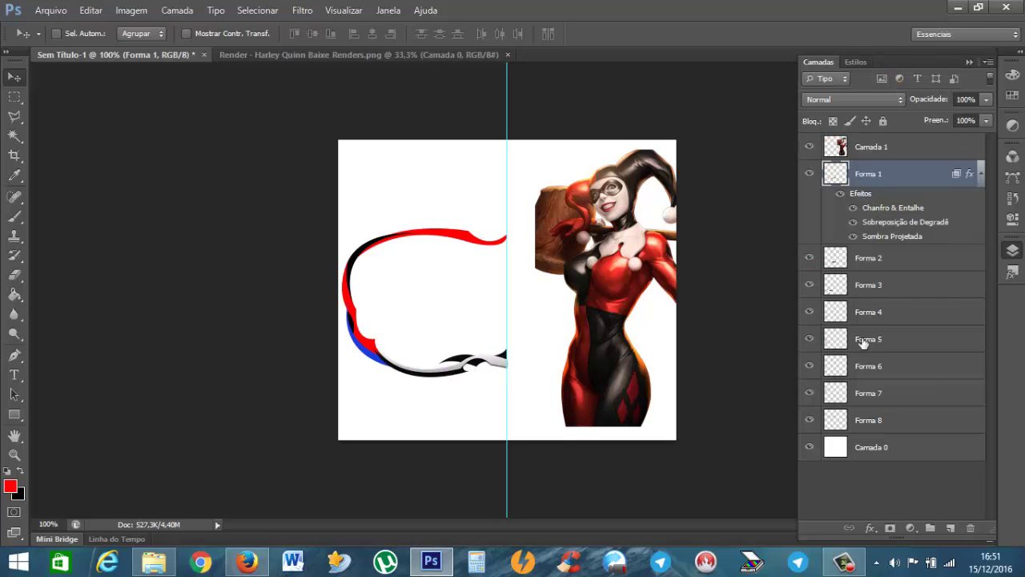
pyautogui.click(855, 62)
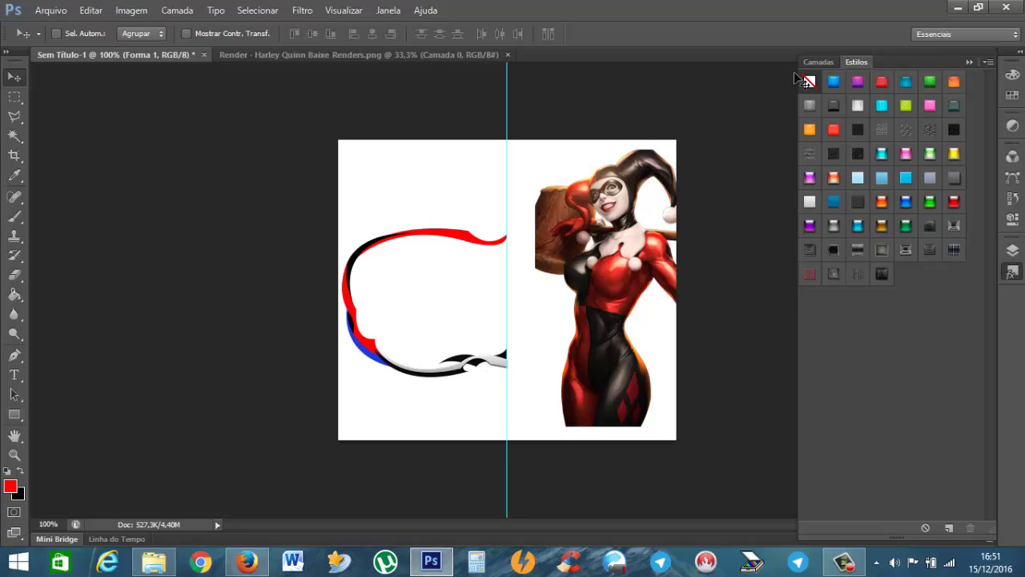
pyautogui.click(818, 60)
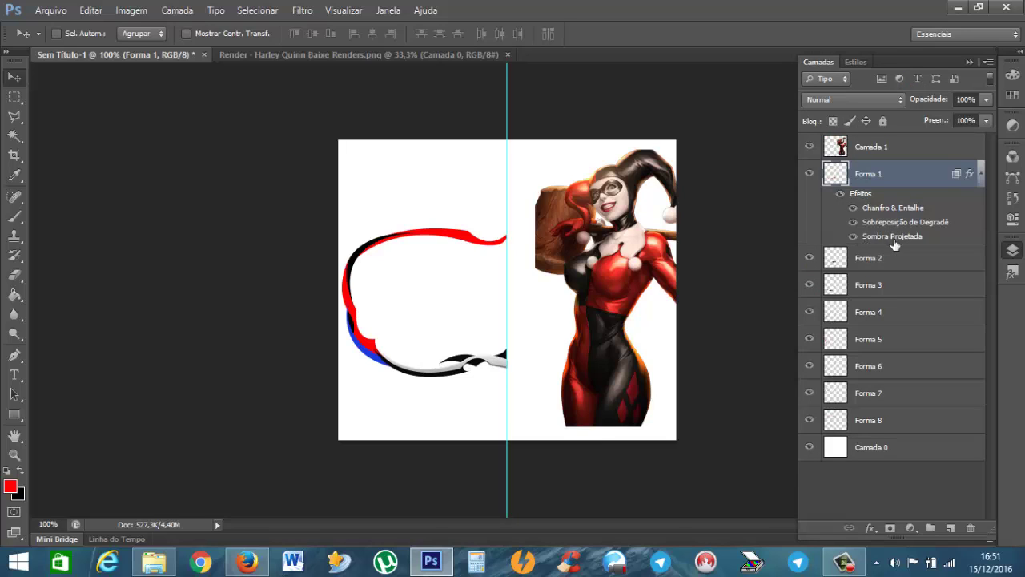
pyautogui.doubleClick(863, 200)
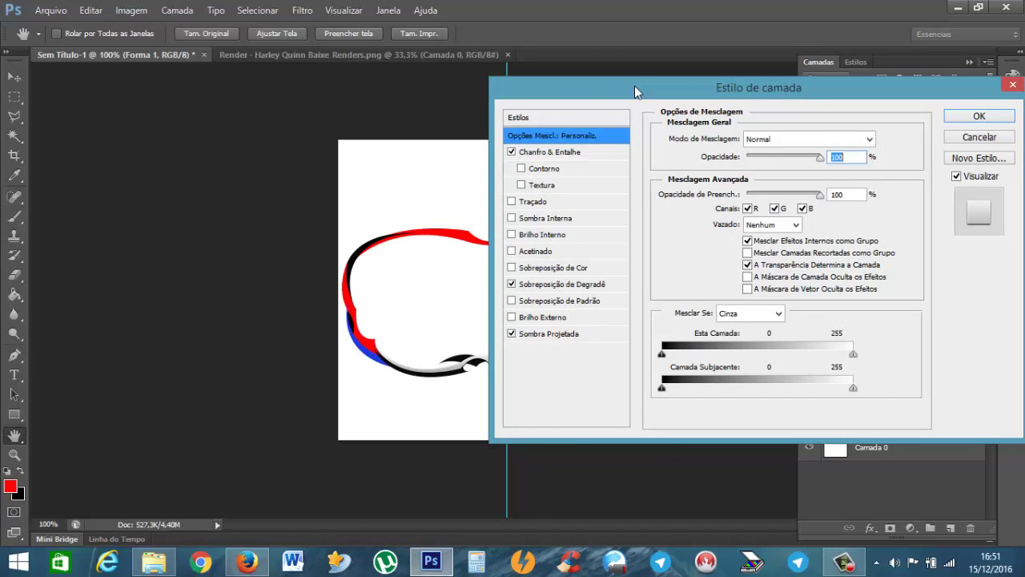
pyautogui.moveTo(634, 86); pyautogui.dragTo(569, 51)
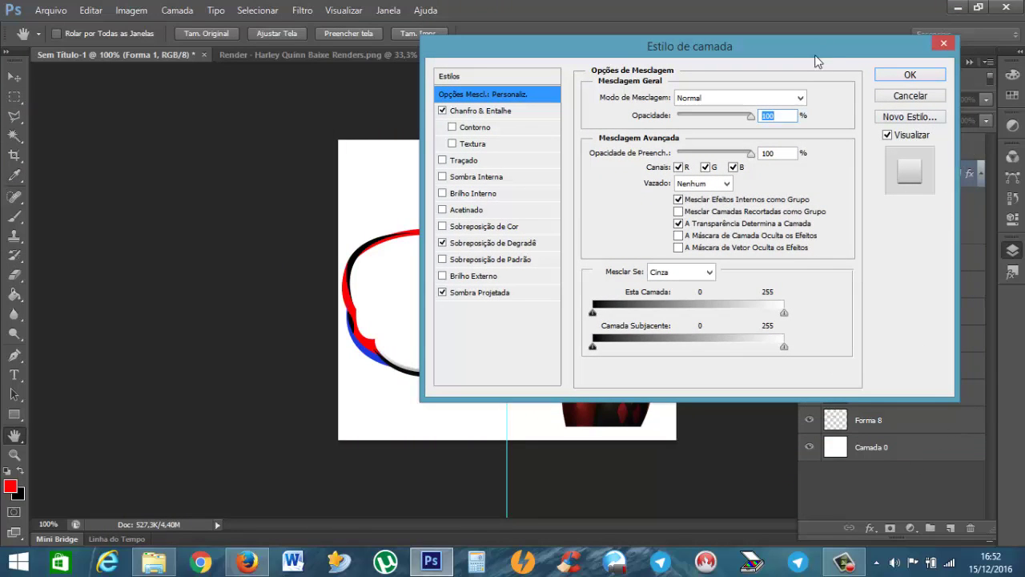
pyautogui.moveTo(817, 62); pyautogui.dragTo(891, 67)
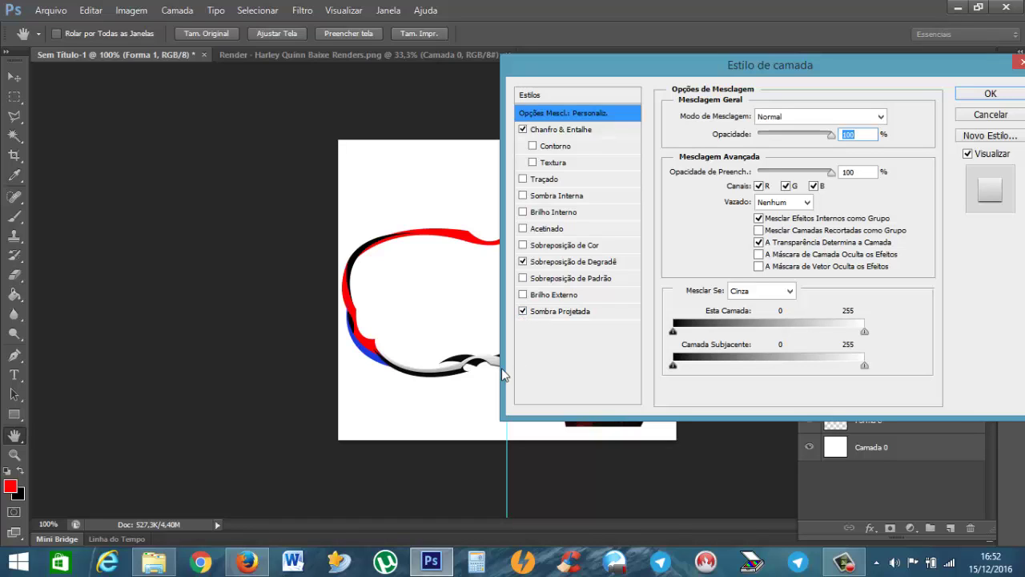
pyautogui.click(525, 313)
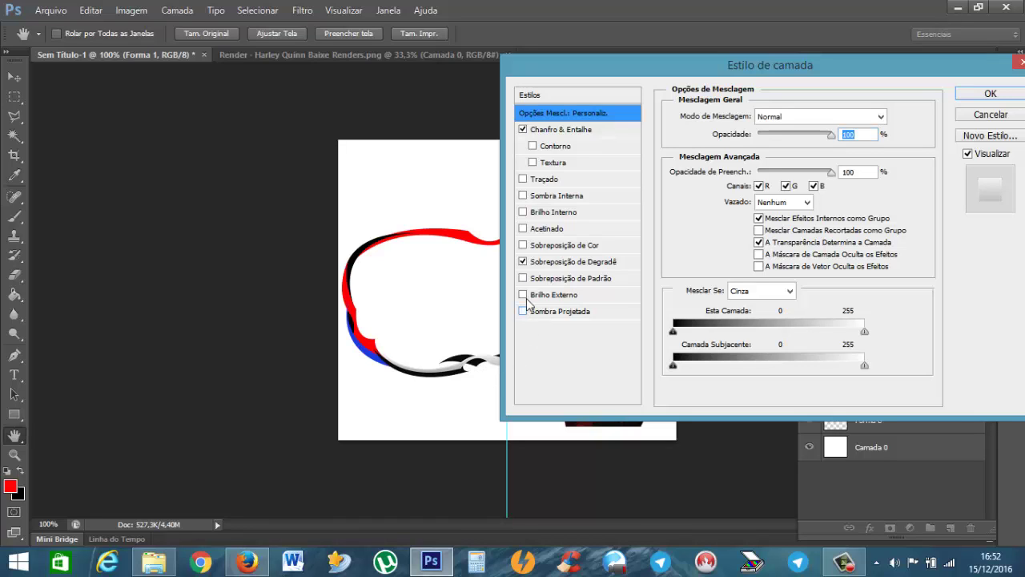
# Add a black 1 px Traçado effect with its position set to Interna to Forma 1
pyautogui.click(541, 180)
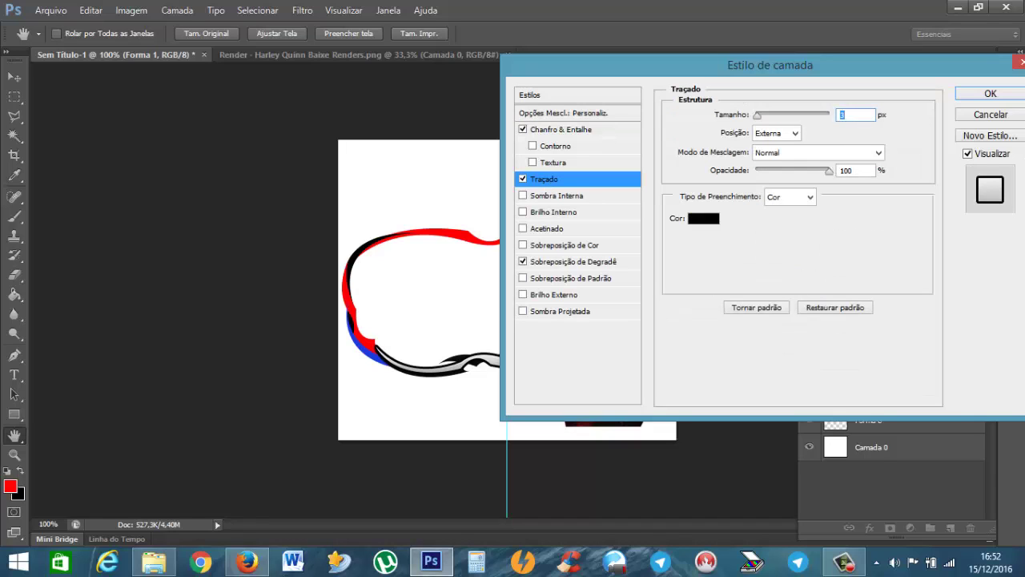
pyautogui.write('1')
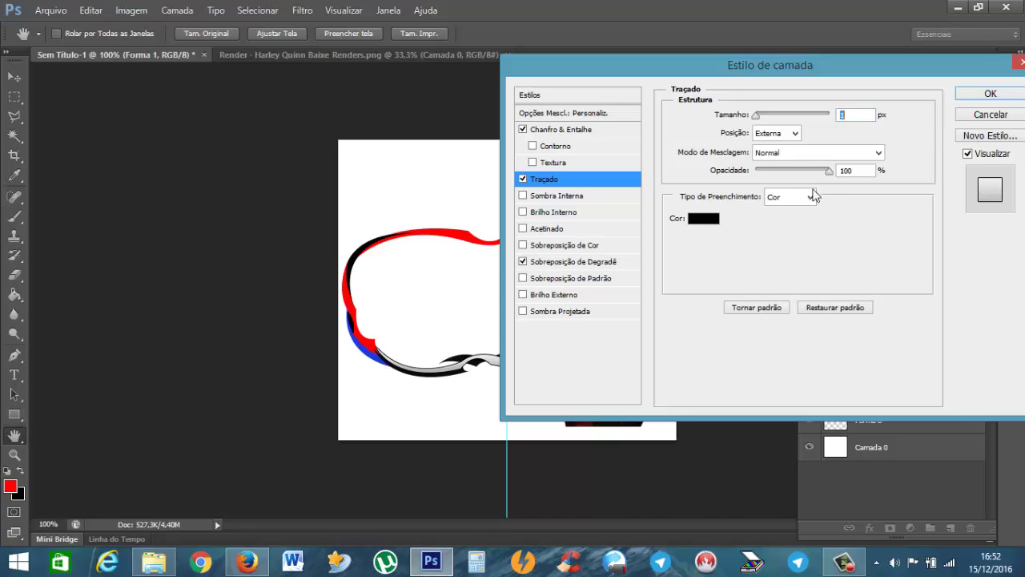
pyautogui.click(766, 136)
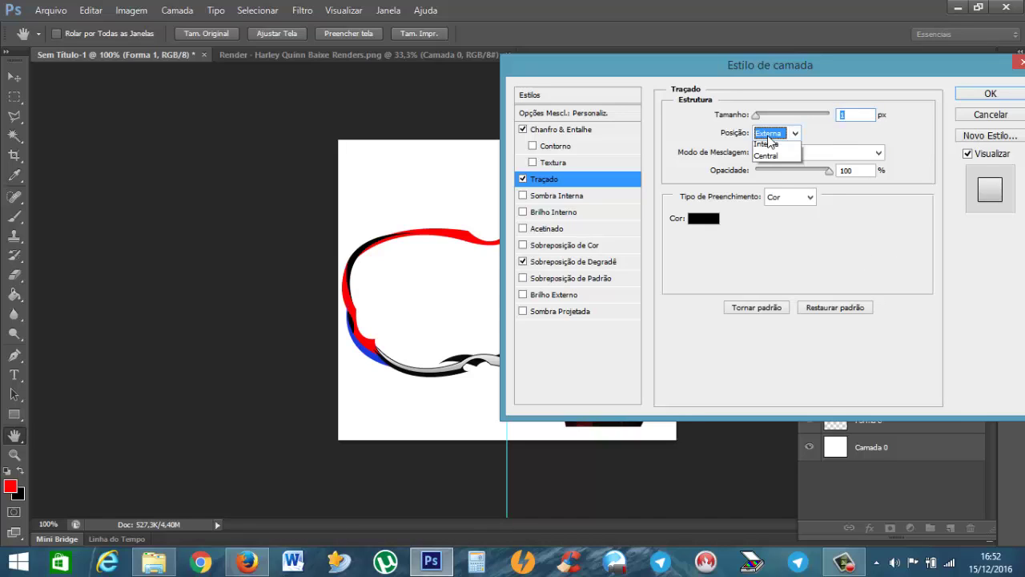
pyautogui.click(771, 153)
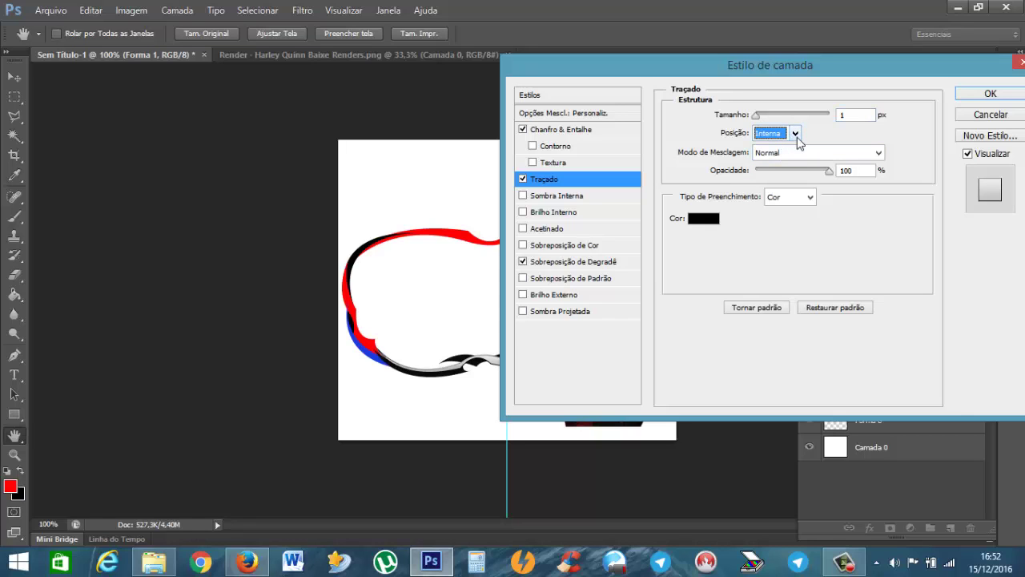
pyautogui.click(993, 94)
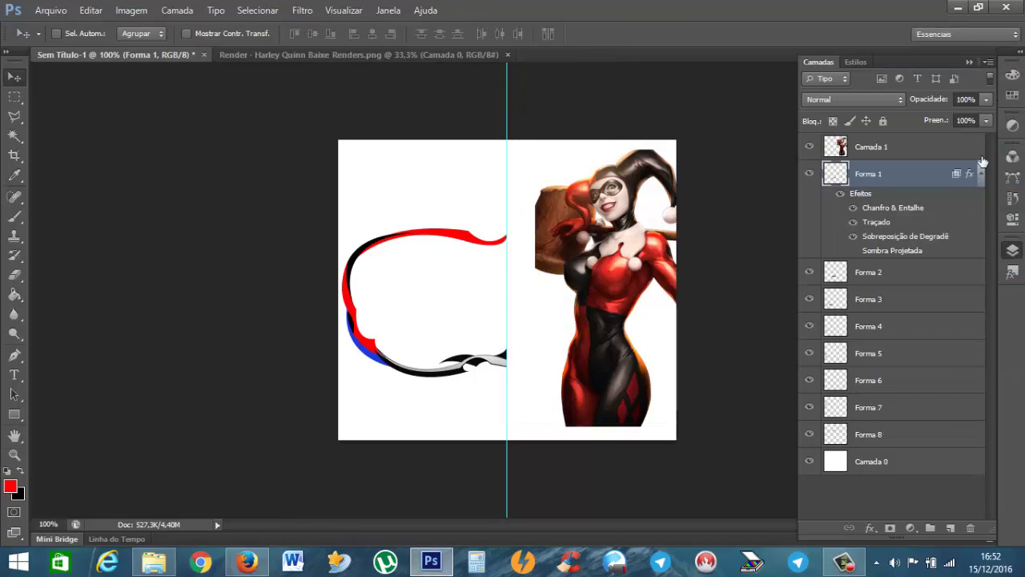
# Collapse the effects list of Forma 1 and apply the glossy dark red style preset to layer Forma 2
pyautogui.click(983, 174)
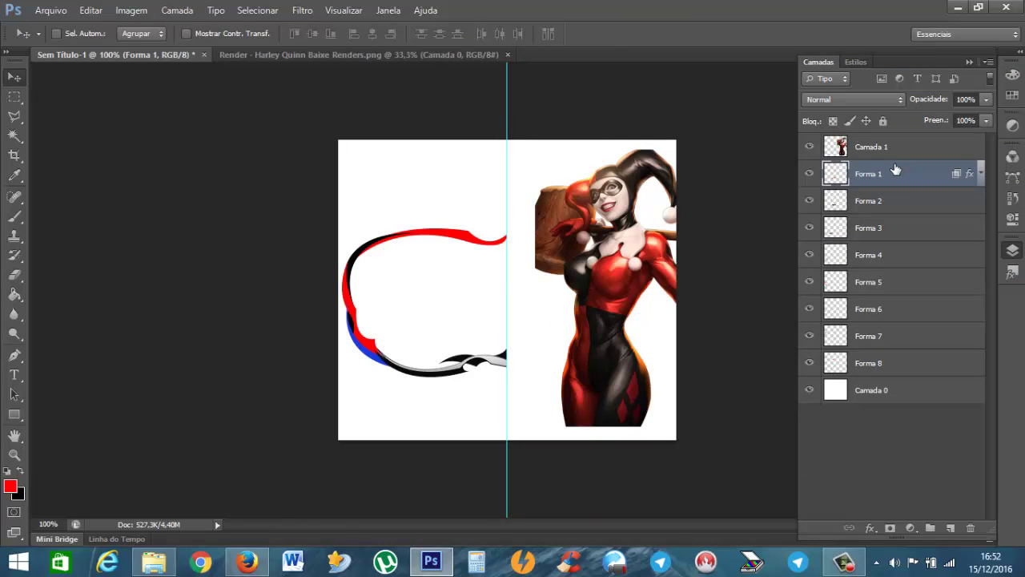
pyautogui.click(874, 202)
pyautogui.click(856, 62)
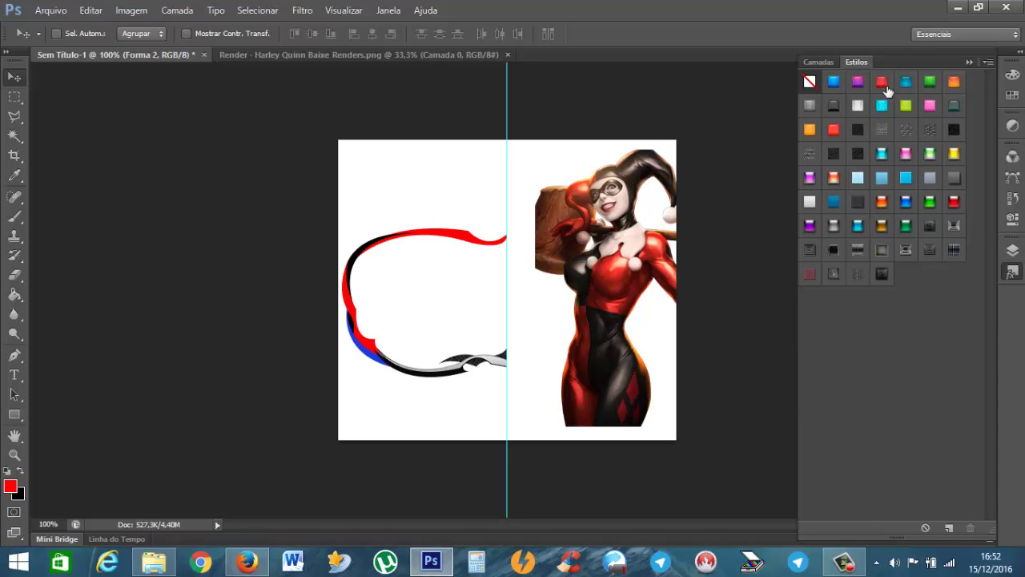
pyautogui.click(954, 202)
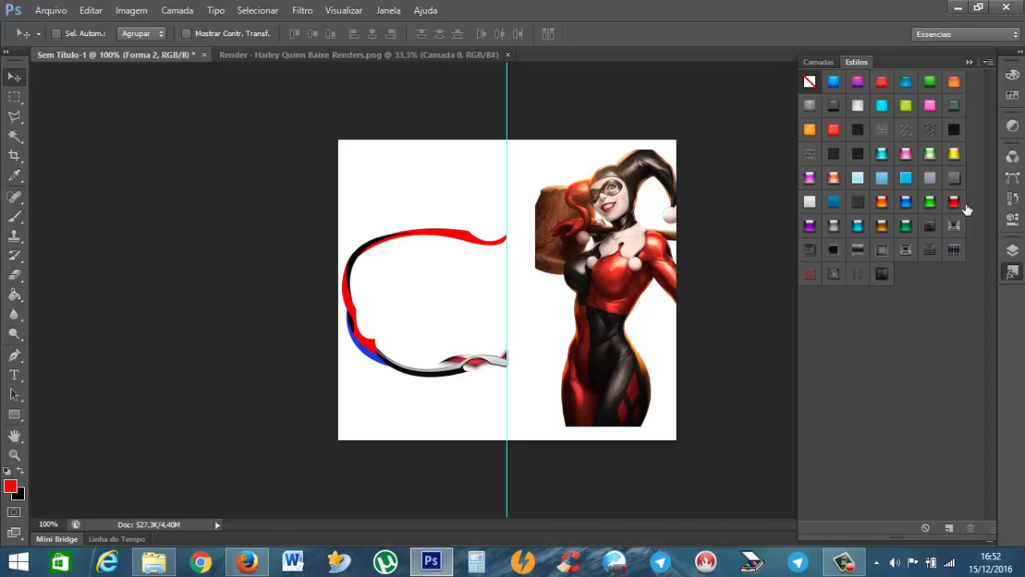
# Try several dark style presets on layer Forma 2 and settle on the glossy black one at the end of the presets
pyautogui.click(841, 158)
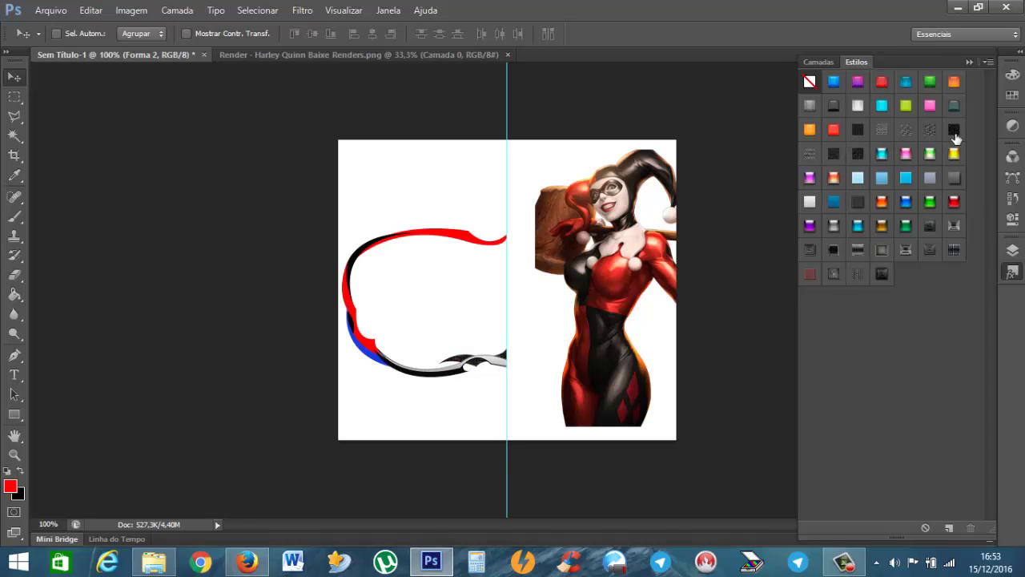
pyautogui.click(885, 277)
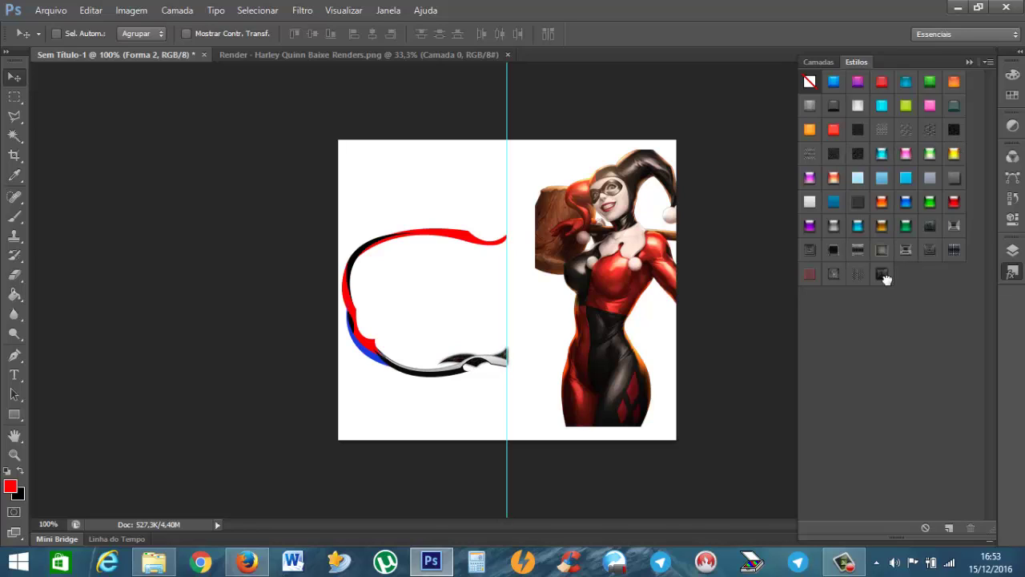
pyautogui.click(929, 233)
pyautogui.click(891, 278)
# Hide the Brilho Externo effect of layer Forma 2 and collapse its effects list
pyautogui.click(825, 62)
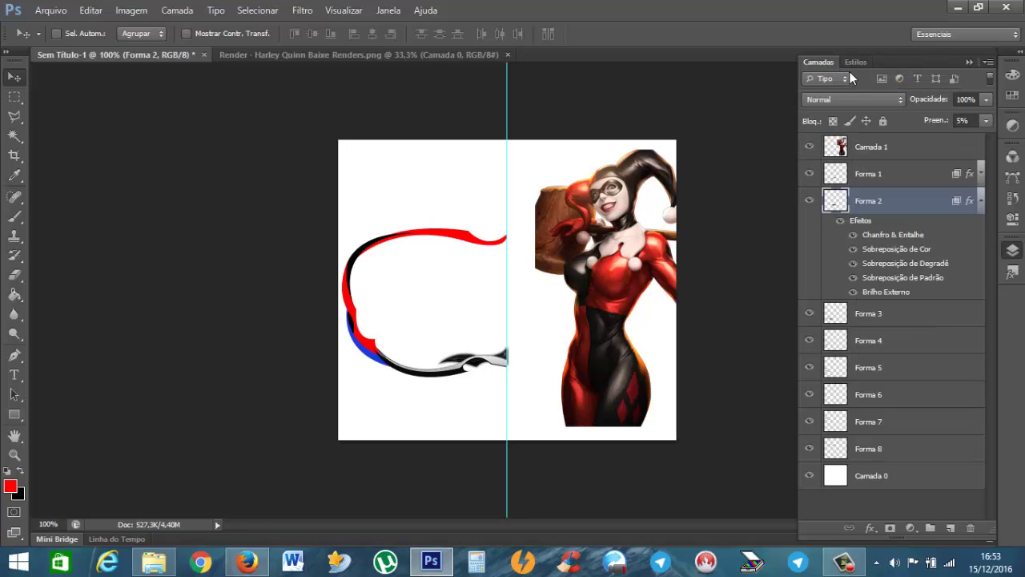
pyautogui.click(853, 291)
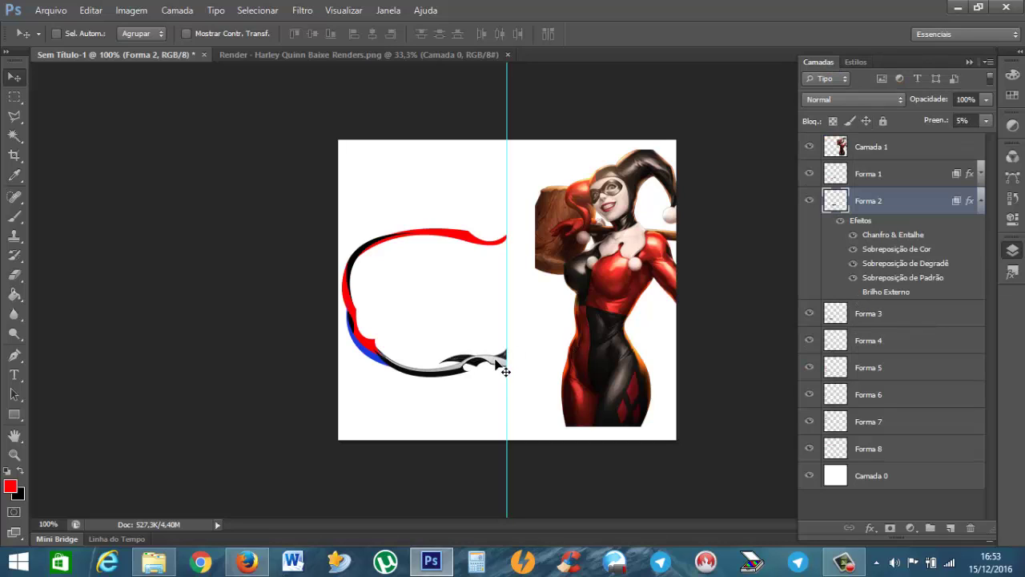
pyautogui.click(983, 202)
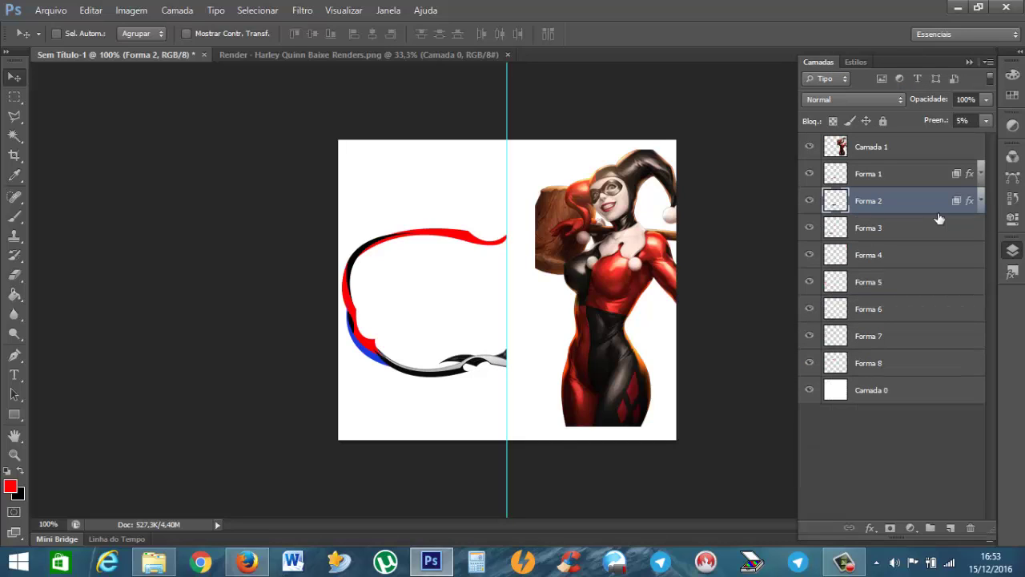
# Toggle the visibility of layer Forma 3 off and on to identify its shape, and make it the active layer
pyautogui.click(810, 228)
pyautogui.click(810, 229)
pyautogui.click(928, 223)
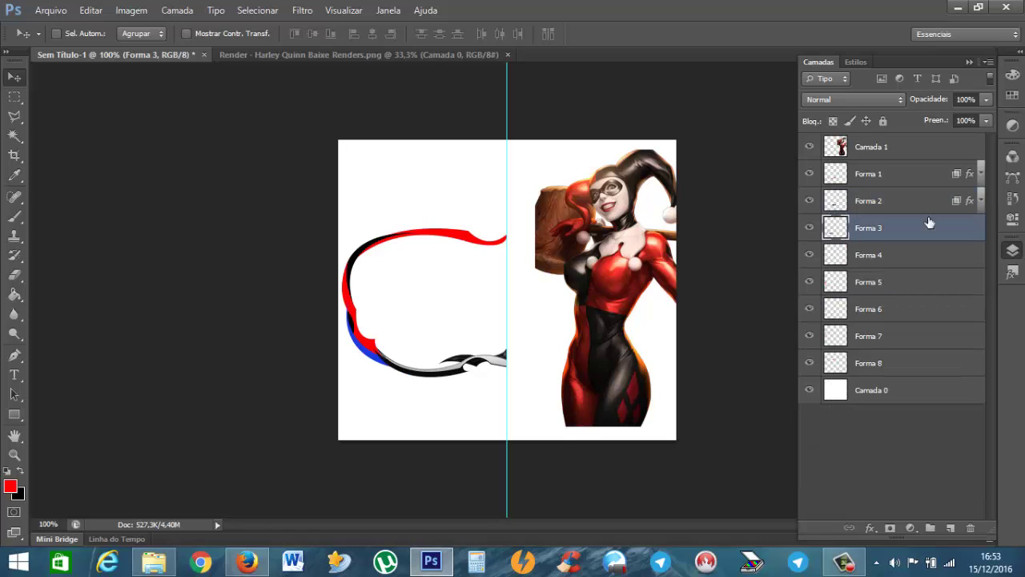
# Apply the glossy red preset style from the first row to the Forma 3 layer and collapse its effects list
pyautogui.click(857, 60)
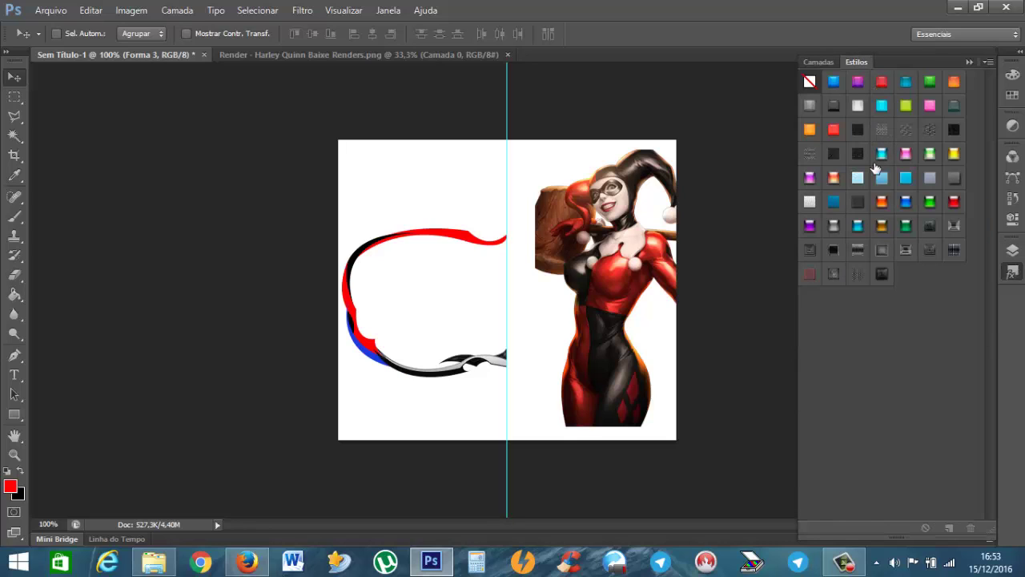
pyautogui.click(885, 87)
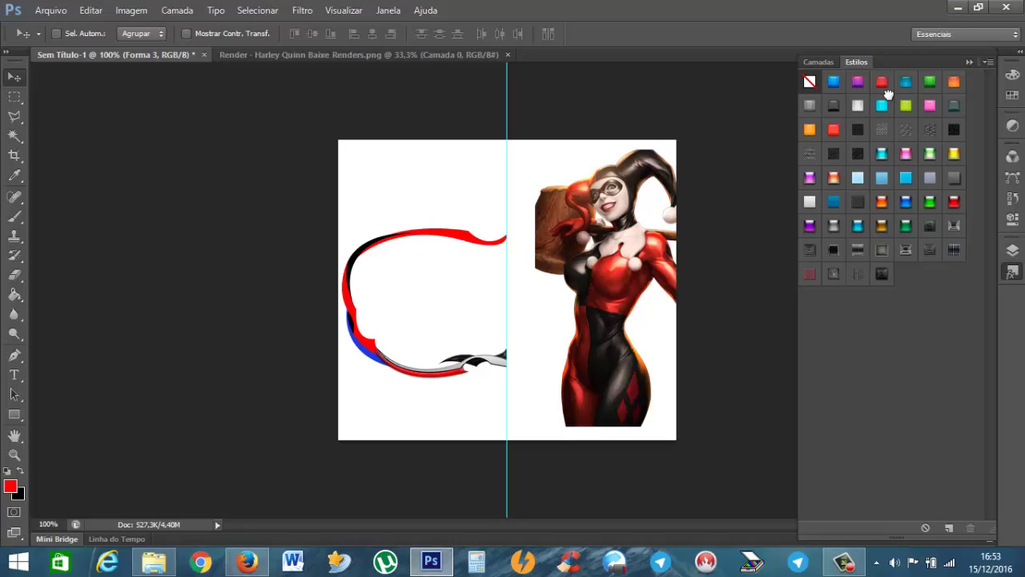
pyautogui.click(830, 63)
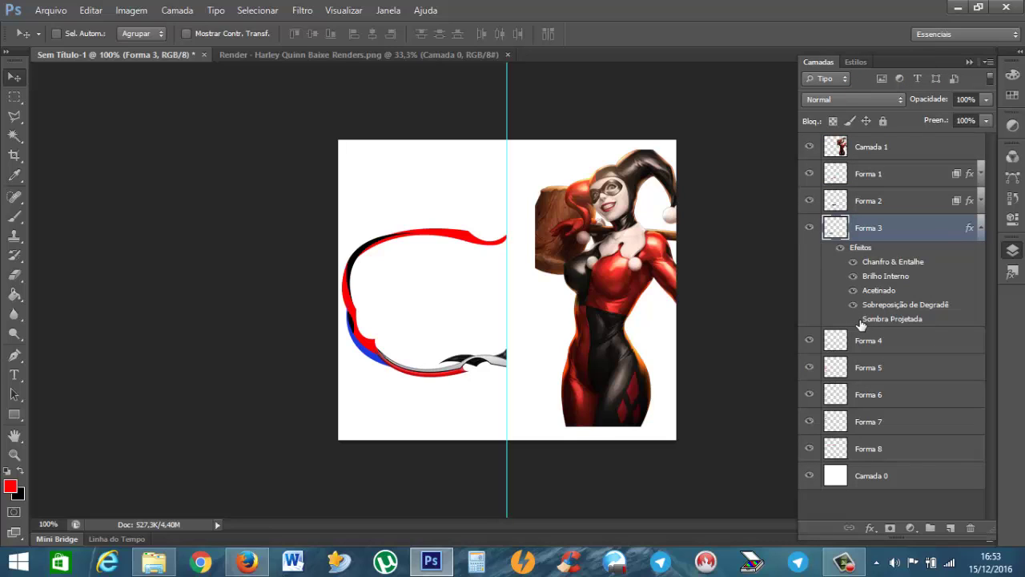
pyautogui.click(981, 228)
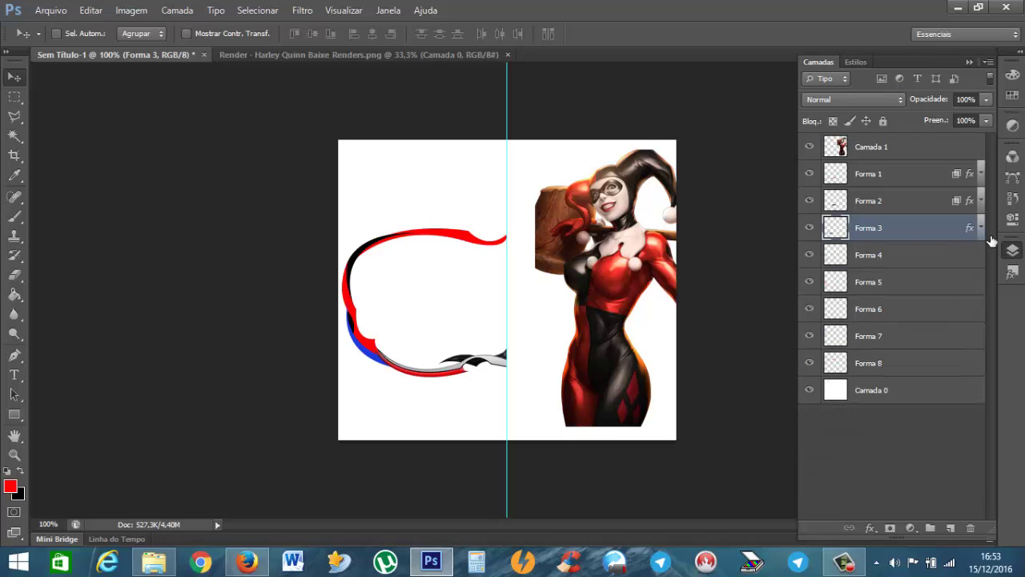
# Try several dark and metallic preset styles on the Forma 5 layer and keep the plain dark grey one
pyautogui.click(886, 255)
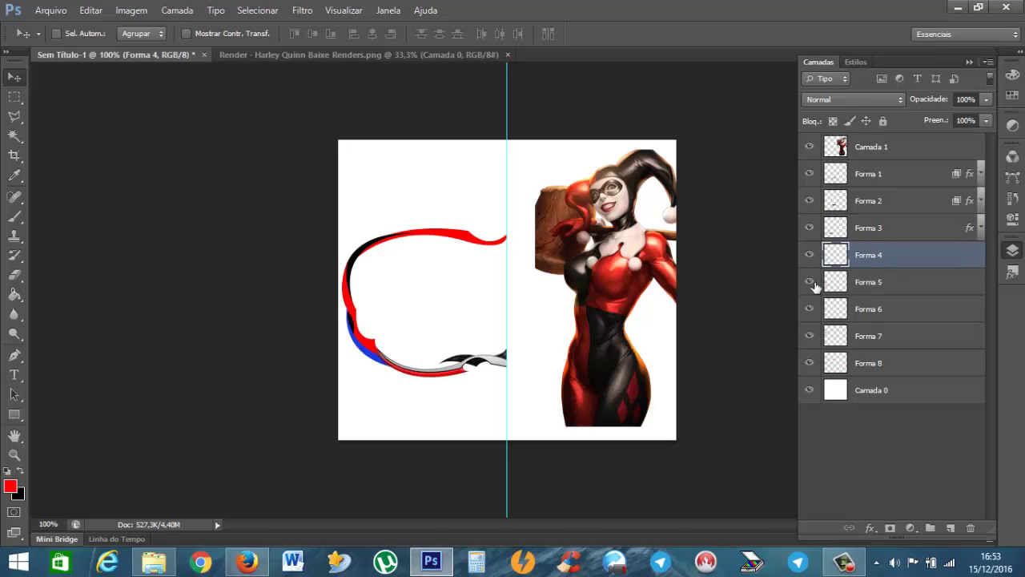
pyautogui.click(878, 284)
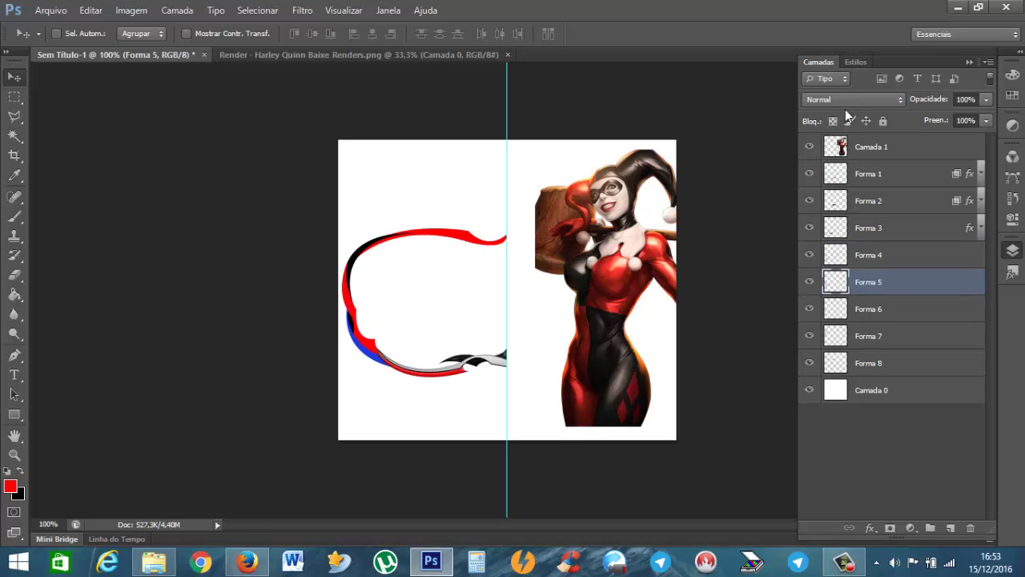
pyautogui.click(855, 61)
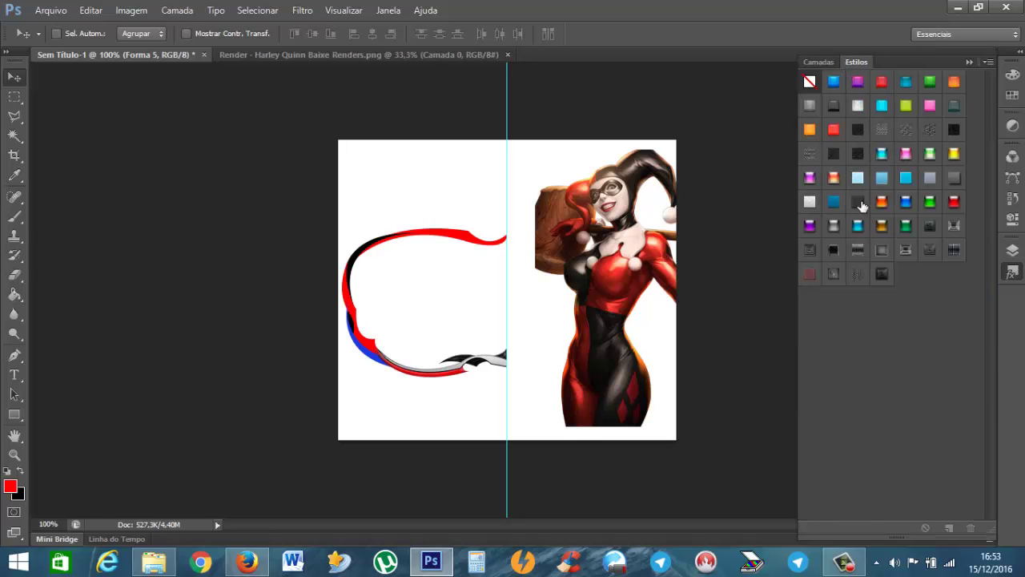
pyautogui.click(811, 251)
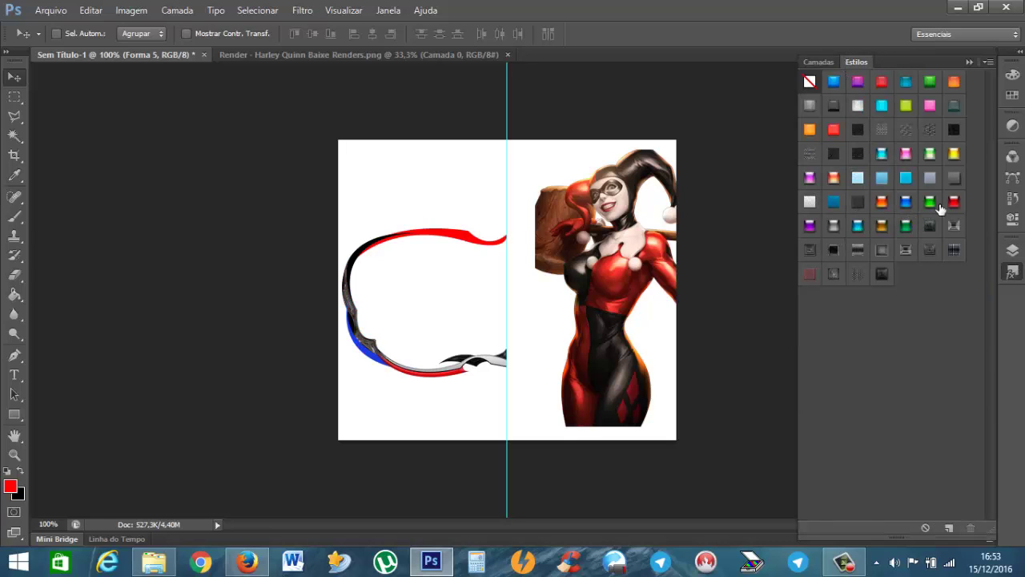
pyautogui.click(959, 180)
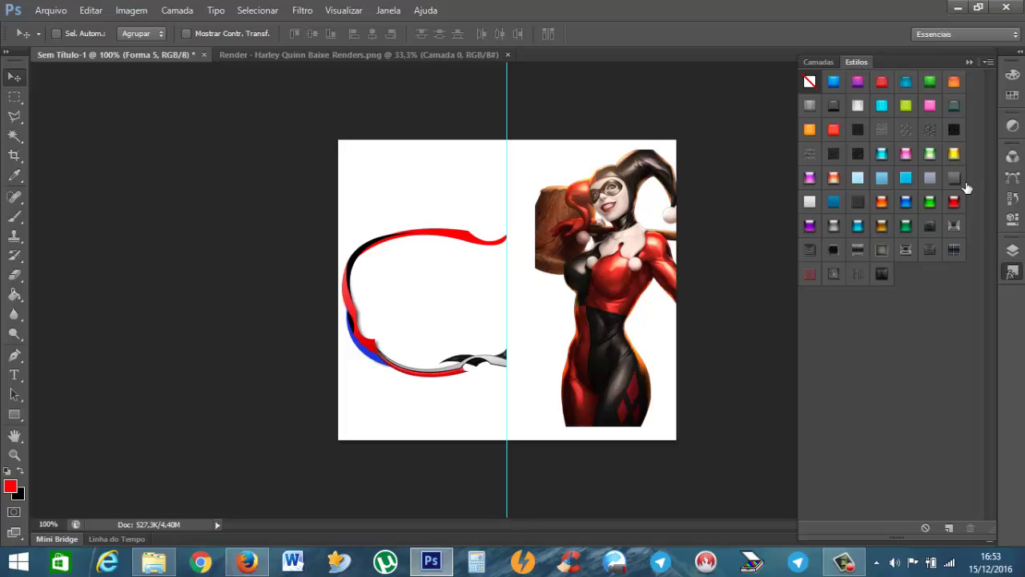
pyautogui.click(935, 228)
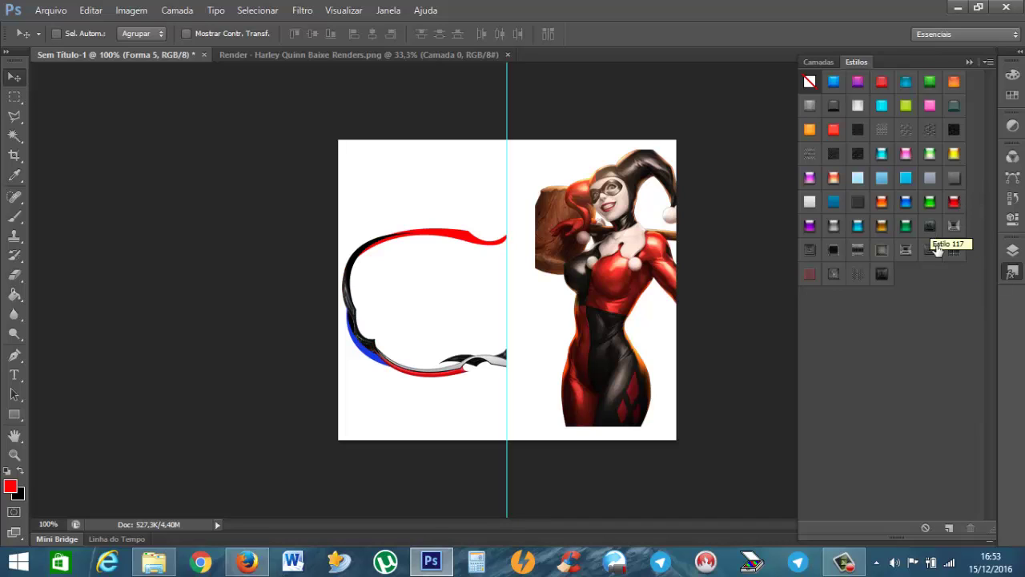
pyautogui.click(940, 253)
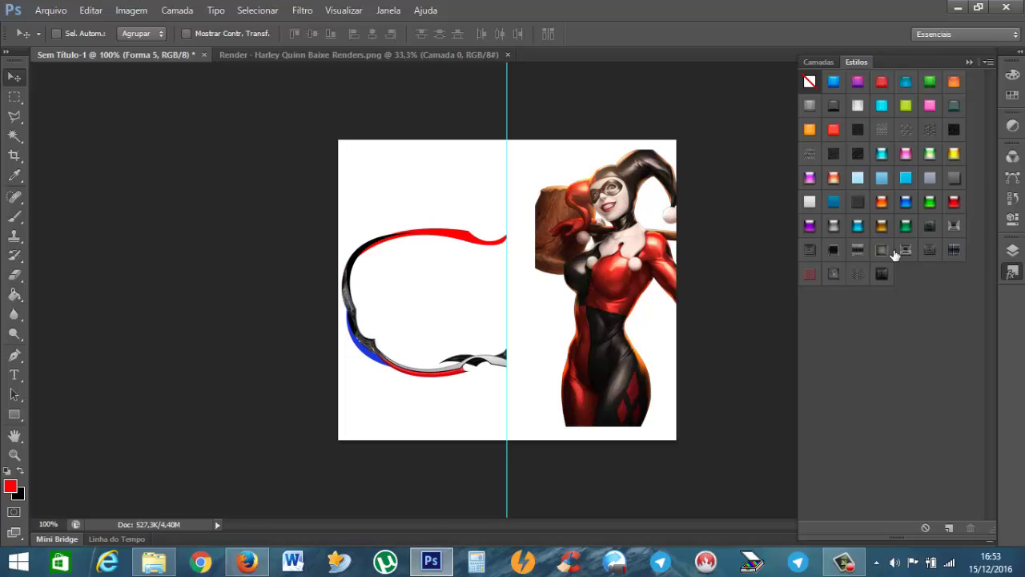
pyautogui.click(865, 207)
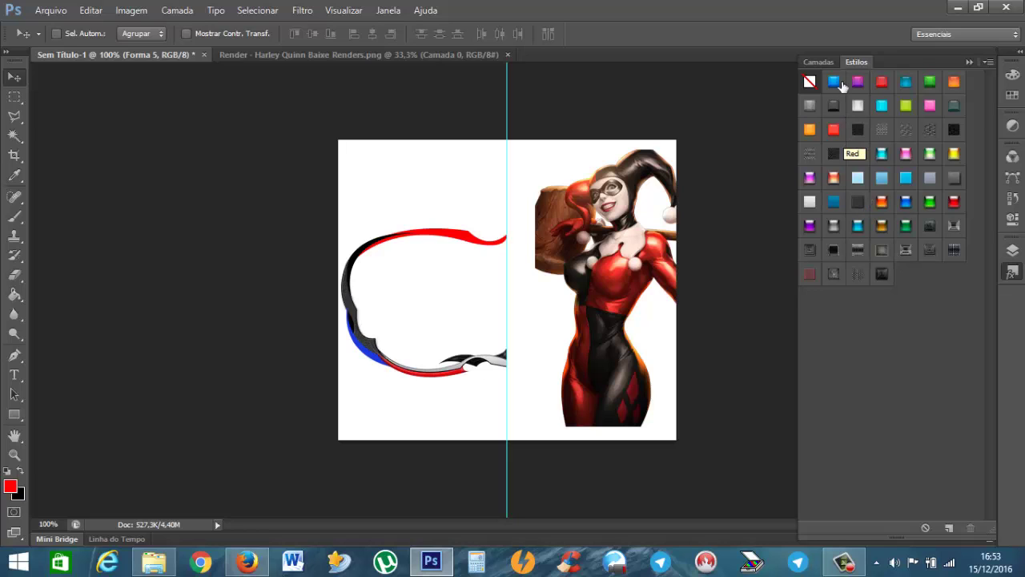
pyautogui.click(821, 62)
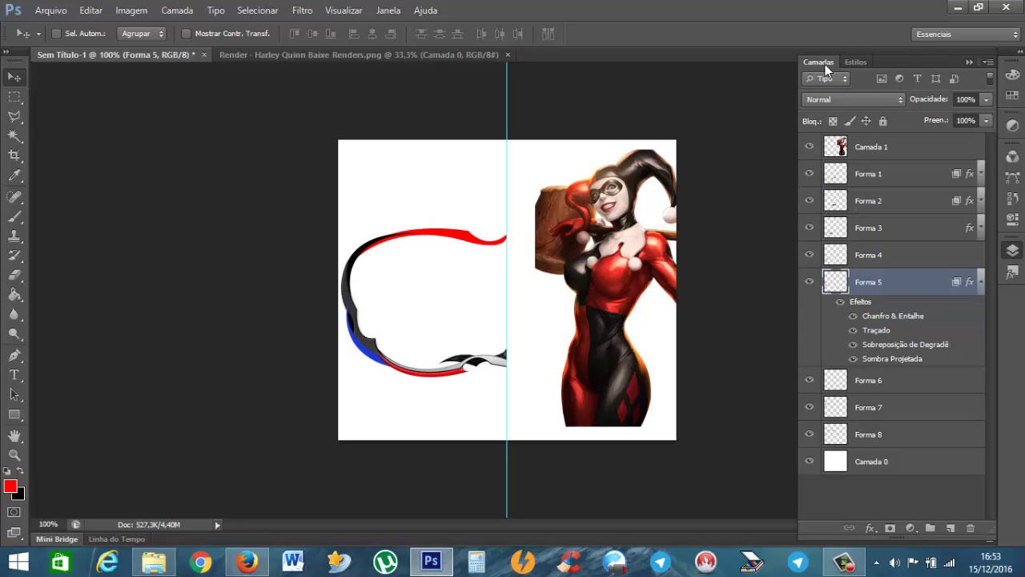
# In Forma 5's layer style, disable the stroke (Traçado) and enable the colour overlay (Sobreposição de Cor)
pyautogui.doubleClick(863, 305)
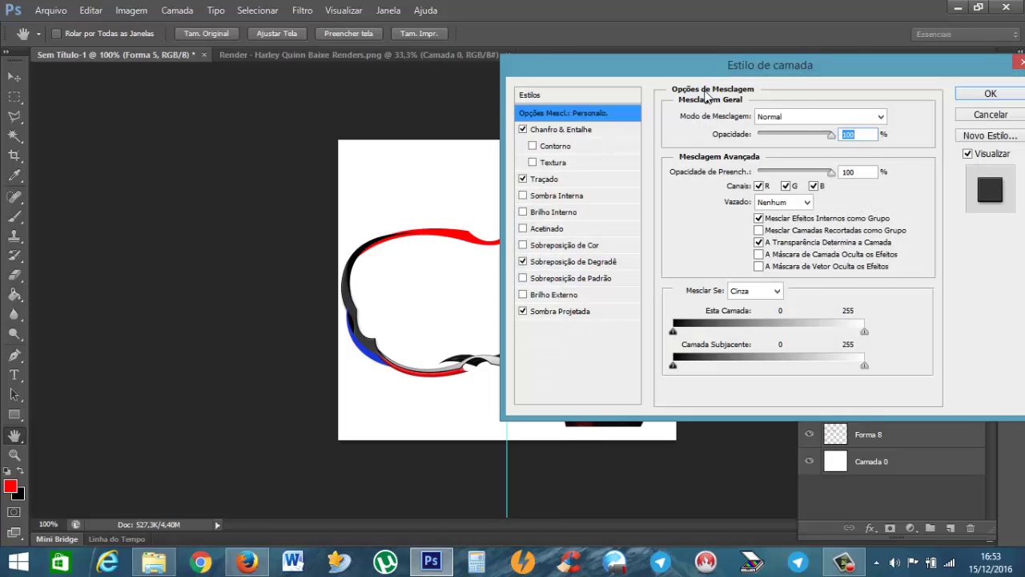
pyautogui.moveTo(690, 70); pyautogui.dragTo(713, 31)
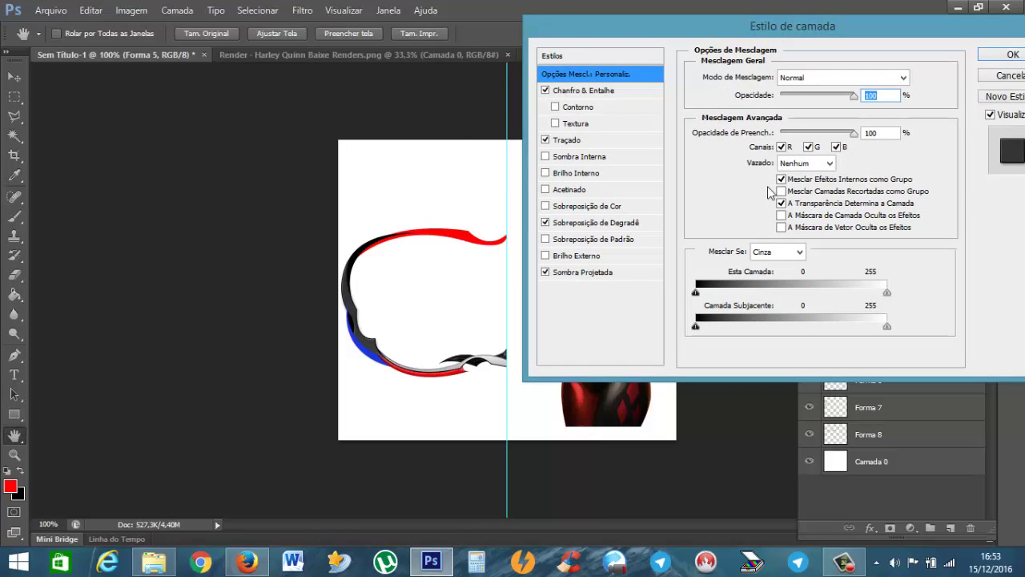
pyautogui.click(551, 141)
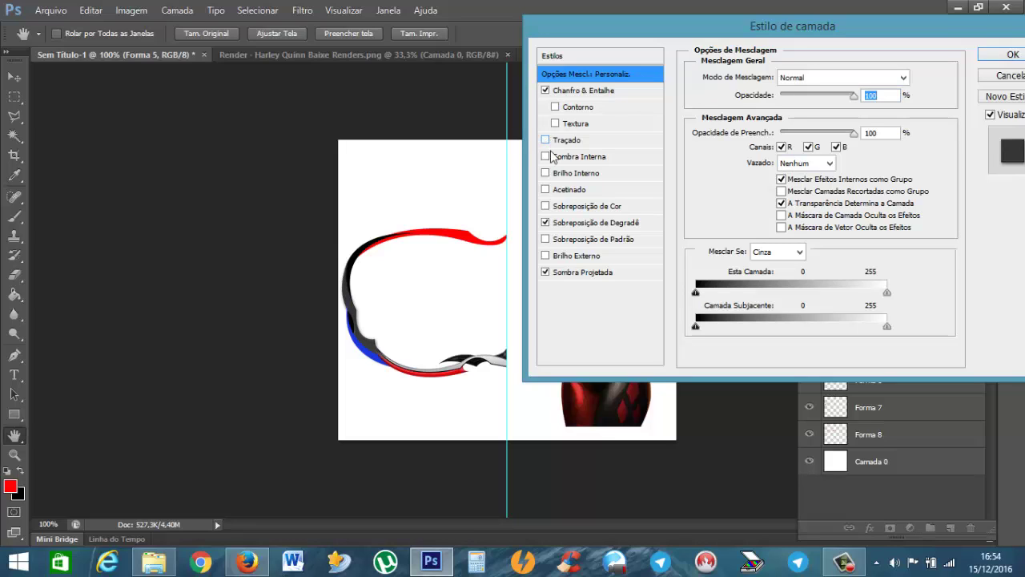
pyautogui.click(570, 208)
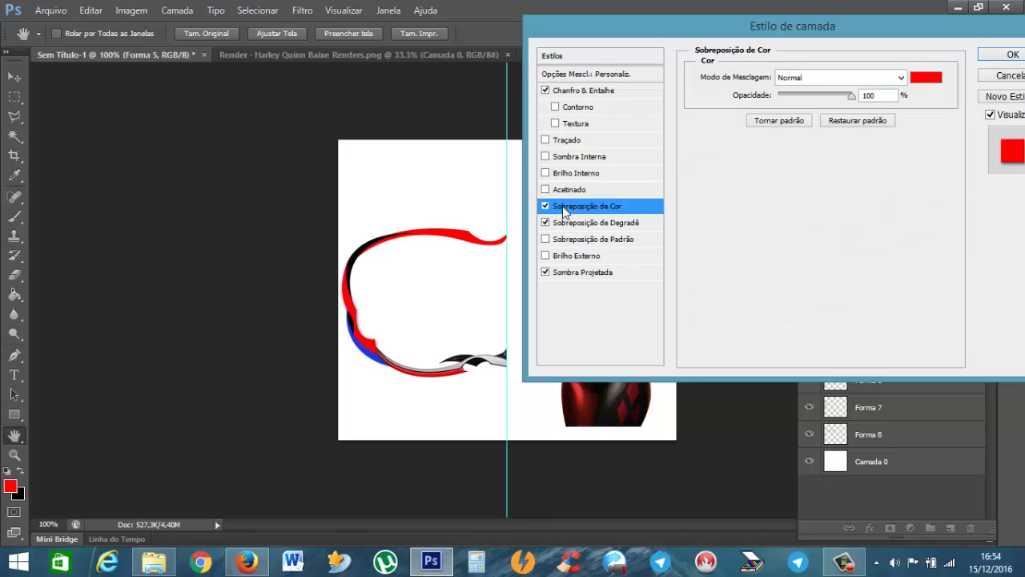
pyautogui.click(930, 82)
pyautogui.click(618, 418)
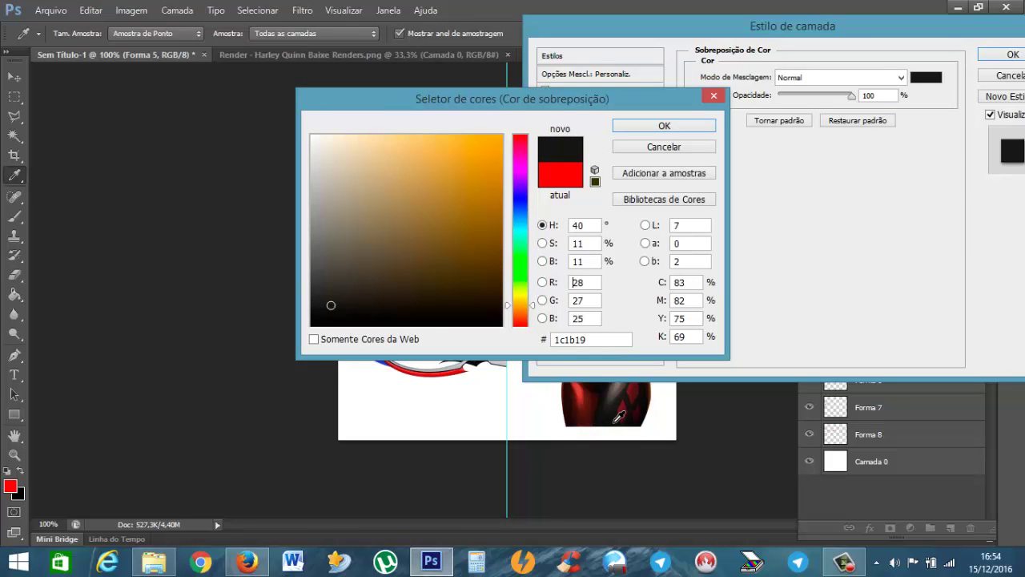
pyautogui.click(713, 95)
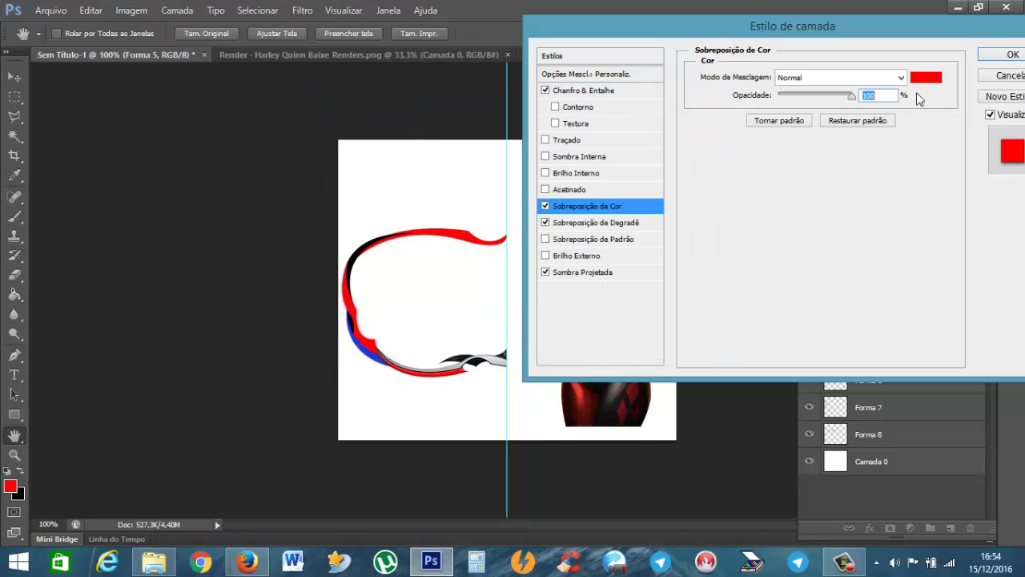
# Set Forma 5's overlay colour to the dark red 361312 sampled from the character's suit
pyautogui.click(927, 80)
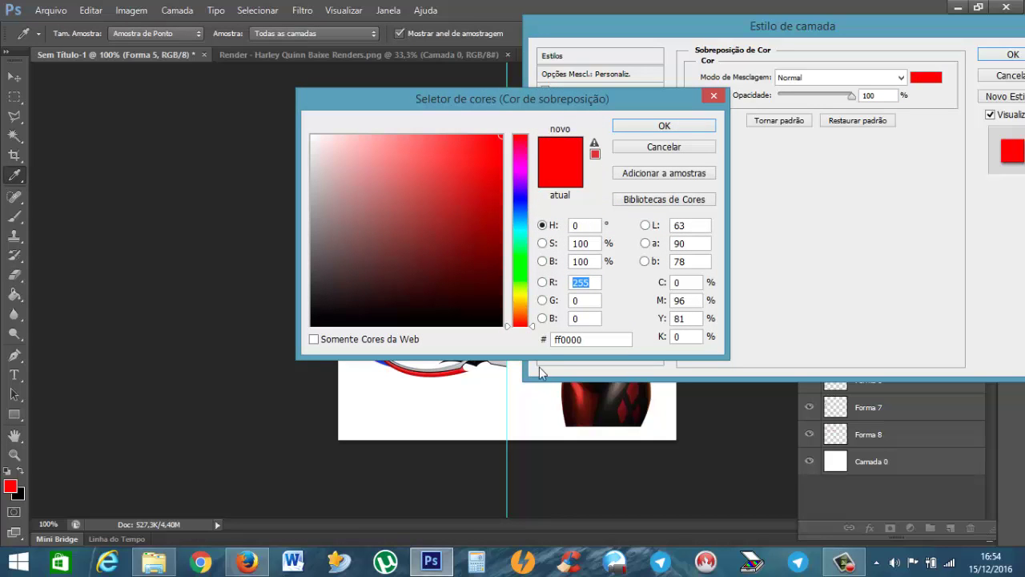
pyautogui.click(589, 403)
pyautogui.moveTo(589, 403); pyautogui.dragTo(605, 405)
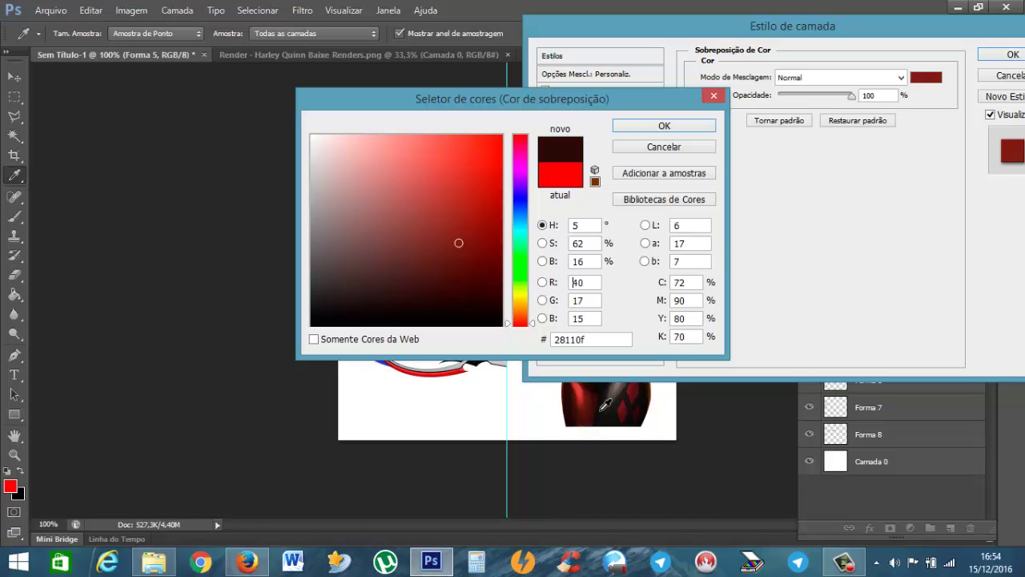
pyautogui.click(595, 399)
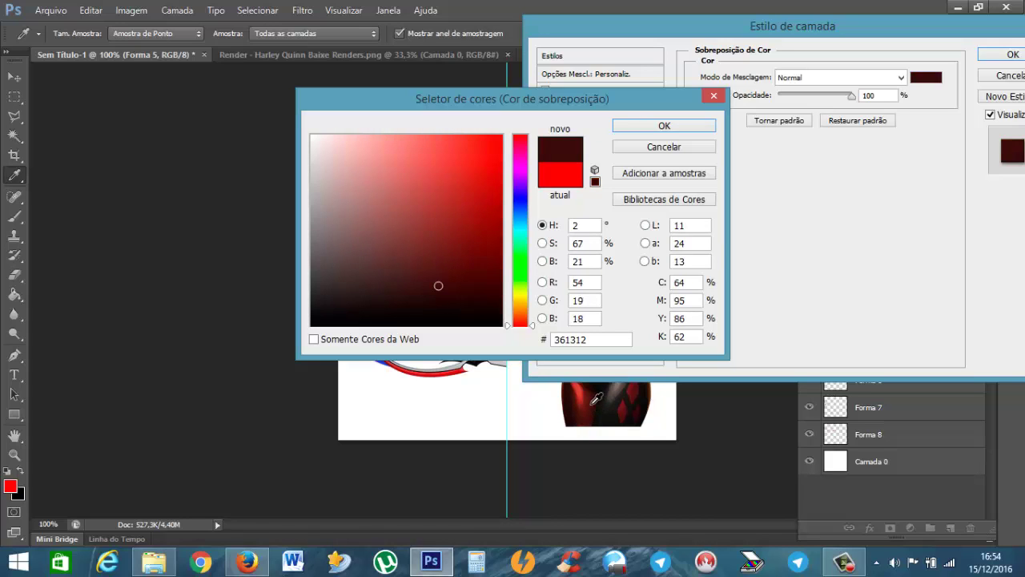
pyautogui.click(621, 128)
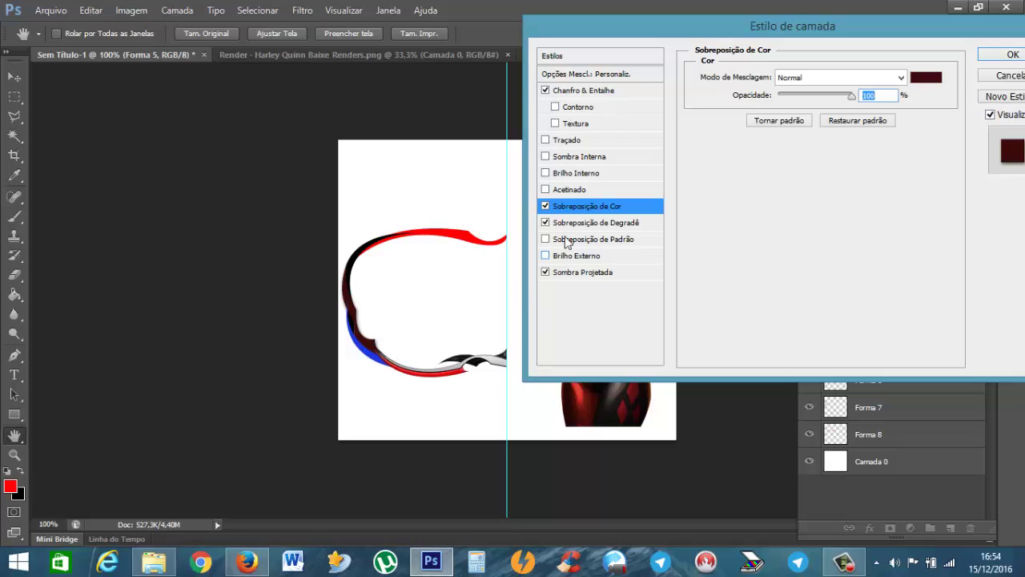
# Sample different tones from the character's suit and set Forma 5's overlay colour to the near-black 151515
pyautogui.moveTo(850, 96)
pyautogui.mouseDown()
pyautogui.moveTo(830, 99)
pyautogui.moveTo(862, 95)
pyautogui.mouseUp()
pyautogui.click(926, 77)
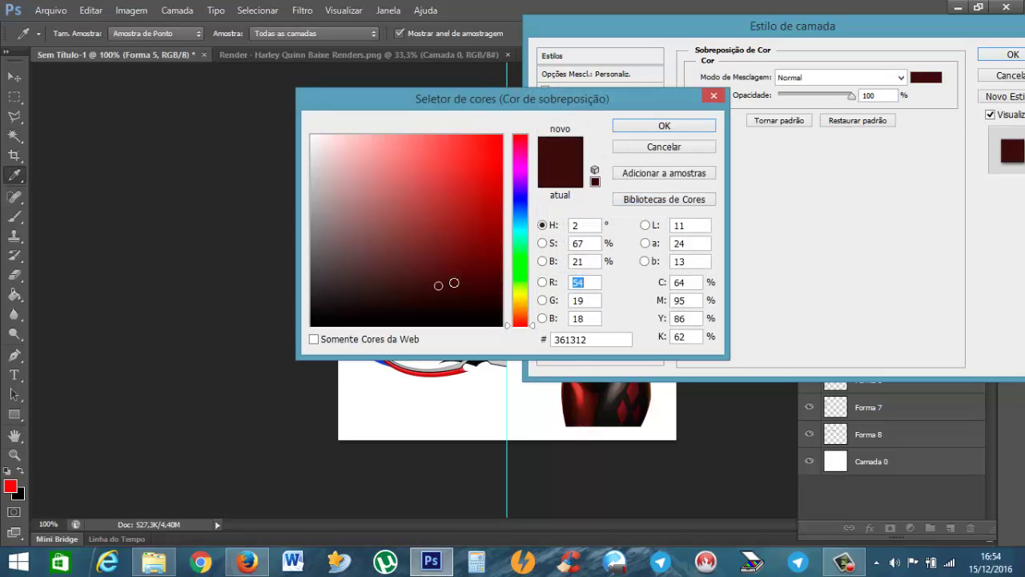
pyautogui.click(618, 408)
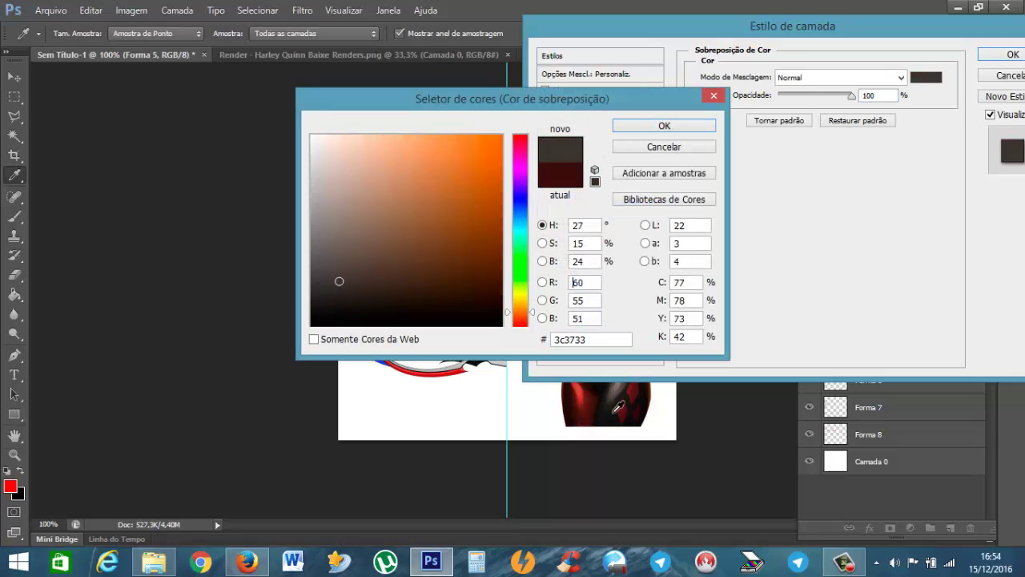
pyautogui.moveTo(498, 98); pyautogui.dragTo(567, 56)
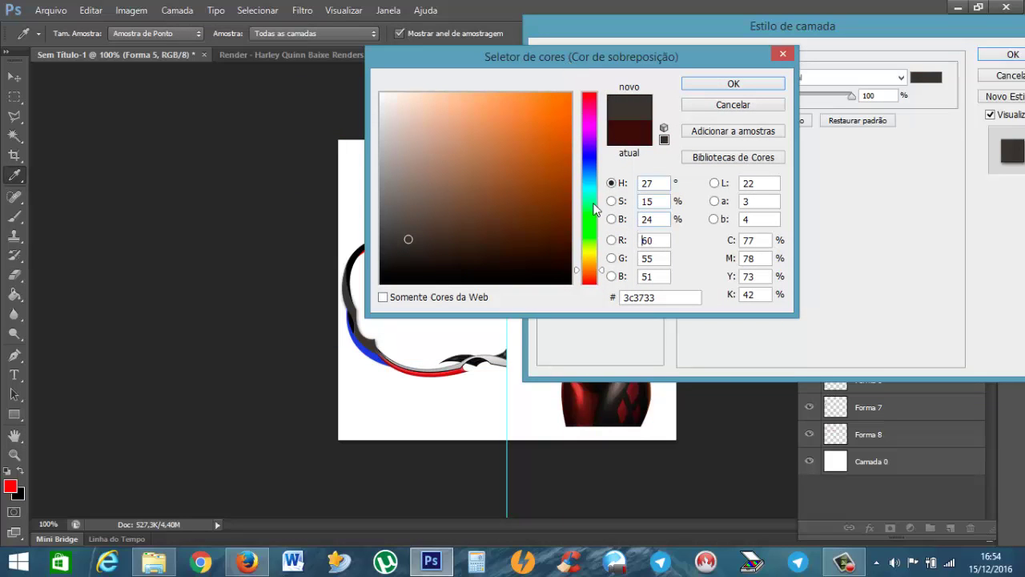
pyautogui.click(635, 408)
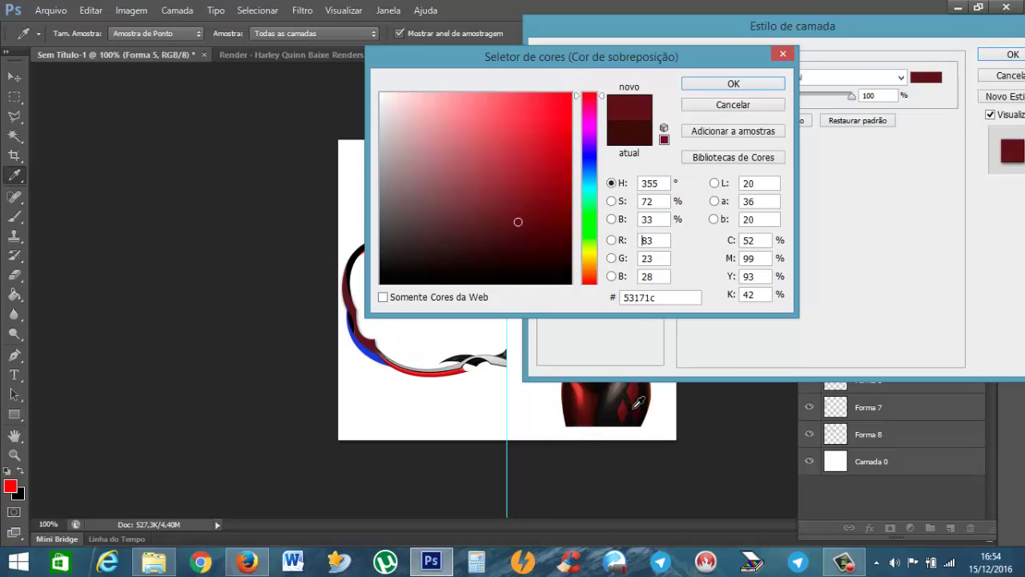
pyautogui.click(624, 407)
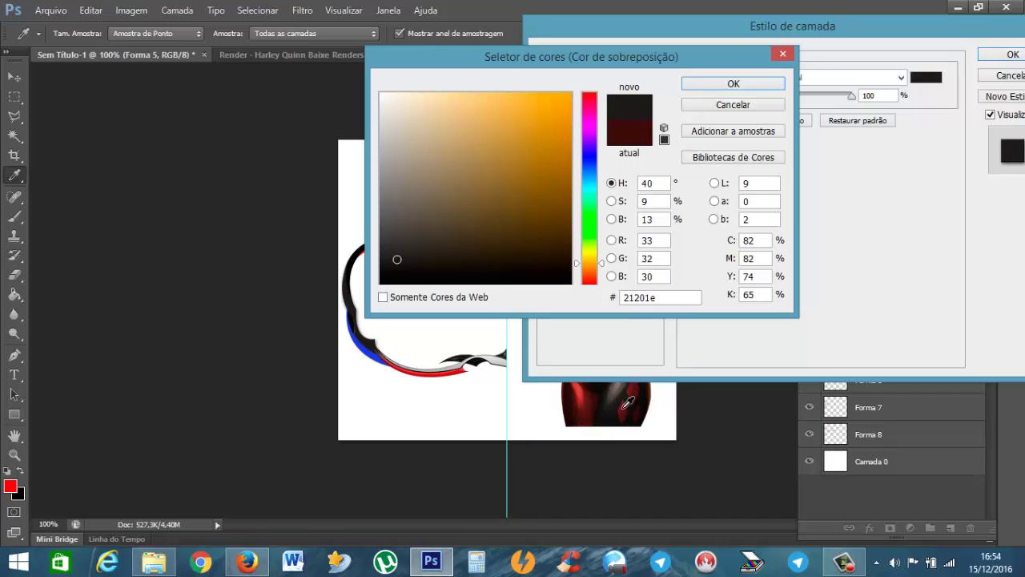
pyautogui.click(603, 405)
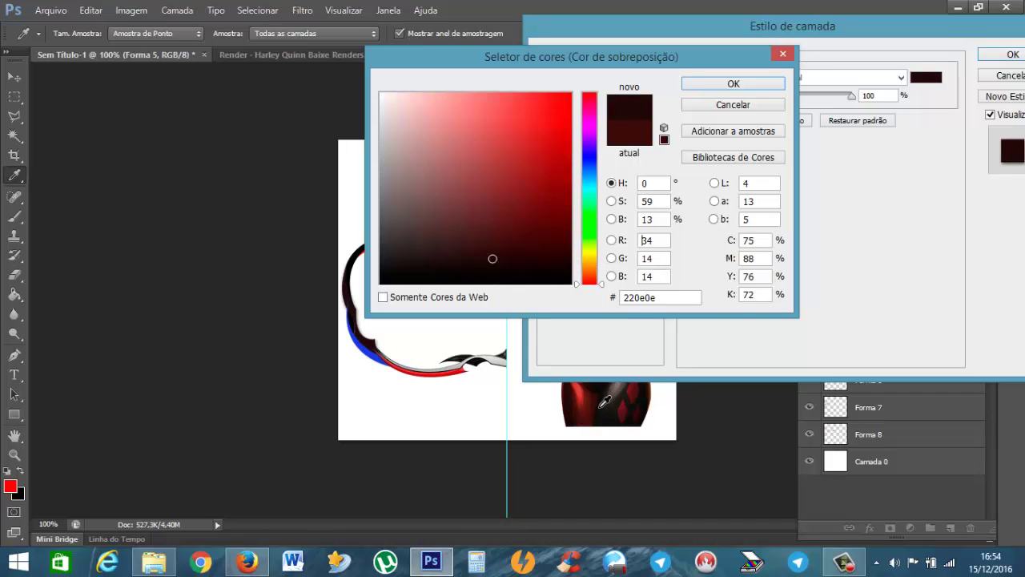
pyautogui.moveTo(583, 411); pyautogui.dragTo(609, 430)
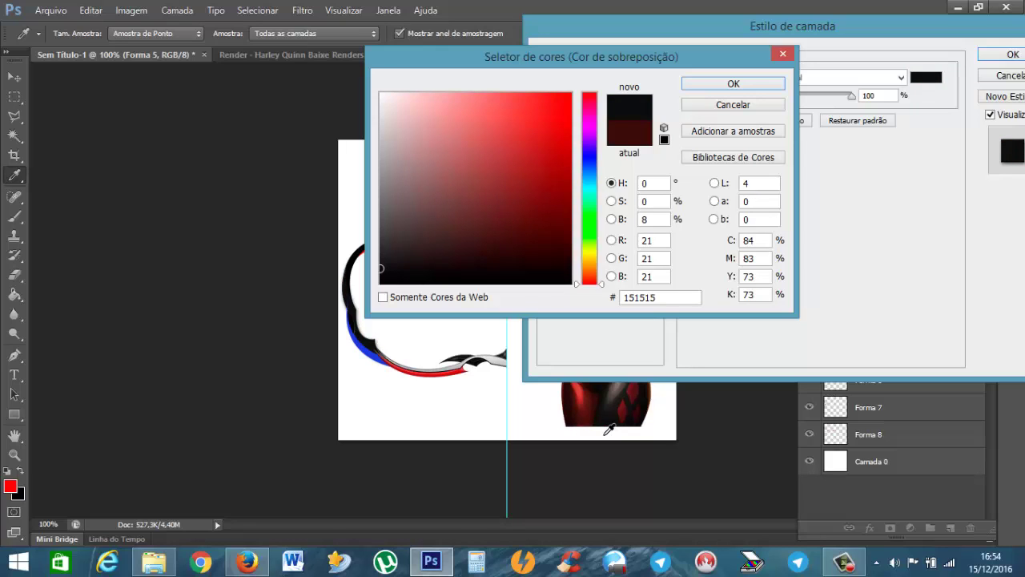
pyautogui.click(731, 84)
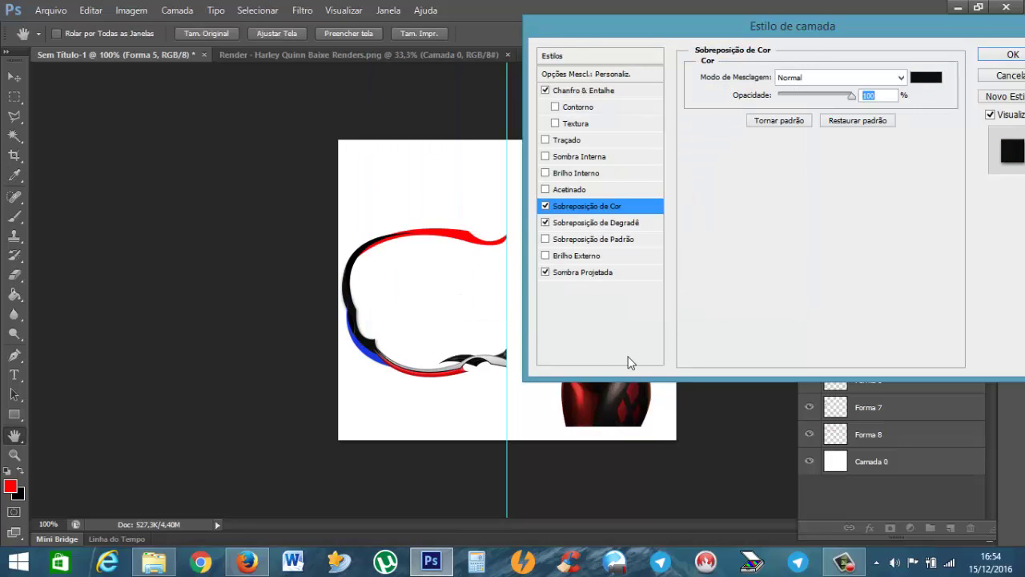
# Set Forma 5's overlay colour to dark red 331312, starting from a sample of the suit, and disable its drop shadow (Sombra Projetada)
pyautogui.click(927, 77)
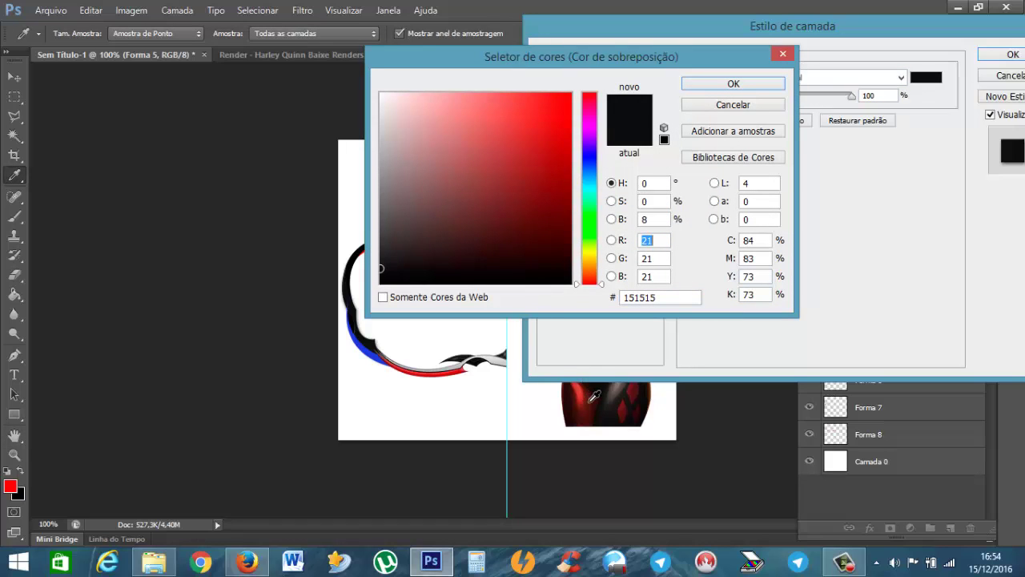
pyautogui.click(621, 408)
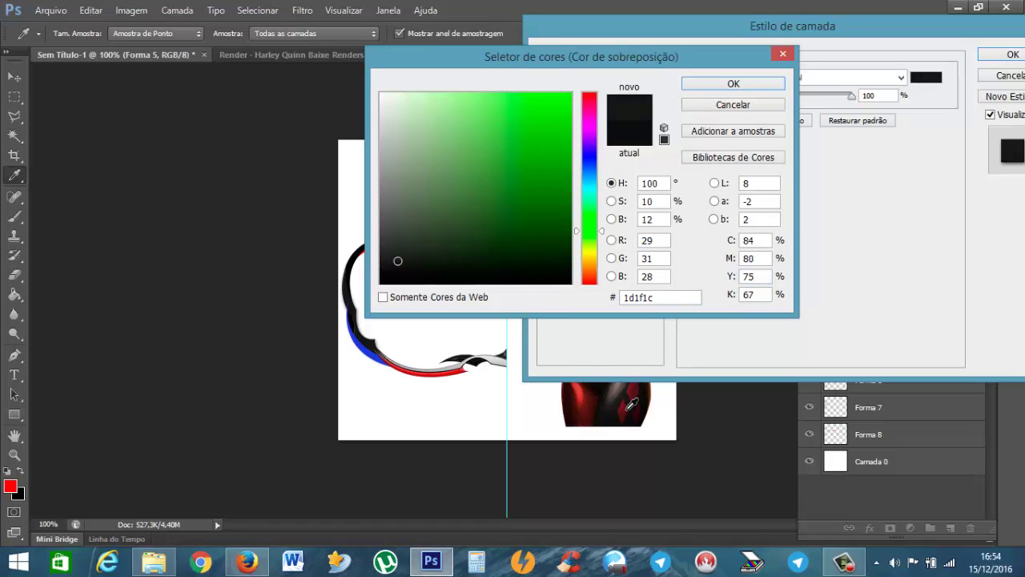
pyautogui.click(601, 408)
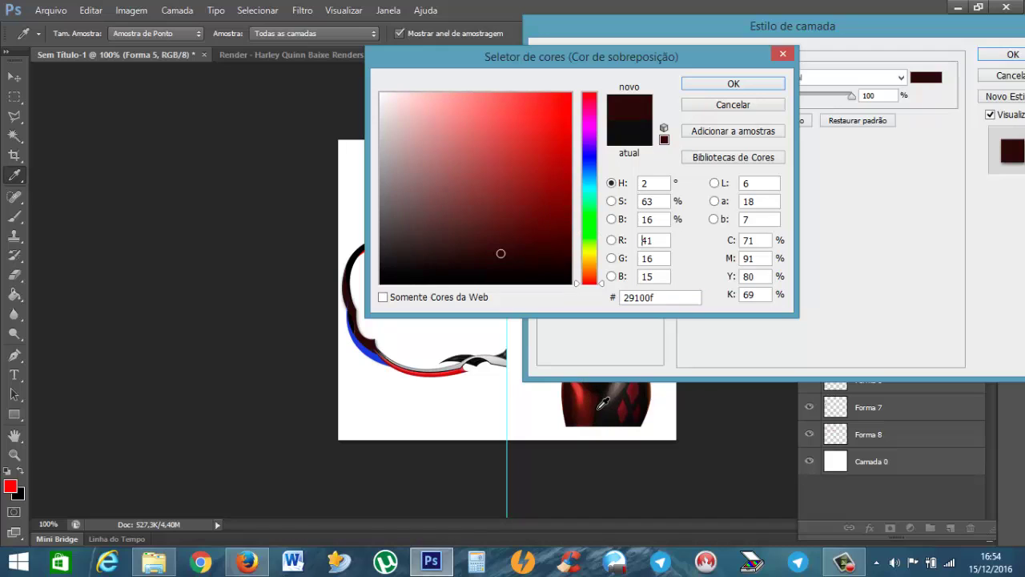
pyautogui.click(508, 251)
pyautogui.click(508, 248)
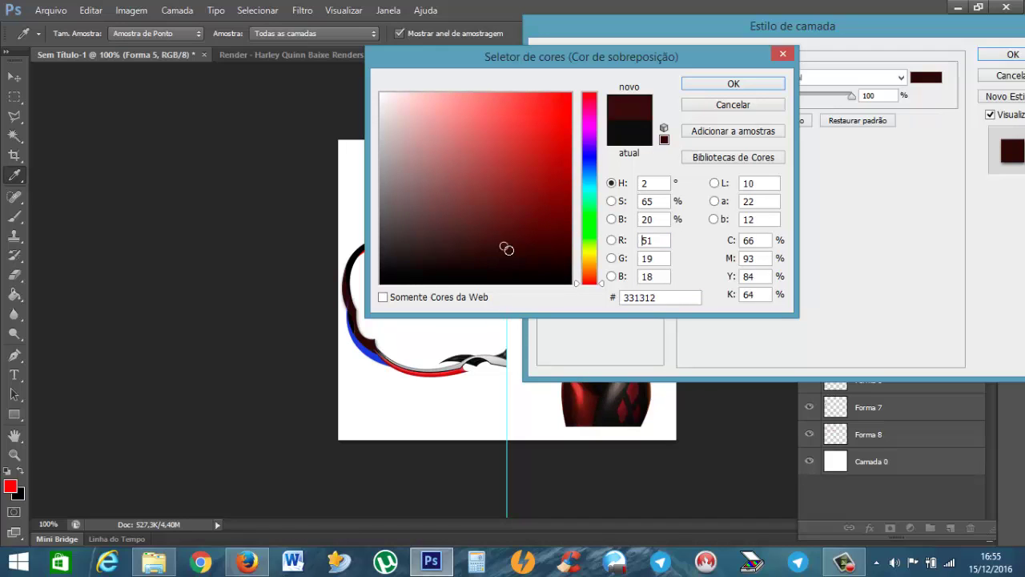
pyautogui.click(699, 83)
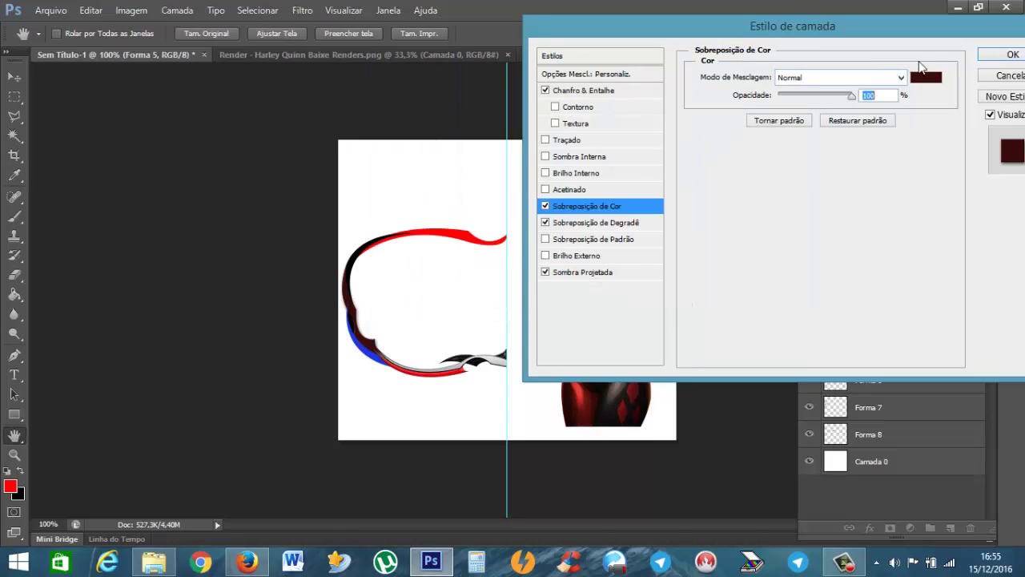
pyautogui.click(545, 273)
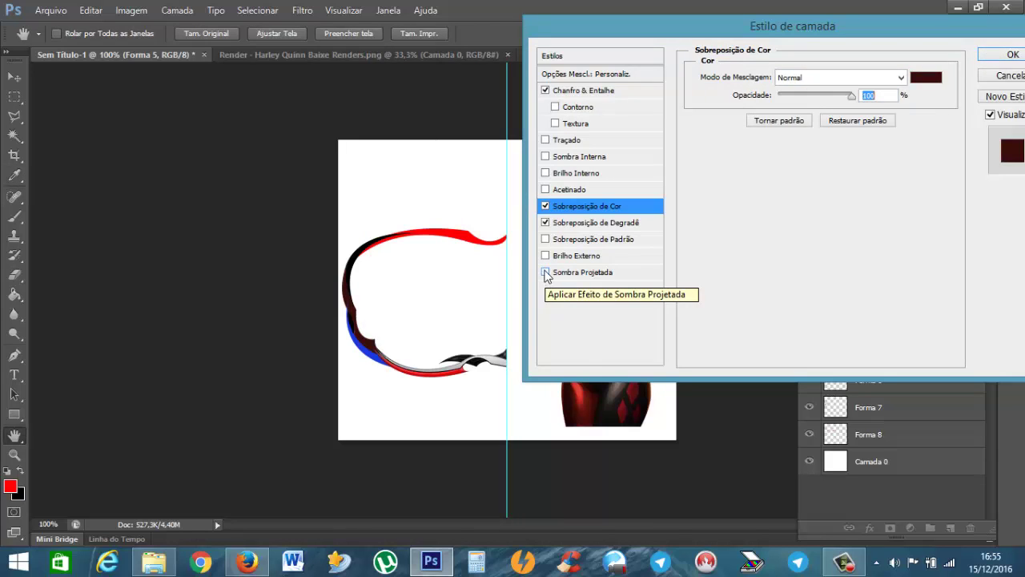
# Add an outer glow (Brilho Externo) to Forma 5 in grey 64615e, derived from a suit sample, and apply the layer style
pyautogui.click(545, 256)
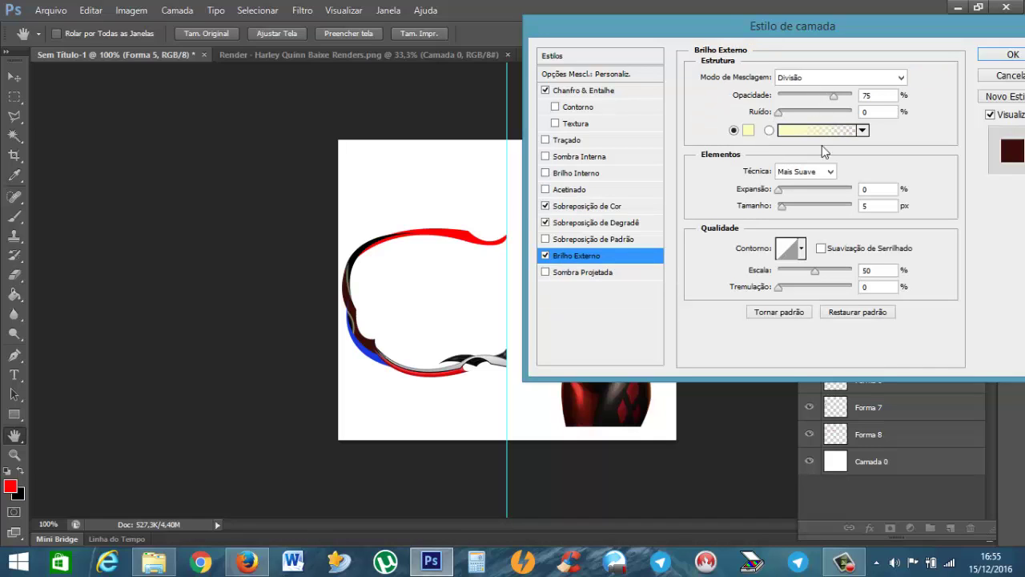
pyautogui.click(748, 130)
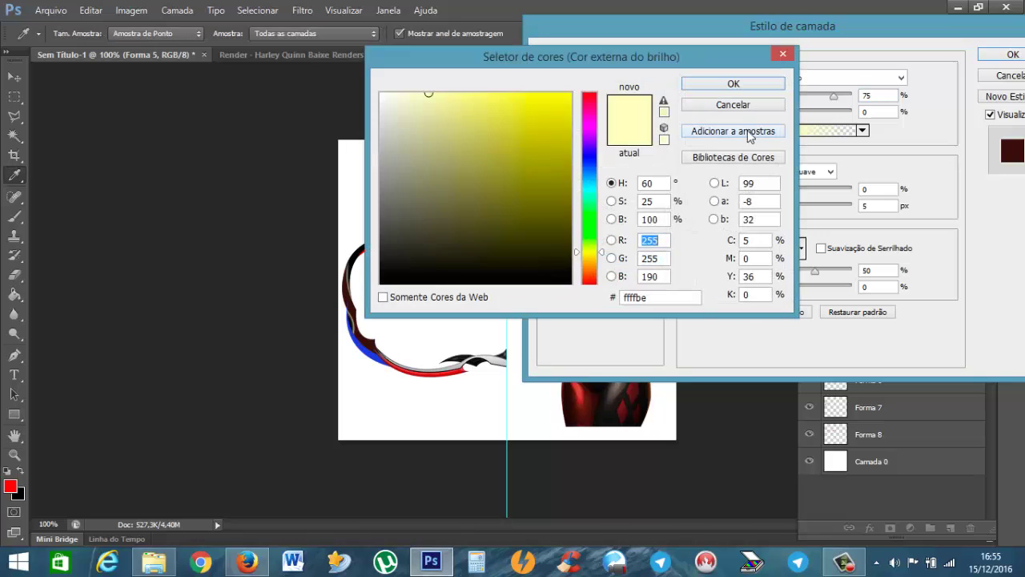
pyautogui.moveTo(589, 62); pyautogui.dragTo(708, 51)
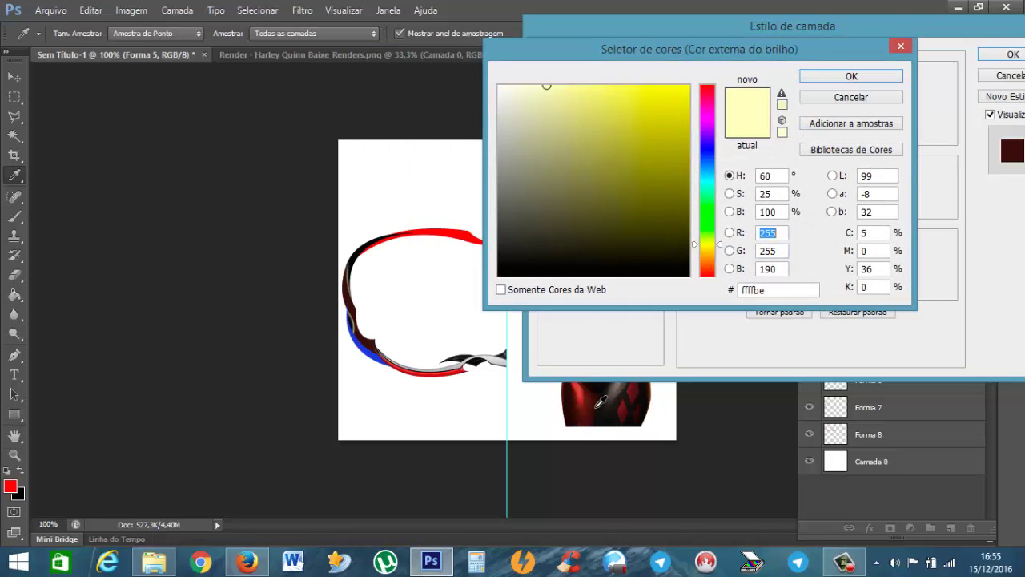
pyautogui.click(608, 398)
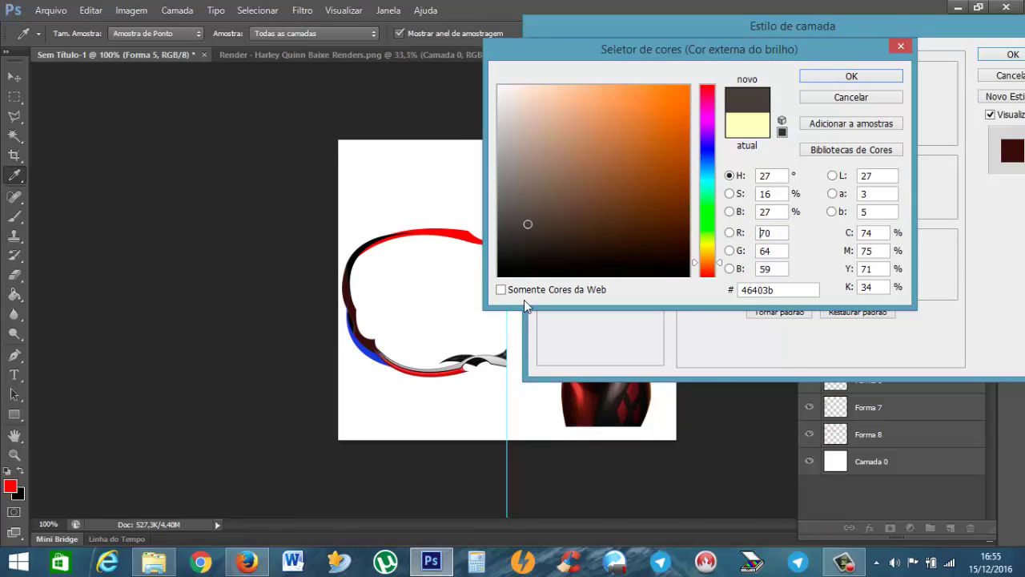
pyautogui.click(509, 202)
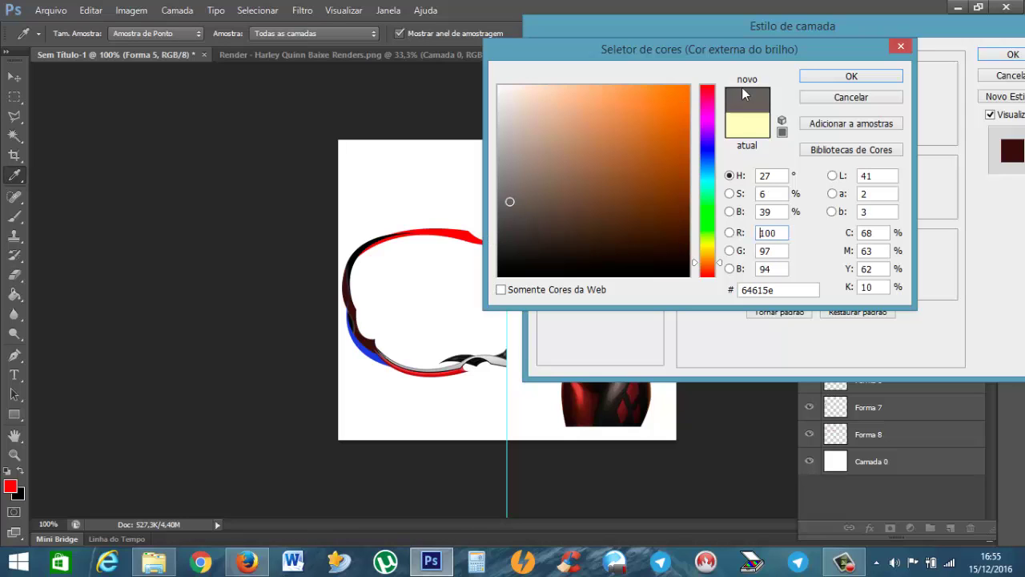
pyautogui.click(826, 77)
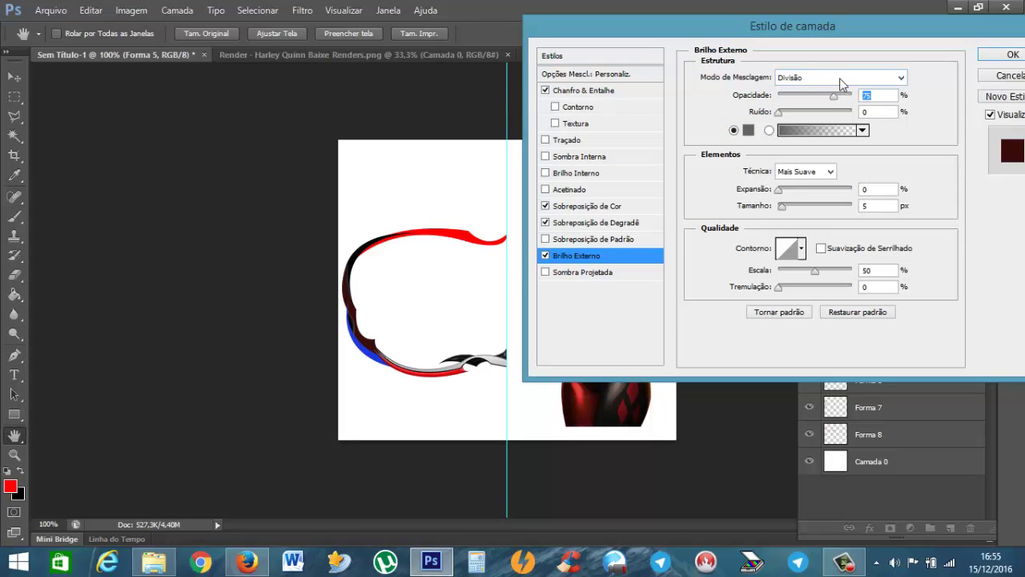
pyautogui.click(1009, 56)
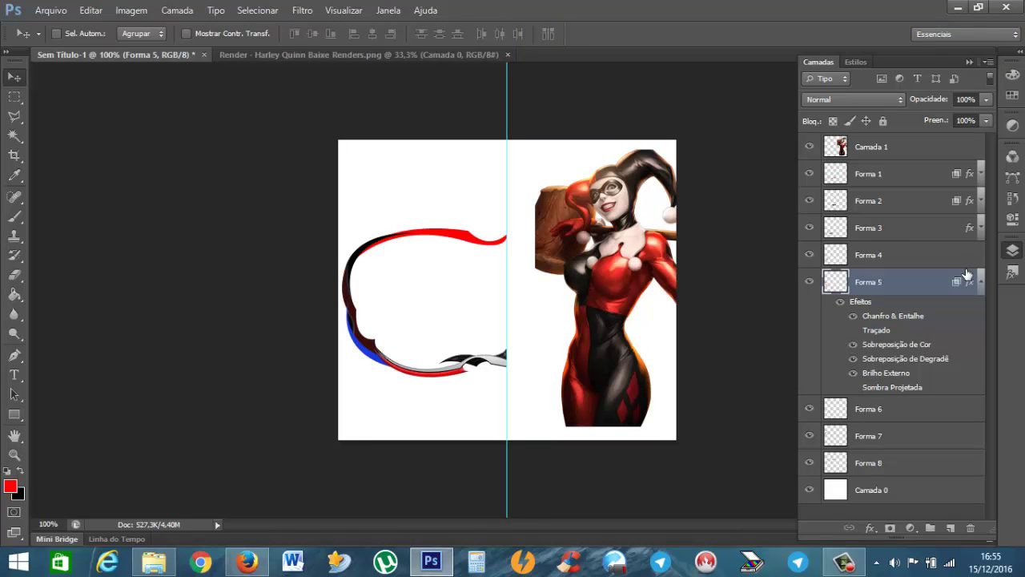
# Reopen Forma 5's layer style and enable the inner glow (Brilho Interno)
pyautogui.click(854, 316)
pyautogui.doubleClick(861, 303)
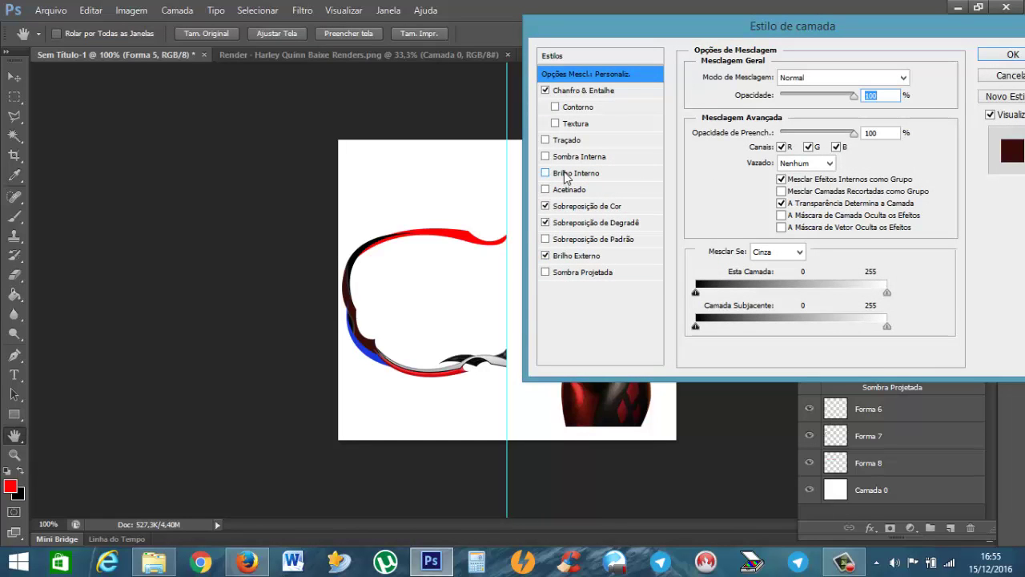
pyautogui.click(566, 174)
# Try grey and red tones for Forma 5's outer glow and set its colour to the very dark red 1d0505
pyautogui.click(561, 256)
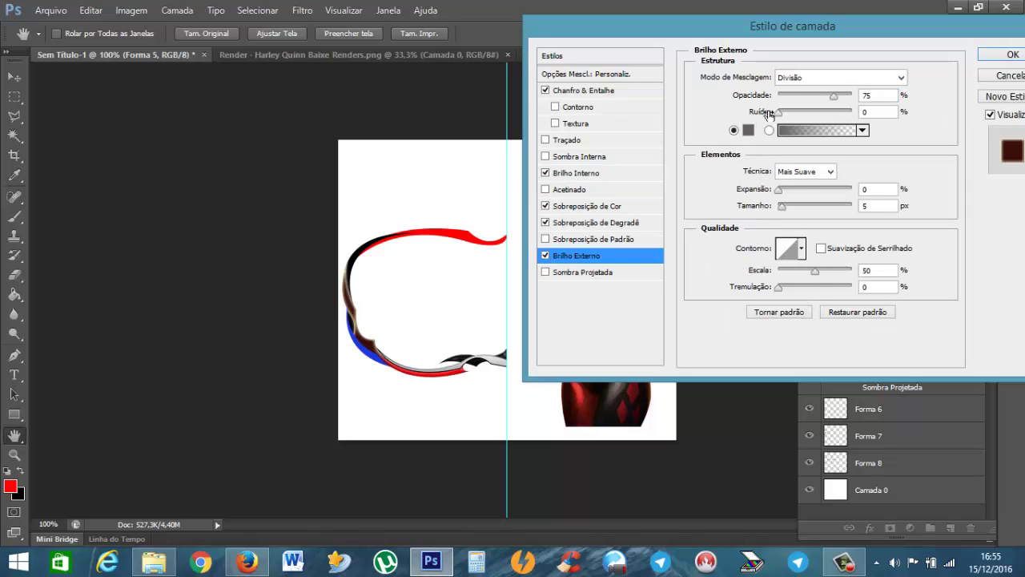
pyautogui.click(757, 134)
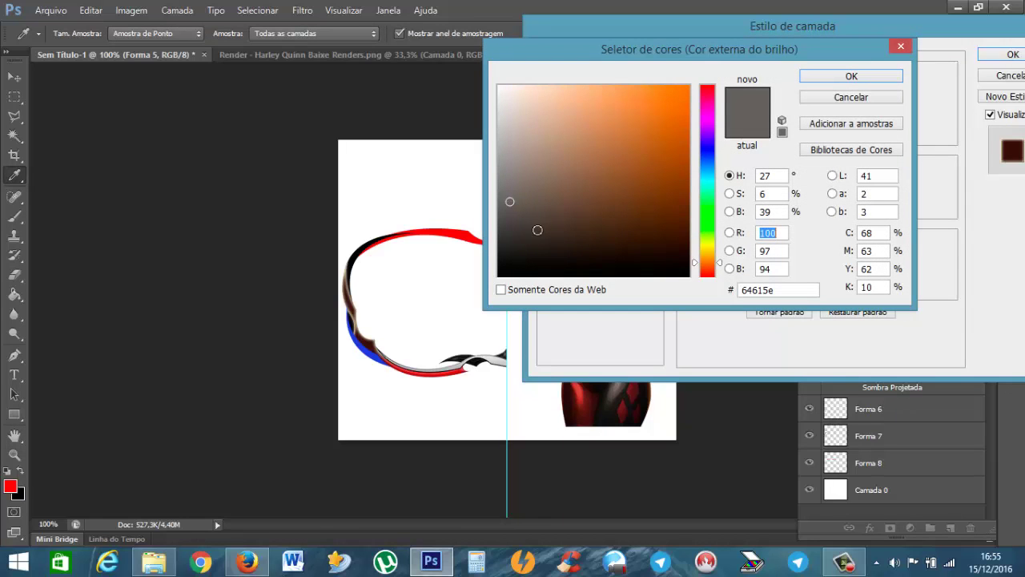
pyautogui.click(498, 151)
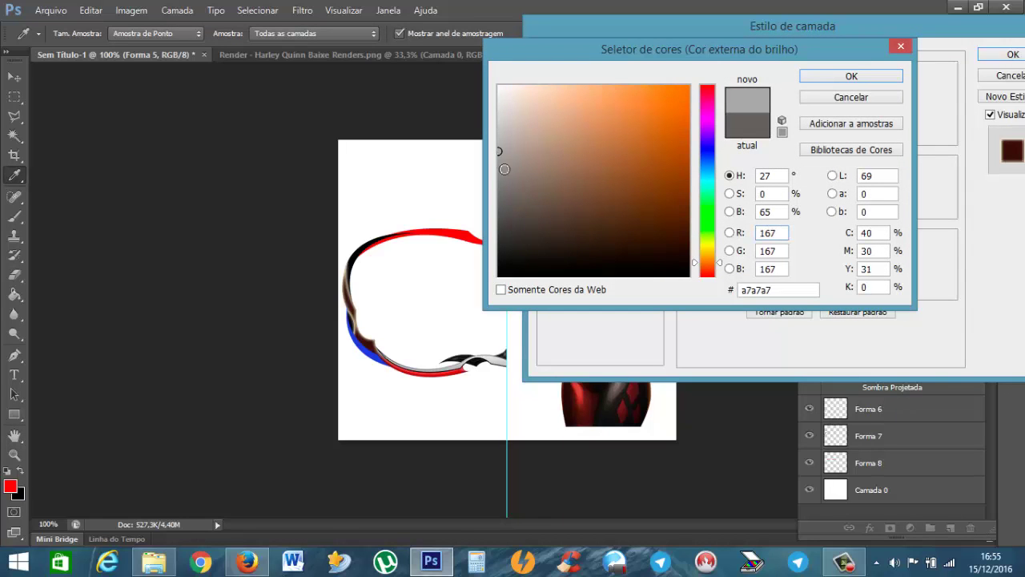
pyautogui.click(705, 79)
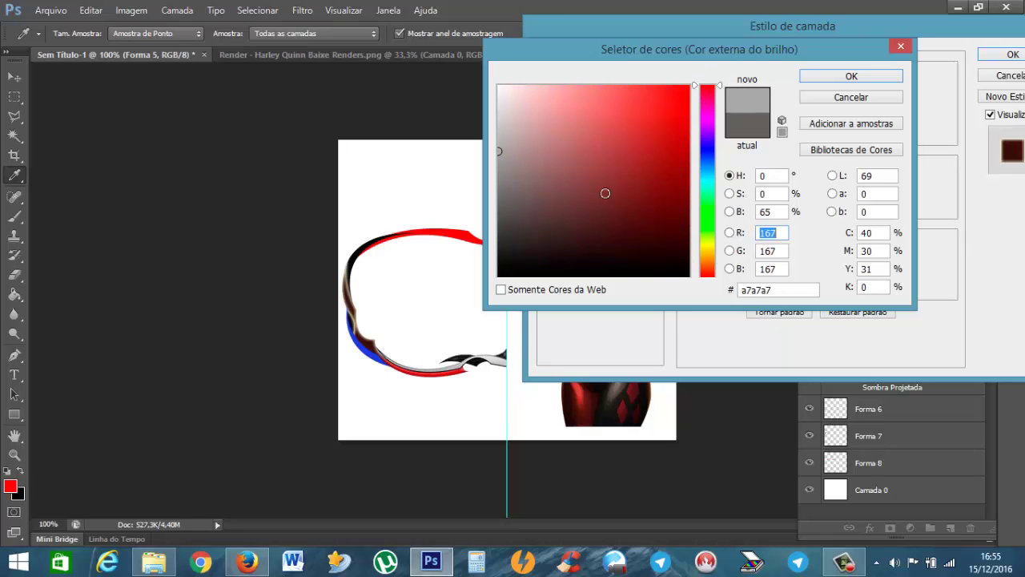
pyautogui.moveTo(606, 193)
pyautogui.mouseDown()
pyautogui.moveTo(628, 186)
pyautogui.moveTo(606, 121)
pyautogui.mouseUp()
pyautogui.click(638, 202)
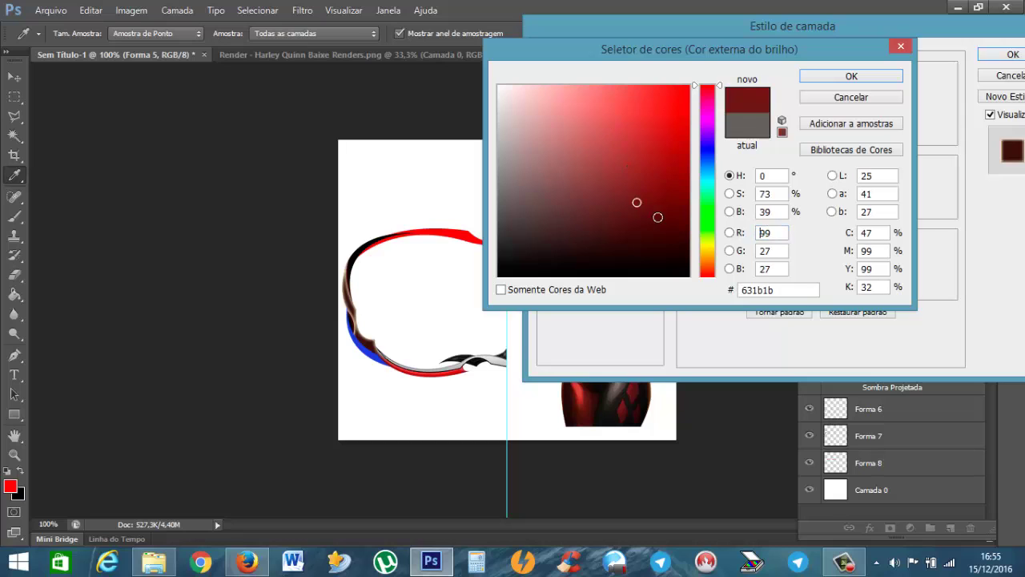
pyautogui.moveTo(661, 213)
pyautogui.mouseDown()
pyautogui.moveTo(668, 206)
pyautogui.moveTo(672, 264)
pyautogui.moveTo(660, 254)
pyautogui.mouseUp()
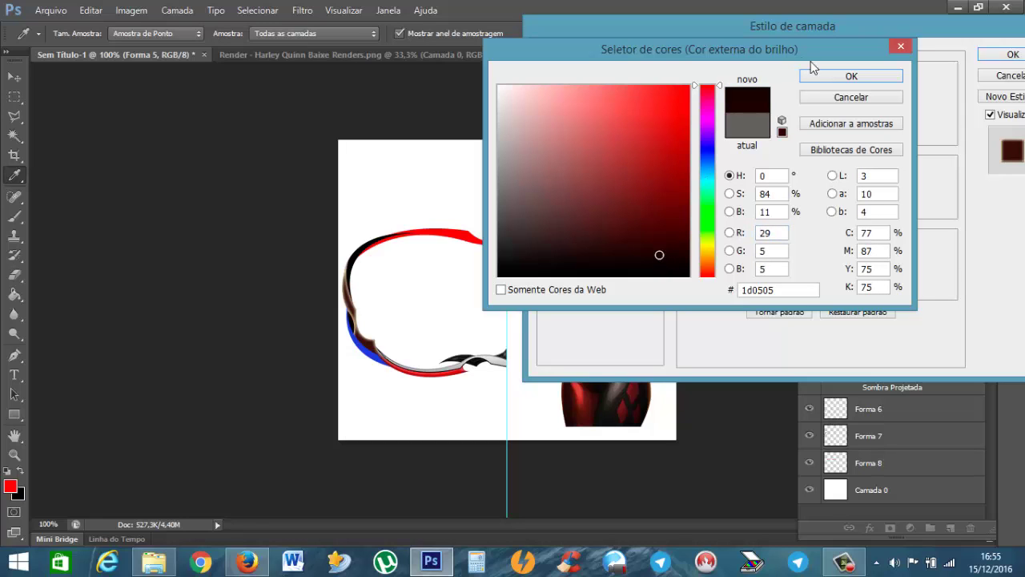
pyautogui.click(817, 80)
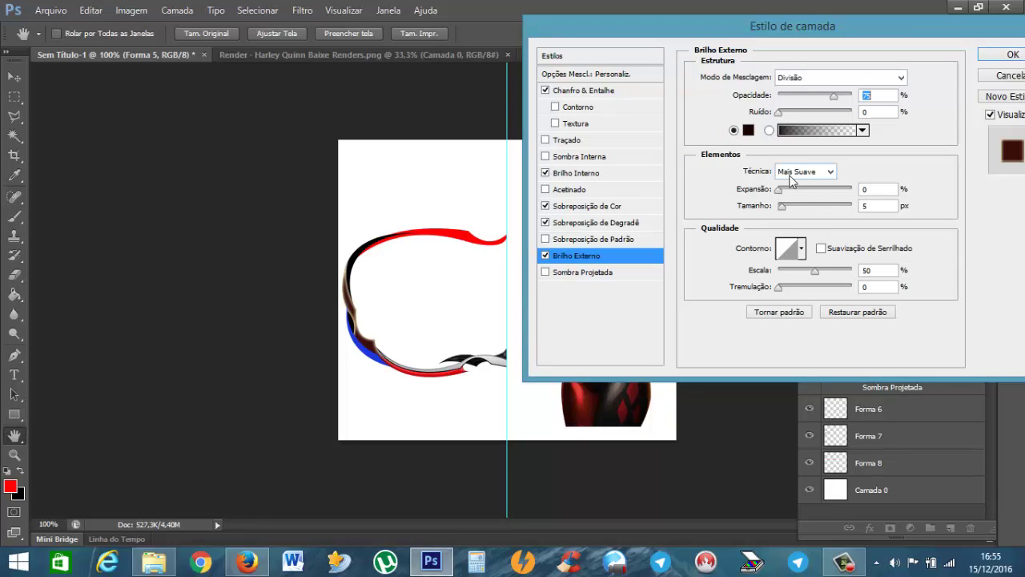
# Try blend modes from Dissolver through Sobrepor on Forma 5's outer glow, and disable the outer glow
pyautogui.click(790, 79)
pyautogui.click(792, 105)
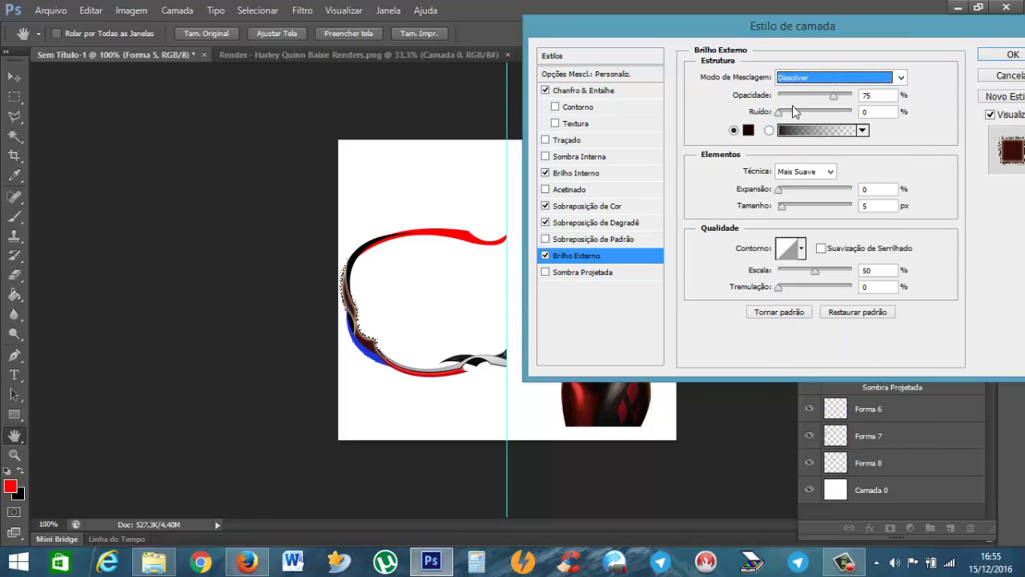
pyautogui.press('Down')
pyautogui.press('Down')
pyautogui.press('Down')
pyautogui.press('Down')
pyautogui.press('Down')
pyautogui.press('Down')
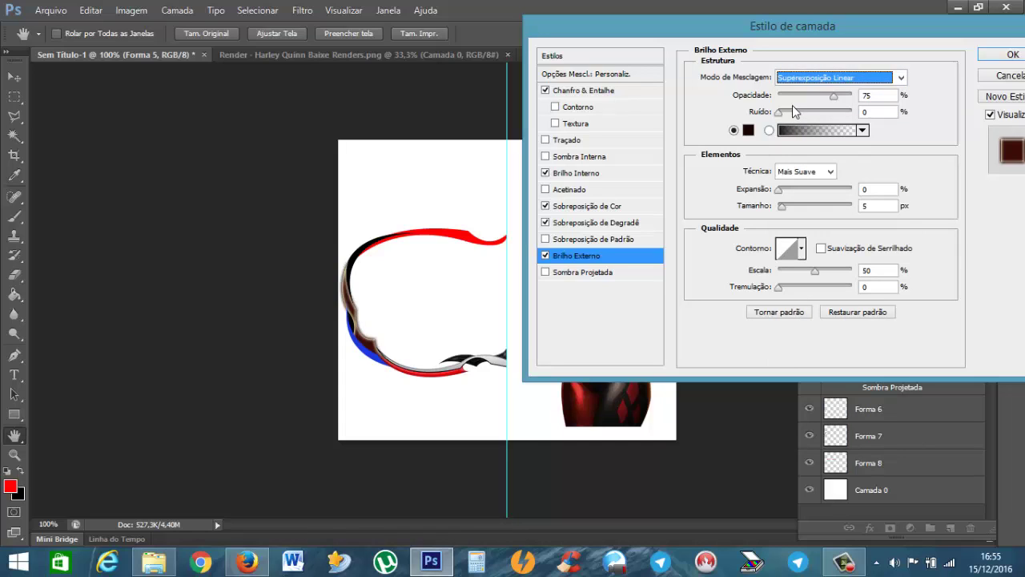
pyautogui.press('Down')
pyautogui.press('Down')
pyautogui.press('Down')
pyautogui.press('Down')
pyautogui.press('Down')
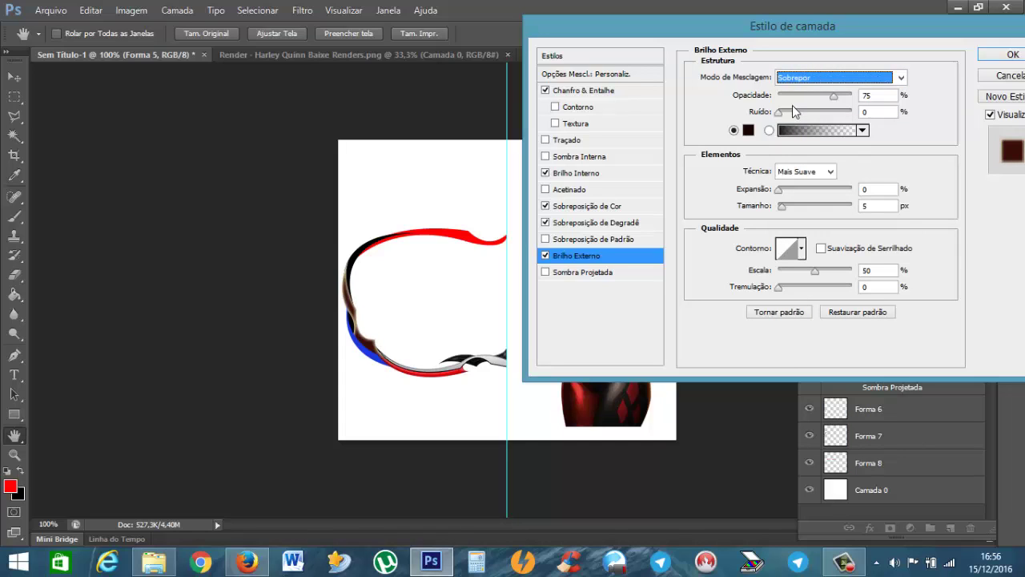
pyautogui.click(547, 255)
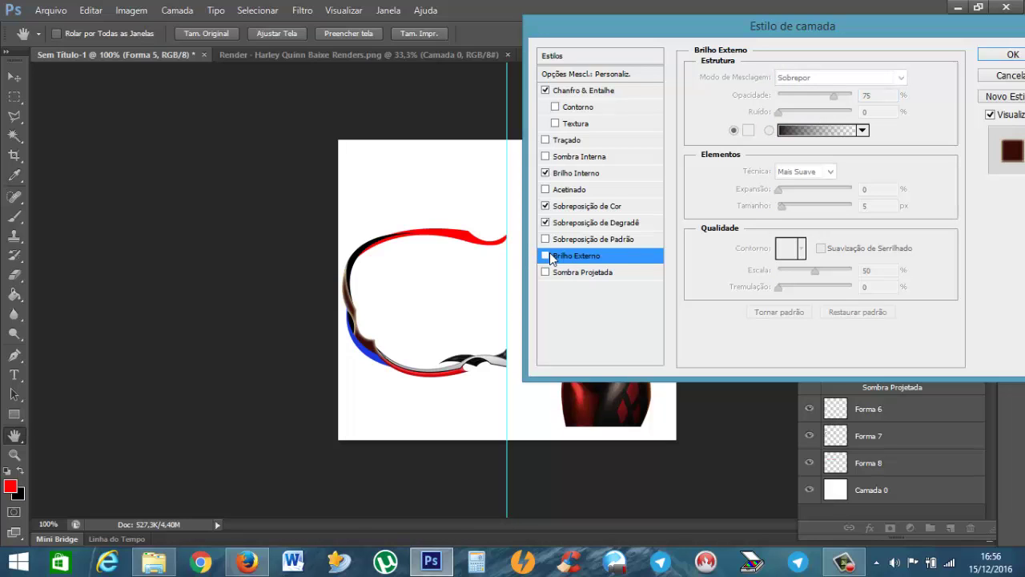
# Set Forma 5's inner glow colour to a muted red, enable its anti-aliasing (Suavização de Serrilhado), and apply the layer style
pyautogui.click(563, 174)
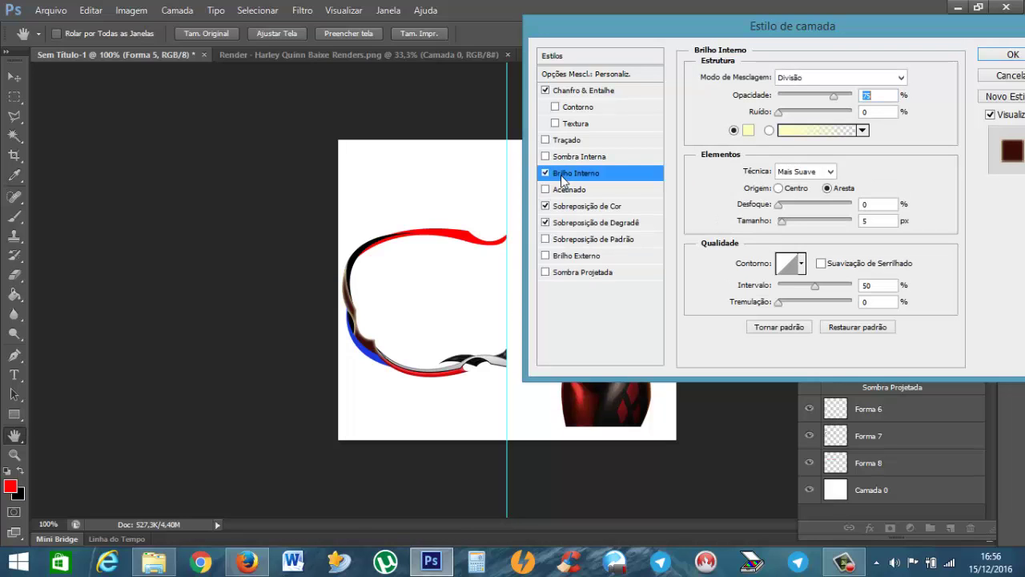
pyautogui.click(755, 133)
pyautogui.moveTo(583, 197)
pyautogui.mouseDown()
pyautogui.moveTo(514, 201)
pyautogui.moveTo(529, 209)
pyautogui.mouseUp()
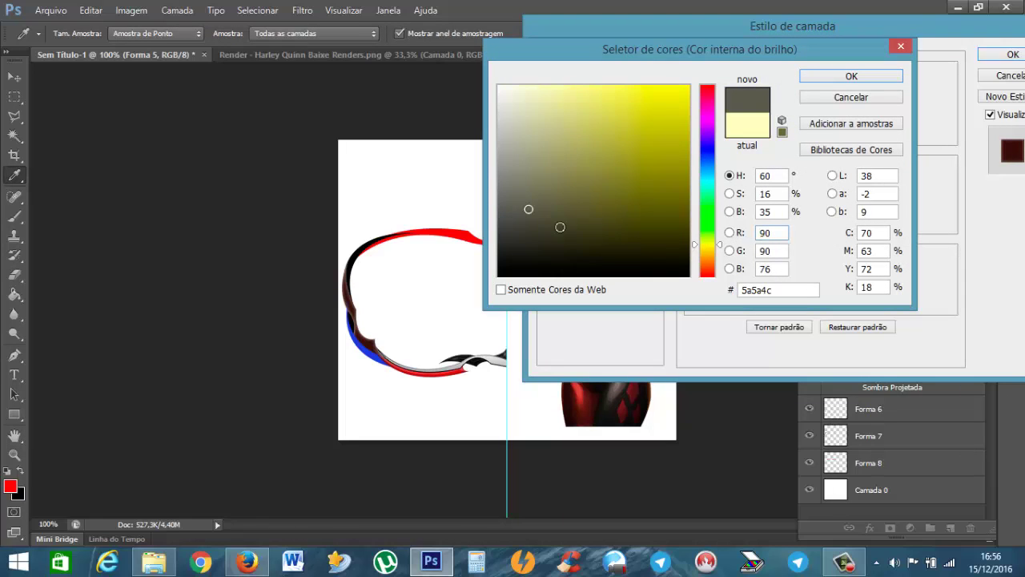
pyautogui.click(706, 84)
pyautogui.click(671, 226)
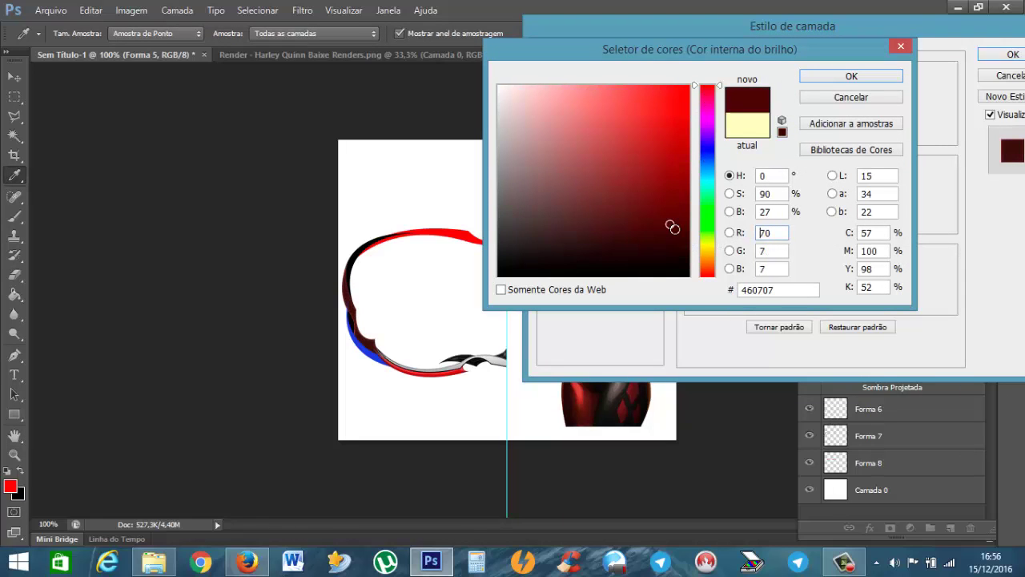
pyautogui.moveTo(661, 226)
pyautogui.mouseDown()
pyautogui.moveTo(617, 151)
pyautogui.moveTo(605, 176)
pyautogui.mouseUp()
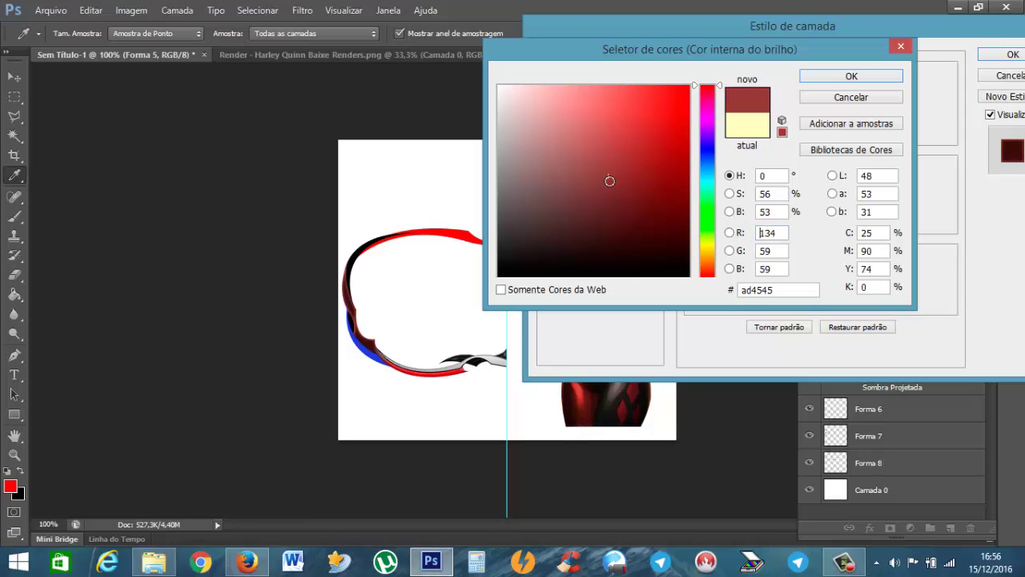
pyautogui.click(810, 78)
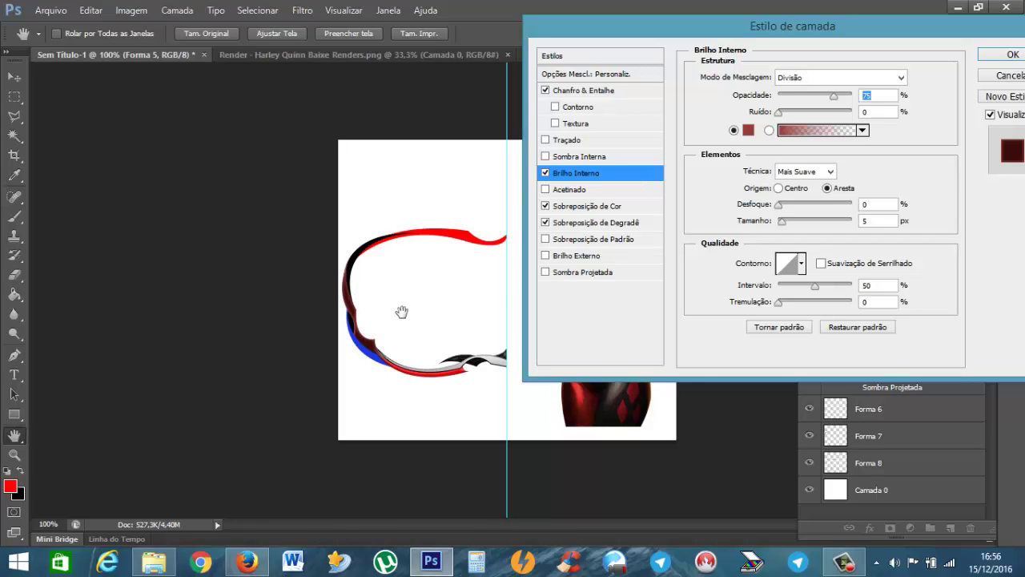
pyautogui.click(821, 264)
pyautogui.click(1013, 55)
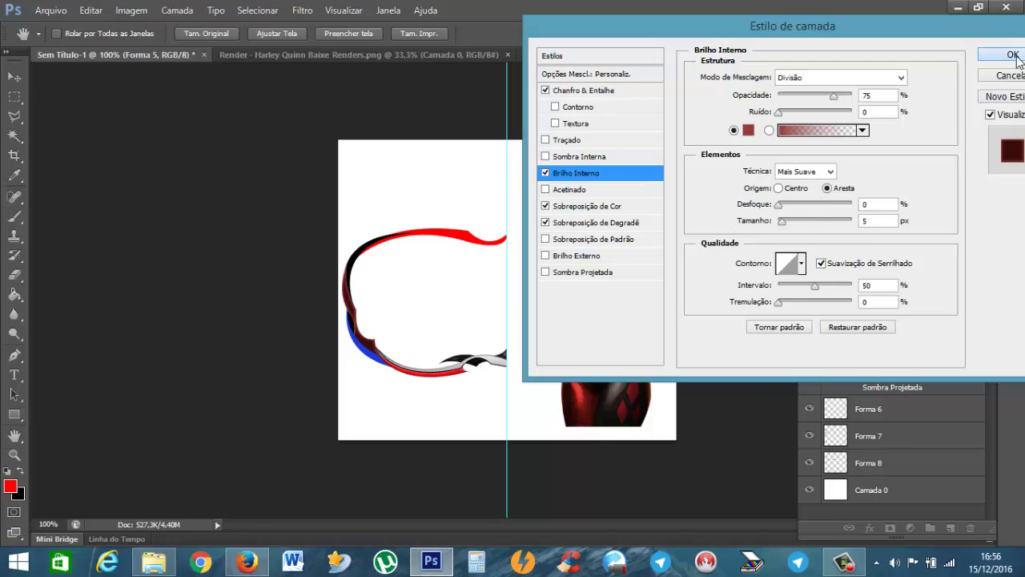
pyautogui.click(986, 287)
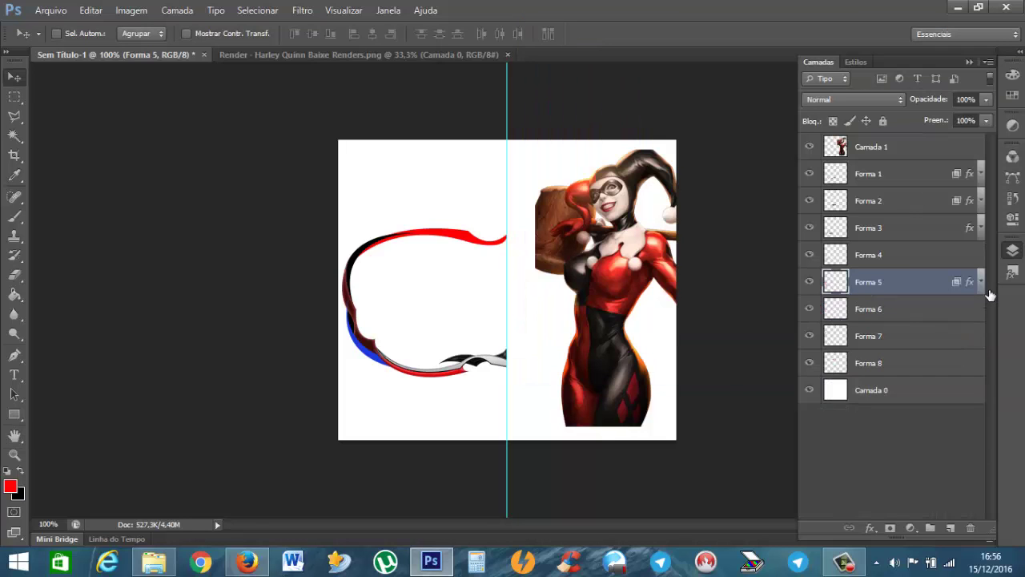
# Apply a glossy red preset style to the Forma 6 layer and collapse its effects list
pyautogui.click(859, 312)
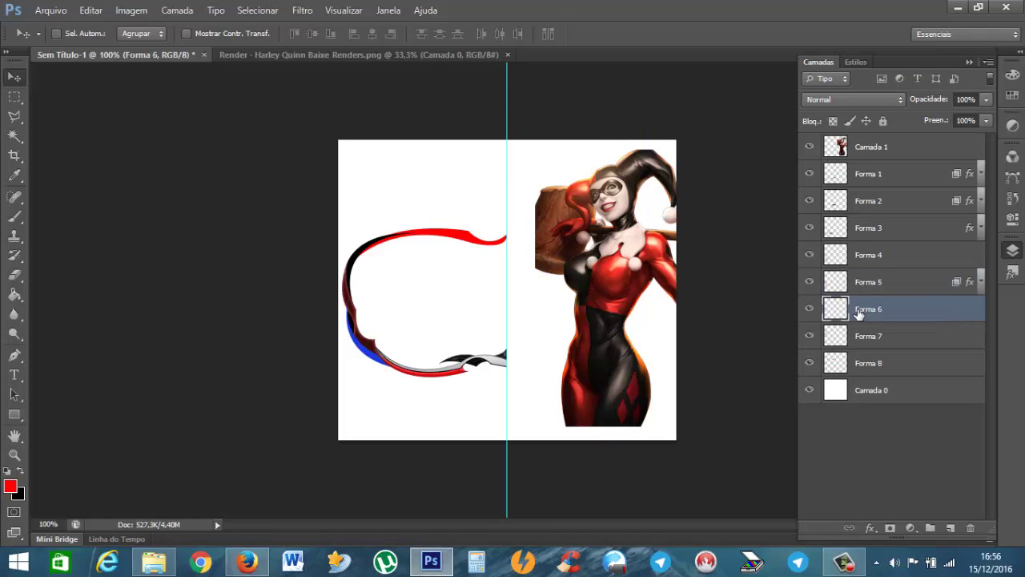
pyautogui.click(854, 62)
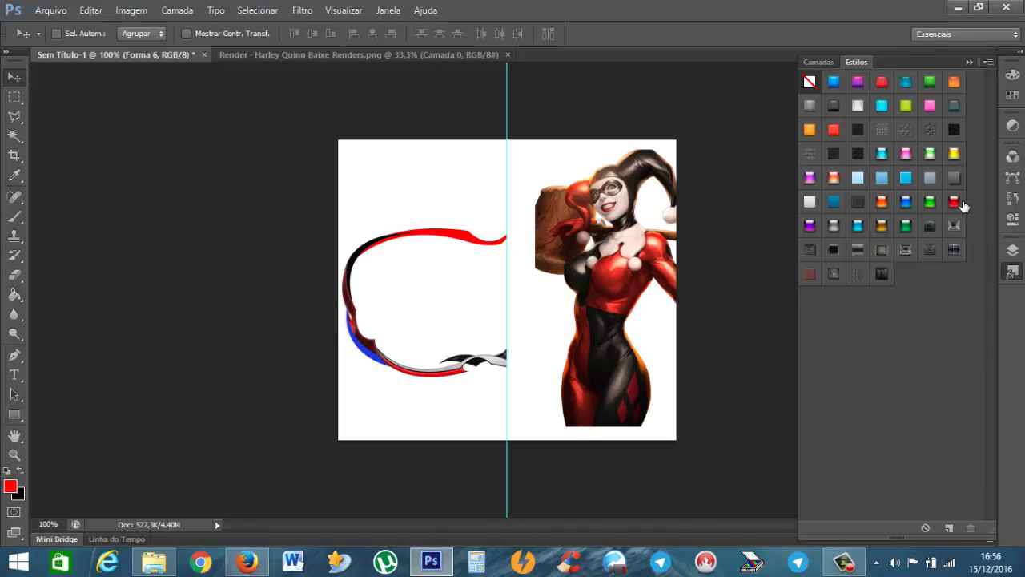
pyautogui.click(822, 63)
pyautogui.click(981, 309)
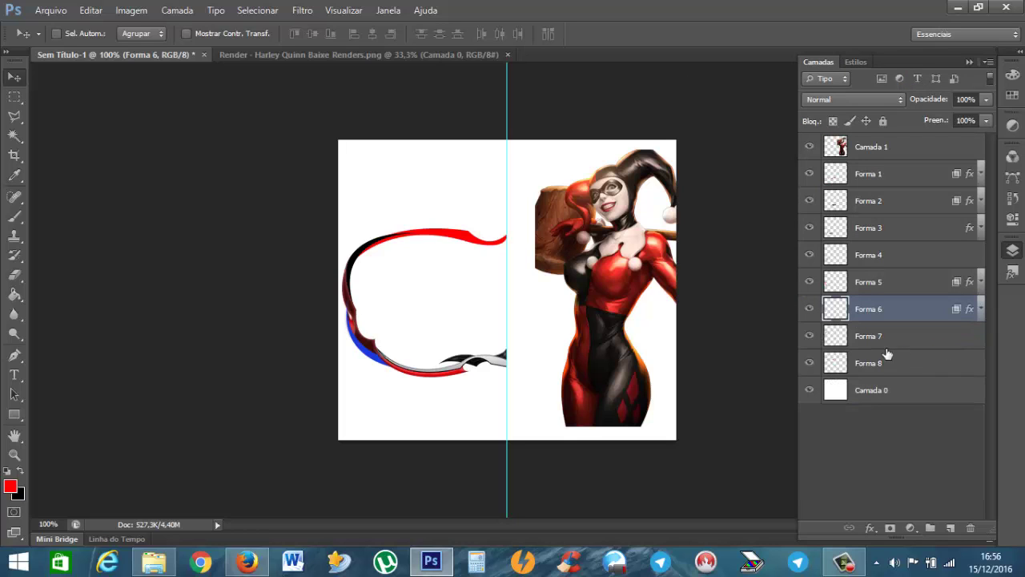
# Apply a dark grey preset style to the Forma 4 layer and collapse its effects list
pyautogui.click(885, 337)
pyautogui.click(857, 61)
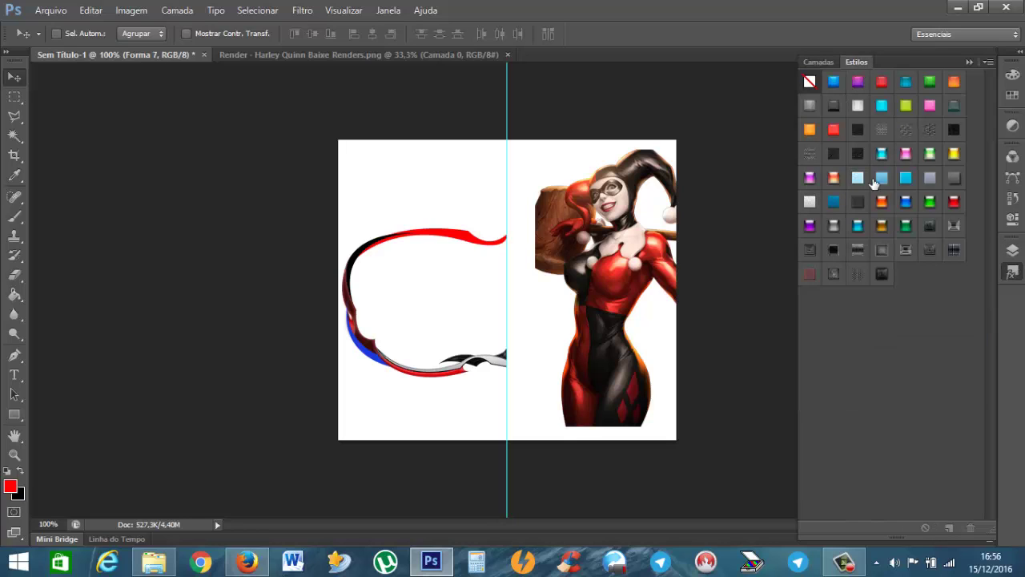
pyautogui.click(837, 64)
pyautogui.click(881, 260)
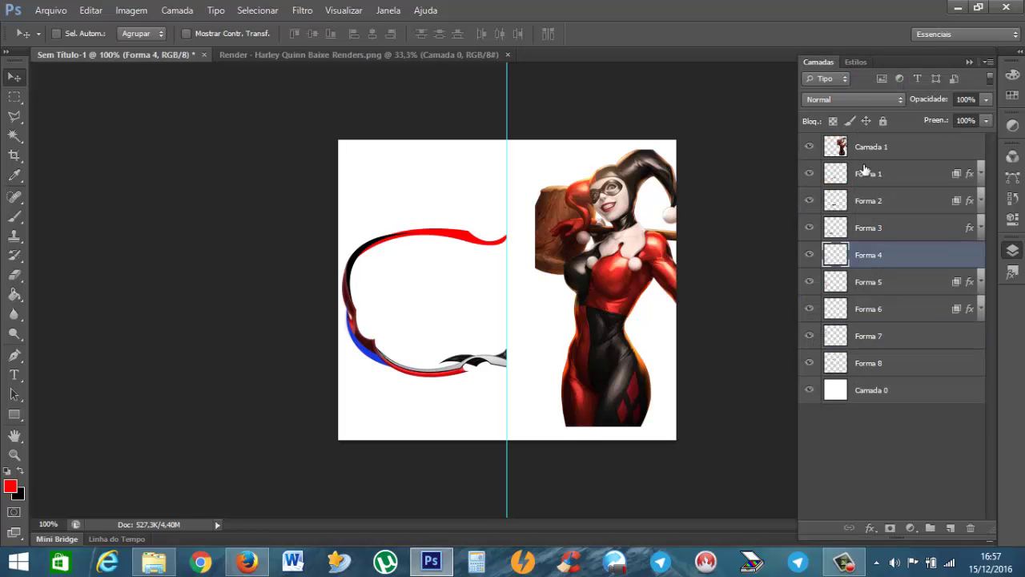
pyautogui.click(850, 63)
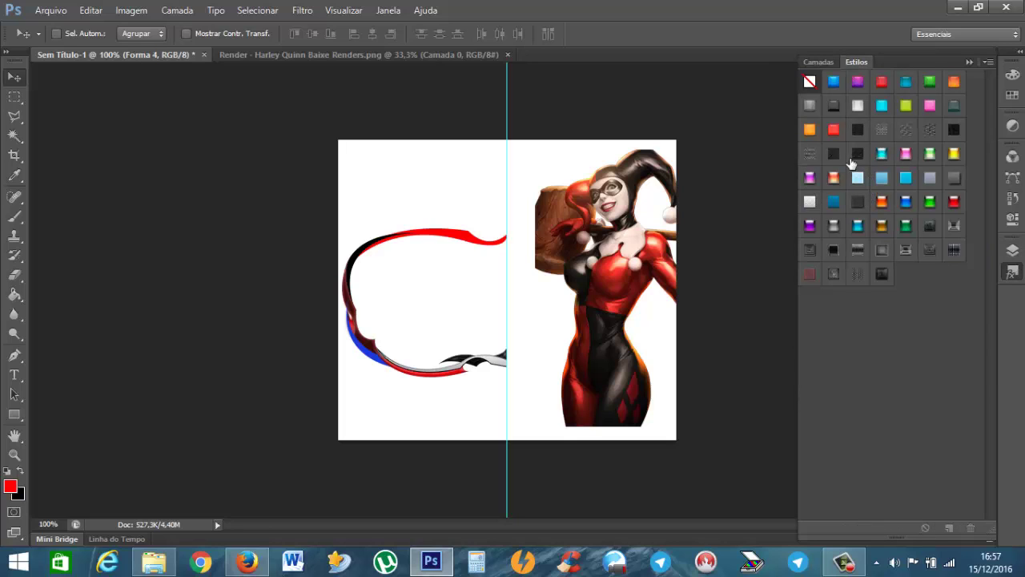
pyautogui.click(836, 133)
pyautogui.click(869, 203)
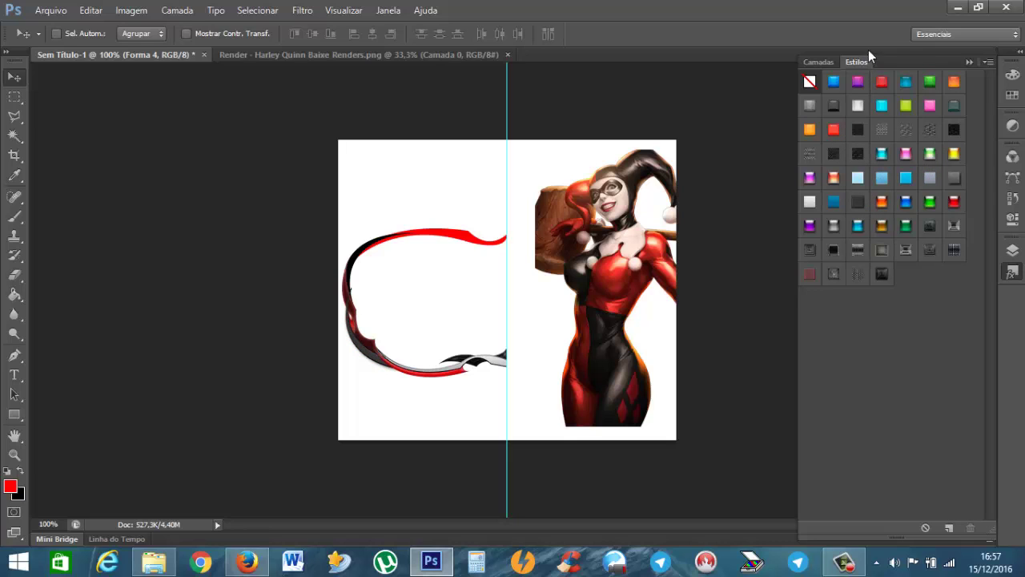
pyautogui.click(829, 60)
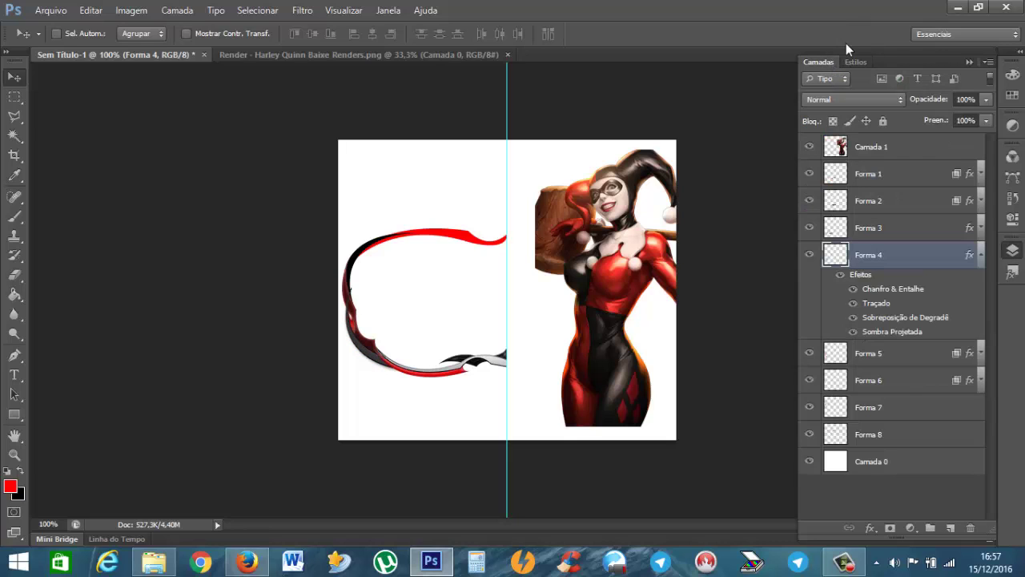
pyautogui.click(981, 254)
# Apply a glossy silver-white preset style to the Forma 7 layer and collapse its effects list
pyautogui.click(881, 341)
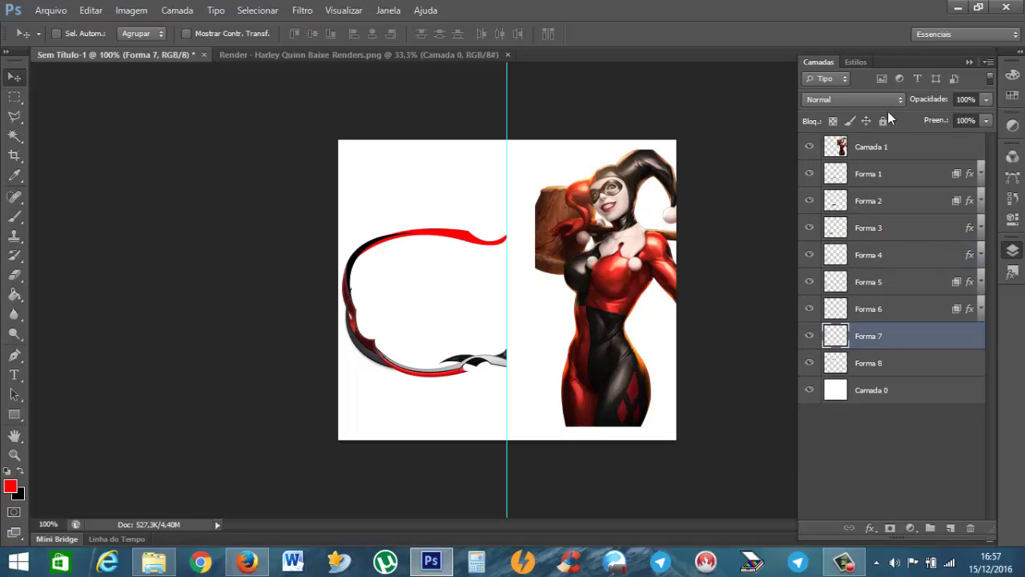
pyautogui.click(856, 61)
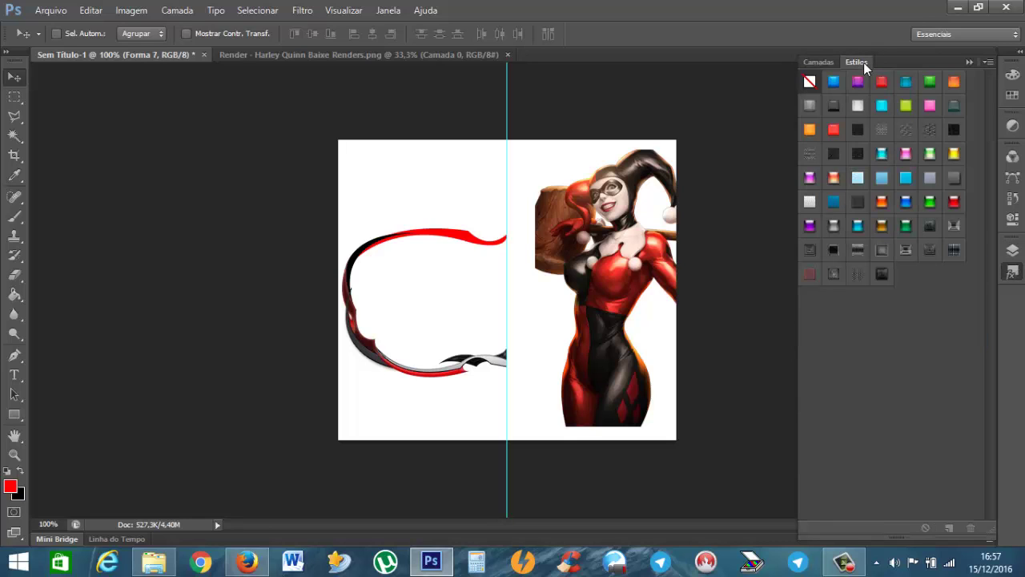
pyautogui.click(864, 111)
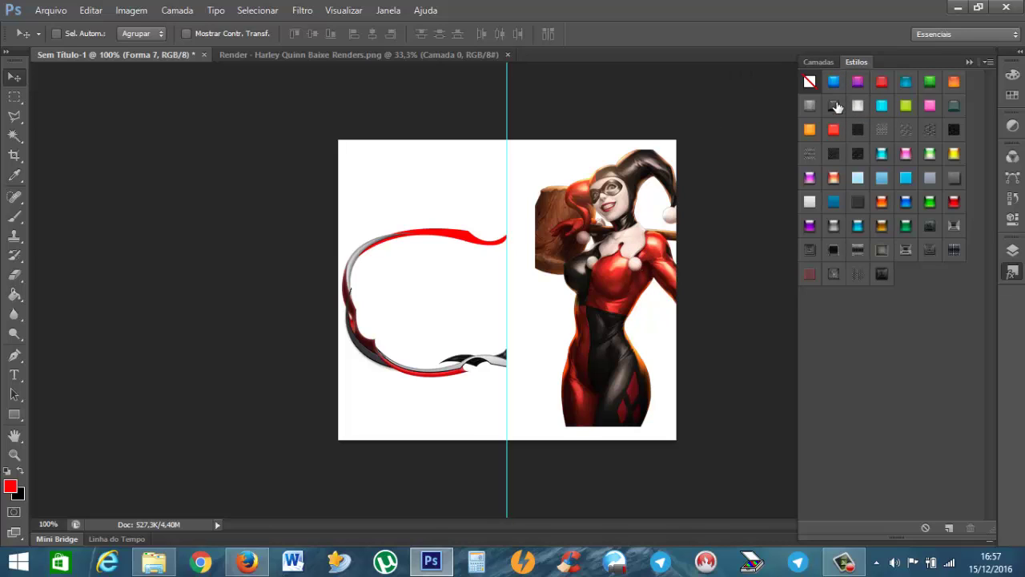
pyautogui.click(829, 64)
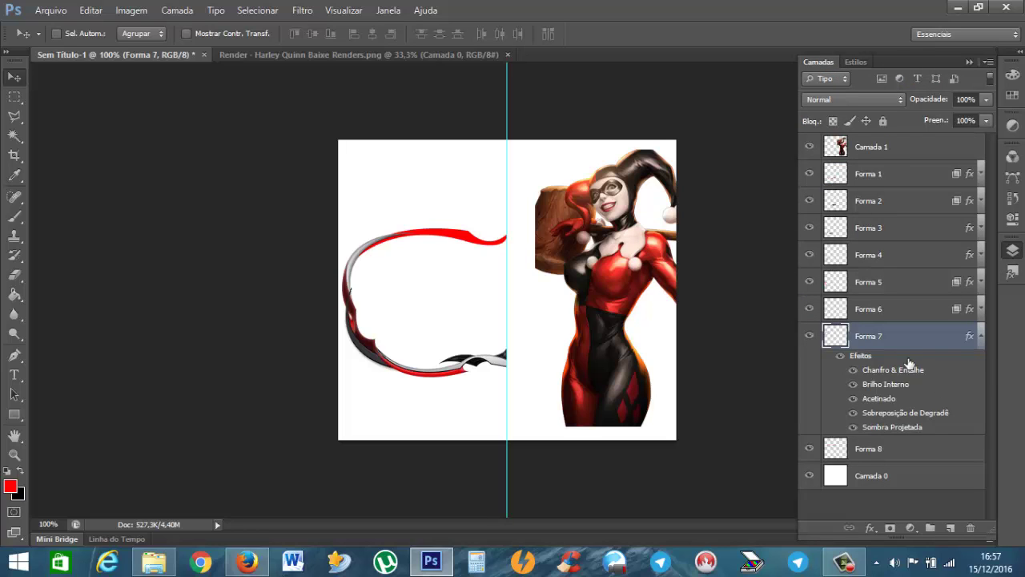
pyautogui.click(983, 340)
# Replace the Forma 4 layer's style with a glossy grey preset
pyautogui.click(867, 256)
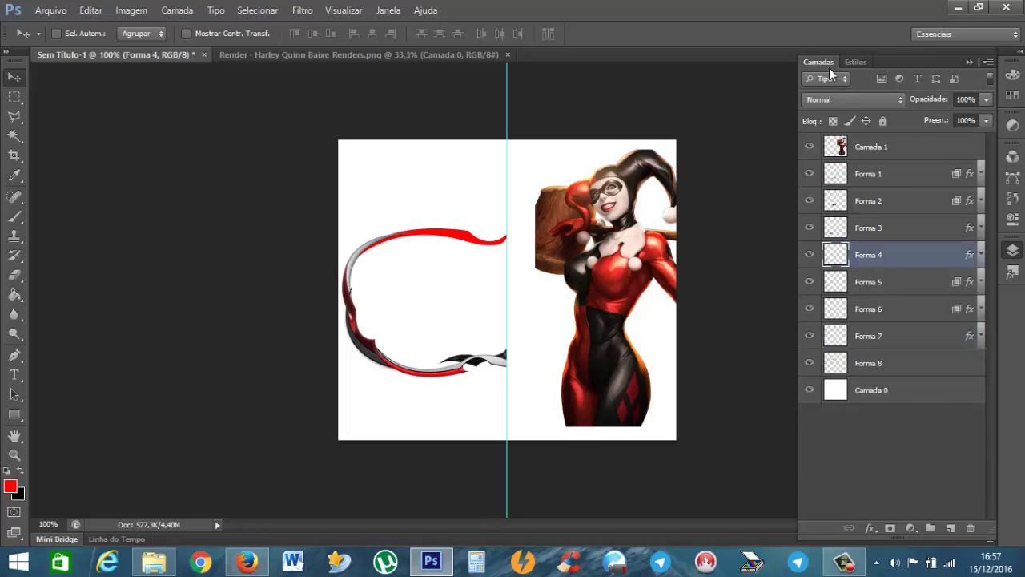
pyautogui.click(852, 62)
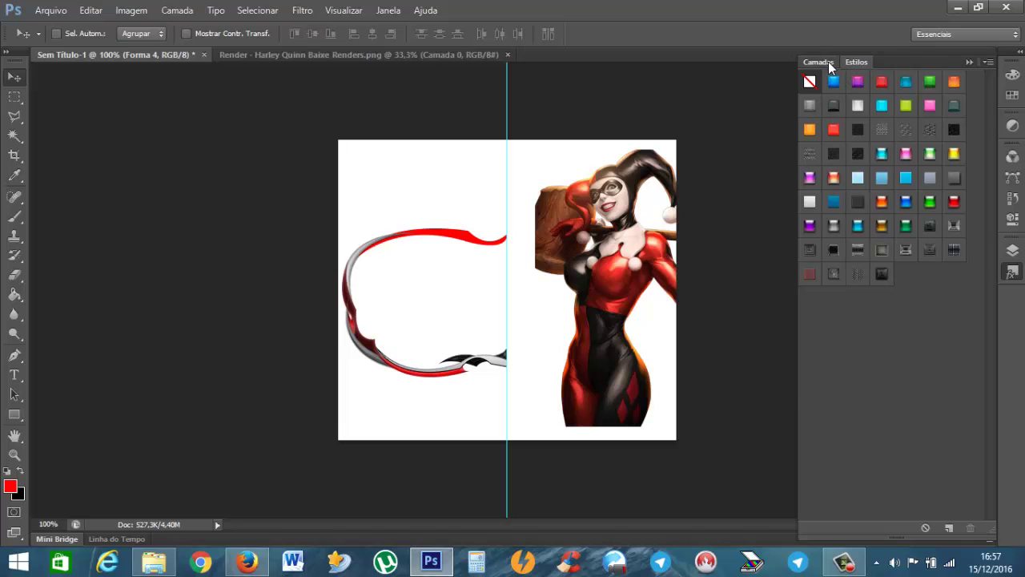
pyautogui.click(829, 63)
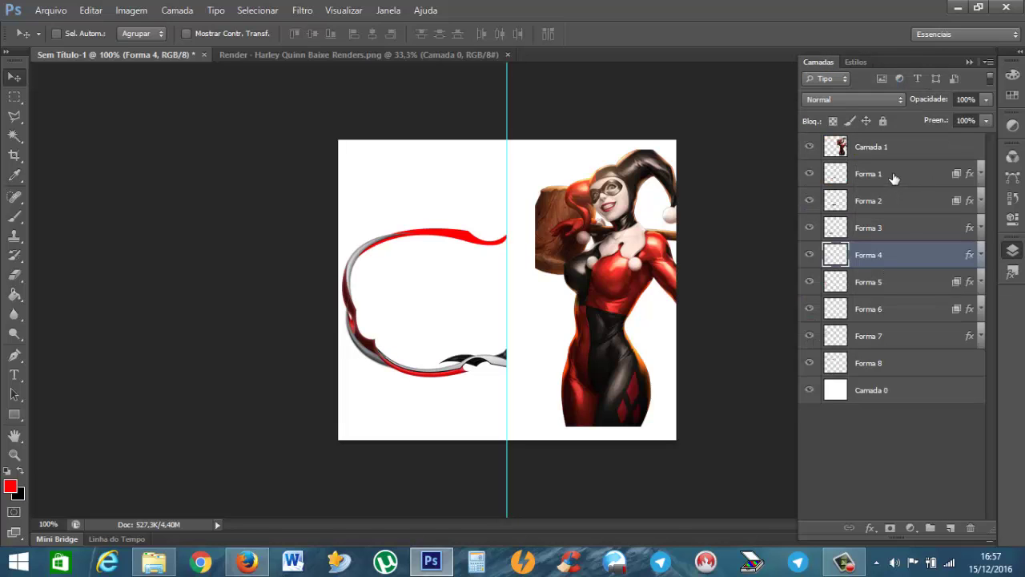
# Set the end colour of Forma 4's gradient overlay (Sobreposição de Degradê) to near-black 030303 and apply the layer style
pyautogui.doubleClick(970, 256)
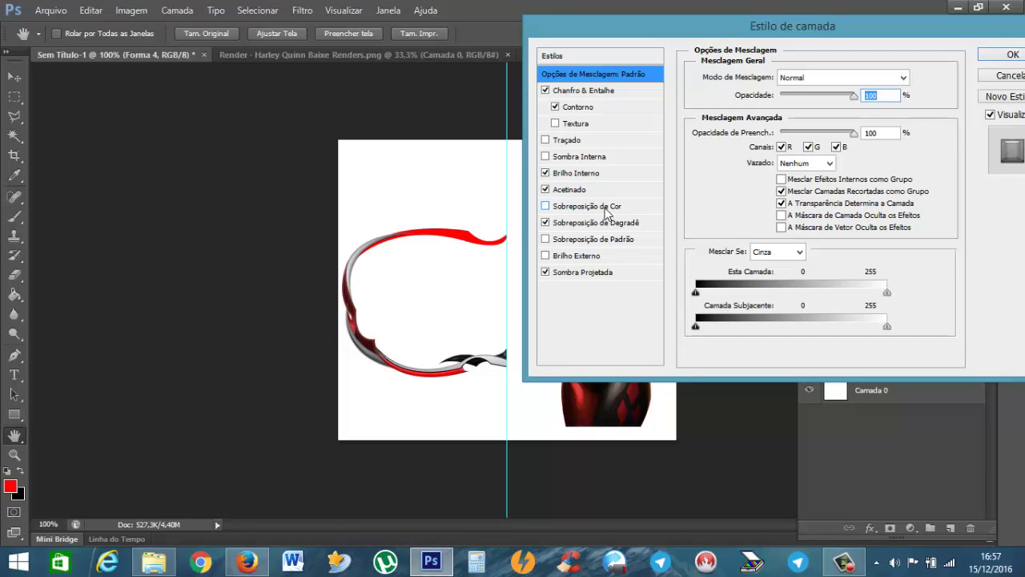
pyautogui.click(602, 224)
pyautogui.click(814, 117)
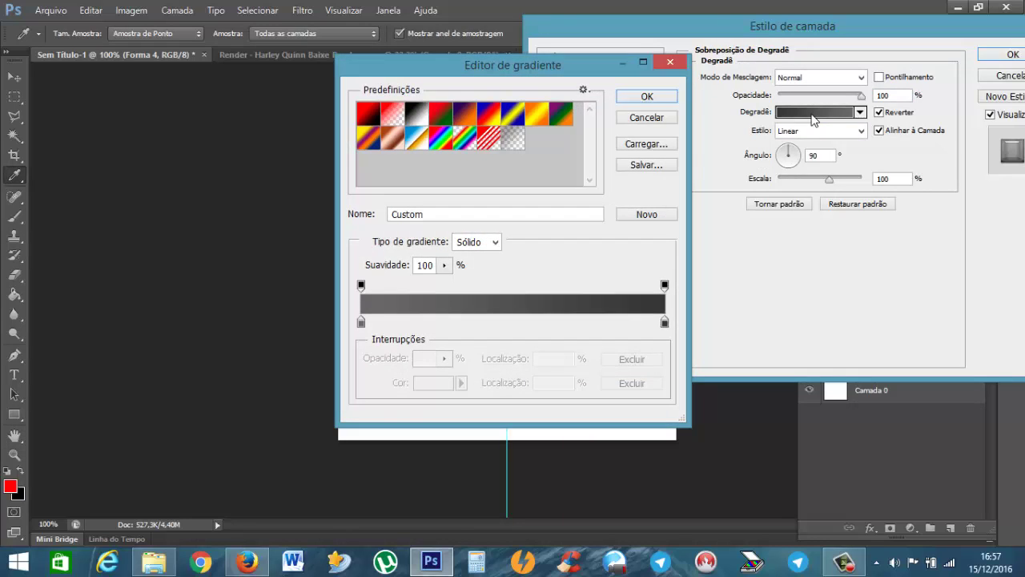
pyautogui.moveTo(579, 64); pyautogui.dragTo(733, 38)
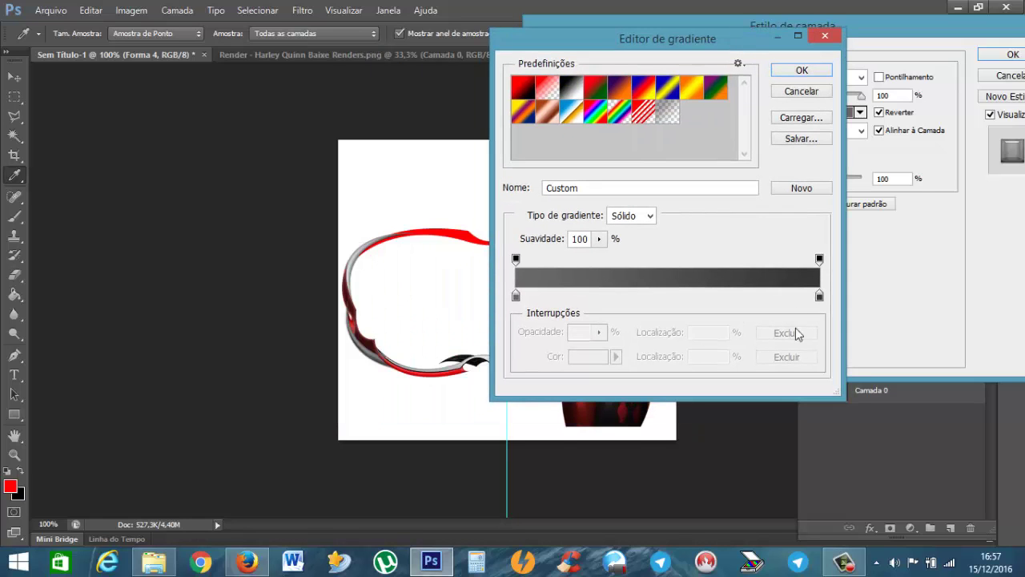
pyautogui.click(820, 297)
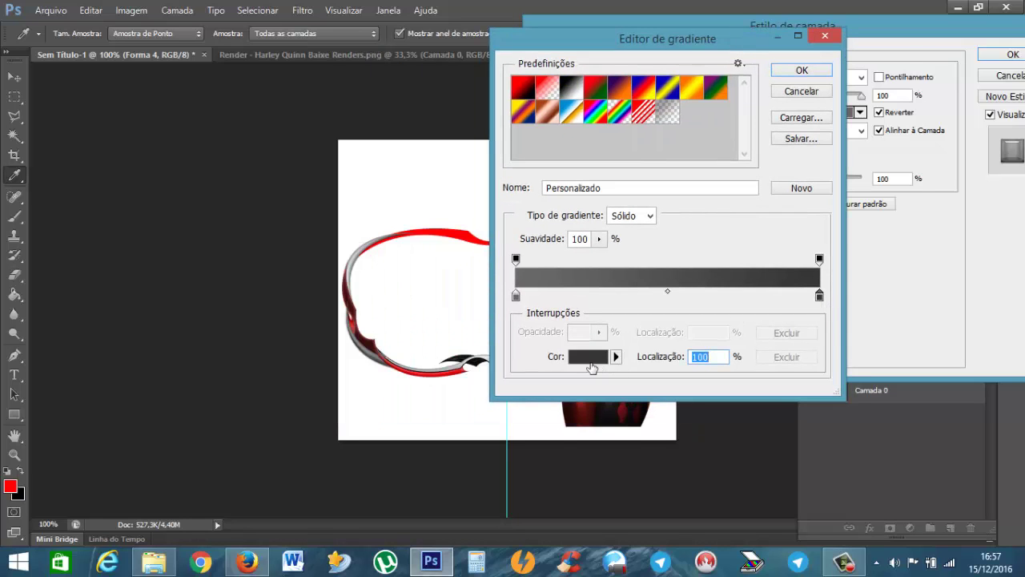
pyautogui.click(589, 360)
pyautogui.click(503, 253)
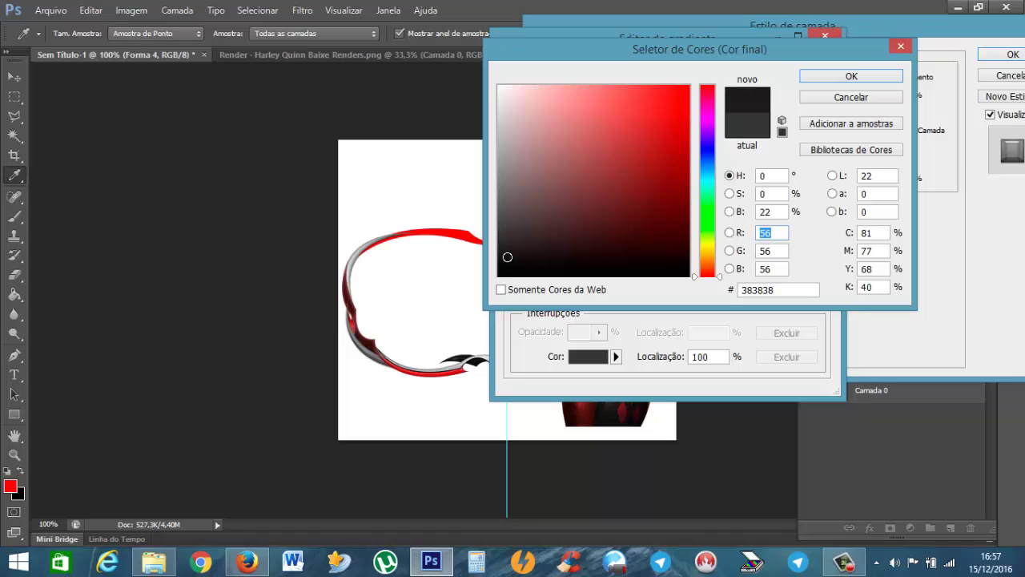
pyautogui.moveTo(507, 257); pyautogui.dragTo(511, 275)
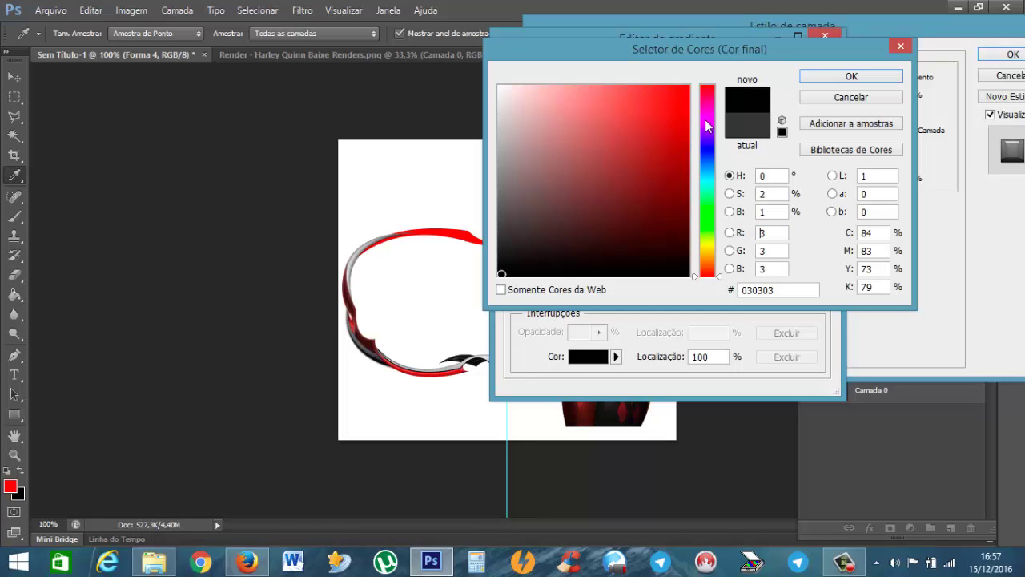
pyautogui.click(849, 76)
pyautogui.click(818, 72)
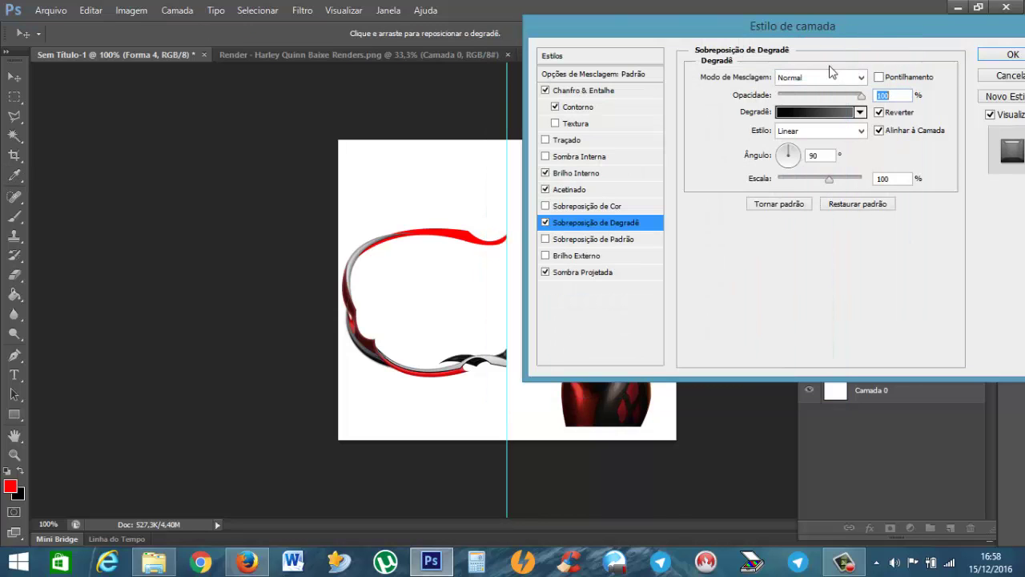
pyautogui.click(1011, 55)
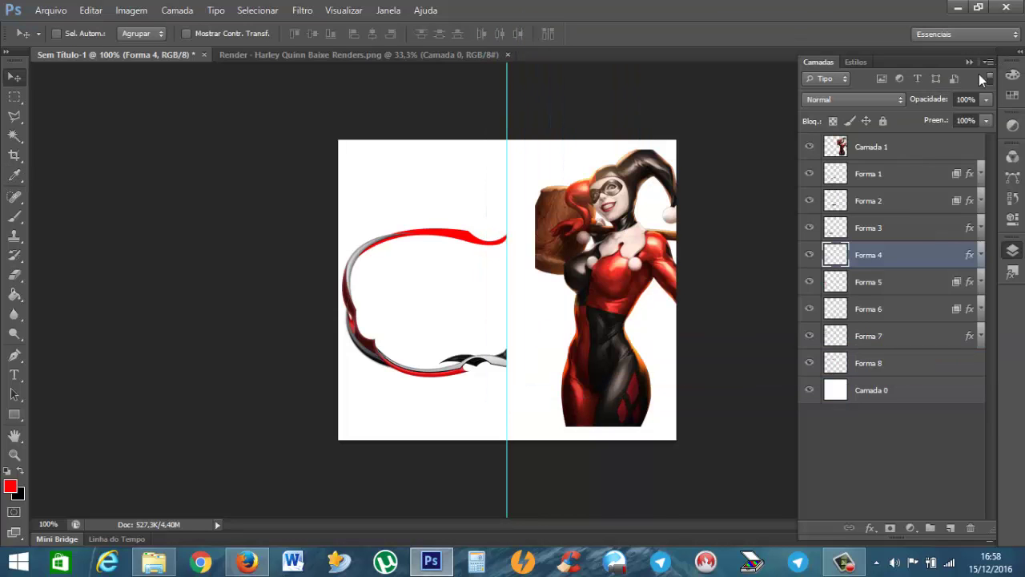
# Try a glossy red preset style on the Forma 8 layer
pyautogui.click(896, 369)
pyautogui.click(856, 61)
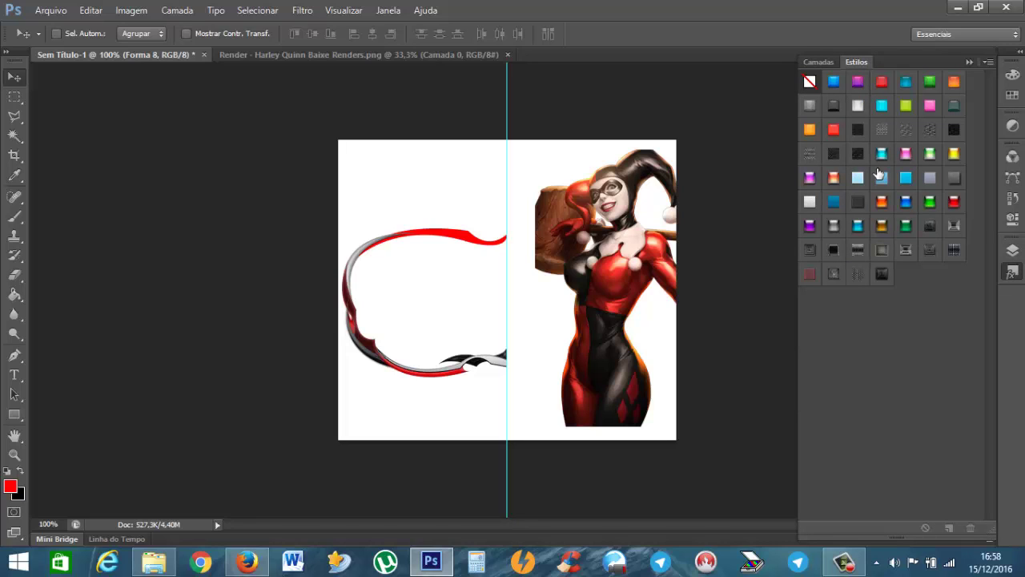
pyautogui.click(956, 202)
pyautogui.click(957, 201)
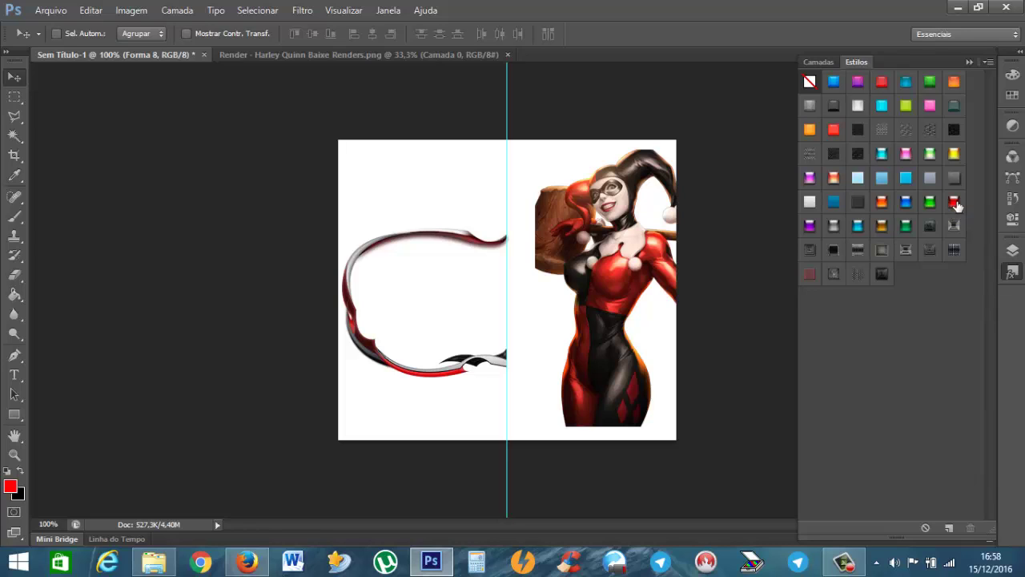
# Apply a dark grey preset style to the Forma 8 layer and hide its drop shadow (Sombra Projetada)
pyautogui.click(869, 205)
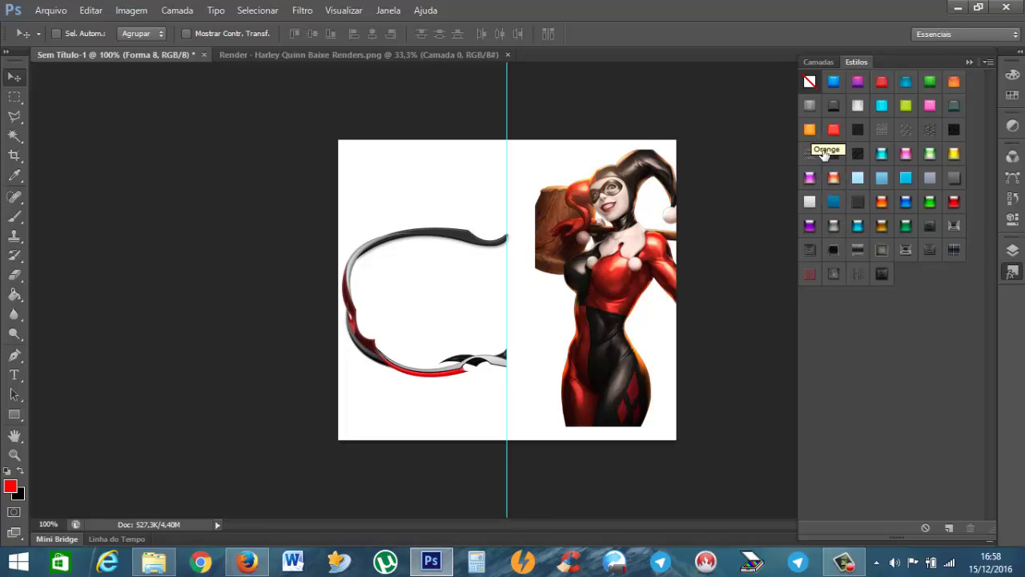
pyautogui.click(820, 62)
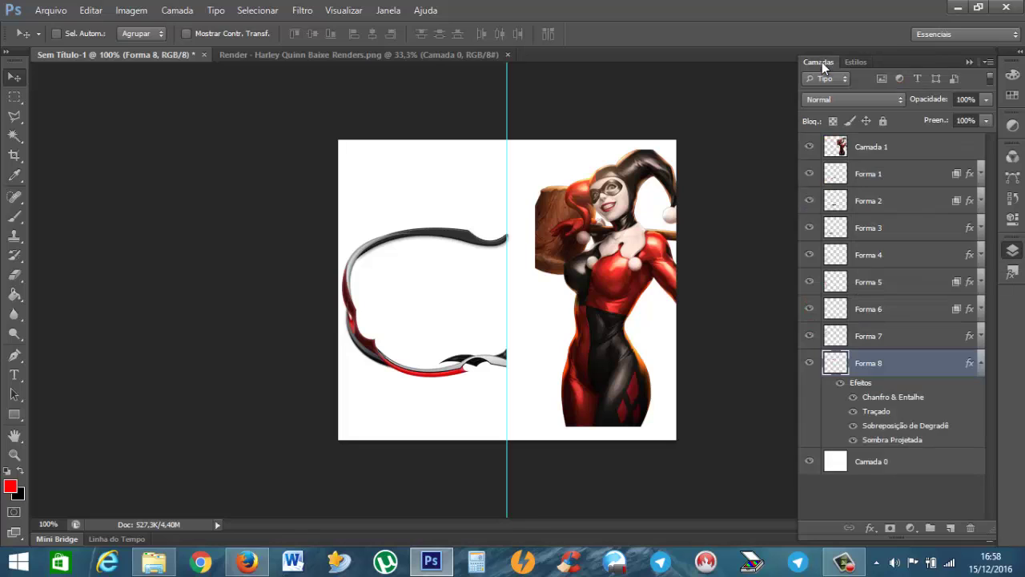
pyautogui.click(854, 440)
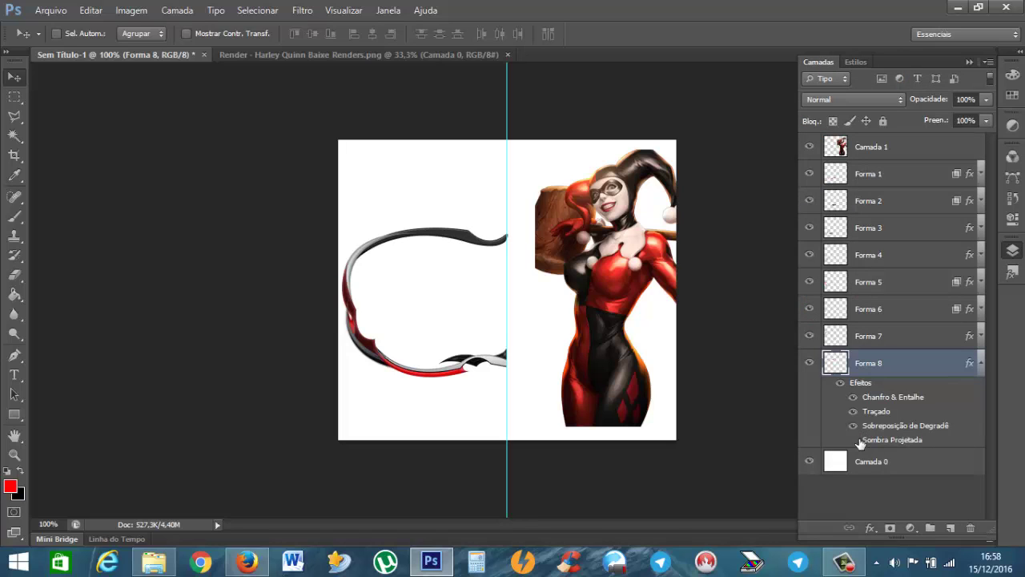
pyautogui.click(982, 365)
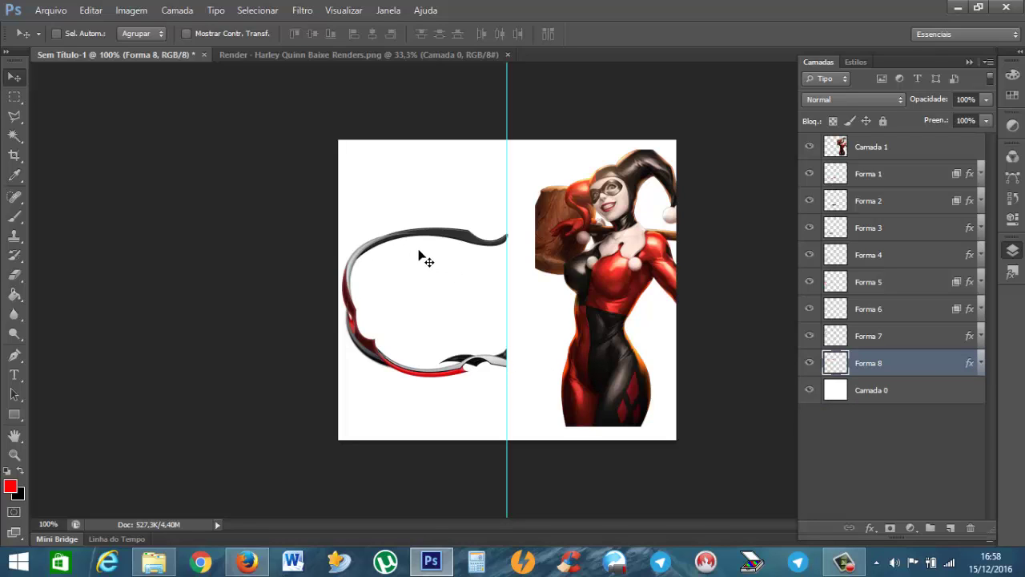
# Draw a closed red Pen shape above Camada 0, about 209 by 55 px, along the inner edge of the frame's upper curve
pyautogui.click(900, 388)
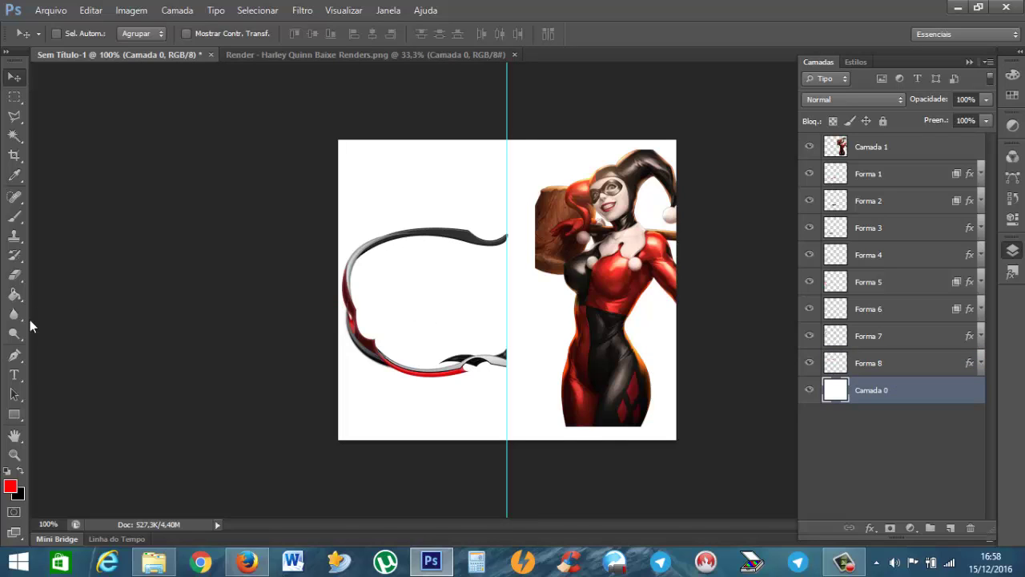
pyautogui.click(16, 355)
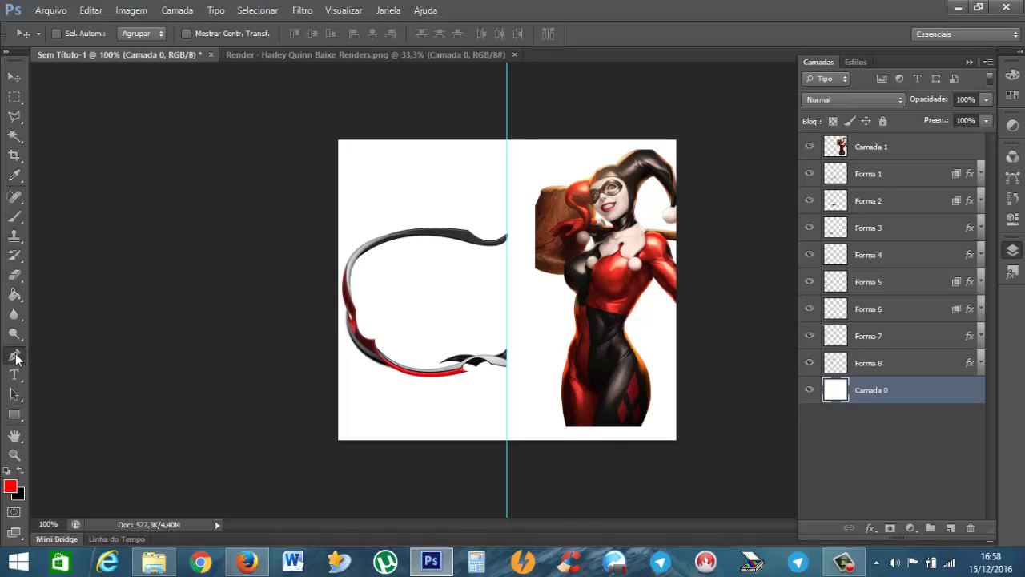
pyautogui.click(351, 273)
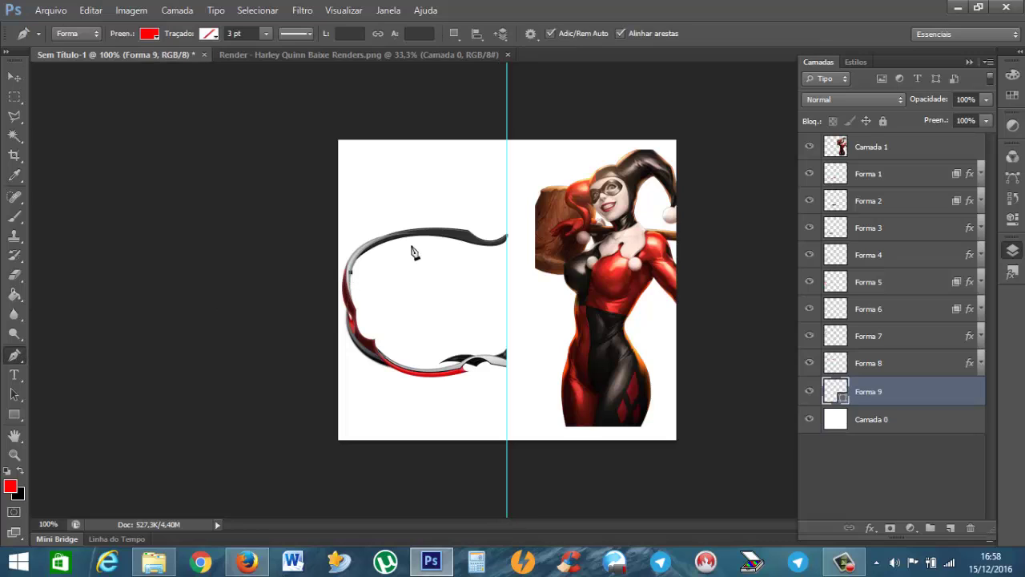
pyautogui.moveTo(431, 238); pyautogui.dragTo(483, 255)
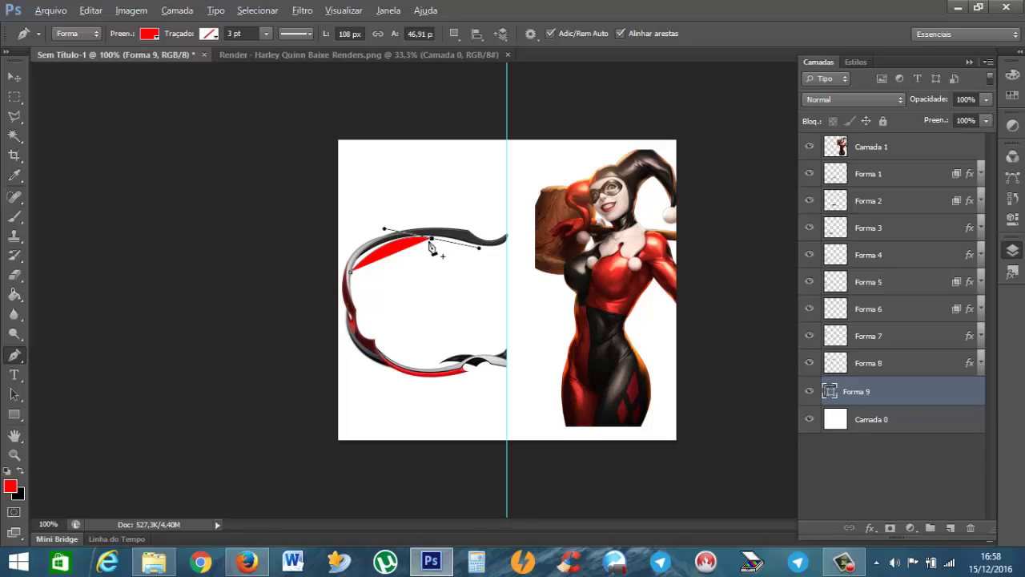
pyautogui.press('Return')
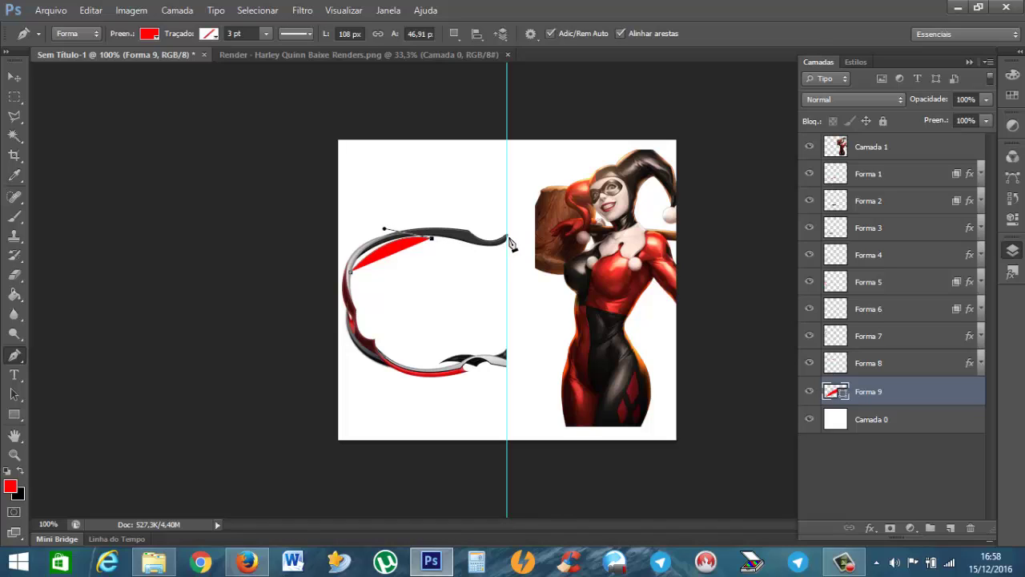
pyautogui.moveTo(507, 239); pyautogui.dragTo(525, 222)
pyautogui.keyDown('alt'); pyautogui.click(507, 240); pyautogui.keyUp('alt')
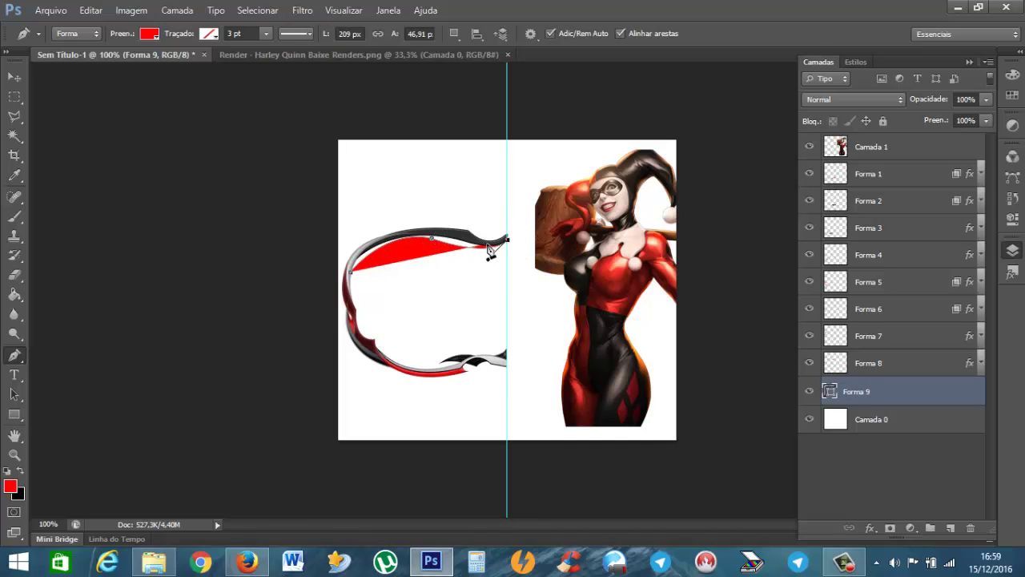
pyautogui.click(435, 233)
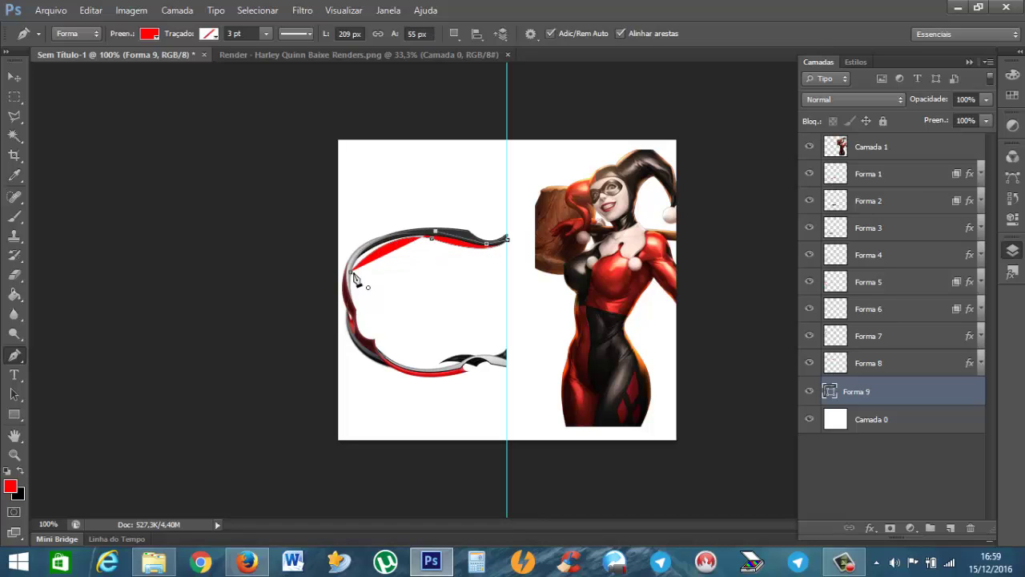
pyautogui.moveTo(352, 279); pyautogui.dragTo(355, 320)
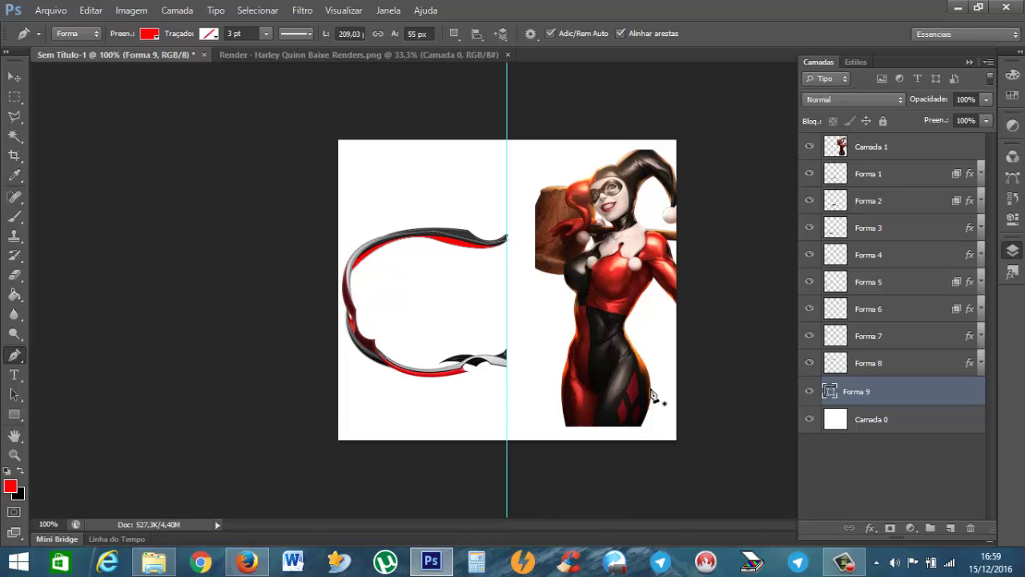
# Rasterize the Forma 9 layer and apply a glossy red preset style to it
pyautogui.rightClick(890, 383)
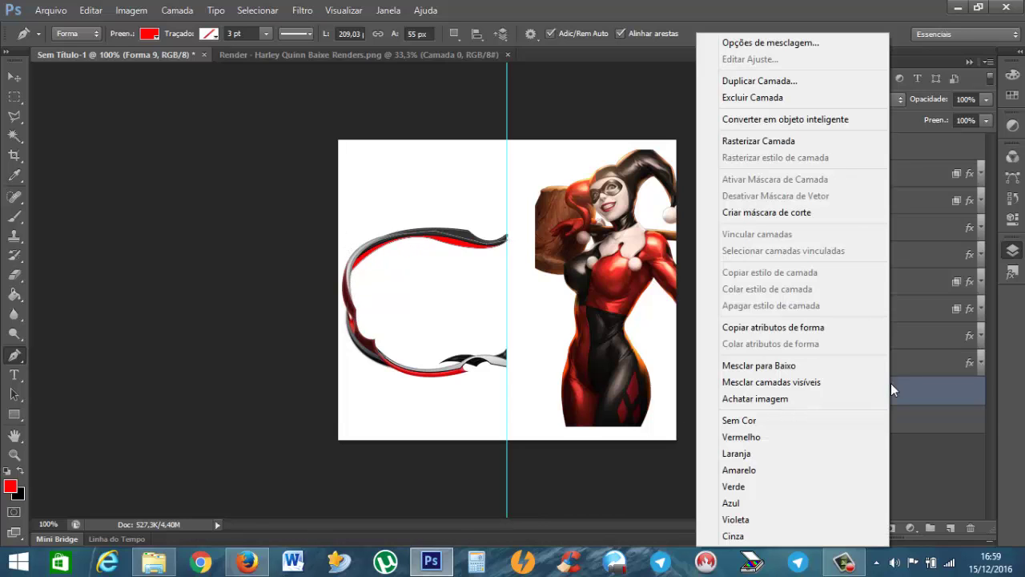
pyautogui.click(791, 142)
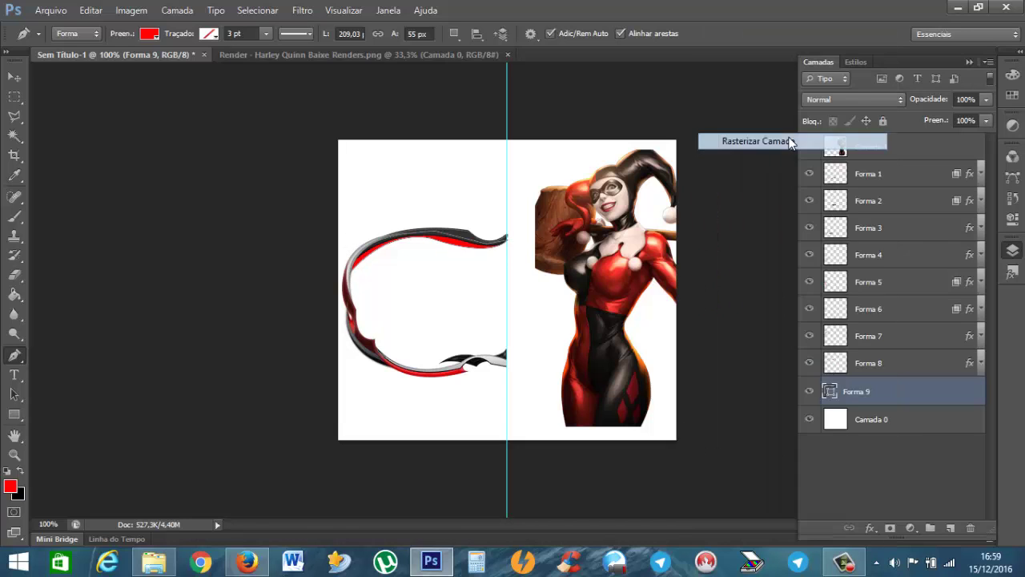
pyautogui.click(872, 63)
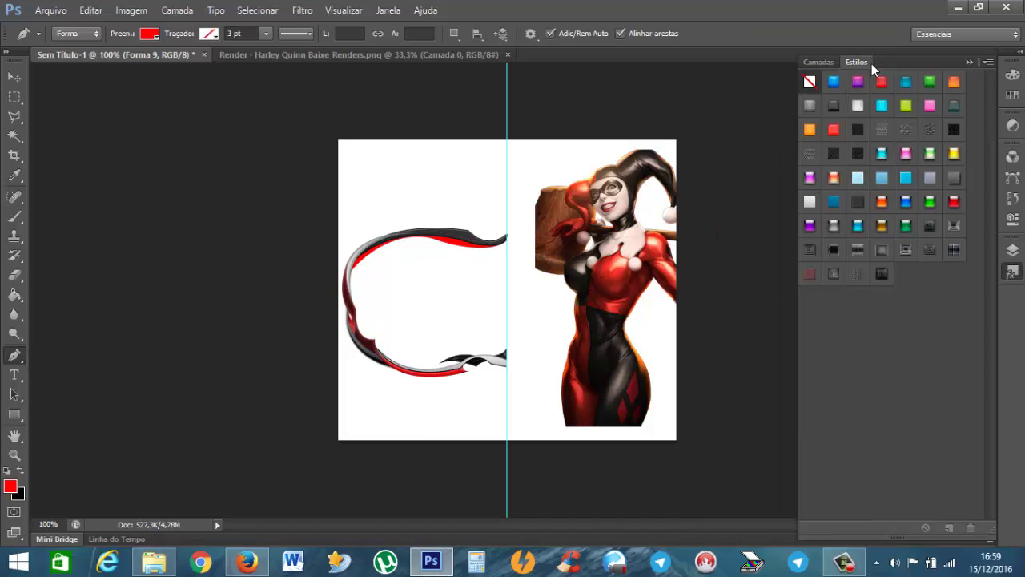
pyautogui.click(822, 113)
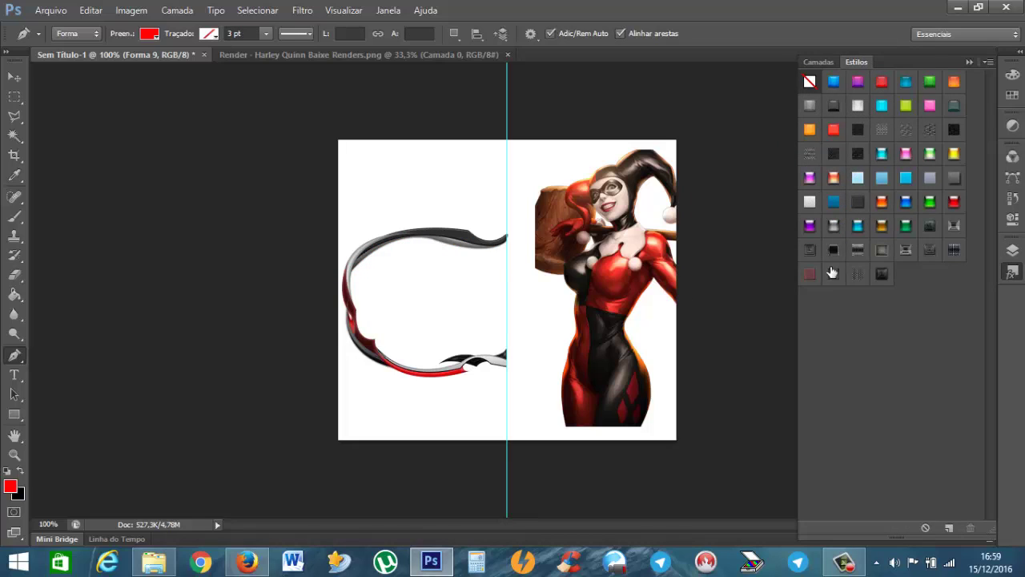
pyautogui.click(841, 134)
pyautogui.click(893, 82)
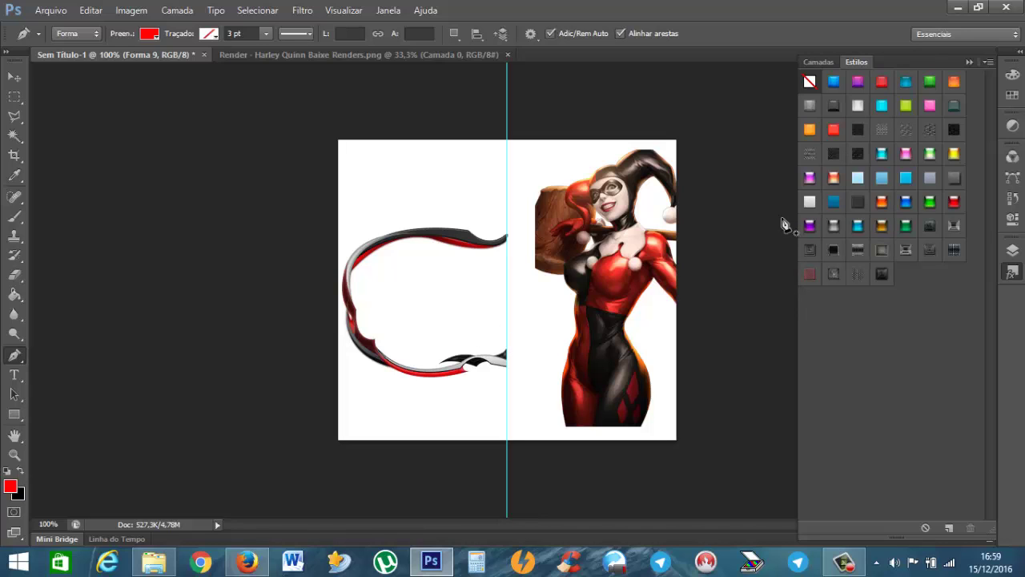
pyautogui.click(823, 62)
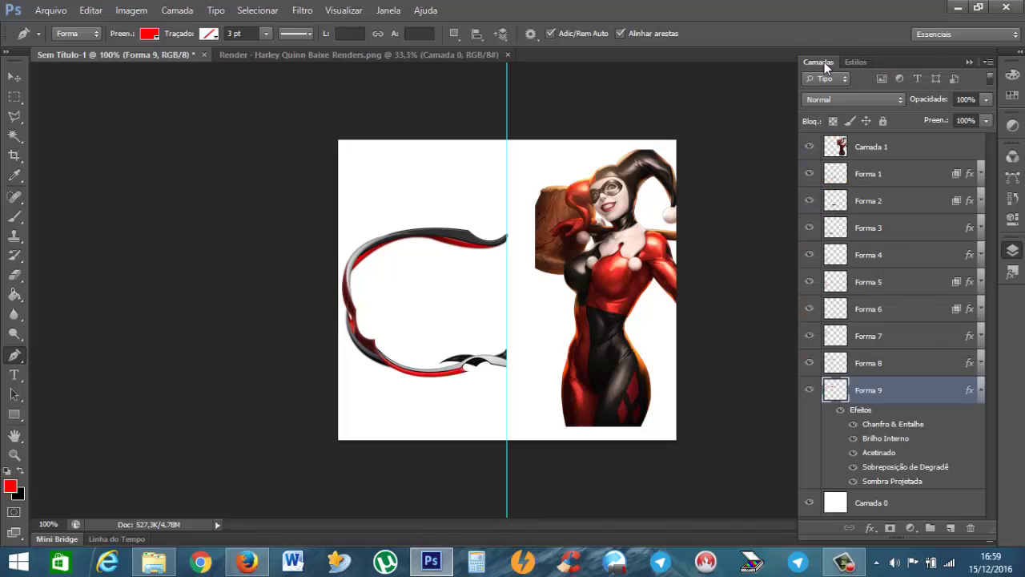
# Hide the character layer Camada 1 and group the layers Forma 1 through Forma 9
pyautogui.click(811, 147)
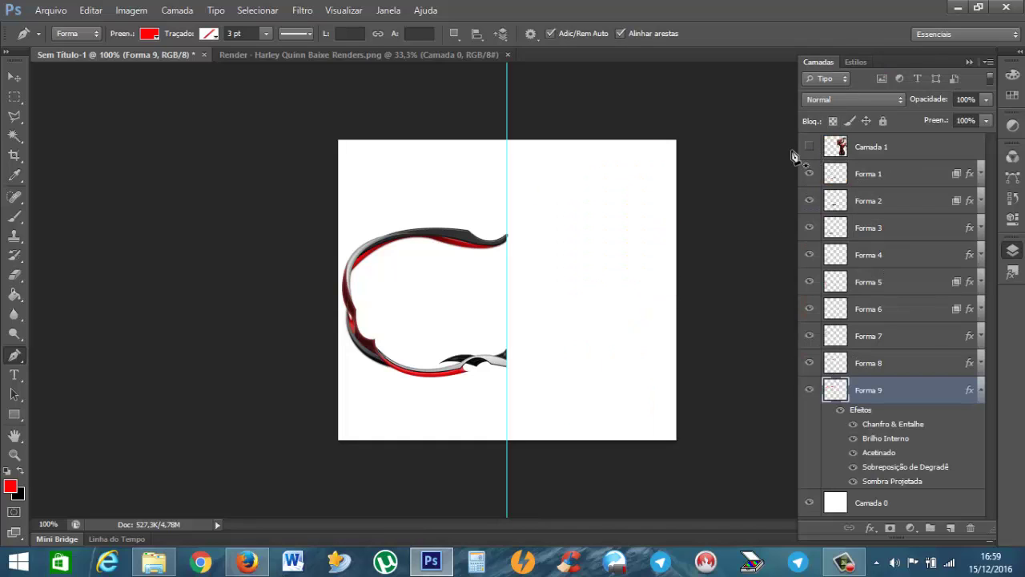
pyautogui.click(985, 396)
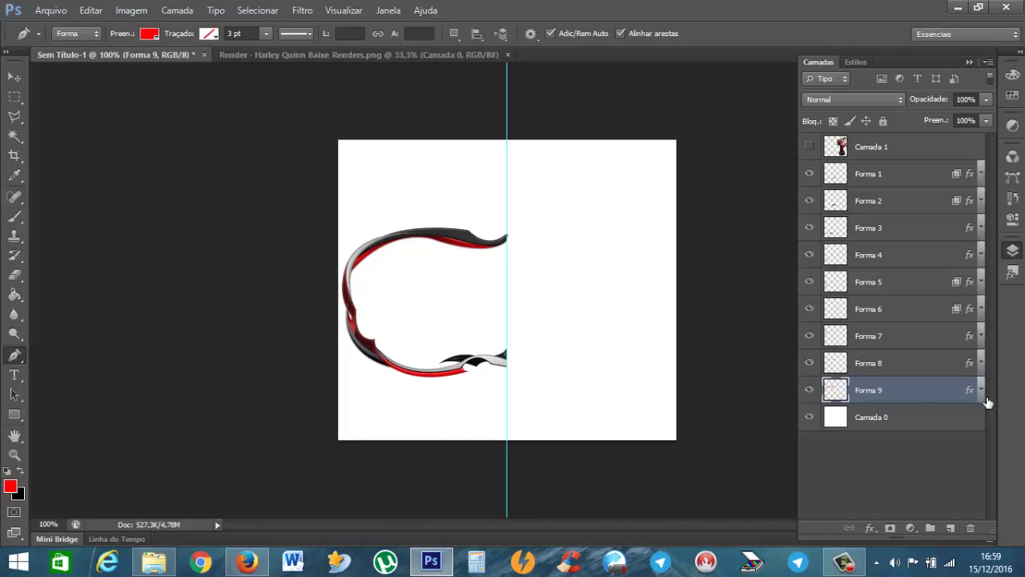
pyautogui.click(913, 413)
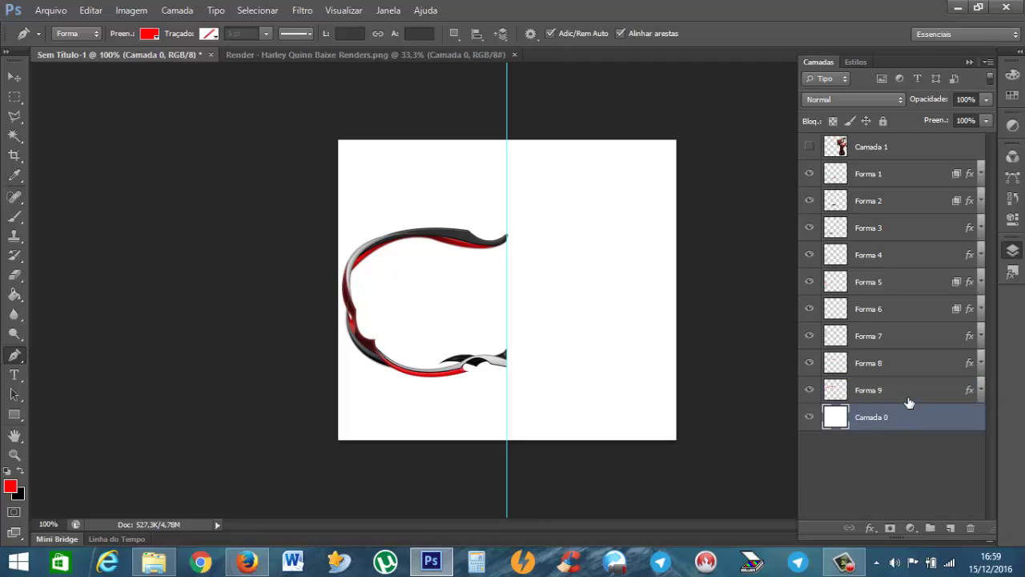
pyautogui.click(905, 397)
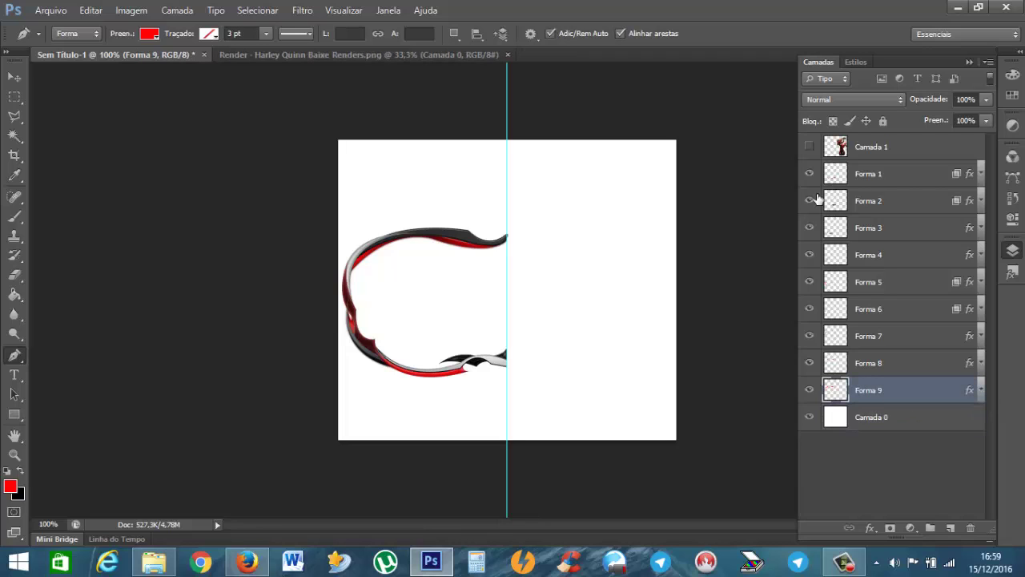
pyautogui.click(873, 181)
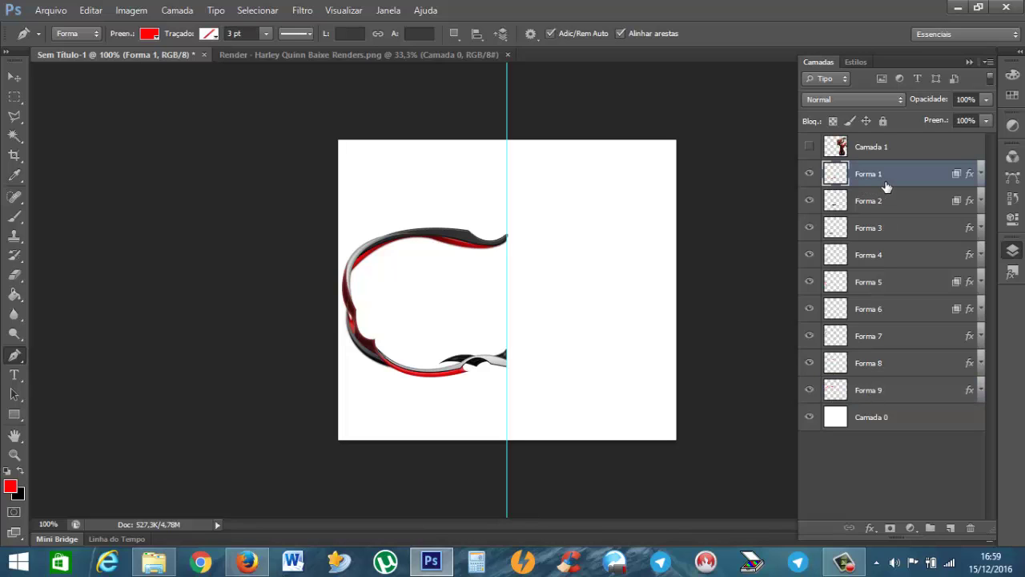
pyautogui.keyDown('shift'); pyautogui.click(901, 394); pyautogui.keyUp('shift')
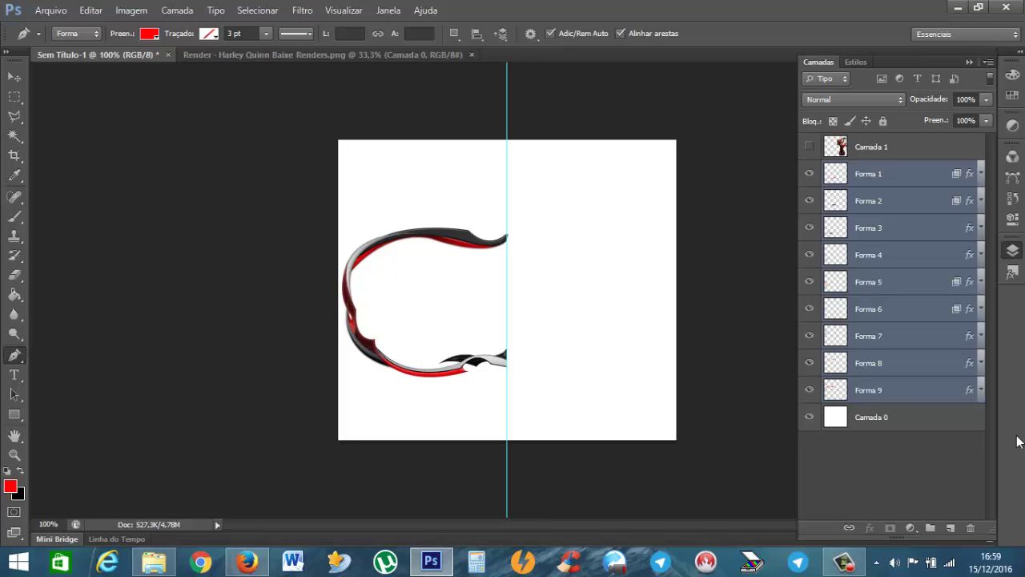
pyautogui.hotkey('ctrl', 'g')
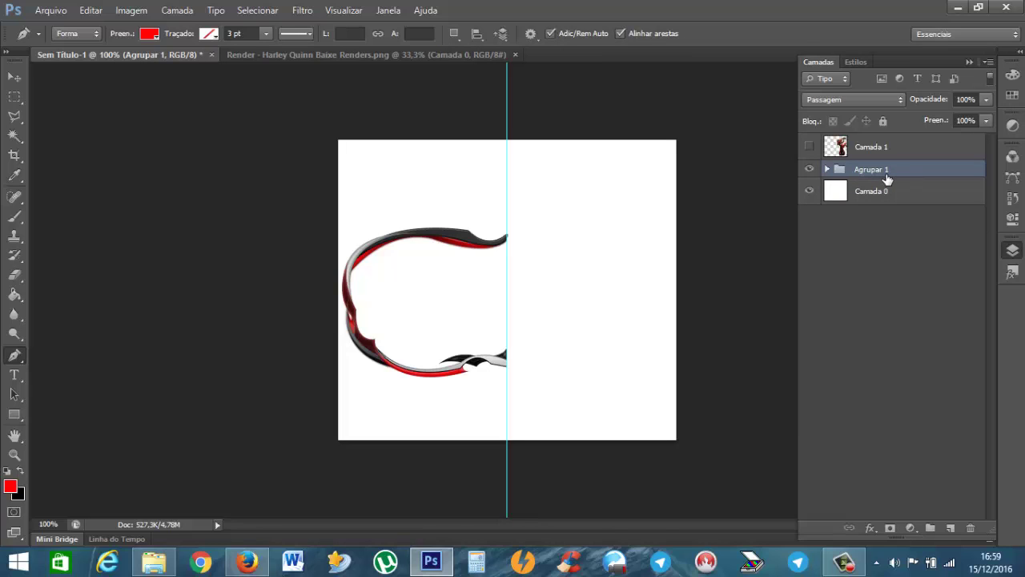
# Rename the new layer group as Borda
pyautogui.doubleClick(871, 169)
pyautogui.write('Brod')
pyautogui.press('BackSpace')
pyautogui.press('BackSpace')
pyautogui.write('or')
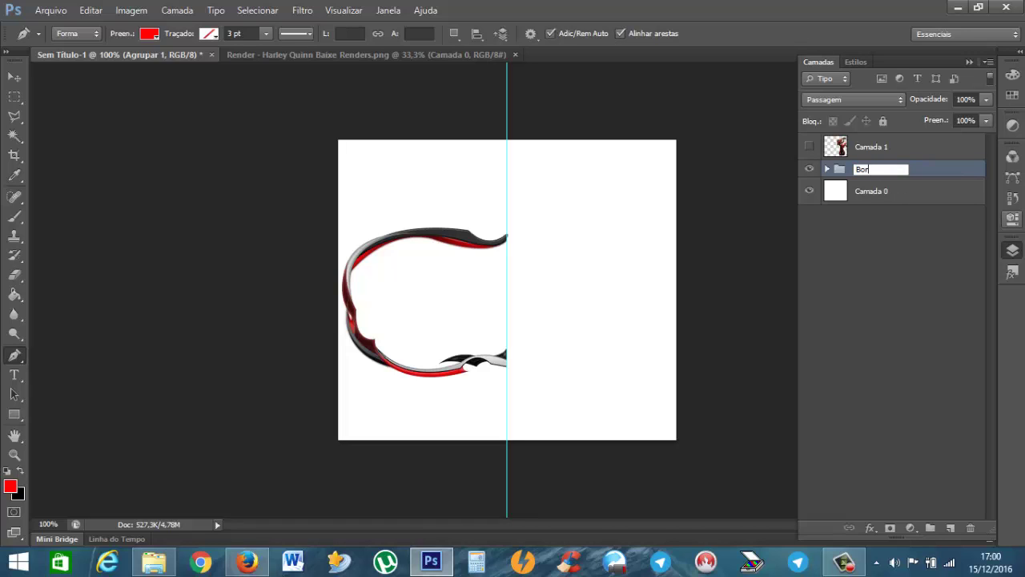
pyautogui.write('da')
pyautogui.press('Return')
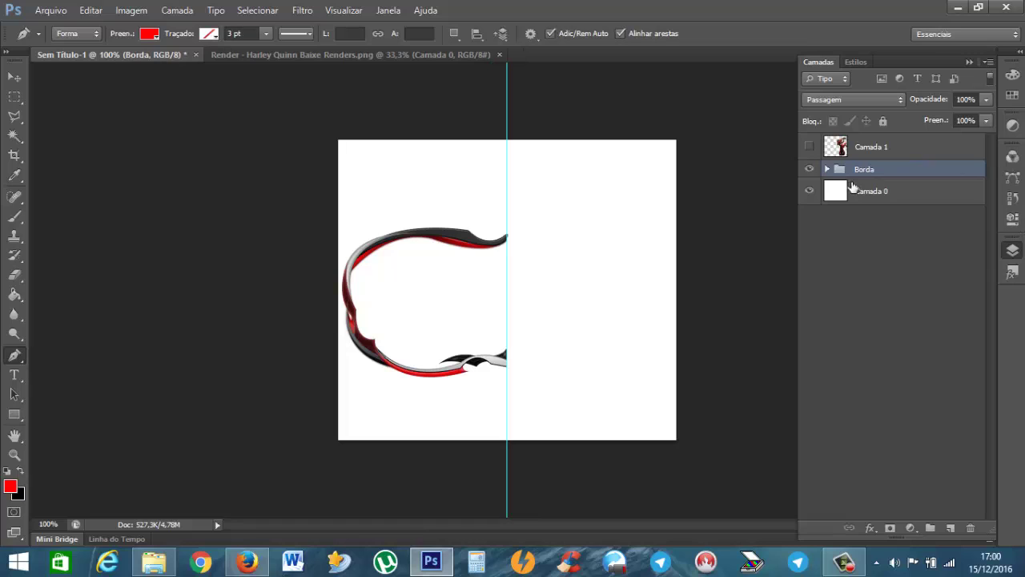
# Toggle the visibility of Camada 1 to compare the frame with and without the character
pyautogui.click(810, 147)
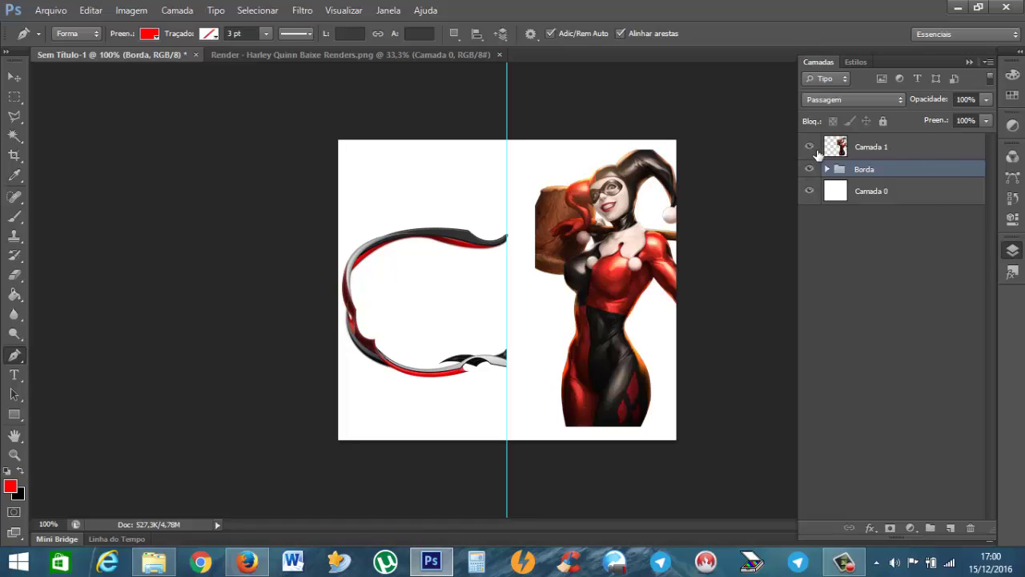
pyautogui.click(809, 147)
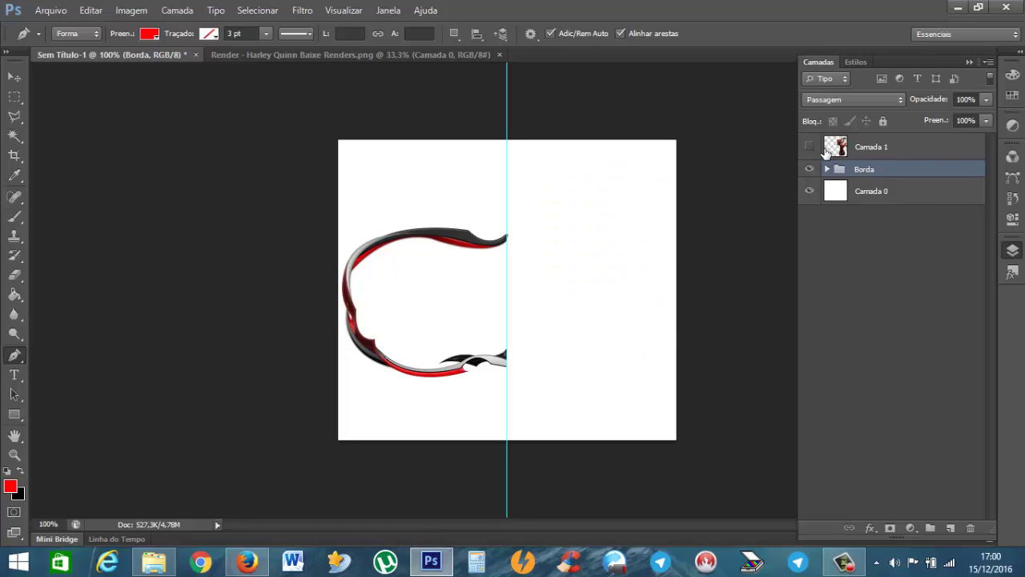
pyautogui.click(809, 147)
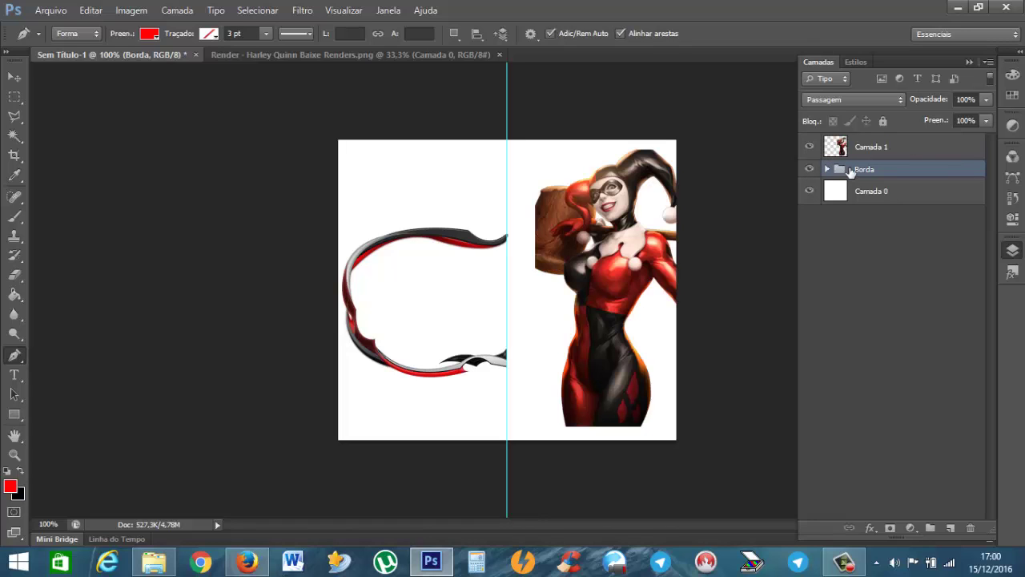
pyautogui.click(810, 148)
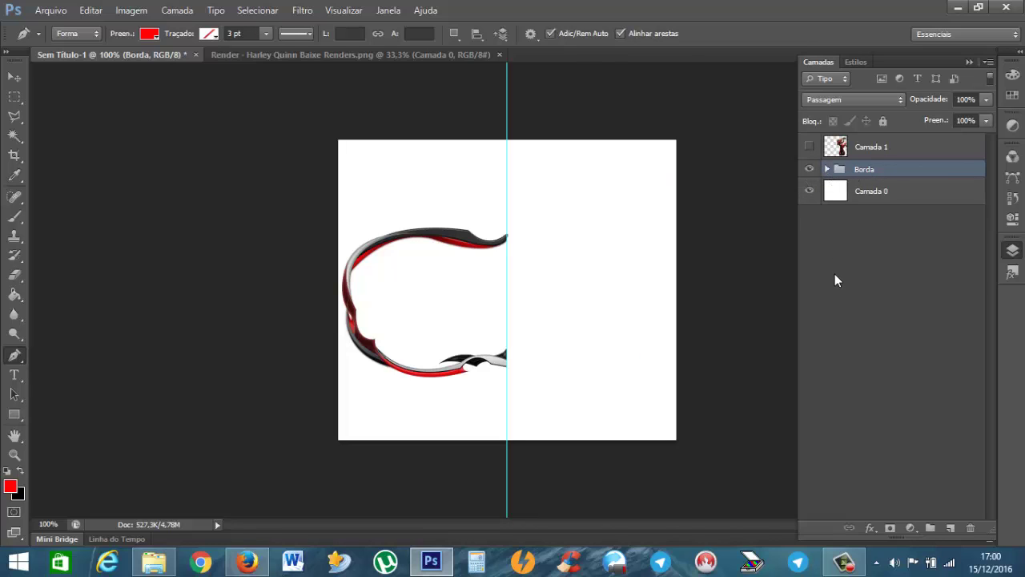
# Try duplicating the Borda group and moving the copy right to X 302 px, and delete that copy
pyautogui.hotkey('ctrl', 'j')
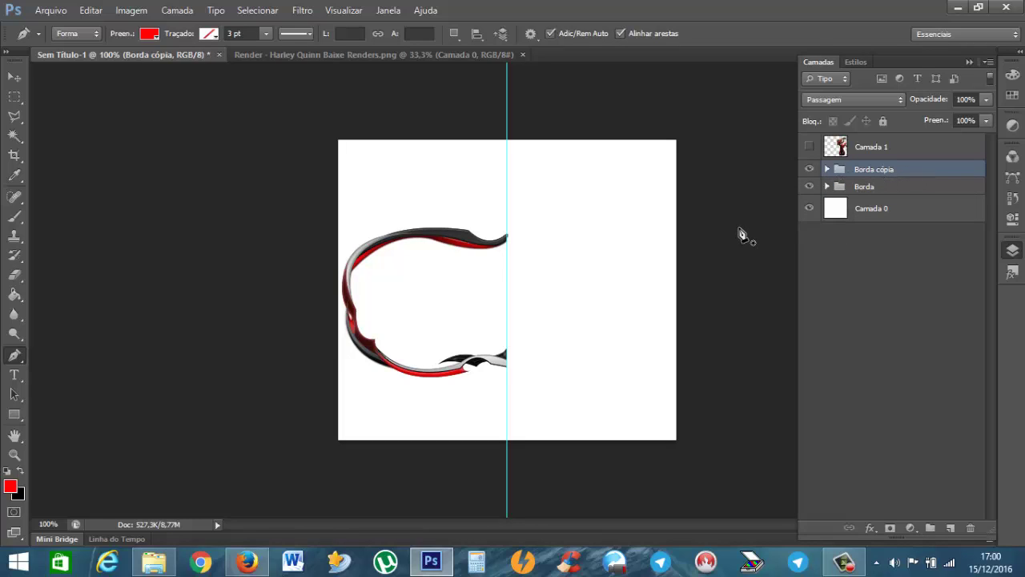
pyautogui.hotkey('ctrl', 't')
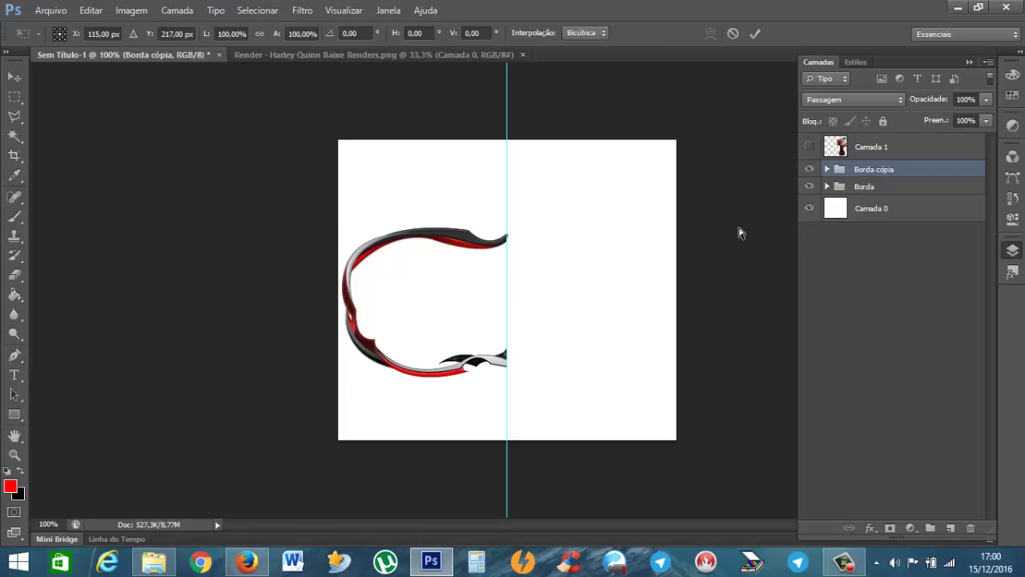
pyautogui.press('Right')
pyautogui.press('Right')
pyautogui.press('Right')
pyautogui.press('Right')
pyautogui.press('Right')
pyautogui.press('Right')
pyautogui.press('Right')
pyautogui.press('Right')
pyautogui.press('Right')
pyautogui.press('Right')
pyautogui.press('Right')
pyautogui.press('Right')
pyautogui.press('Right')
pyautogui.press('Right')
pyautogui.press('Right')
pyautogui.press('Right')
pyautogui.press('Right')
pyautogui.press('Right')
pyautogui.press('Right')
pyautogui.press('Right')
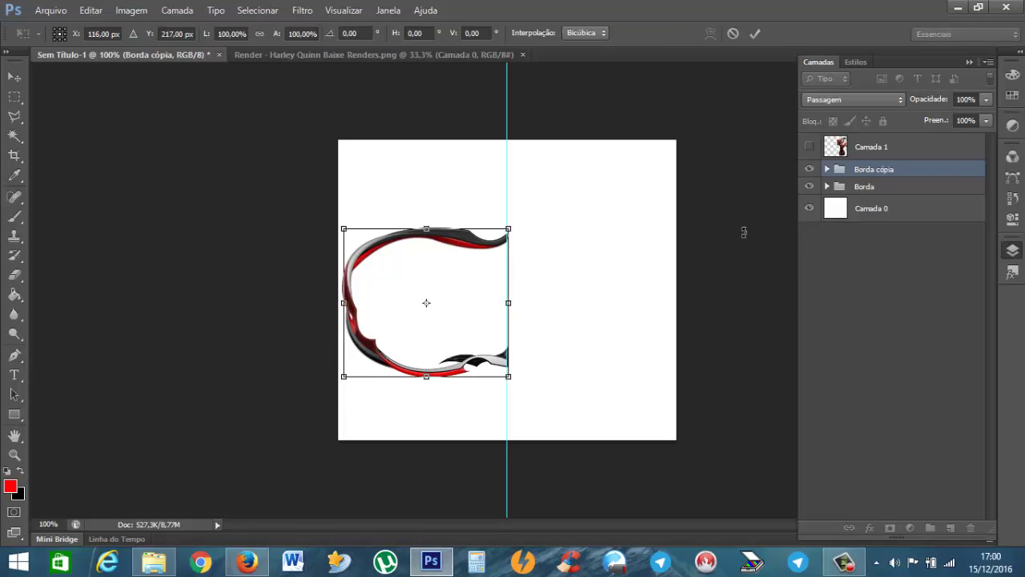
pyautogui.hotkey('shift', 'Right')
pyautogui.hotkey('shift', 'Right')
pyautogui.hotkey('shift', 'Right')
pyautogui.hotkey('shift', 'Right')
pyautogui.hotkey('shift', 'Right')
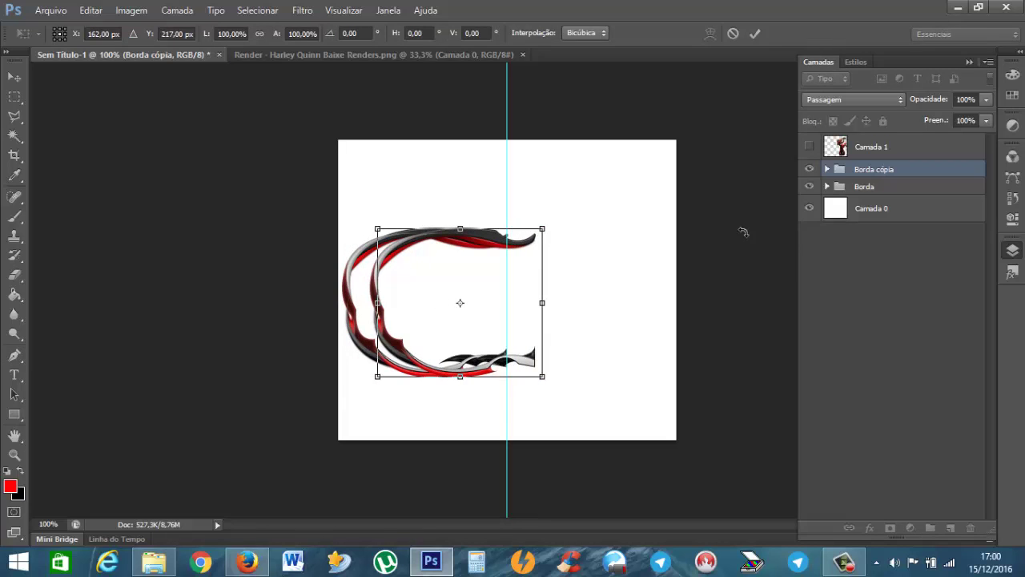
pyautogui.hotkey('shift', 'Right')
pyautogui.hotkey('shift', 'Right')
pyautogui.hotkey('shift', 'Right')
pyautogui.hotkey('shift', 'Right')
pyautogui.hotkey('shift', 'Right')
pyautogui.hotkey('shift', 'Right')
pyautogui.hotkey('shift', 'Right')
pyautogui.hotkey('shift', 'Right')
pyautogui.hotkey('shift', 'Right')
pyautogui.hotkey('shift', 'Right')
pyautogui.hotkey('shift', 'Right')
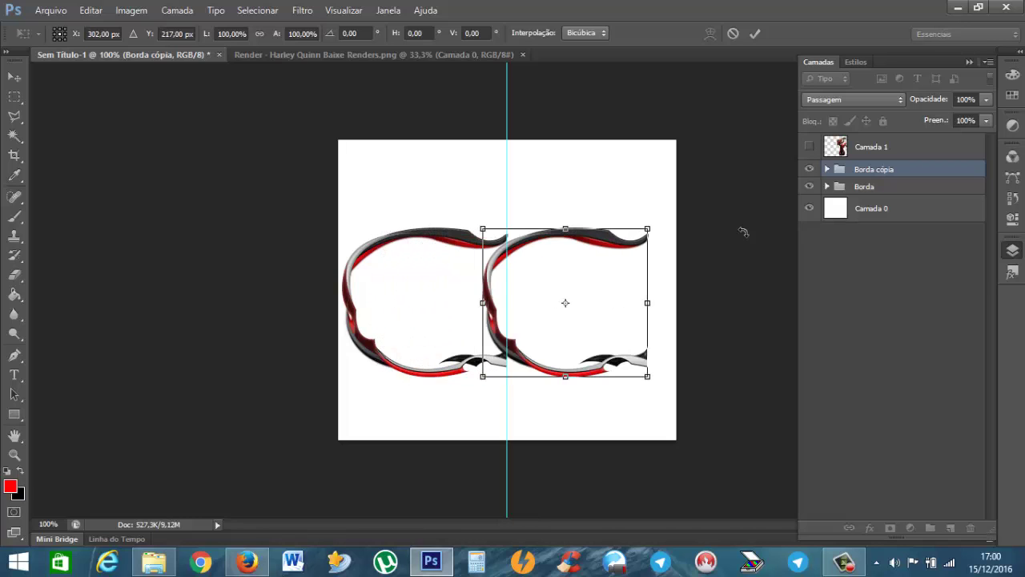
pyautogui.press('Return')
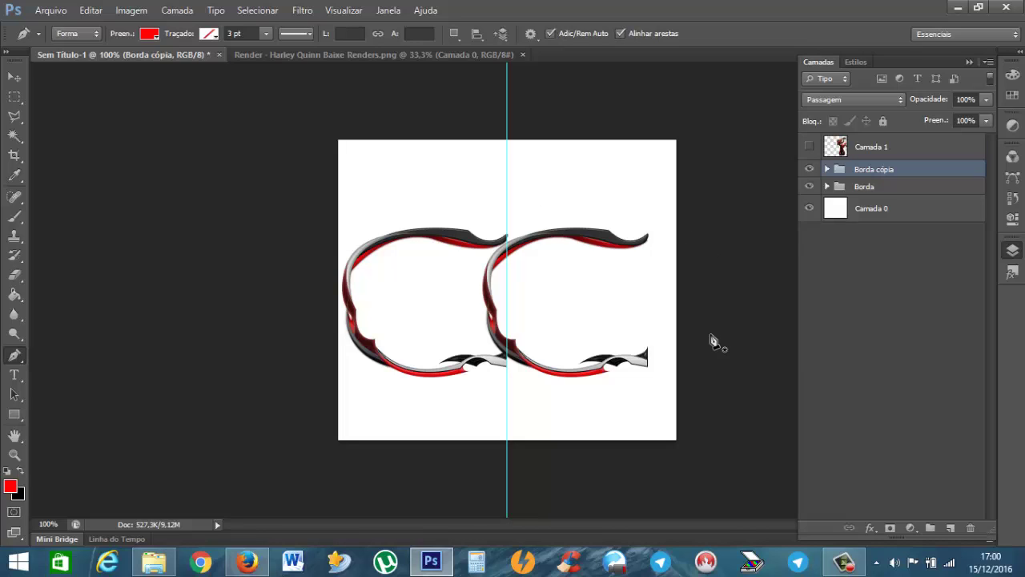
pyautogui.press('Delete')
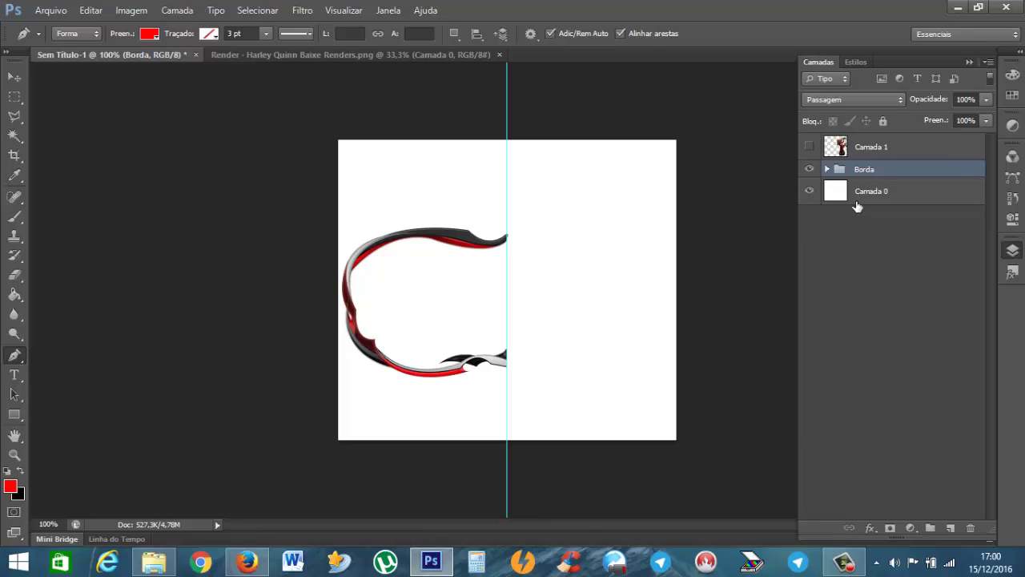
# Create a merged copy of the Borda group as its own layer and move it right to about X 234.5 px, Y 210.5 px
pyautogui.hotkey('ctrl', 'alt', 'e')
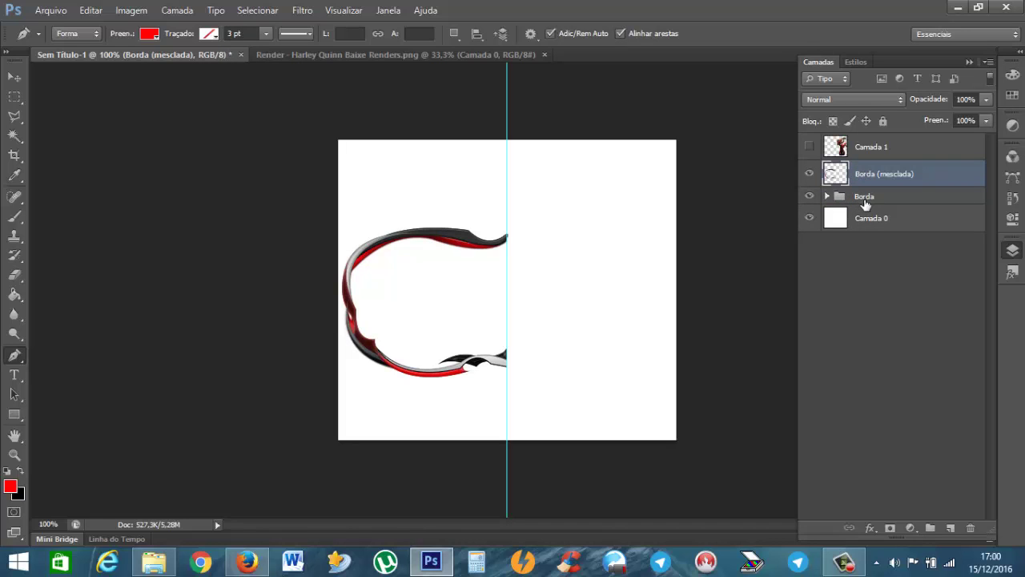
pyautogui.click(834, 198)
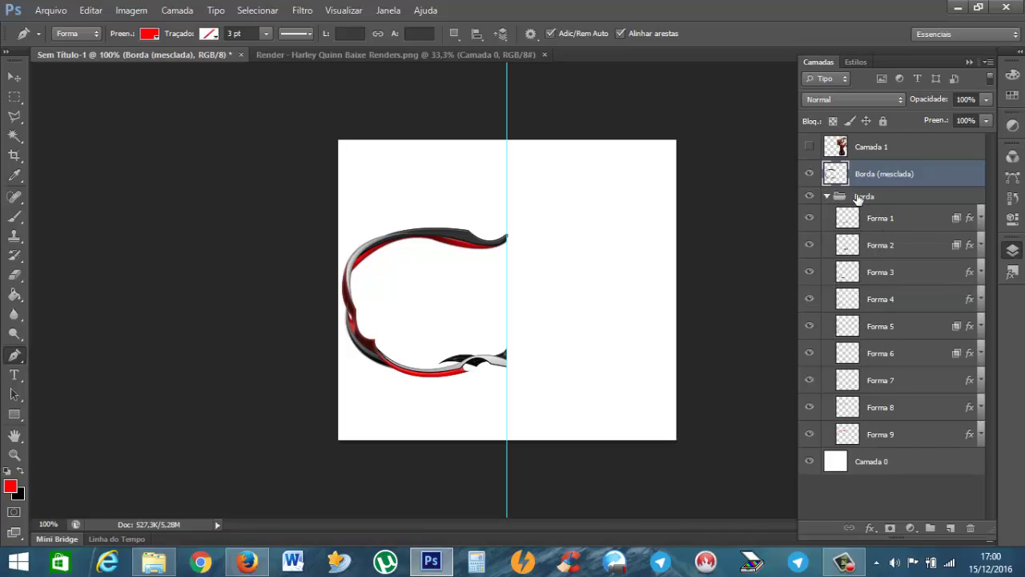
pyautogui.click(14, 80)
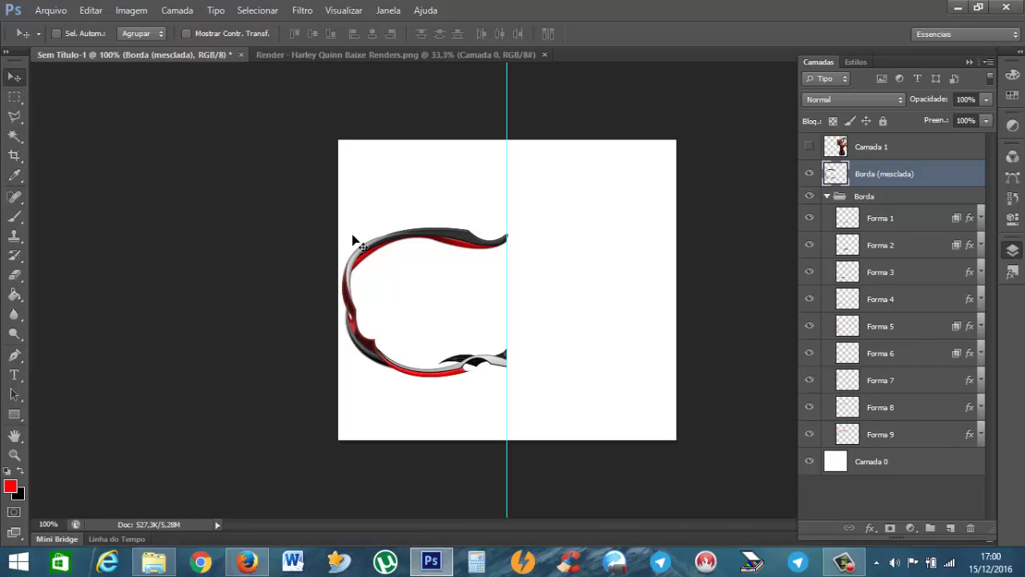
pyautogui.moveTo(361, 246)
pyautogui.mouseDown()
pyautogui.moveTo(563, 232)
pyautogui.moveTo(519, 190)
pyautogui.moveTo(477, 196)
pyautogui.mouseUp()
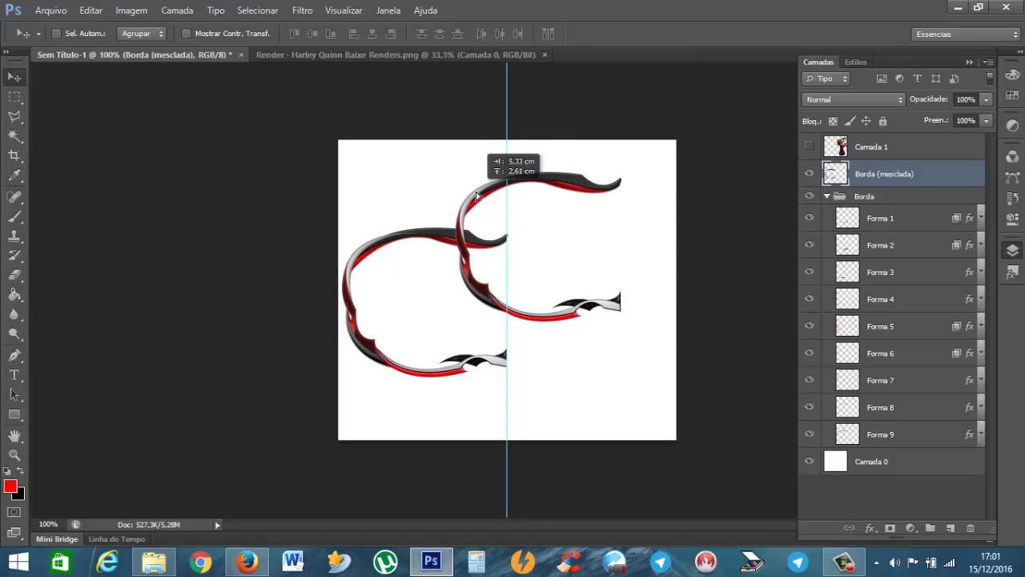
pyautogui.moveTo(477, 195); pyautogui.dragTo(477, 196)
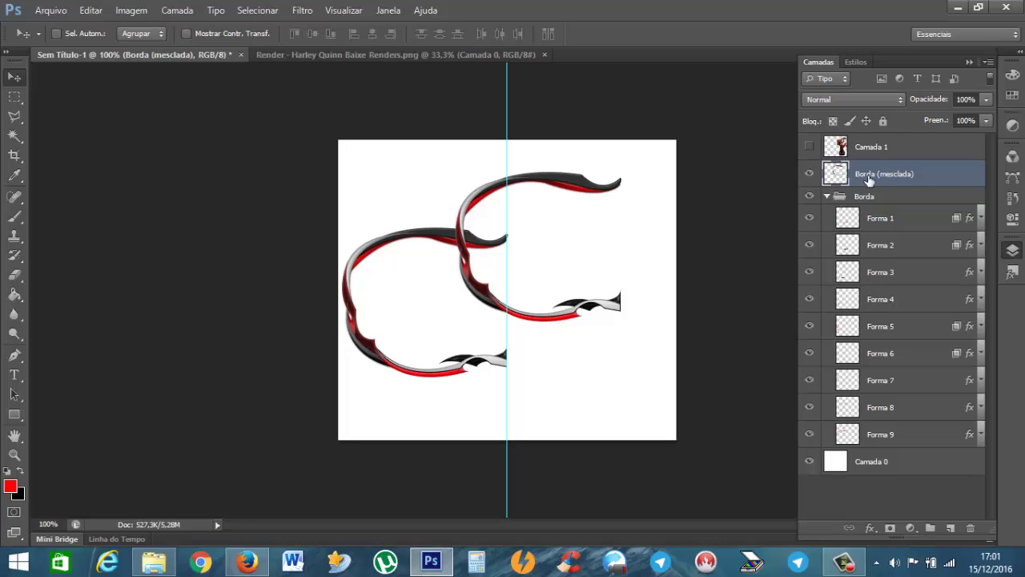
pyautogui.moveTo(593, 192); pyautogui.dragTo(569, 245)
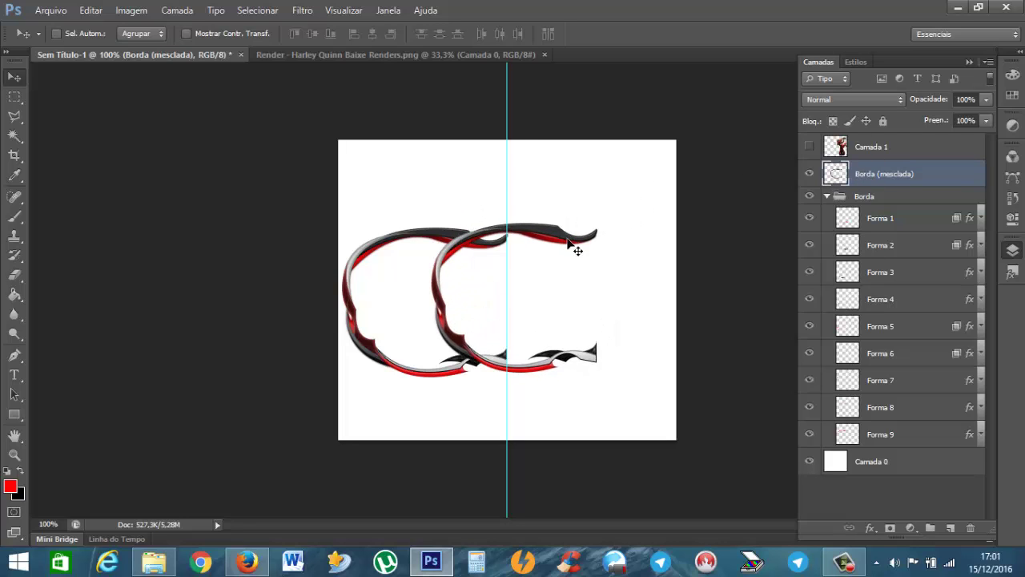
# Flip the merged border copy horizontally and move it right to X 334.5 px so it meets the original half at the centre guide
pyautogui.hotkey('ctrl', 't')
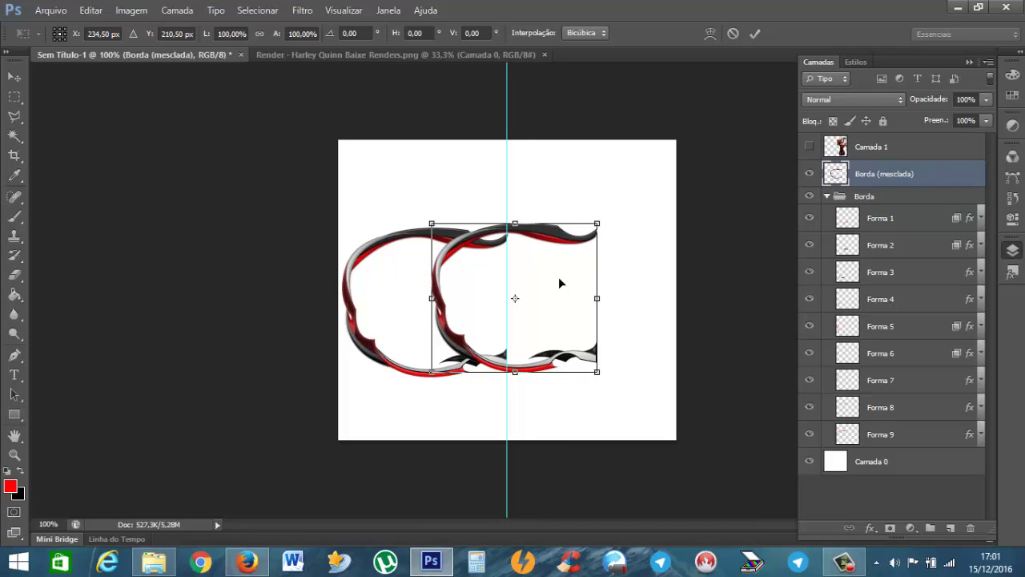
pyautogui.rightClick(558, 277)
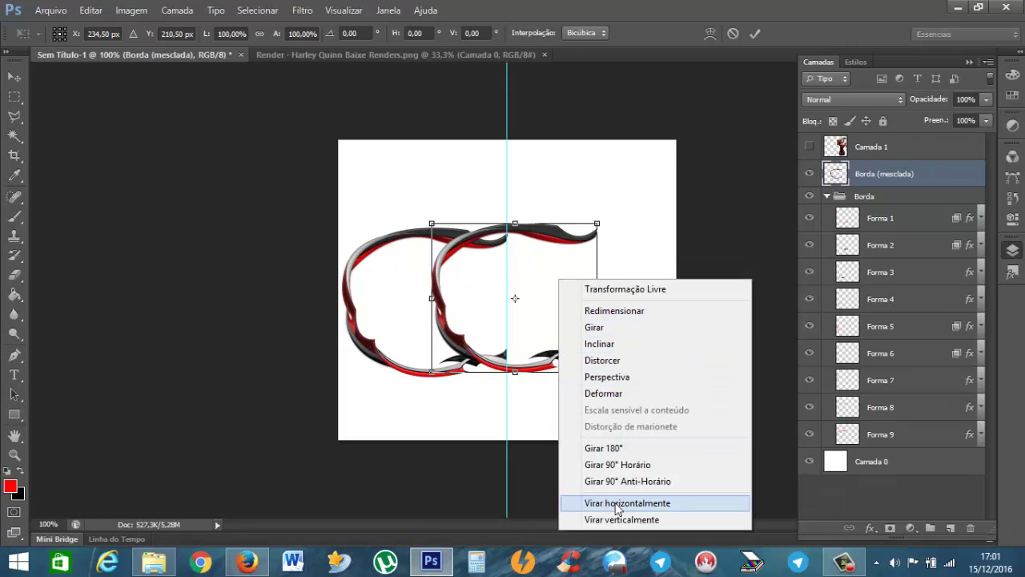
pyautogui.click(657, 505)
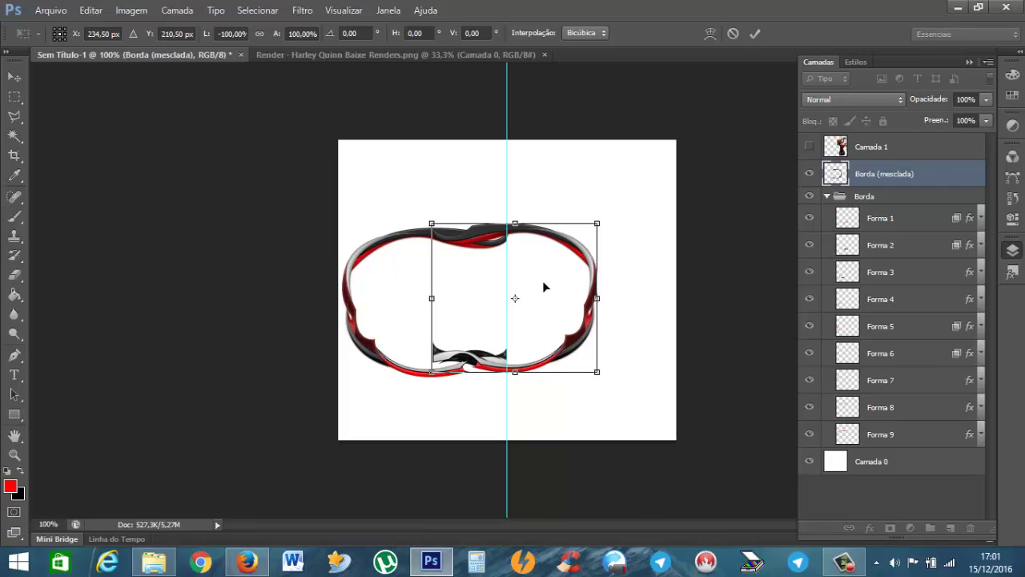
pyautogui.press('Right')
pyautogui.press('Right')
pyautogui.press('Right')
pyautogui.press('Right')
pyautogui.press('Right')
pyautogui.press('Right')
pyautogui.press('Right')
pyautogui.press('Right')
pyautogui.press('Right')
pyautogui.press('Right')
pyautogui.press('Right')
pyautogui.press('Right')
pyautogui.press('Right')
pyautogui.press('Right')
pyautogui.press('Right')
pyautogui.press('Right')
pyautogui.press('Right')
pyautogui.press('Right')
pyautogui.press('Right')
pyautogui.press('Right')
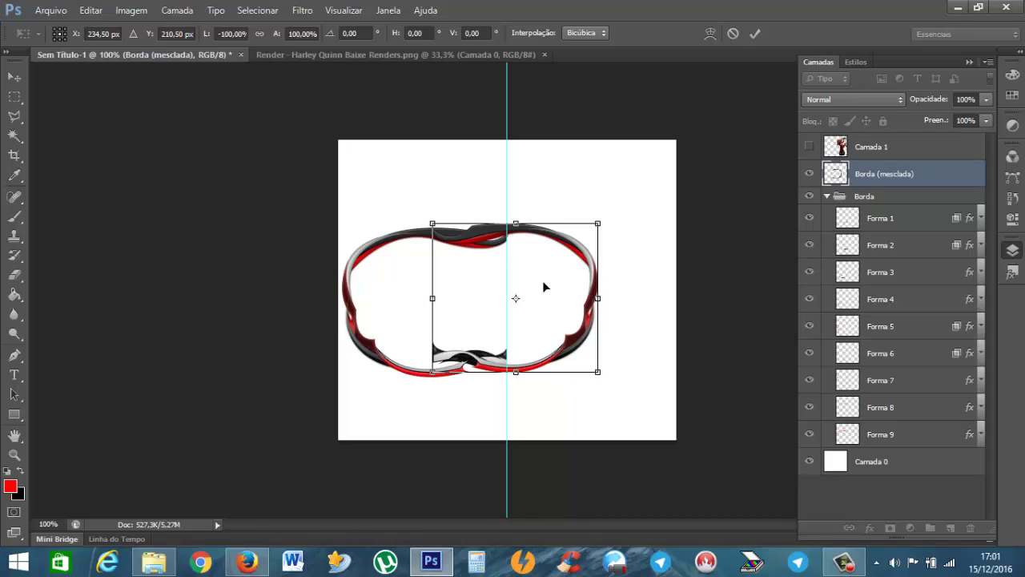
pyautogui.press('Right')
pyautogui.press('Right')
pyautogui.press('Right')
pyautogui.press('Right')
pyautogui.press('Right')
pyautogui.press('Right')
pyautogui.press('Right')
pyautogui.press('Right')
pyautogui.press('Right')
pyautogui.press('Right')
pyautogui.press('Right')
pyautogui.press('Right')
pyautogui.press('Right')
pyautogui.press('Right')
pyautogui.press('Right')
pyautogui.press('Right')
pyautogui.press('Right')
pyautogui.press('Right')
pyautogui.press('Right')
pyautogui.press('Right')
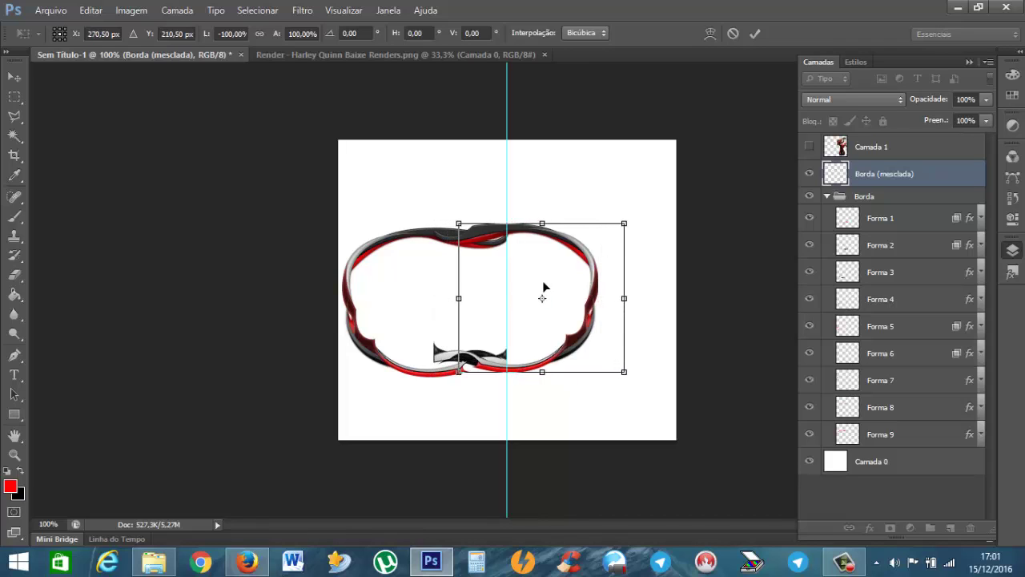
pyautogui.press('Right')
pyautogui.press('Right')
pyautogui.press('Right')
pyautogui.press('Right')
pyautogui.press('Right')
pyautogui.press('Right')
pyautogui.press('Right')
pyautogui.press('Right')
pyautogui.press('Right')
pyautogui.press('Right')
pyautogui.press('Right')
pyautogui.press('Right')
pyautogui.press('Right')
pyautogui.press('Right')
pyautogui.press('Right')
pyautogui.press('Right')
pyautogui.press('Right')
pyautogui.press('Right')
pyautogui.press('Right')
pyautogui.press('Right')
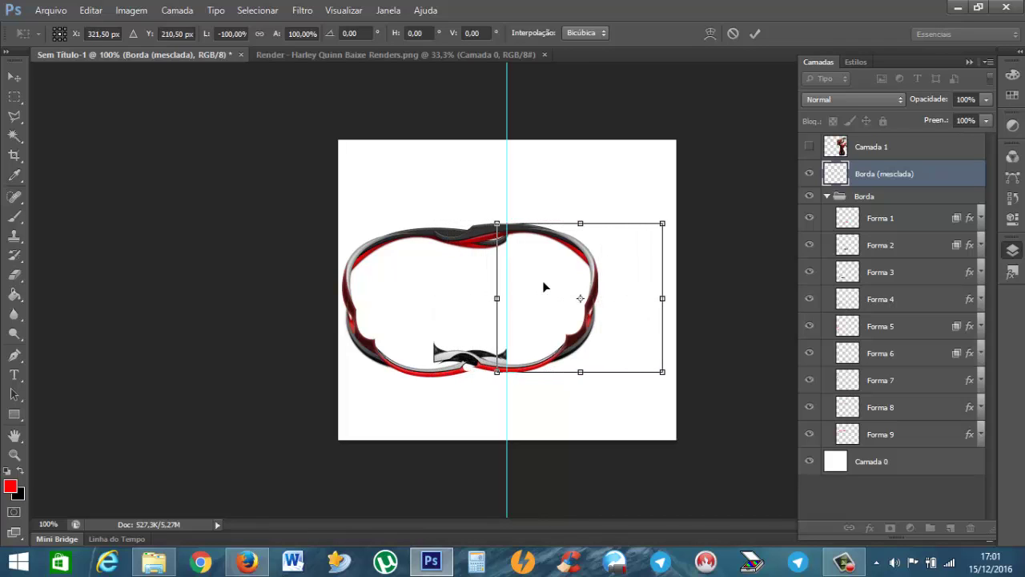
pyautogui.press('Right')
pyautogui.press('Right')
pyautogui.press('Right')
pyautogui.press('Right')
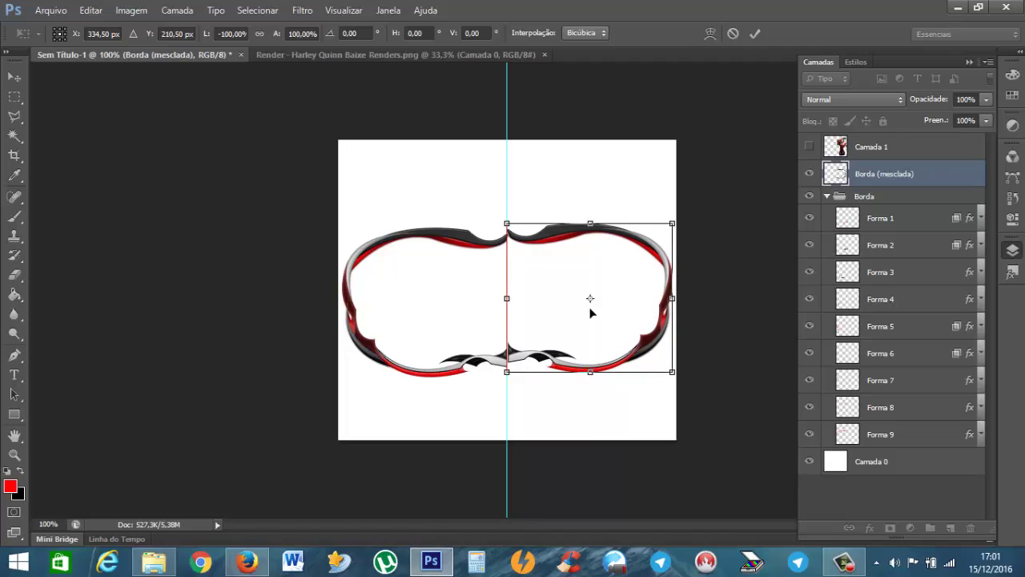
# Lower the mirrored border half to Y 216.5 px to align it with the original half, and apply the transformation
pyautogui.press('Down')
pyautogui.press('Down')
pyautogui.press('Down')
pyautogui.press('Down')
pyautogui.press('Down')
pyautogui.press('Down')
pyautogui.press('Down')
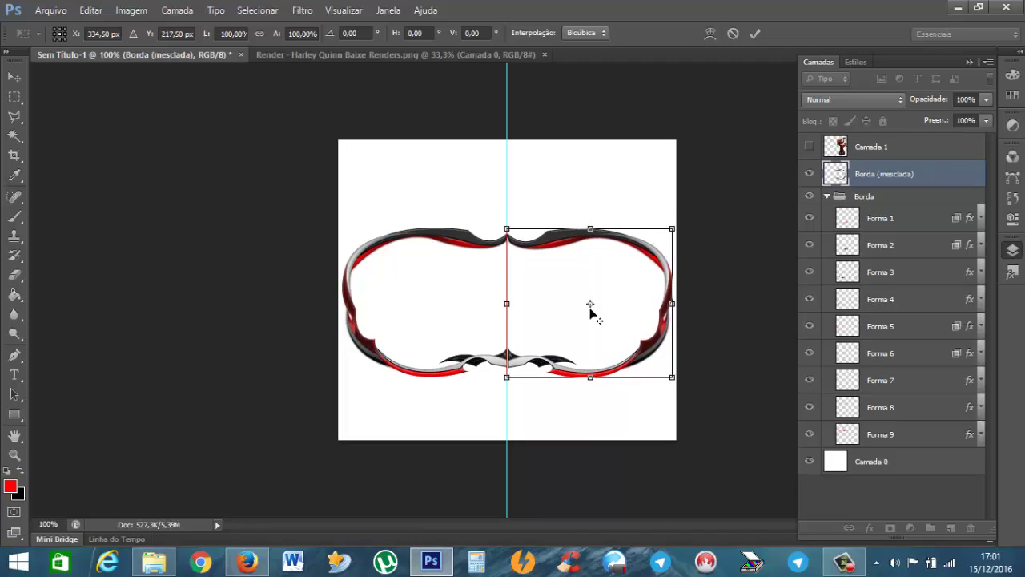
pyautogui.press('Up')
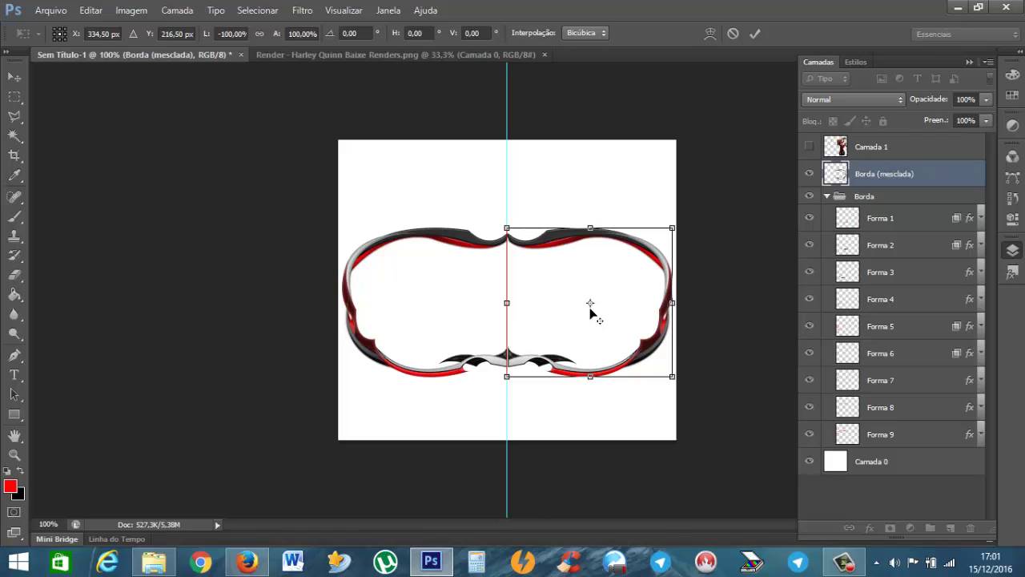
pyautogui.press('Return')
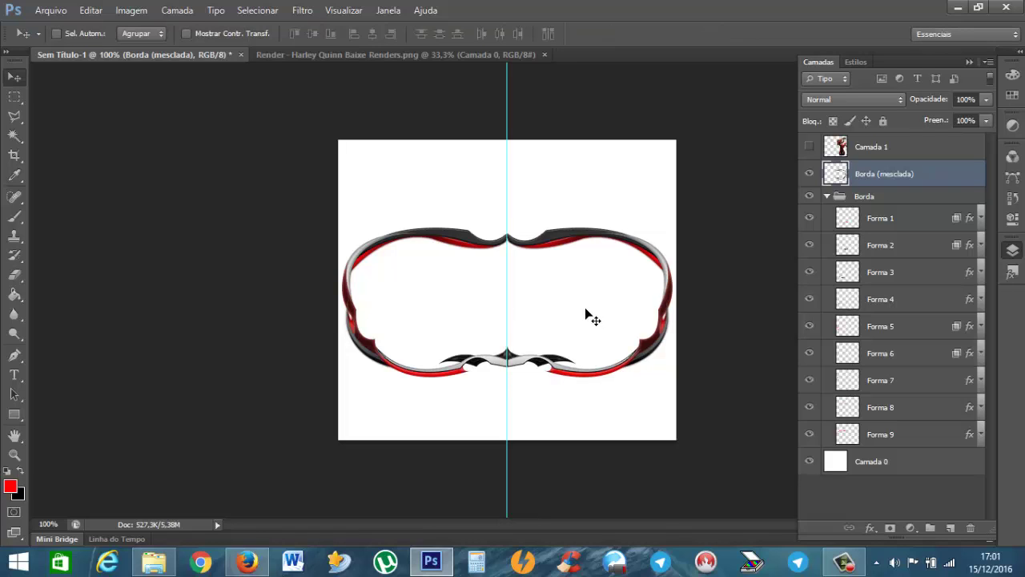
# Hide the guides, move the Borda (mesclada) layer into the Borda group below Forma 9, and collapse the group
pyautogui.hotkey('ctrl', ';')
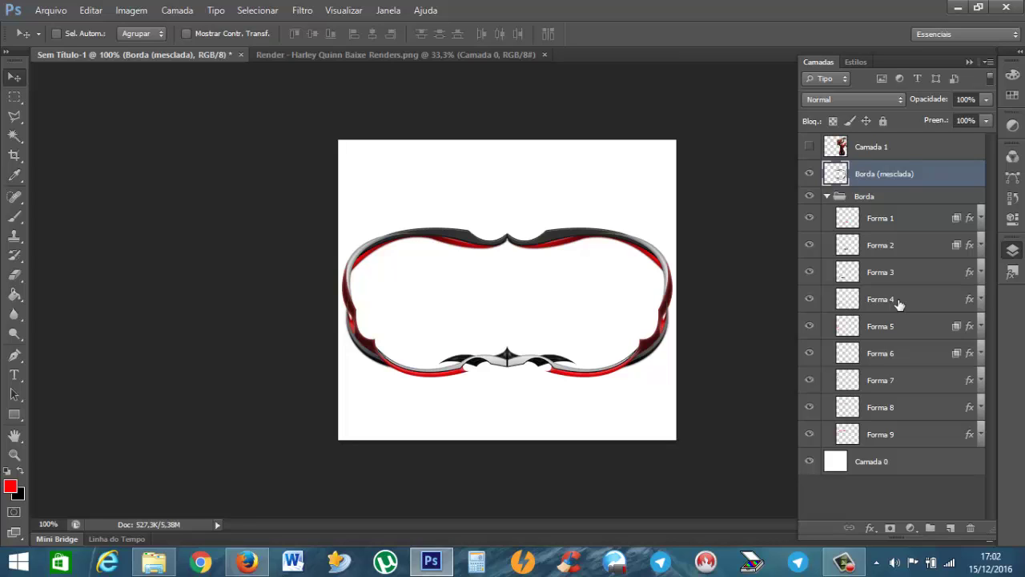
pyautogui.moveTo(910, 186); pyautogui.dragTo(914, 202)
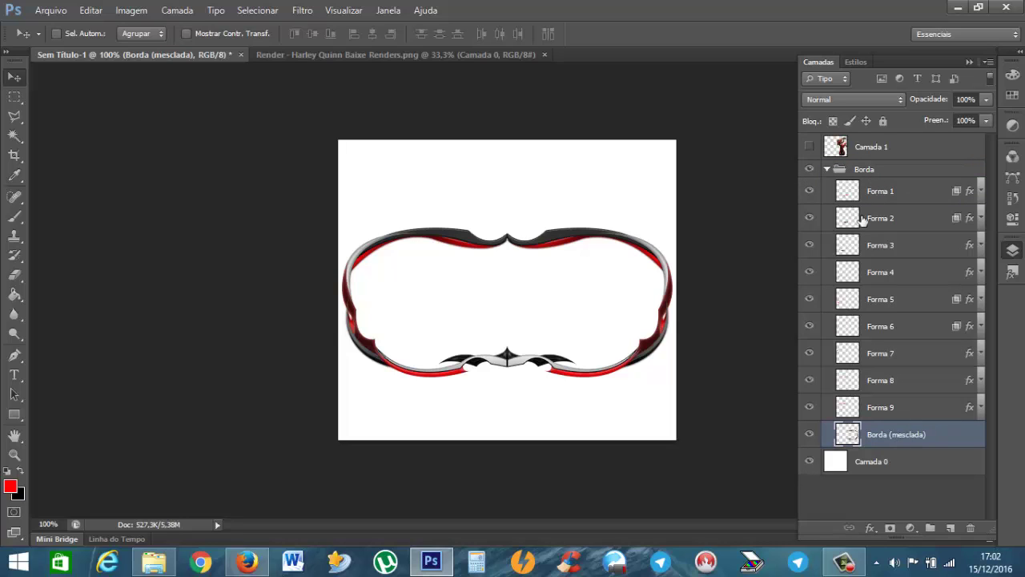
pyautogui.click(835, 172)
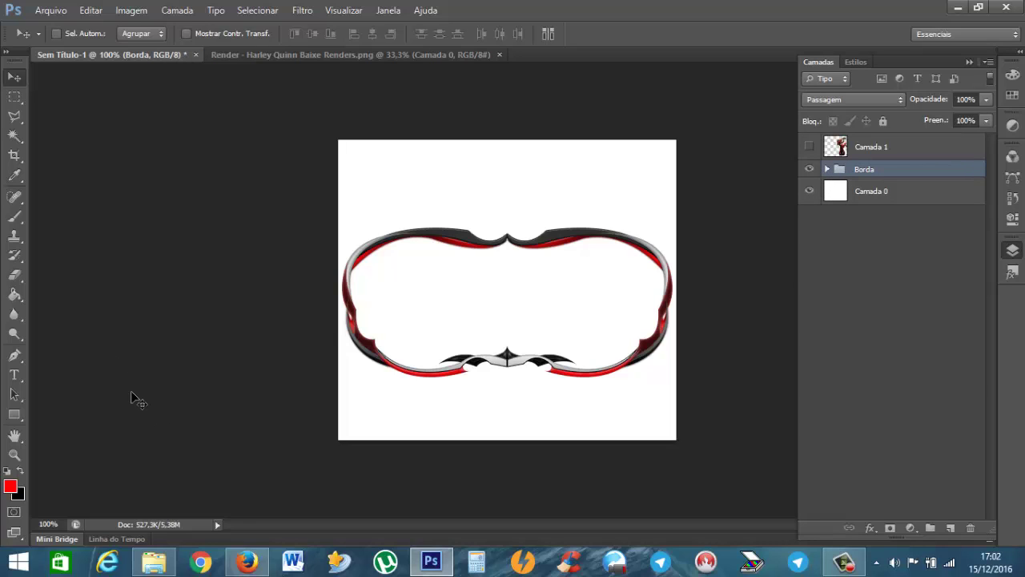
# Activate the Ellipse tool with the red fill
pyautogui.click(19, 414)
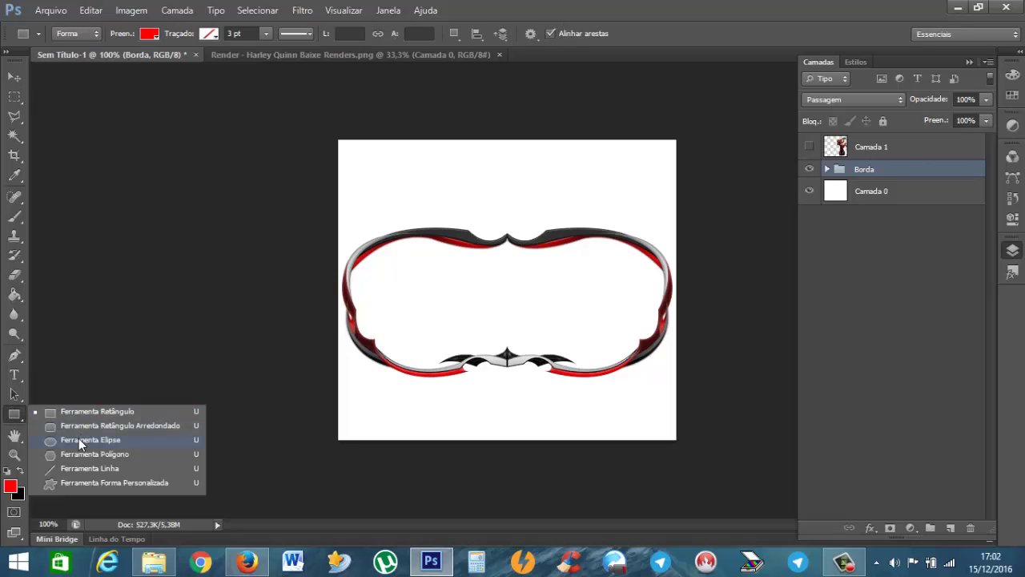
pyautogui.click(79, 439)
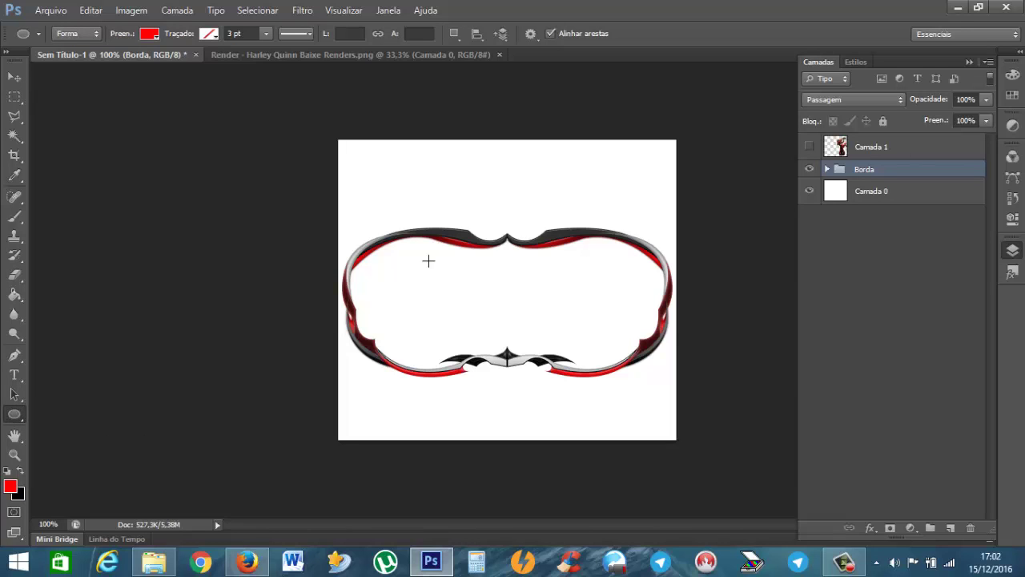
pyautogui.moveTo(429, 162); pyautogui.dragTo(561, 234)
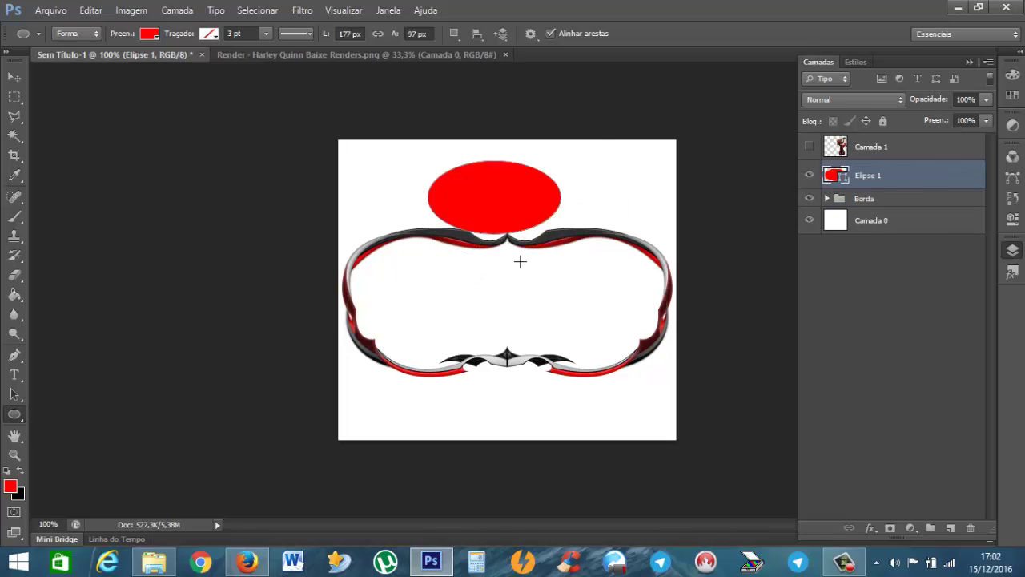
pyautogui.hotkey('ctrl', 'z')
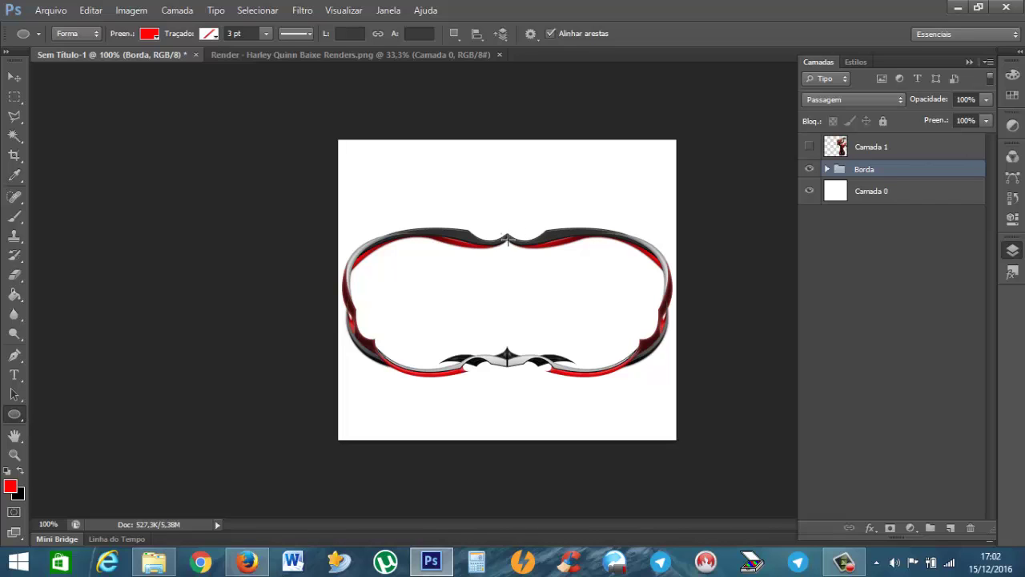
pyautogui.moveTo(507, 239); pyautogui.dragTo(518, 248)
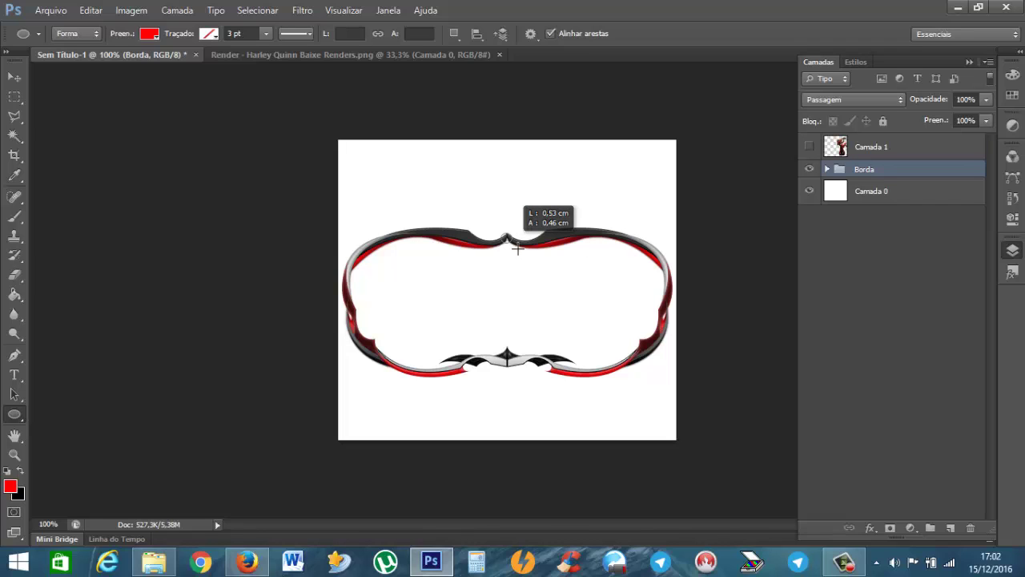
pyautogui.moveTo(517, 248); pyautogui.dragTo(522, 254)
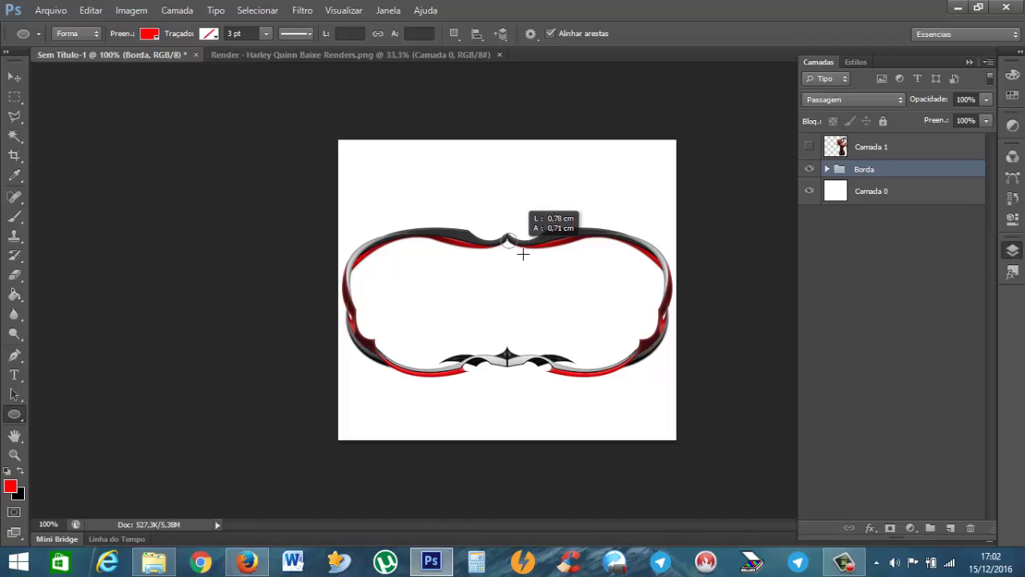
pyautogui.moveTo(521, 253); pyautogui.dragTo(524, 256)
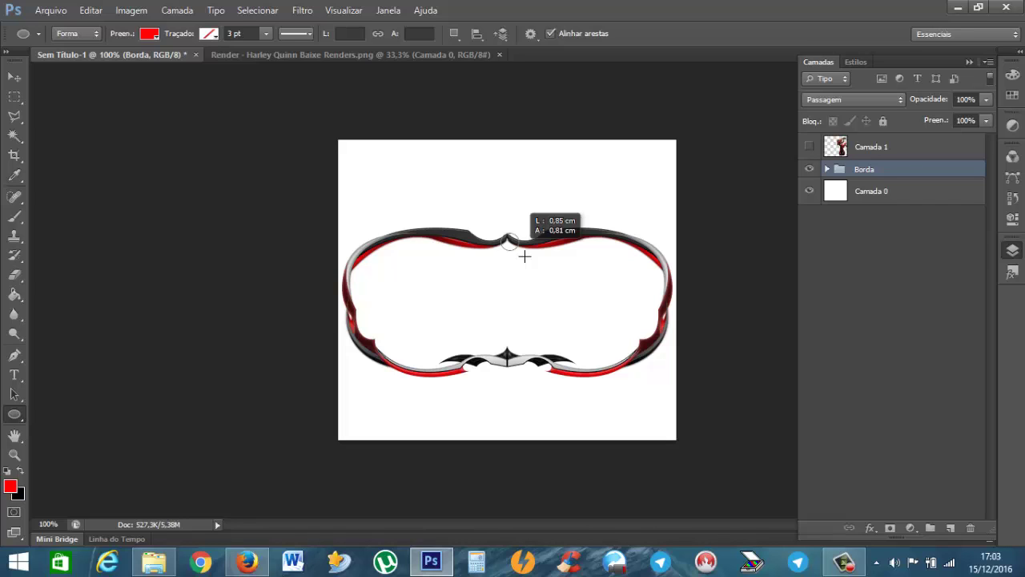
pyautogui.moveTo(523, 255); pyautogui.dragTo(520, 254)
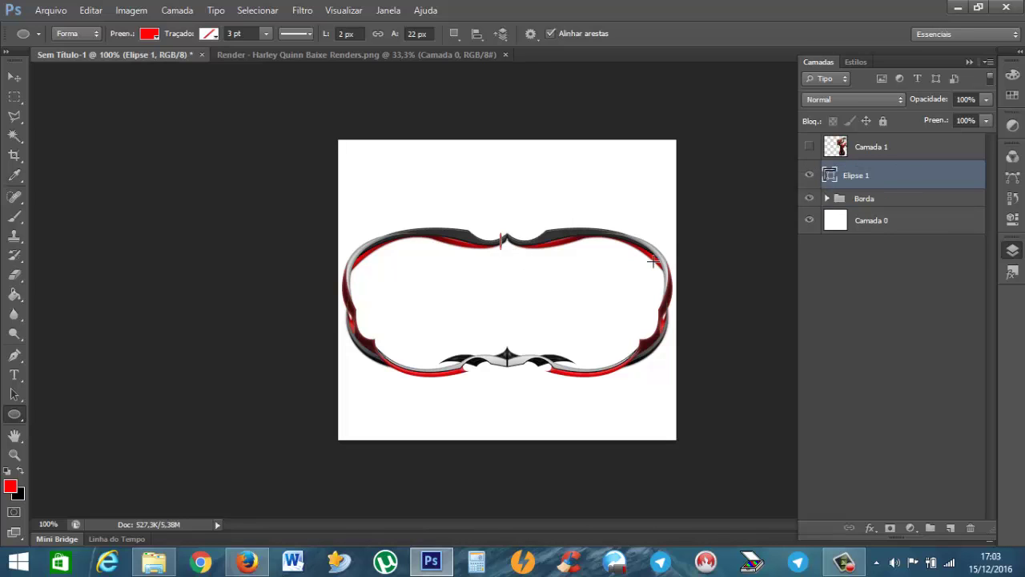
pyautogui.press('Delete')
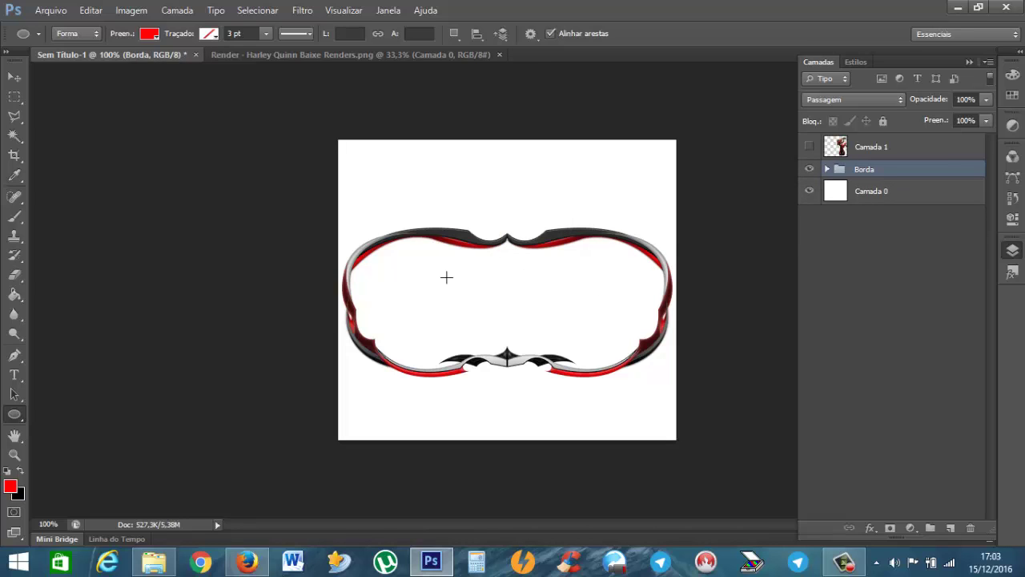
# Draw a red circle about 21 × 21 px and place it over the joint at the frame's top centre
pyautogui.moveTo(425, 267); pyautogui.dragTo(437, 281)
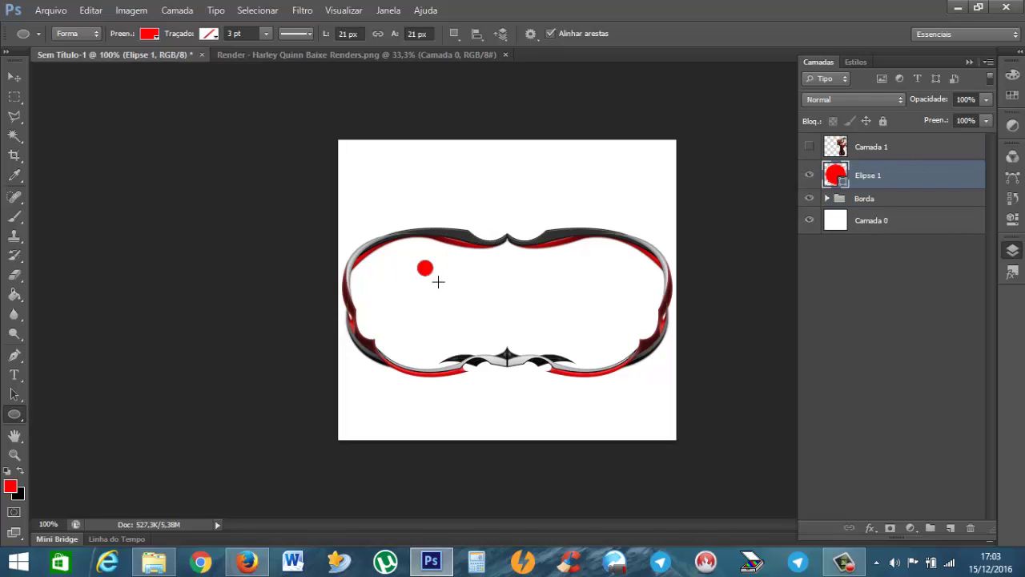
pyautogui.click(13, 76)
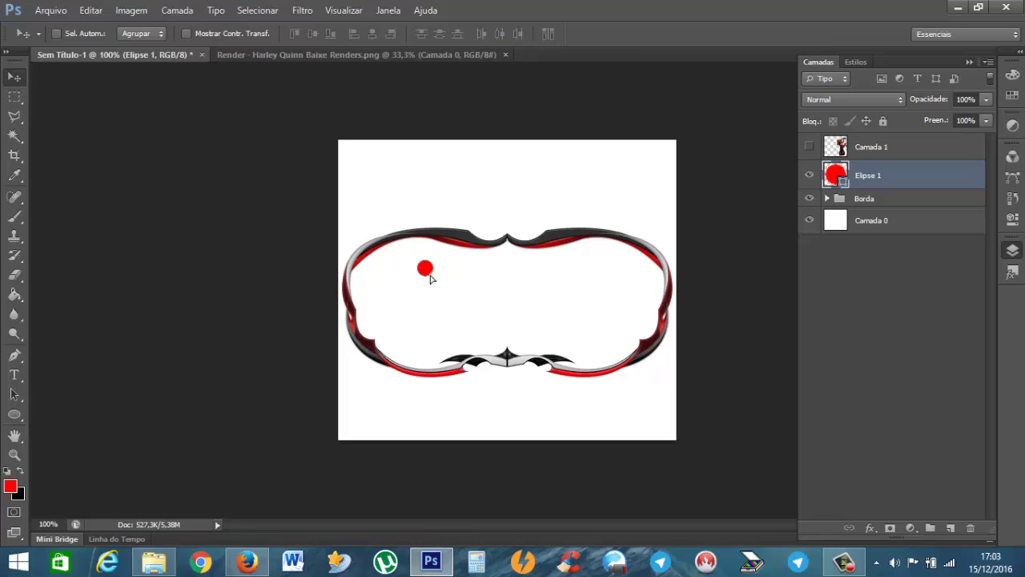
pyautogui.moveTo(427, 274); pyautogui.dragTo(497, 247)
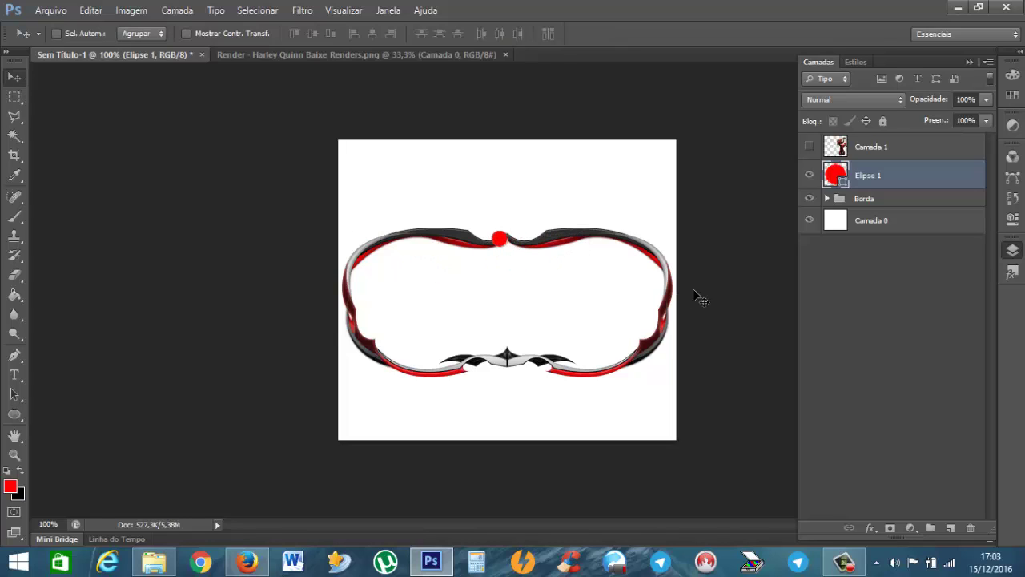
pyautogui.press('Right')
pyautogui.press('Right')
# Apply the glossy red layer style to the circle and rasterize the Elipse 1 layer
pyautogui.click(856, 62)
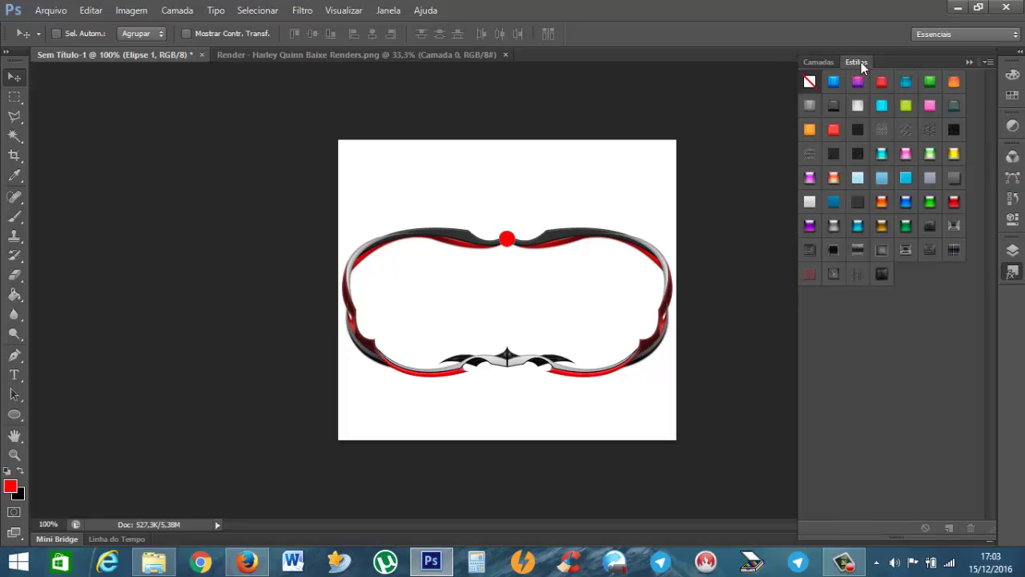
pyautogui.click(884, 158)
pyautogui.click(966, 206)
pyautogui.click(819, 63)
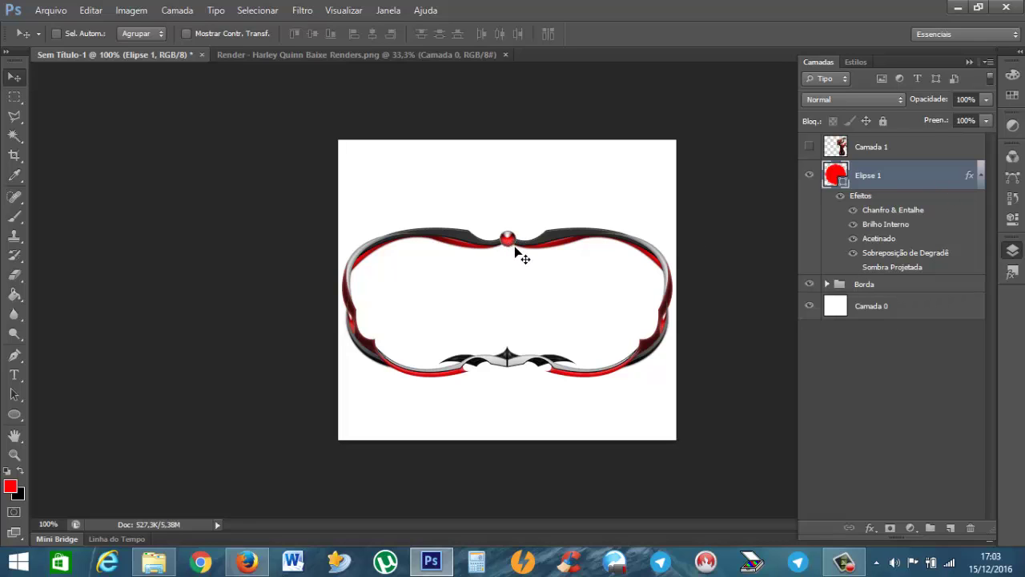
pyautogui.rightClick(899, 177)
pyautogui.click(796, 142)
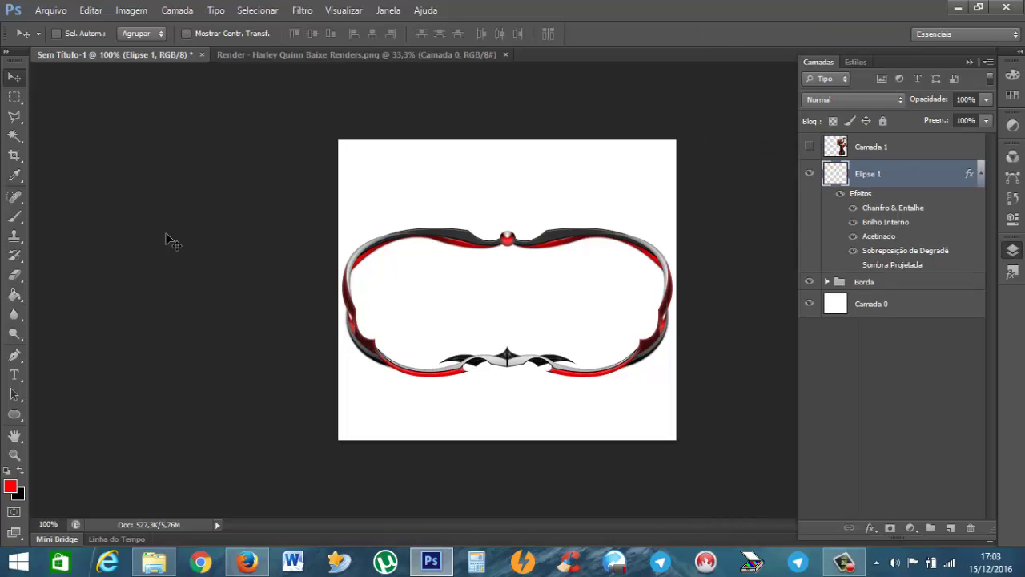
# Duplicate the Elipse 1 layer and move the copy straight down onto the joint at the frame's bottom centre
pyautogui.click(982, 175)
pyautogui.hotkey('ctrl', 'j')
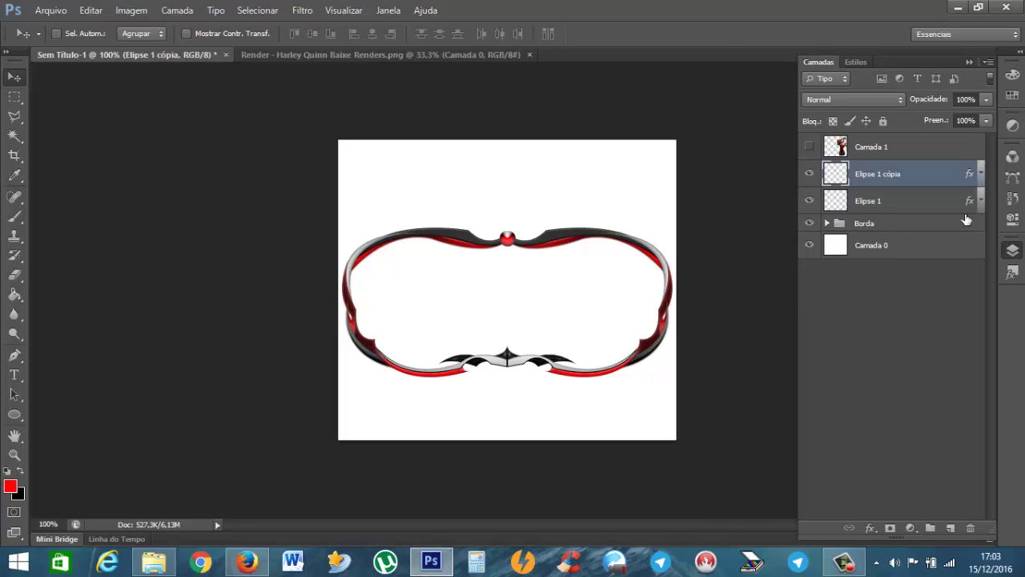
pyautogui.hotkey('shift', 'Down')
pyautogui.hotkey('shift', 'Down')
pyautogui.hotkey('shift', 'Down')
pyautogui.hotkey('shift', 'Down')
pyautogui.hotkey('shift', 'Down')
pyautogui.hotkey('shift', 'Down')
pyautogui.hotkey('shift', 'Down')
pyautogui.hotkey('shift', 'Down')
pyautogui.hotkey('shift', 'Down')
pyautogui.hotkey('shift', 'Down')
pyautogui.hotkey('shift', 'Down')
pyautogui.hotkey('shift', 'Down')
pyautogui.hotkey('shift', 'Down')
pyautogui.hotkey('shift', 'Down')
pyautogui.hotkey('shift', 'Down')
pyautogui.hotkey('shift', 'Up')
pyautogui.press('Down')
pyautogui.press('Down')
pyautogui.press('Down')
pyautogui.press('Down')
pyautogui.press('Down')
pyautogui.press('Down')
pyautogui.press('Down')
pyautogui.press('Down')
# Show the character layer Camada 1 and move it up and left to about X 319 px, Y 141.5 px
pyautogui.click(810, 148)
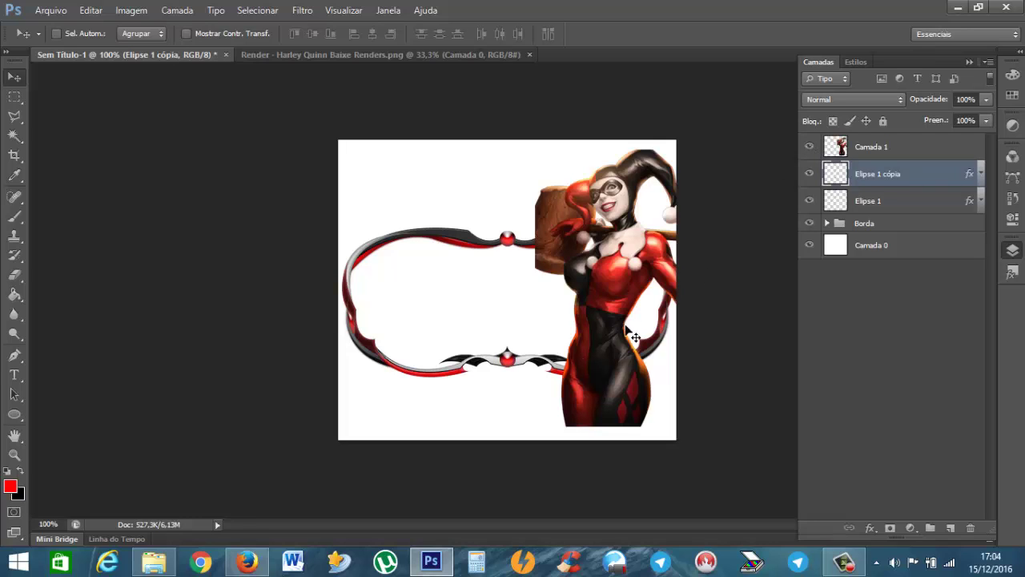
pyautogui.moveTo(584, 337); pyautogui.dragTo(567, 308)
pyautogui.hotkey('ctrl', 'z')
pyautogui.click(872, 147)
pyautogui.moveTo(586, 252); pyautogui.dragTo(542, 214)
# Scale the character on Camada 1 down to about 64% and place it at about X 346.5 px, Y 192 px
pyautogui.hotkey('ctrl', 't')
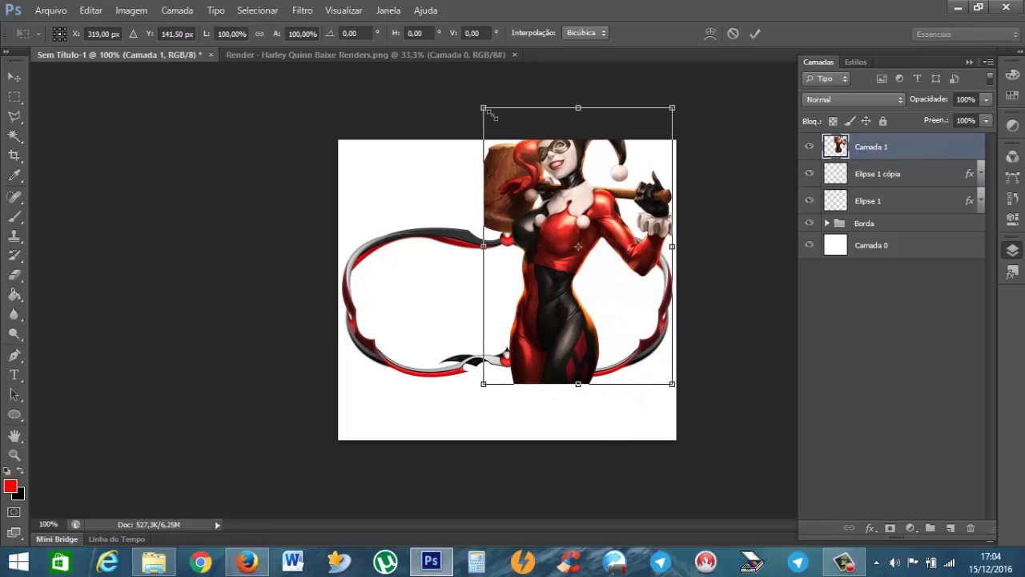
pyautogui.moveTo(492, 117); pyautogui.dragTo(544, 227)
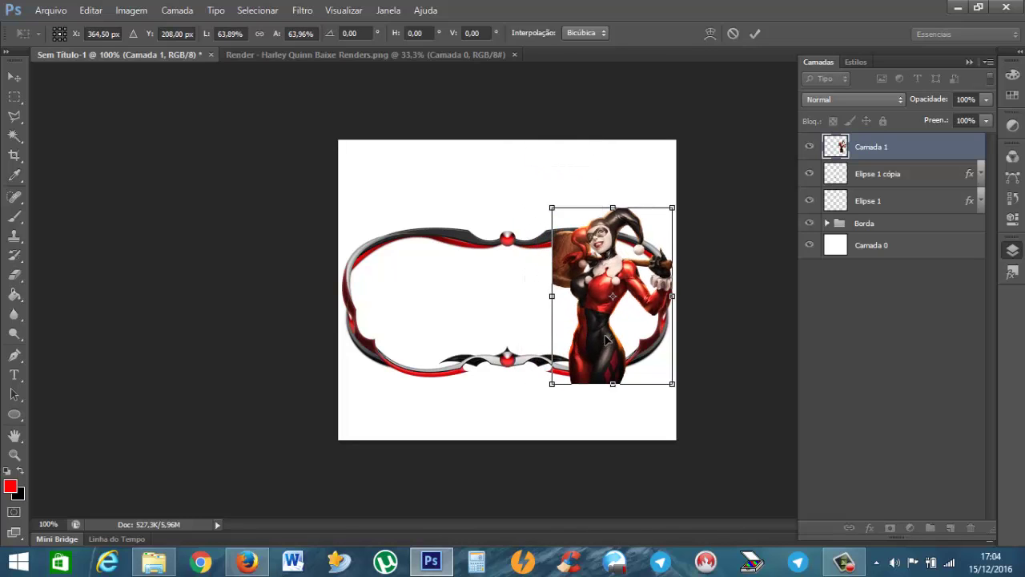
pyautogui.moveTo(606, 341); pyautogui.dragTo(594, 328)
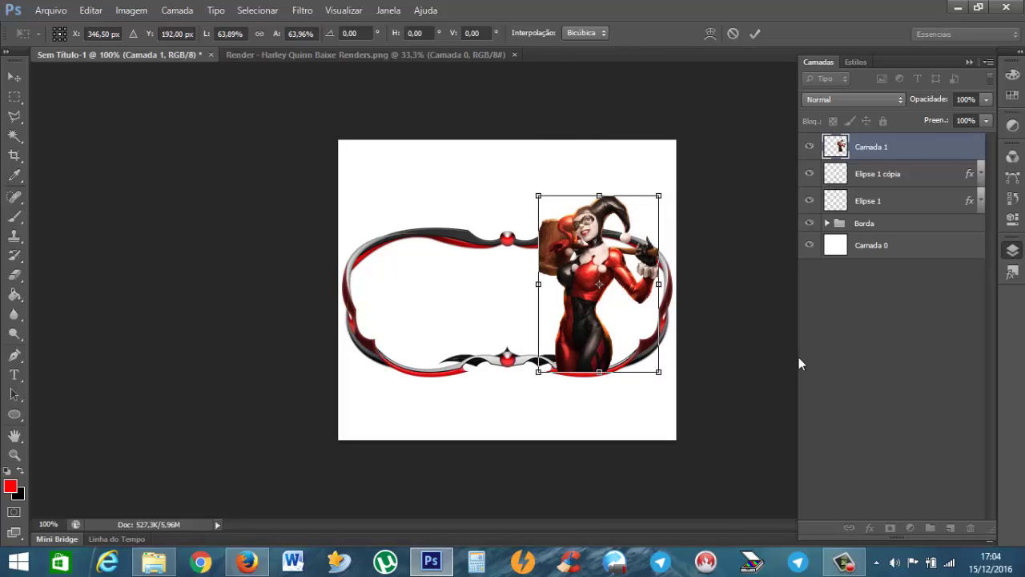
pyautogui.press('Return')
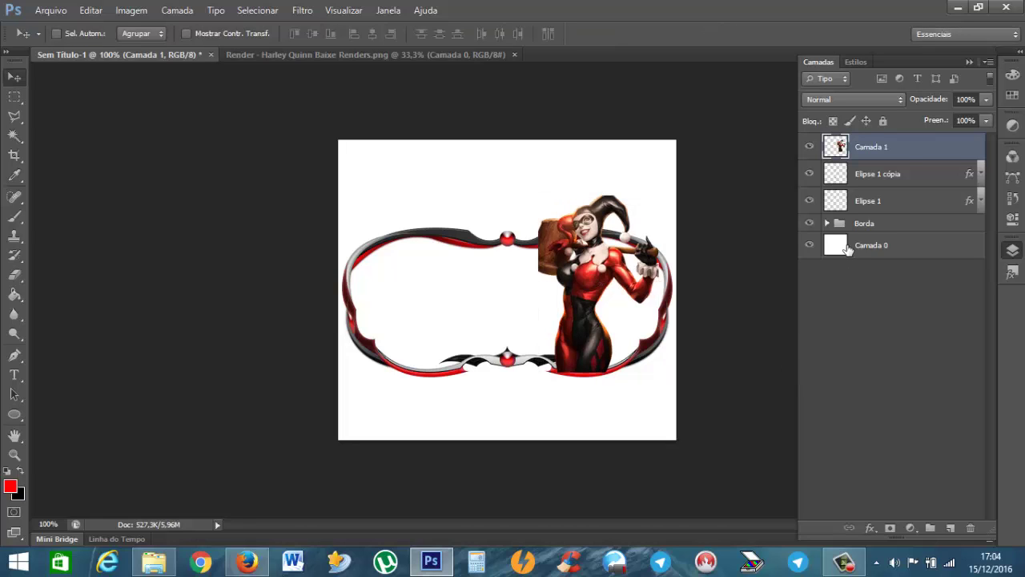
# Move the Elipse 1 and Elipse 1 cópia sphere layers into the Borda group and collapse the group
pyautogui.click(862, 205)
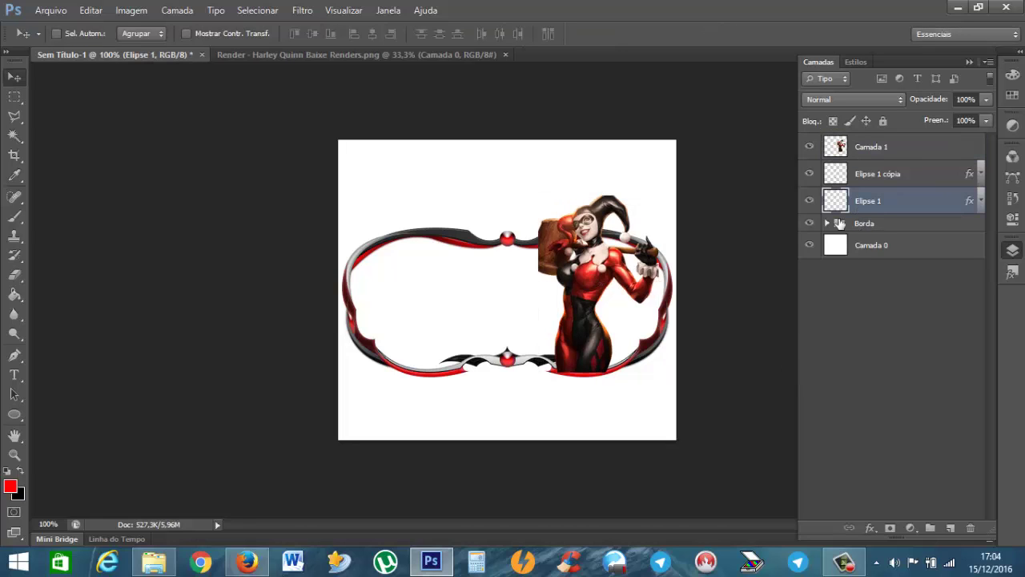
pyautogui.click(827, 224)
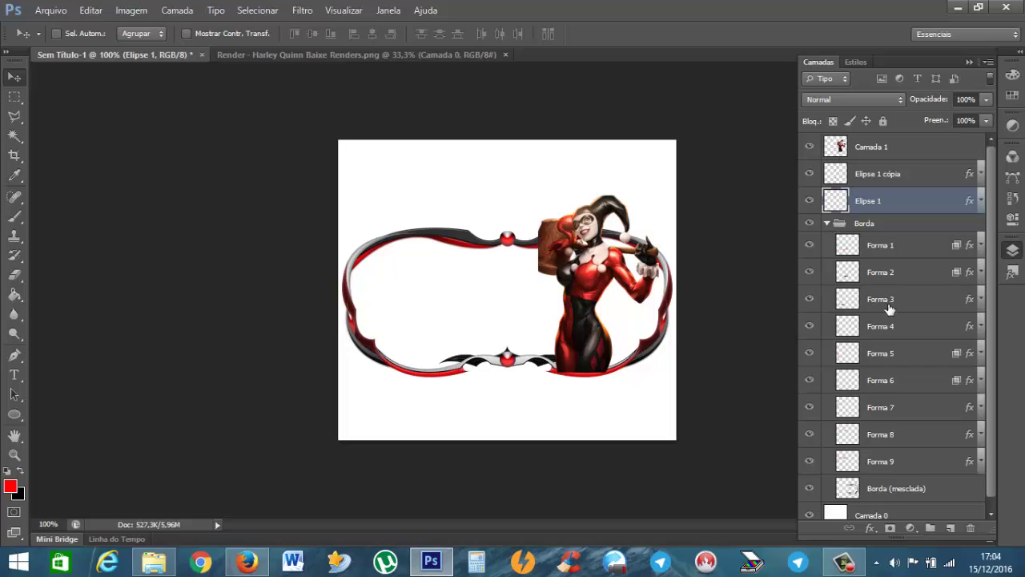
pyautogui.moveTo(883, 208); pyautogui.dragTo(894, 237)
pyautogui.moveTo(892, 177); pyautogui.dragTo(904, 207)
pyautogui.click(829, 169)
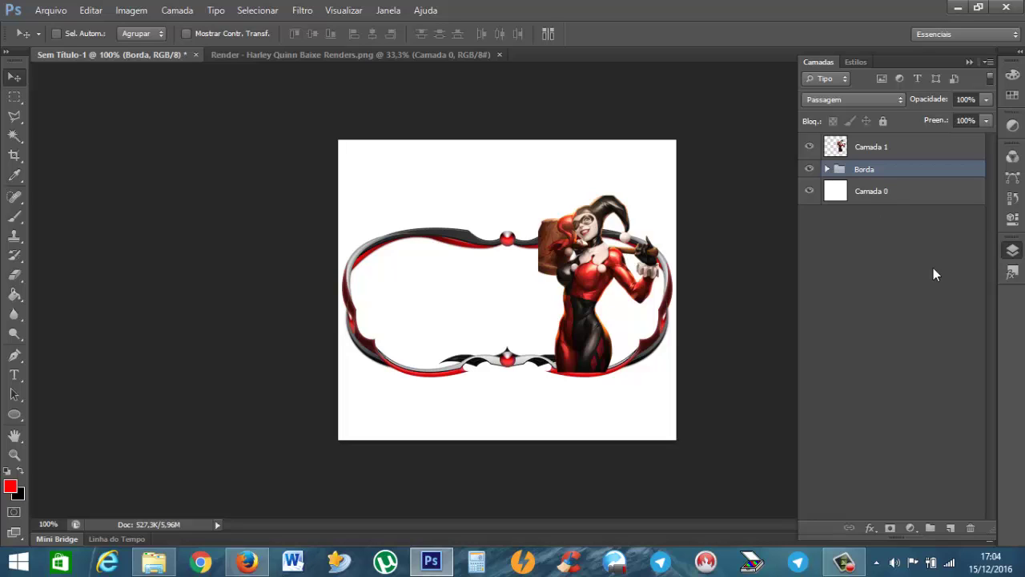
# Stamp the Borda group into a merged copy layer and hide the character layer Camada 1
pyautogui.hotkey('ctrl', 'alt', 'e')
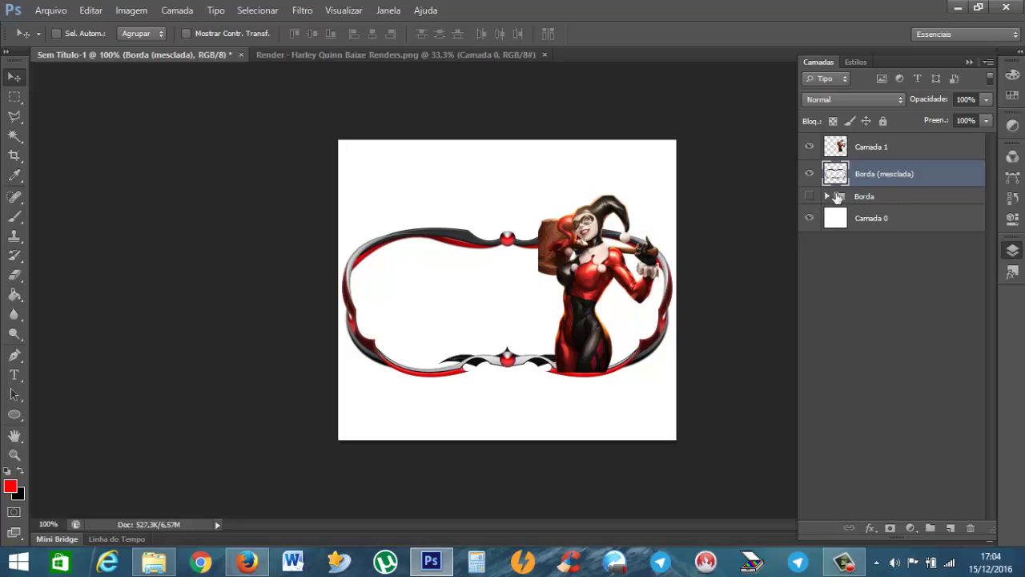
pyautogui.click(811, 173)
pyautogui.click(811, 173)
pyautogui.click(811, 148)
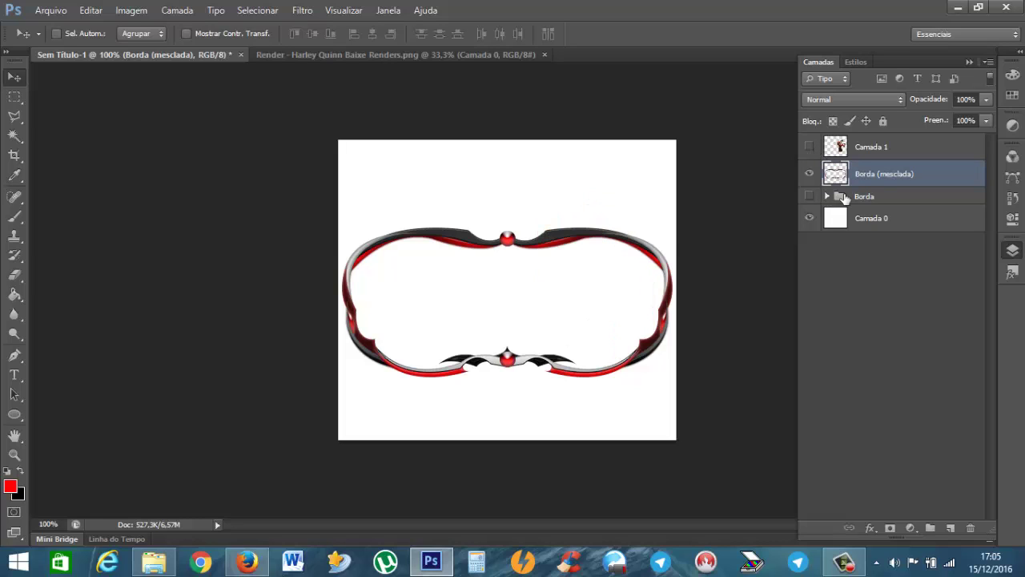
# Set the Brush tool to a hard round 99 px tip with 100% hardness and add a new layer above the Borda group
pyautogui.click(894, 218)
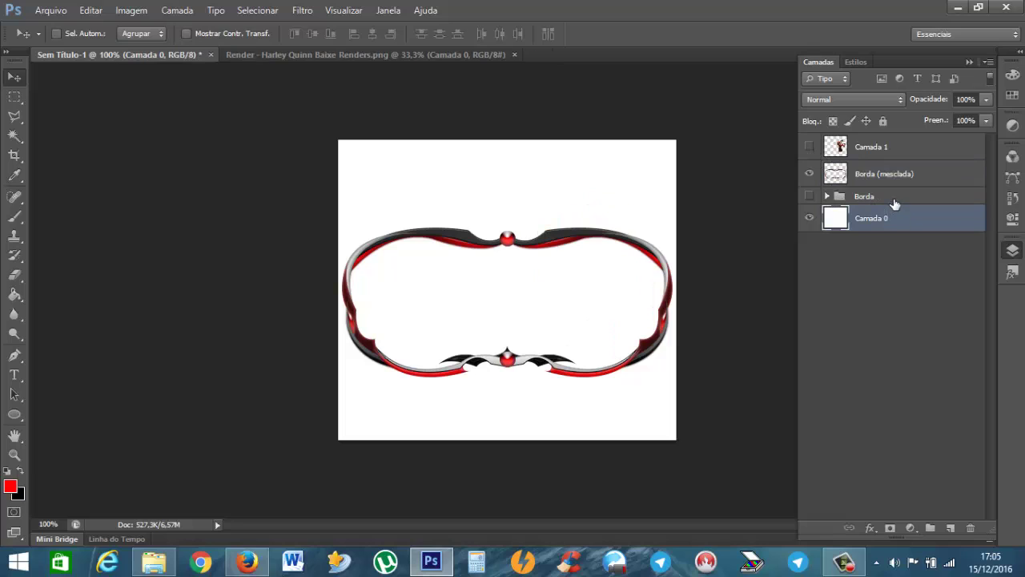
pyautogui.click(895, 200)
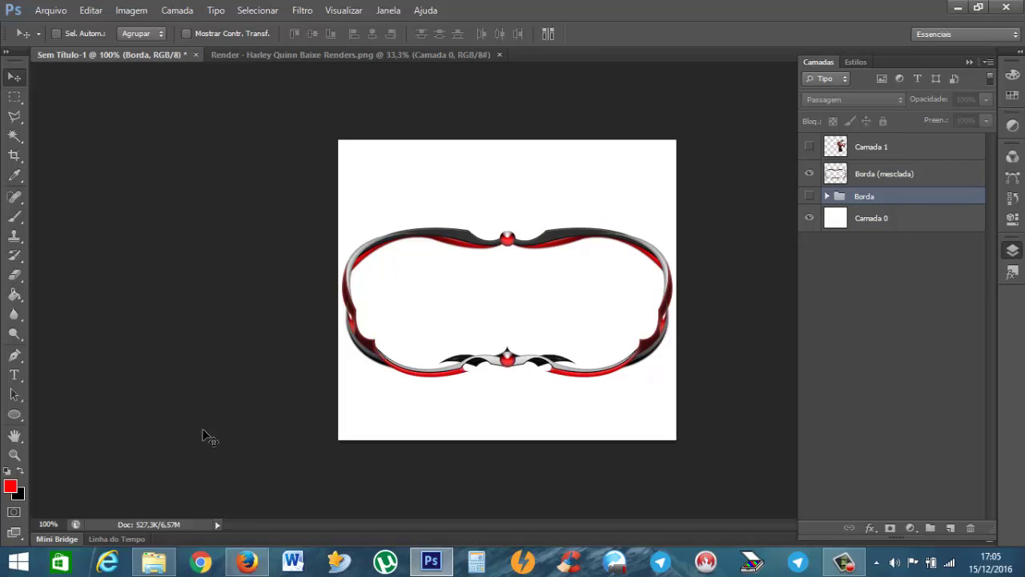
pyautogui.click(16, 216)
pyautogui.rightClick(17, 218)
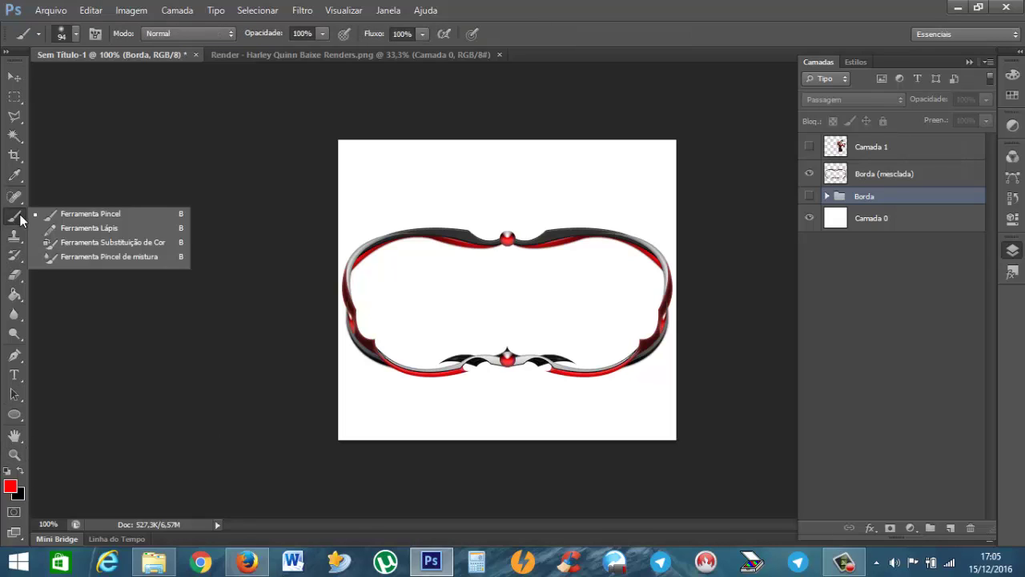
pyautogui.click(77, 32)
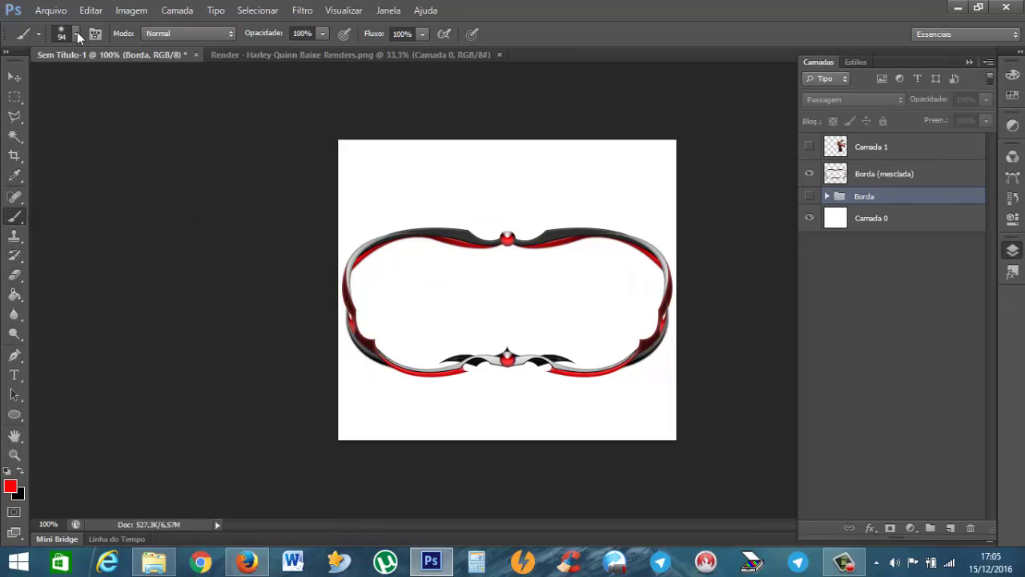
pyautogui.click(77, 32)
pyautogui.click(63, 157)
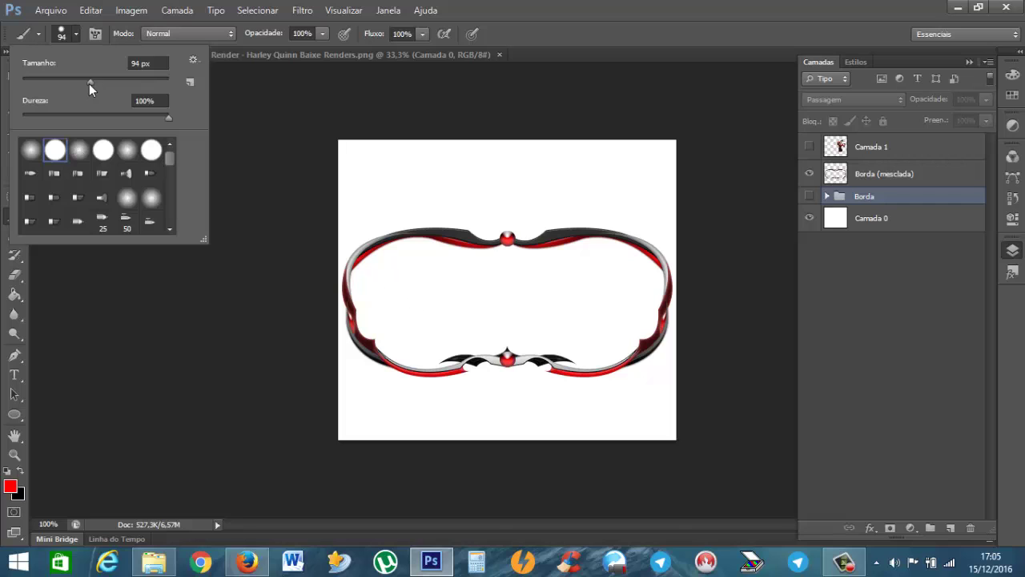
pyautogui.moveTo(89, 83); pyautogui.dragTo(87, 84)
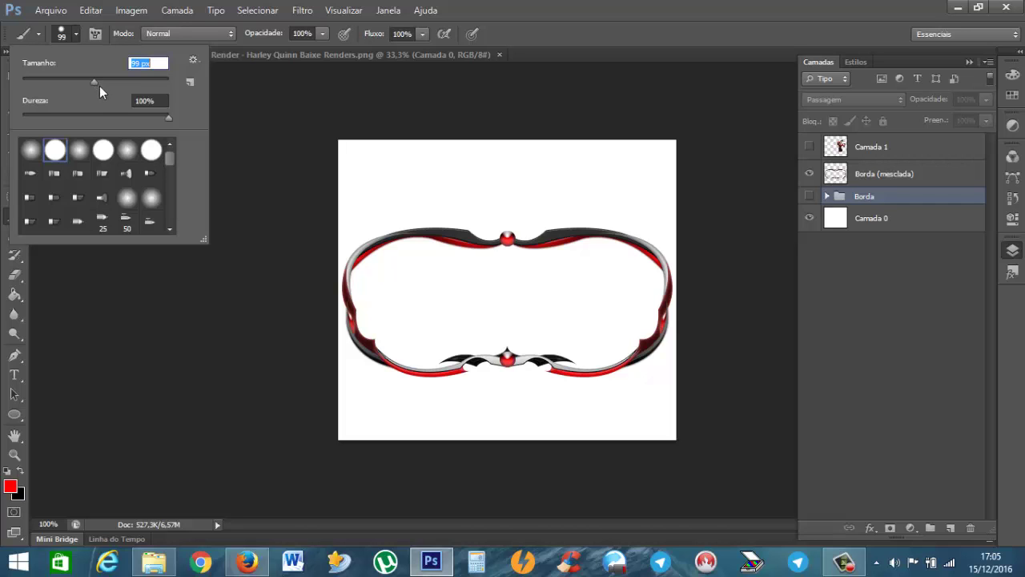
pyautogui.click(138, 389)
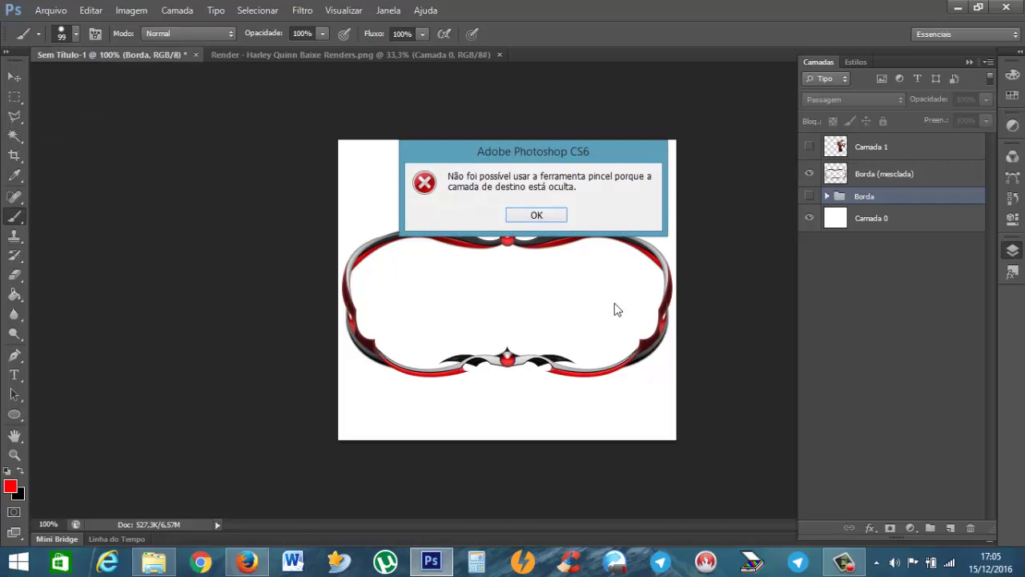
pyautogui.click(535, 214)
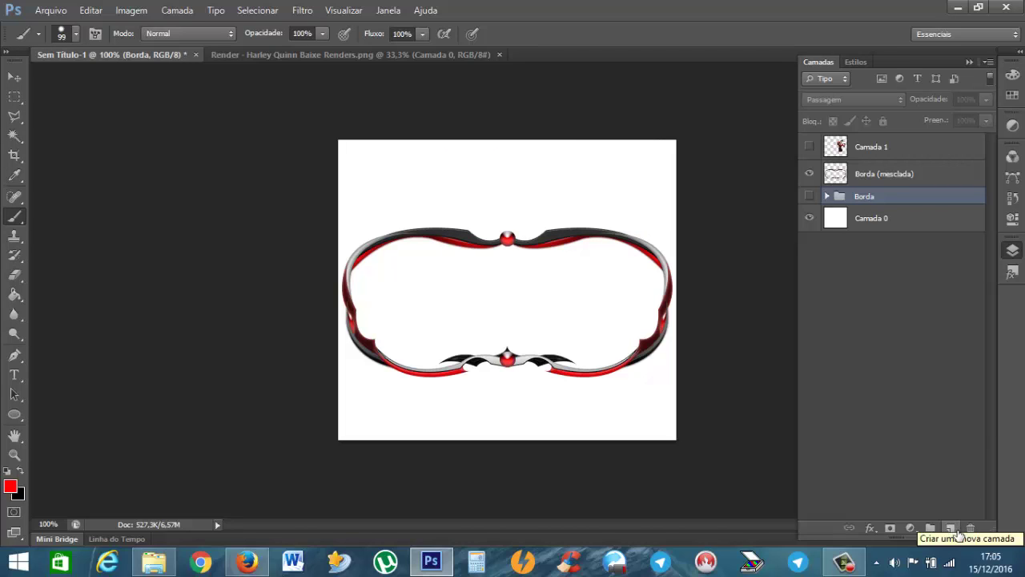
pyautogui.click(953, 530)
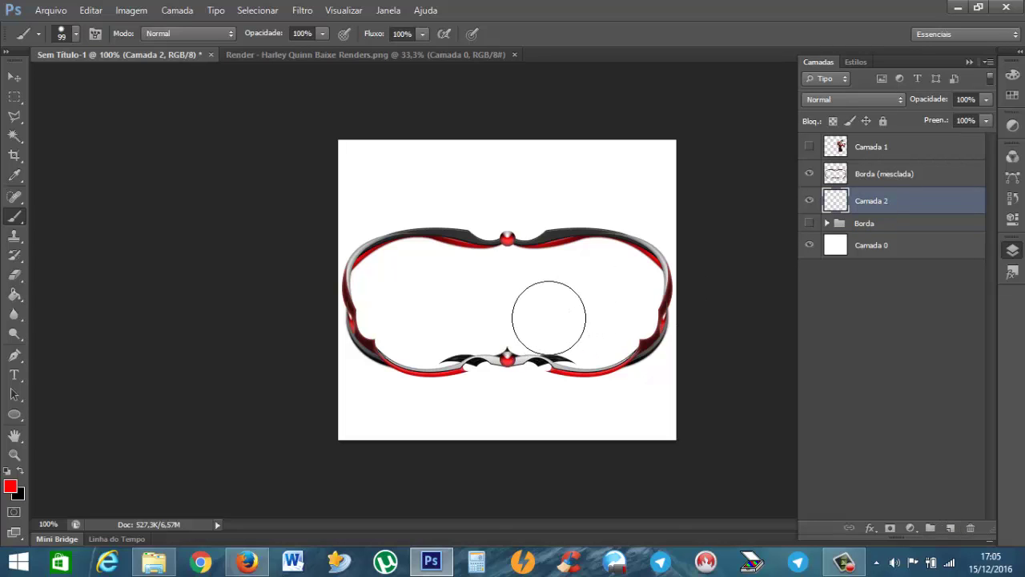
# Paint the whole interior of the frame solid red on Camada 2, keeping the paint within the outer edge of the border
pyautogui.click(421, 289)
pyautogui.click(461, 289)
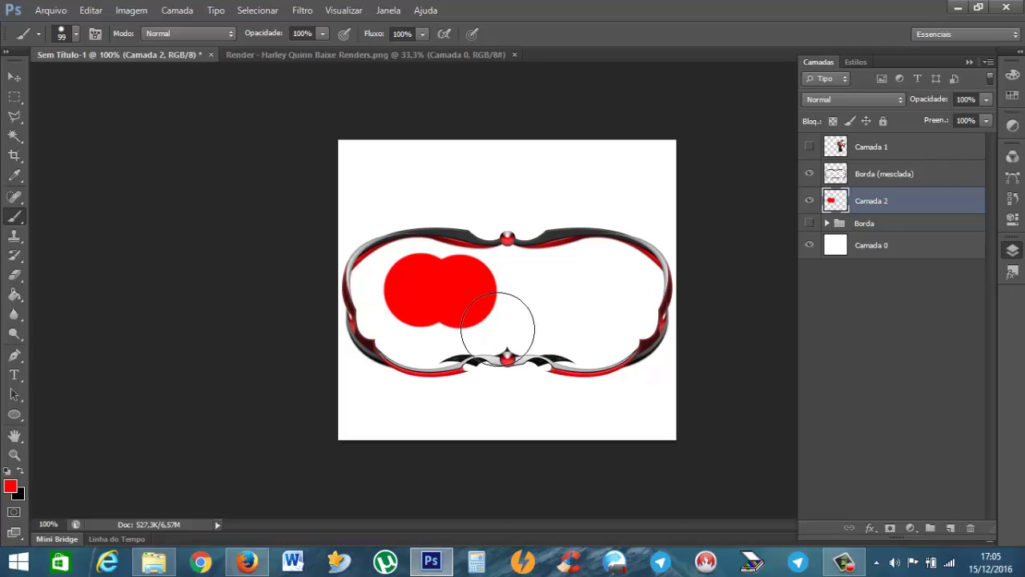
pyautogui.click(498, 289)
pyautogui.click(537, 289)
pyautogui.click(576, 289)
pyautogui.click(535, 283)
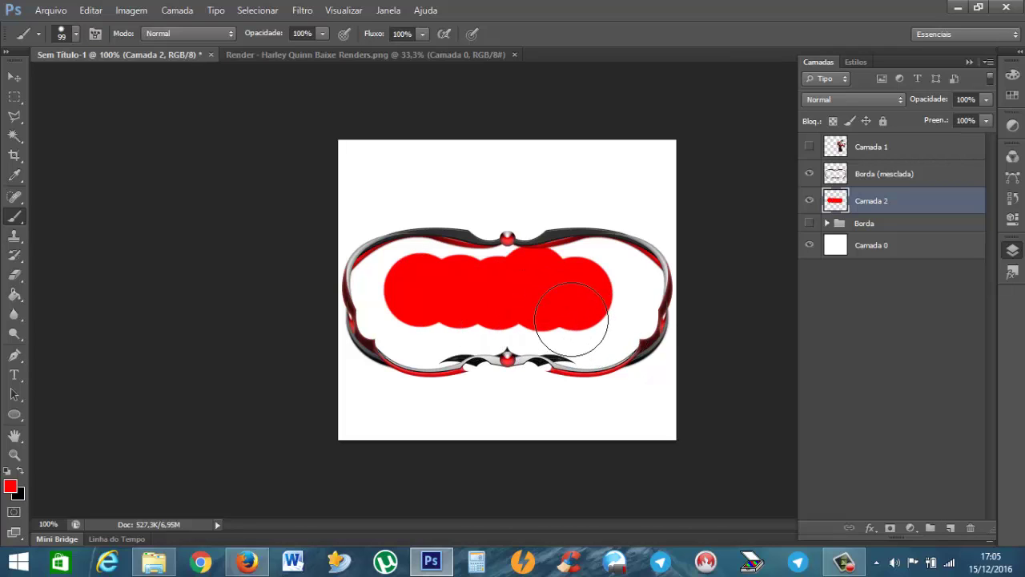
pyautogui.click(571, 278)
pyautogui.click(593, 274)
pyautogui.click(609, 271)
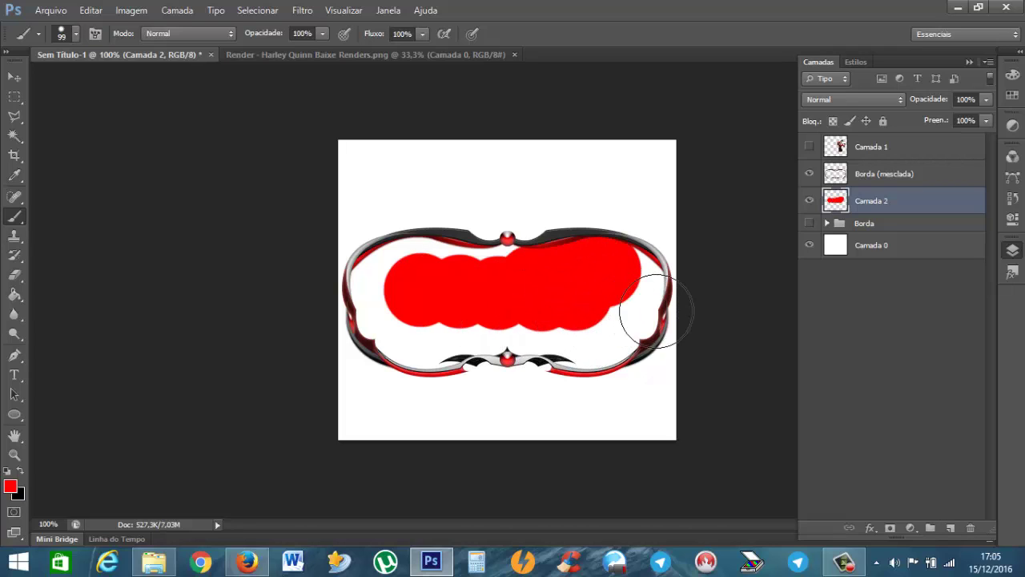
pyautogui.click(627, 278)
pyautogui.click(663, 322)
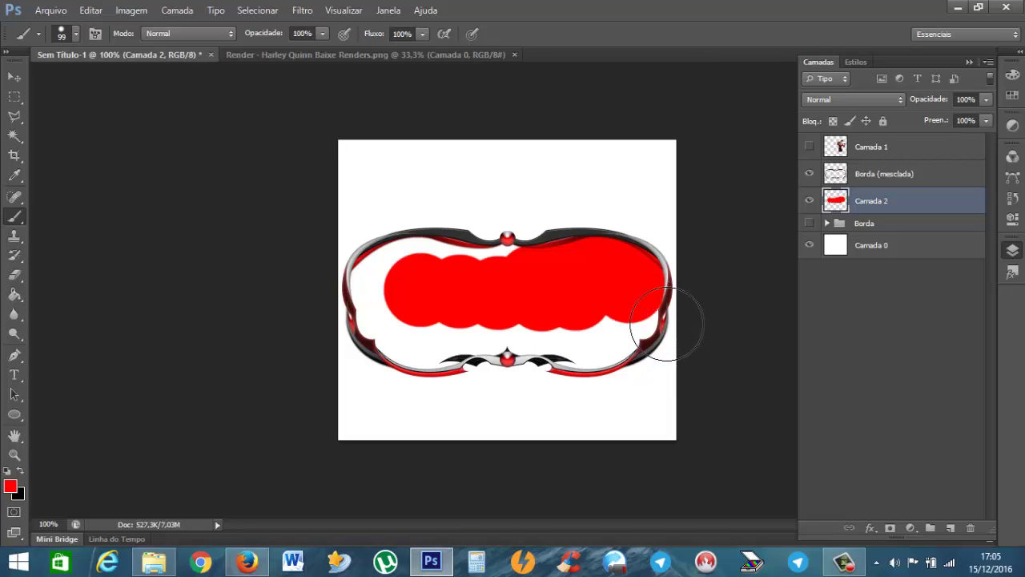
pyautogui.click(663, 353)
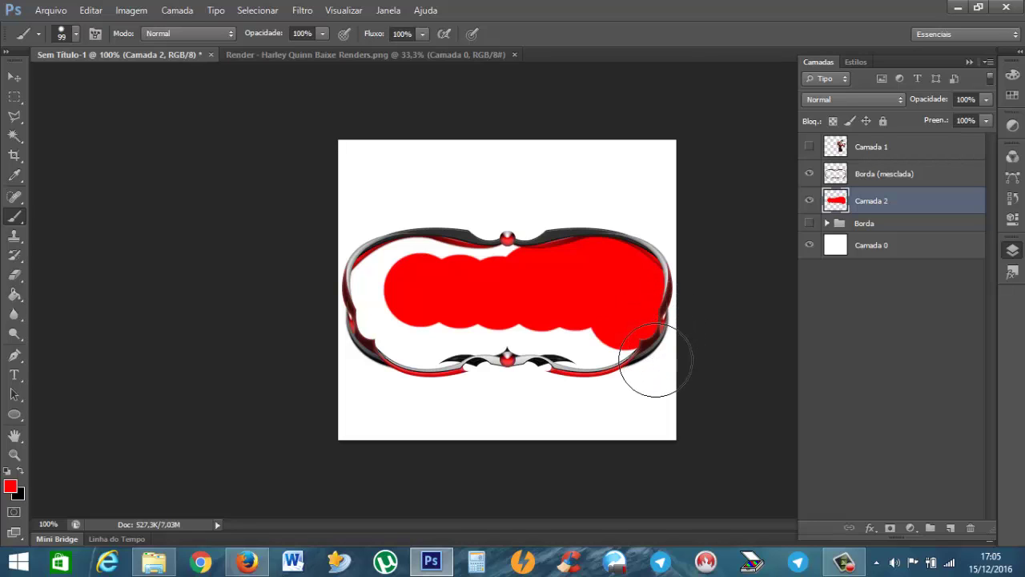
pyautogui.click(647, 353)
pyautogui.click(641, 365)
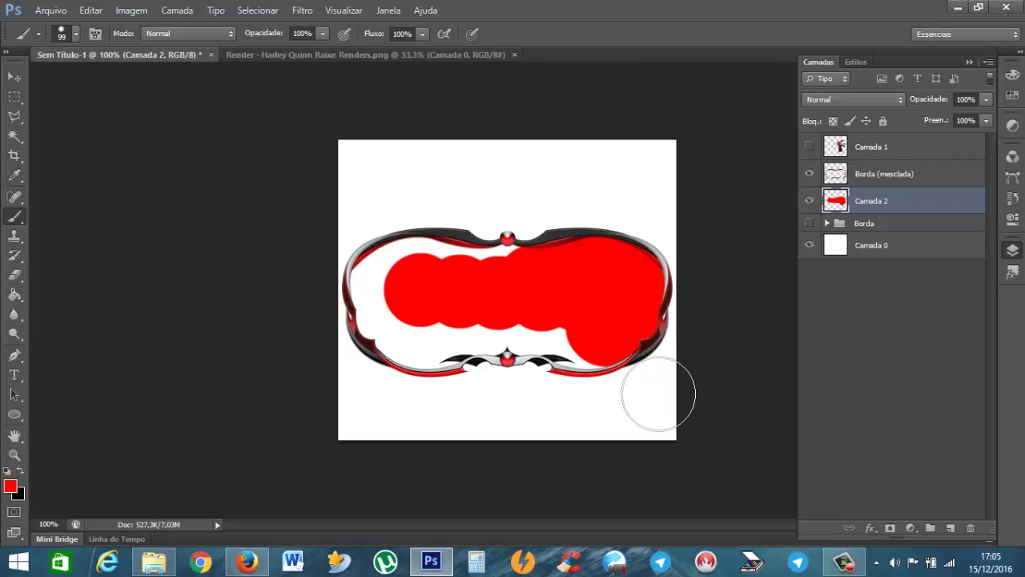
pyautogui.click(623, 358)
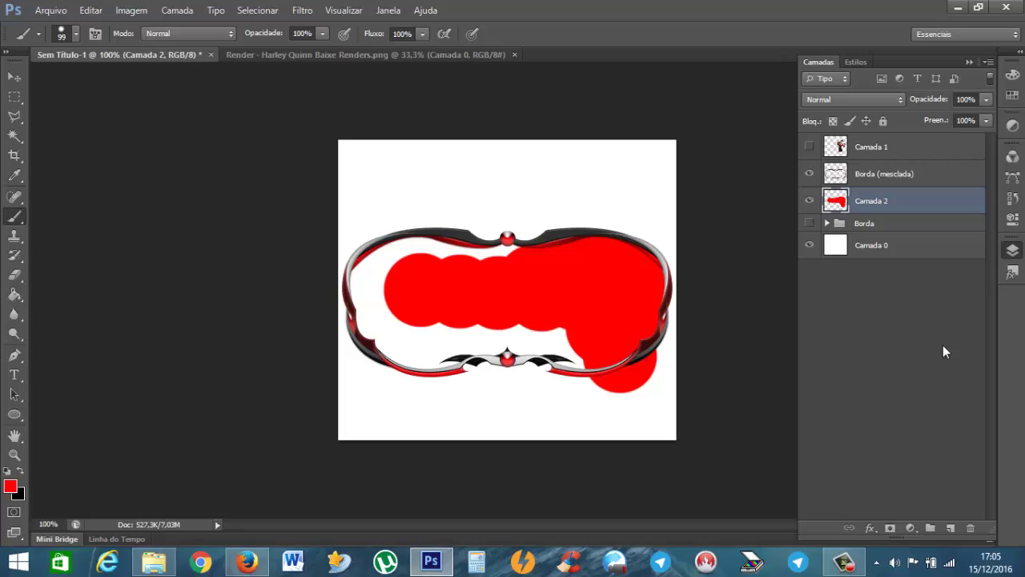
pyautogui.hotkey('ctrl', 'z')
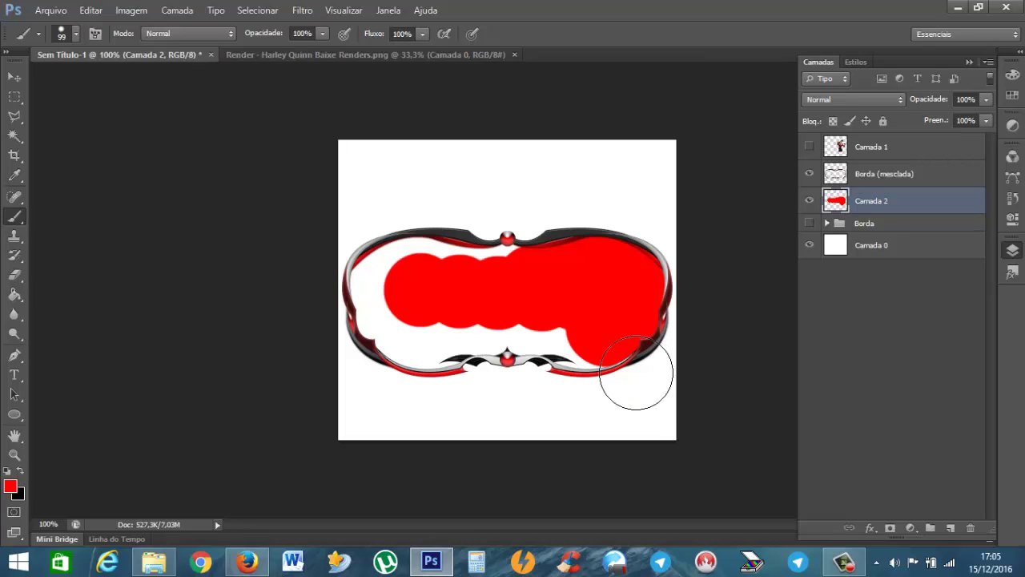
pyautogui.click(599, 335)
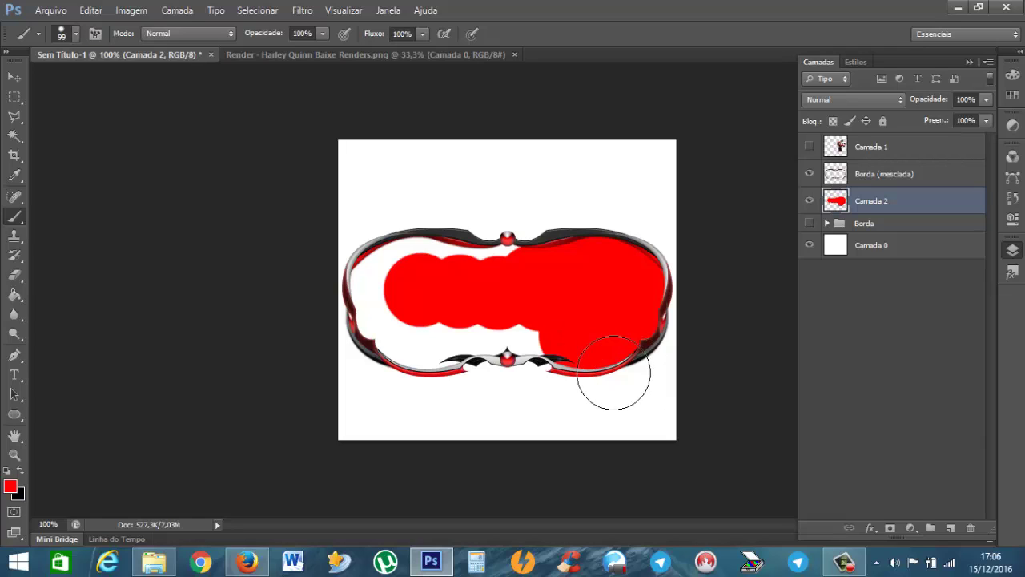
pyautogui.click(538, 340)
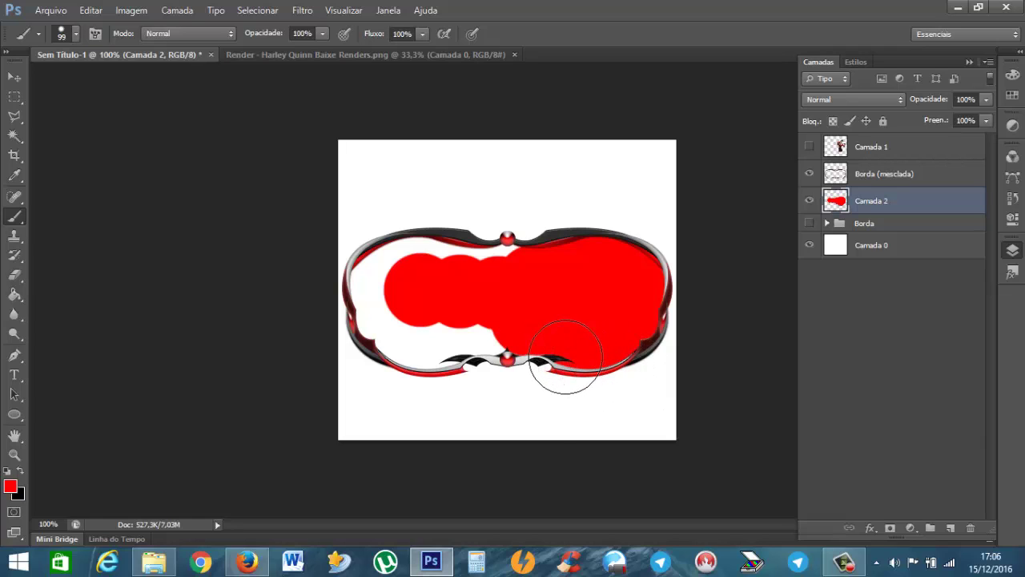
pyautogui.click(502, 359)
pyautogui.moveTo(502, 359)
pyautogui.mouseDown()
pyautogui.moveTo(449, 374)
pyautogui.moveTo(446, 365)
pyautogui.moveTo(462, 374)
pyautogui.moveTo(413, 317)
pyautogui.moveTo(420, 292)
pyautogui.moveTo(445, 288)
pyautogui.moveTo(457, 309)
pyautogui.moveTo(543, 317)
pyautogui.moveTo(551, 293)
pyautogui.moveTo(579, 280)
pyautogui.mouseUp()
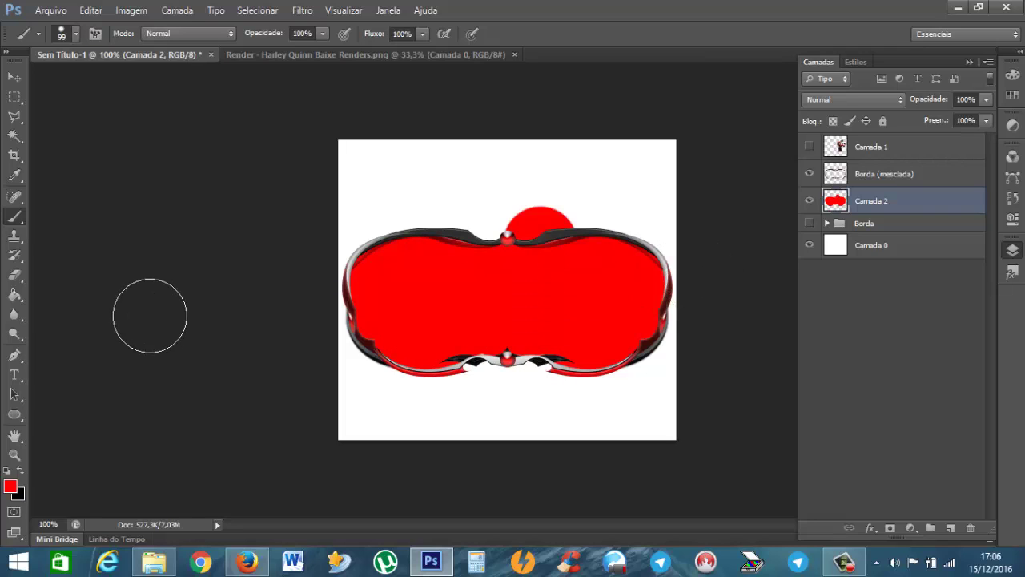
# Erase the excess red paint sticking out above the frame's top centre with a 56 px Eraser
pyautogui.hotkey('ctrl', 'z')
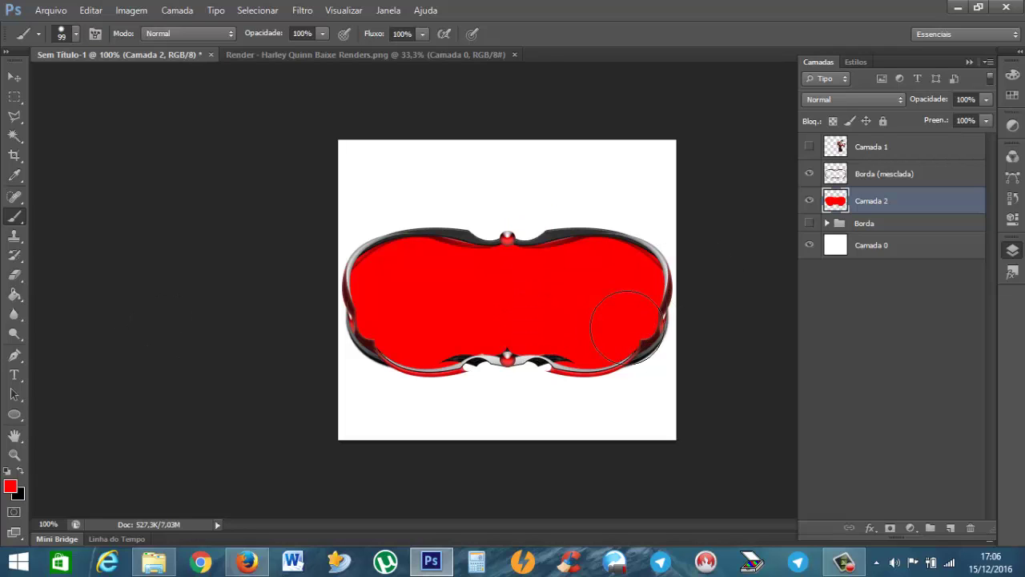
pyautogui.hotkey('ctrl', 'z')
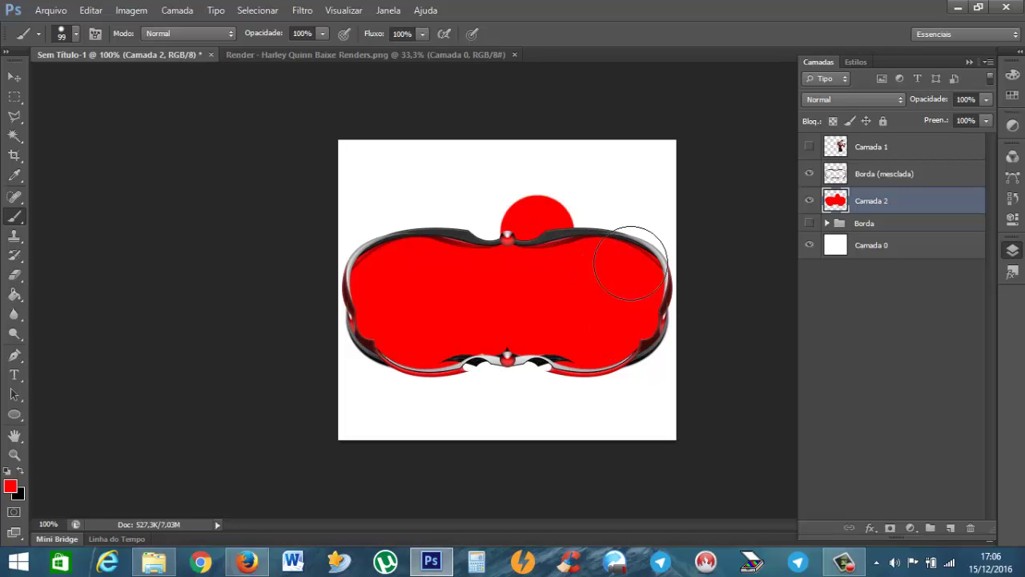
pyautogui.click(14, 274)
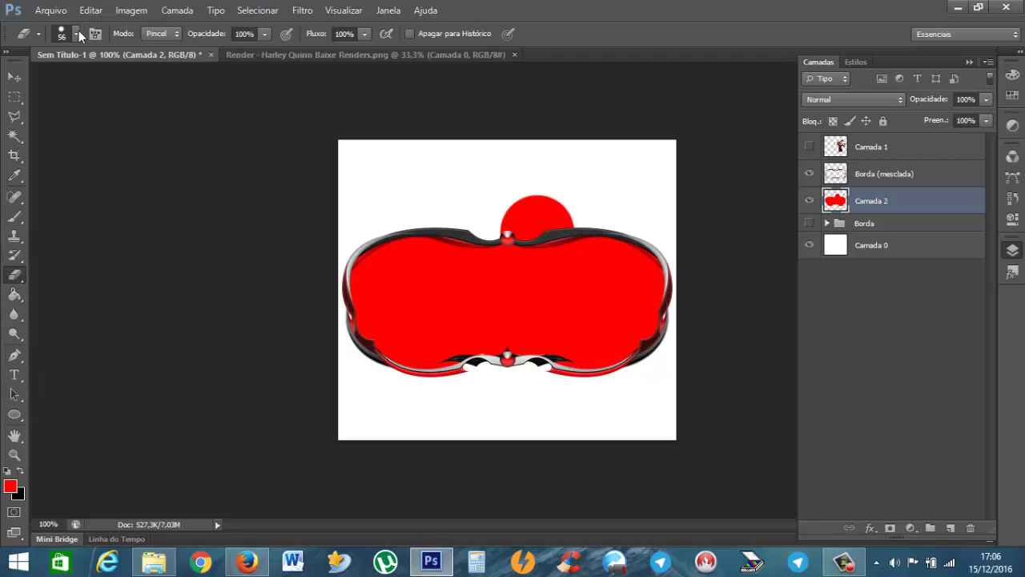
pyautogui.moveTo(524, 204)
pyautogui.mouseDown()
pyautogui.moveTo(563, 221)
pyautogui.moveTo(532, 244)
pyautogui.moveTo(561, 229)
pyautogui.mouseUp()
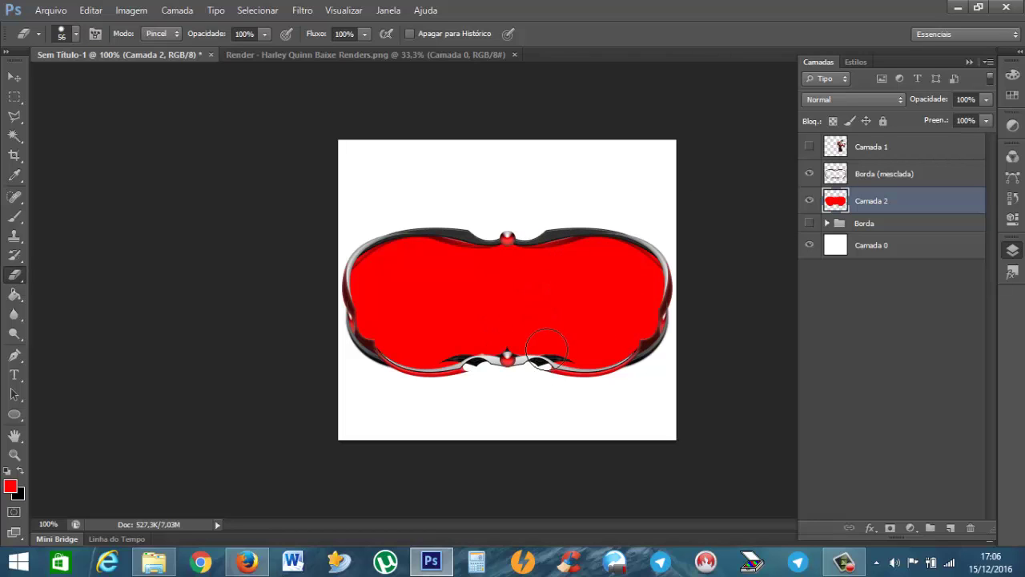
# Show the character layer Camada 1 and move the character slightly right and down over the frame
pyautogui.click(13, 77)
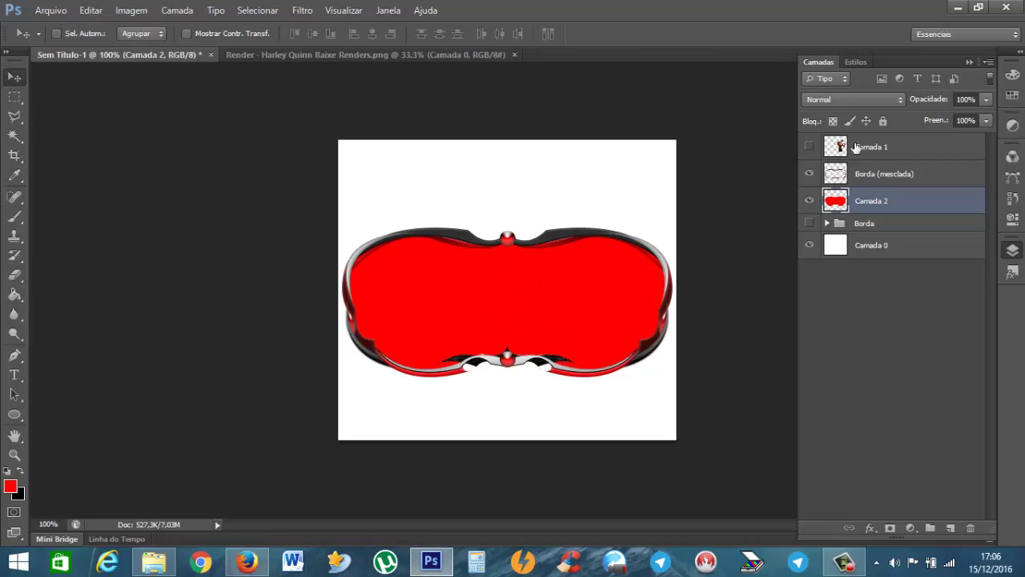
pyautogui.click(810, 147)
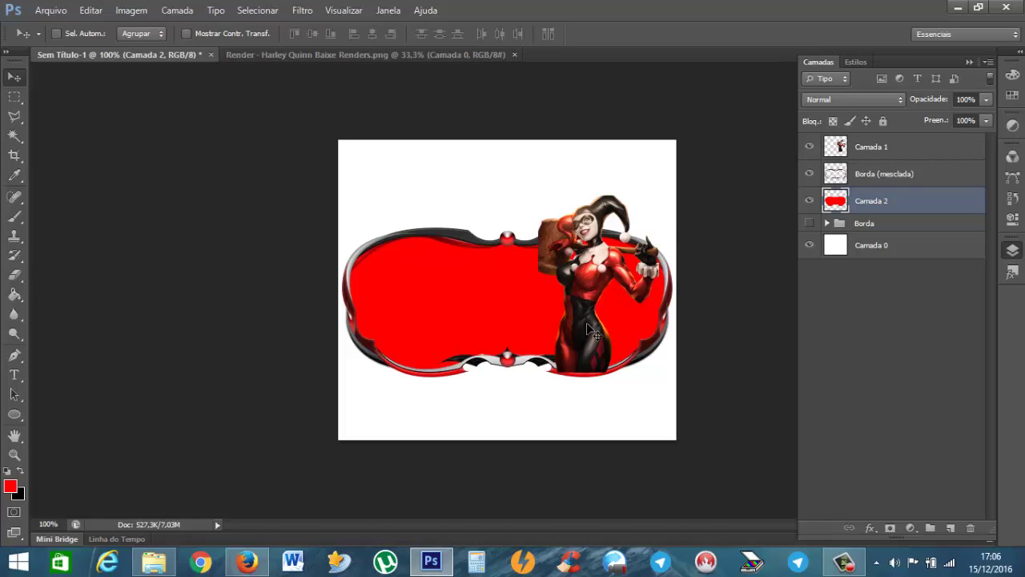
pyautogui.moveTo(585, 325); pyautogui.dragTo(596, 326)
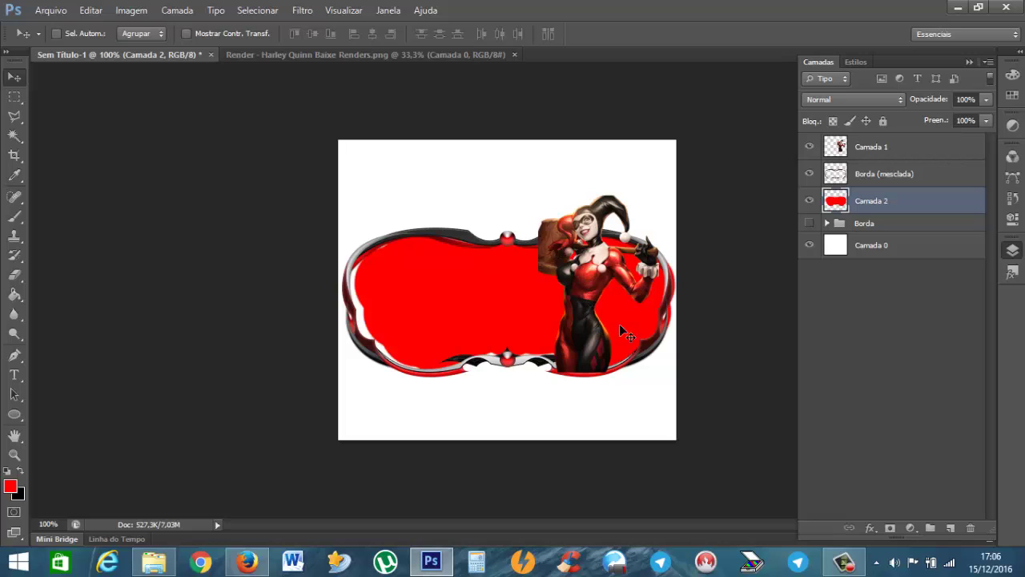
pyautogui.click(890, 149)
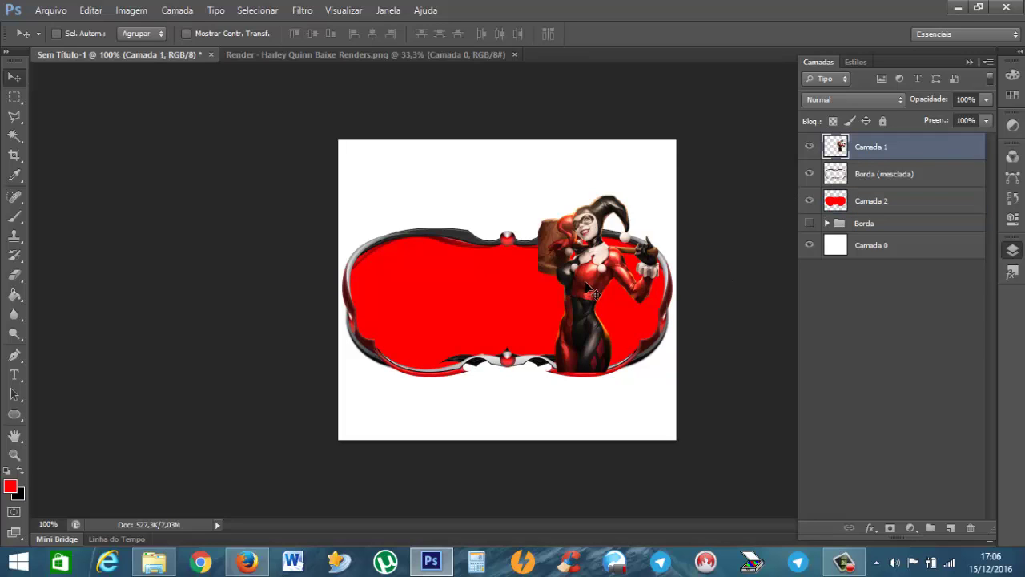
pyautogui.moveTo(585, 281)
pyautogui.mouseDown()
pyautogui.moveTo(612, 268)
pyautogui.moveTo(588, 275)
pyautogui.moveTo(594, 292)
pyautogui.mouseUp()
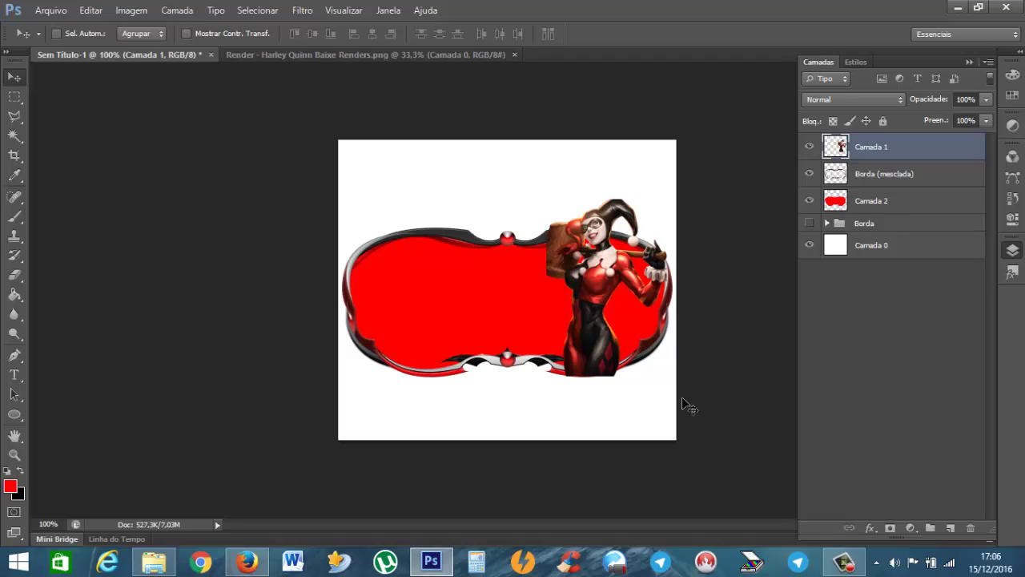
# Load the Borda (mesclada) outline as a selection, erase the character's legs over the frame's lower edge on Camada 1, and deselect
pyautogui.keyDown('ctrl'); pyautogui.click(839, 178); pyautogui.keyUp('ctrl')
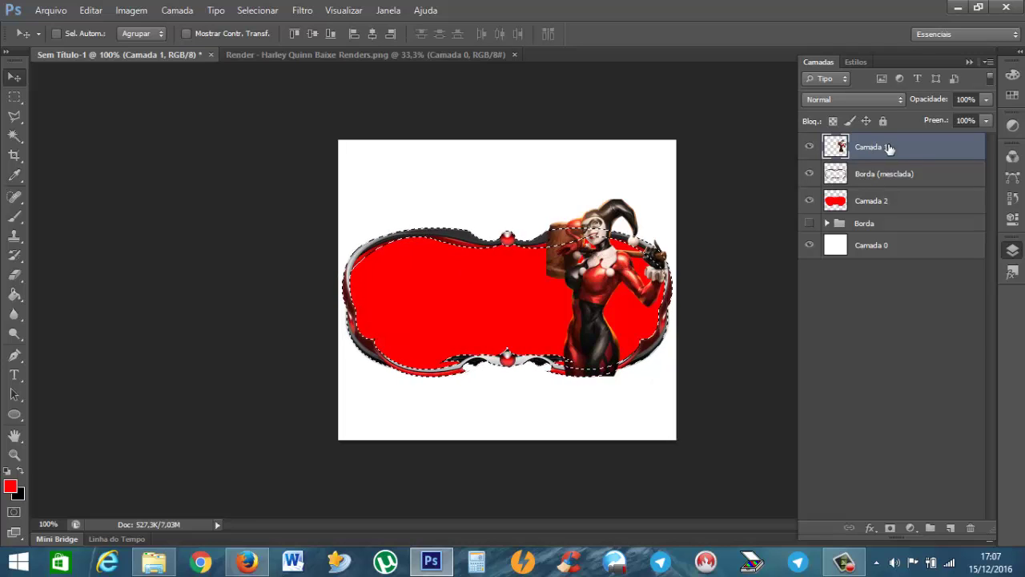
pyautogui.click(14, 275)
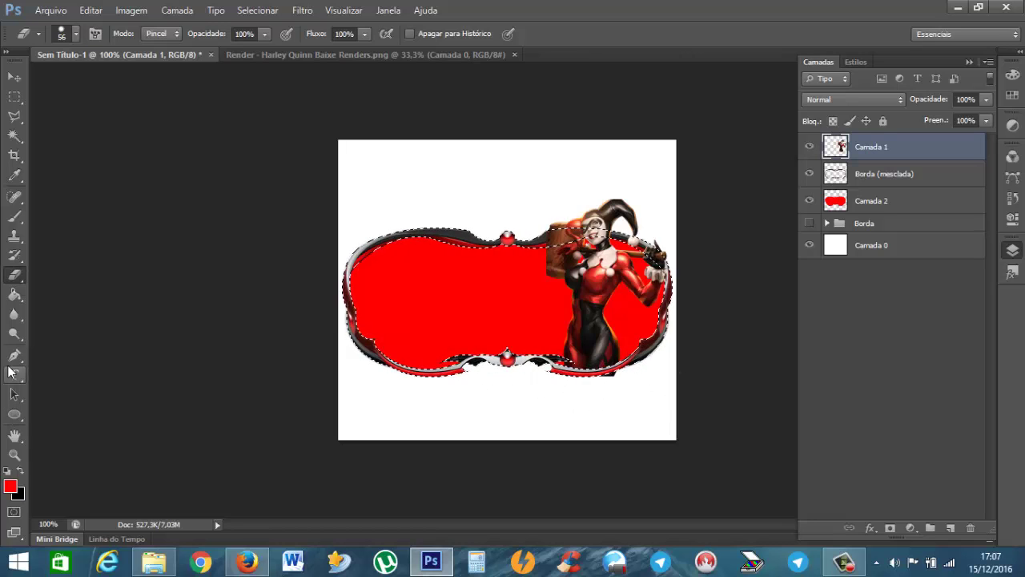
pyautogui.hotkey('ctrl', 'd')
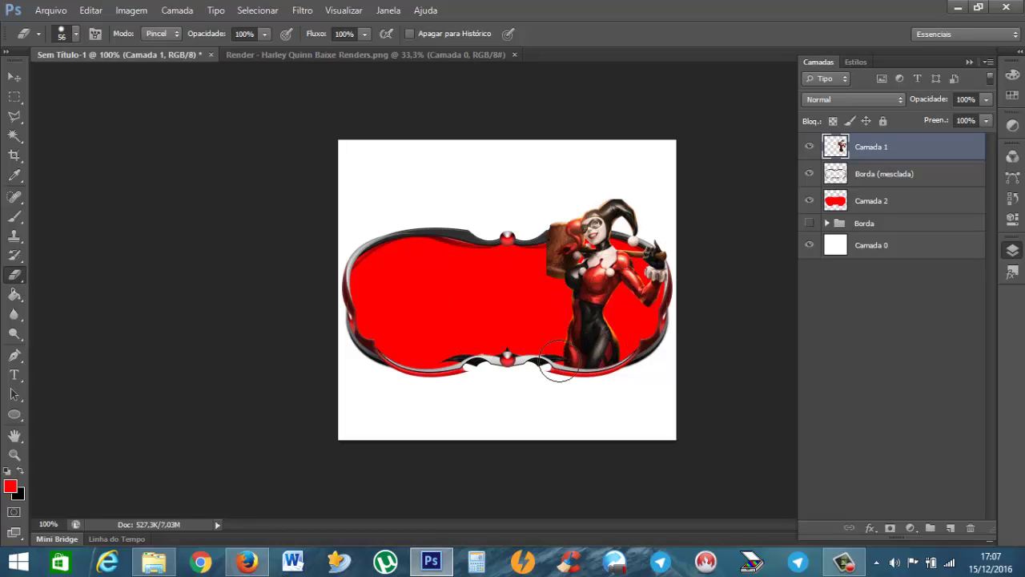
# Add a new empty layer directly above the white background layer Camada 0
pyautogui.click(936, 246)
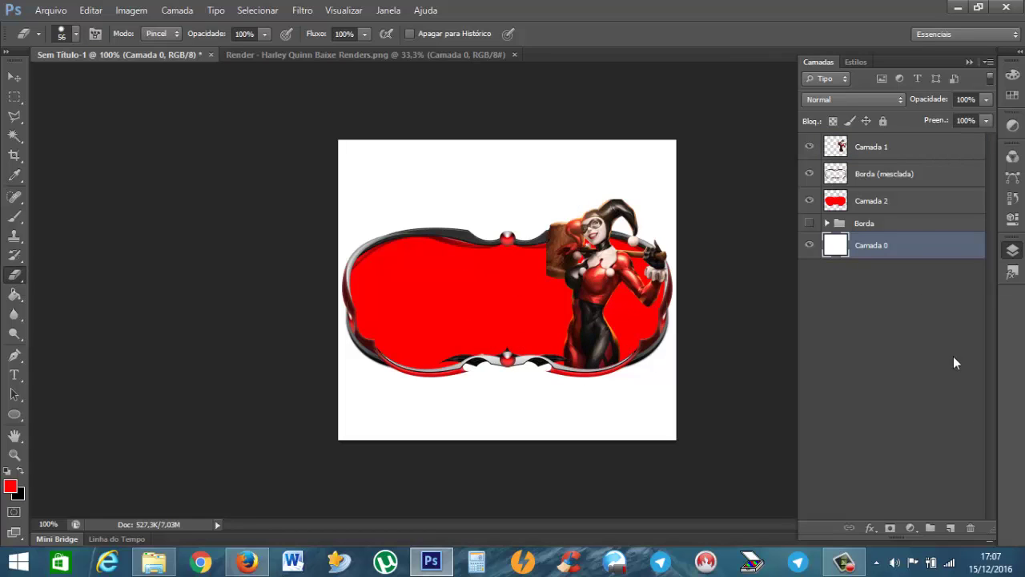
pyautogui.click(950, 528)
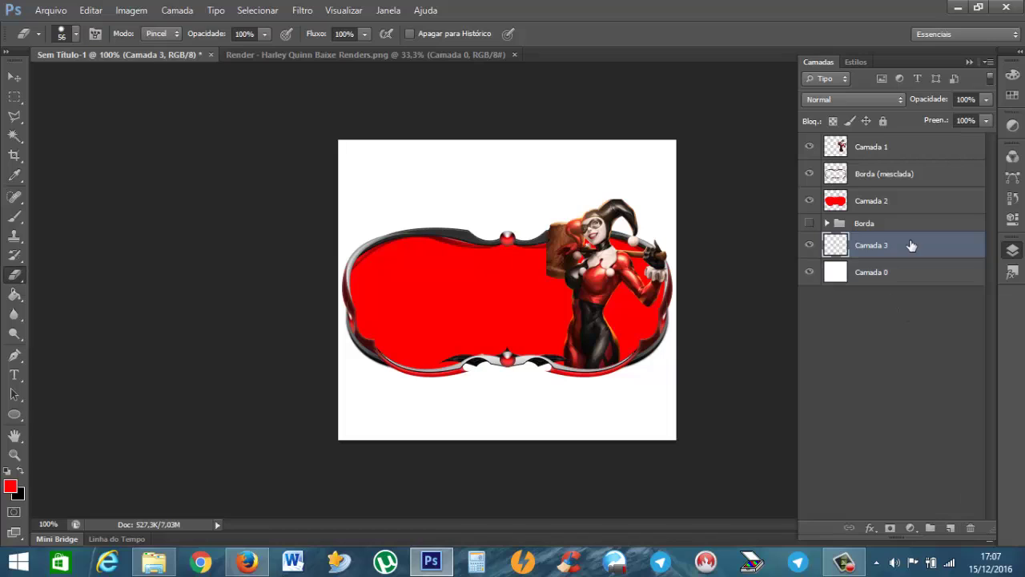